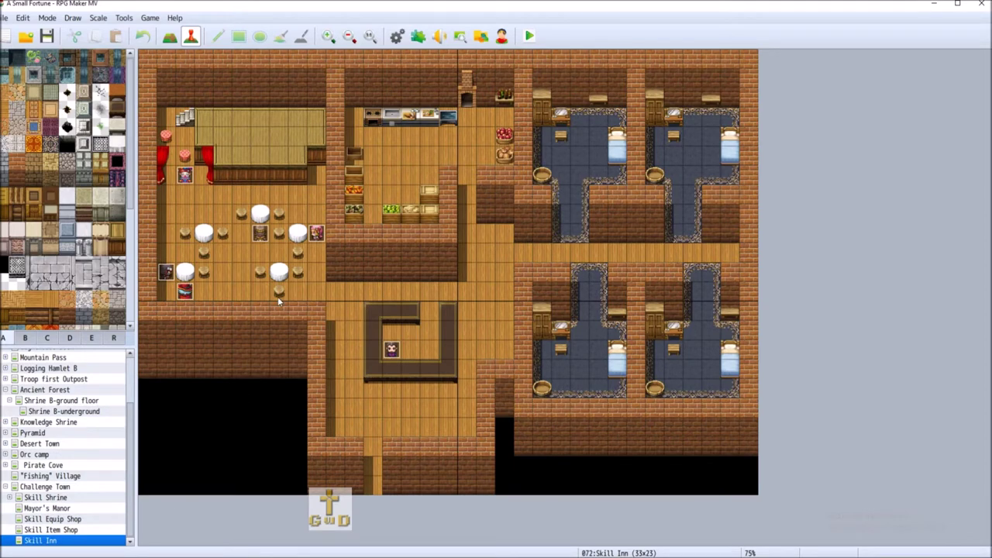
# - Cut the character event on the seat just below the dining room's uppermost round table and create a new event in its place
pyautogui.rightClick(318, 234)
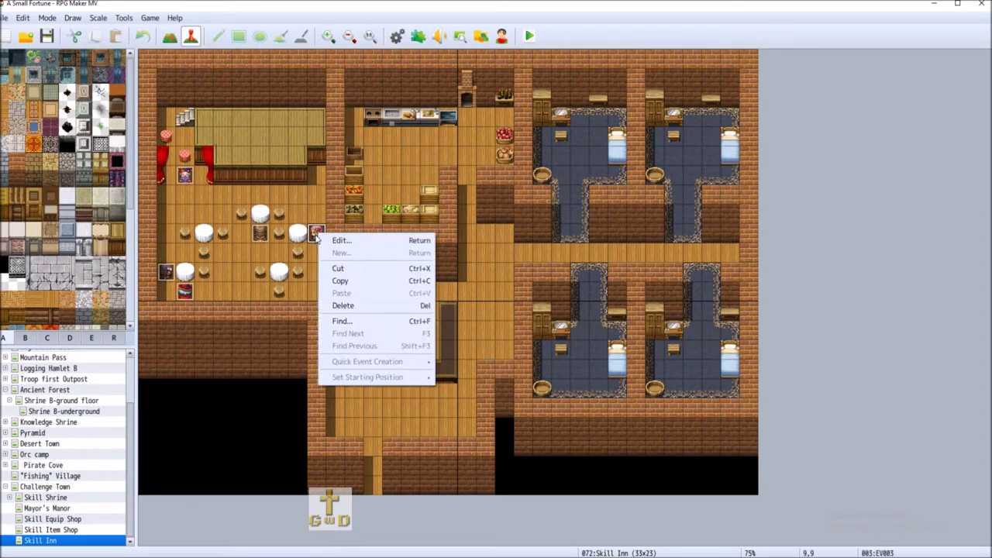
pyautogui.rightClick(267, 239)
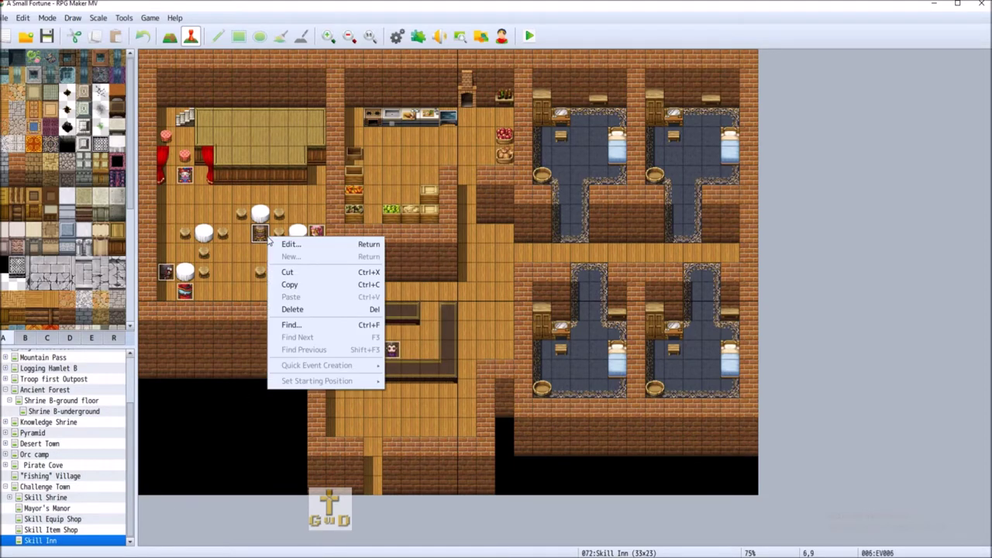
pyautogui.click(317, 272)
pyautogui.rightClick(255, 234)
pyautogui.click(279, 251)
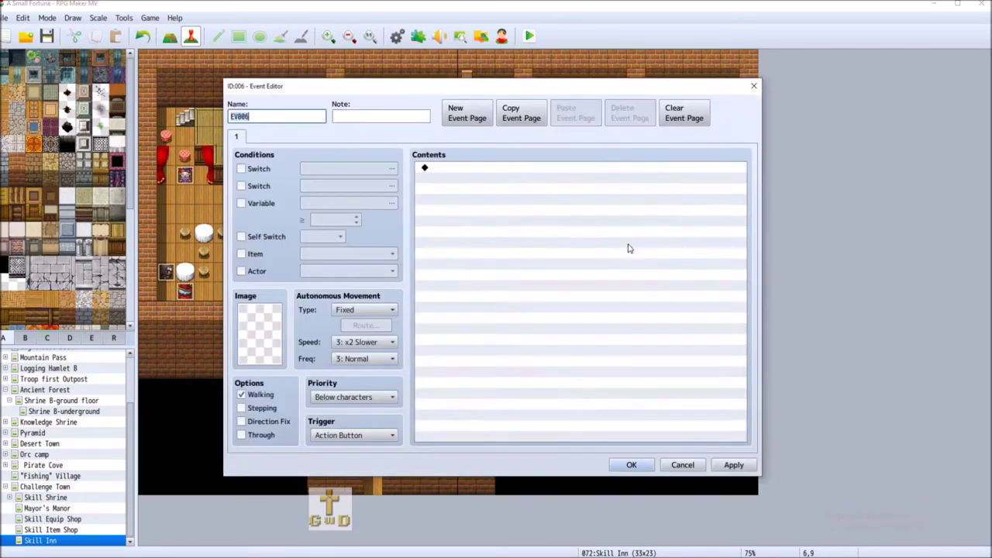
# - Set the new event's image to the back-facing helmeted guard from the People3 sheet
pyautogui.doubleClick(258, 336)
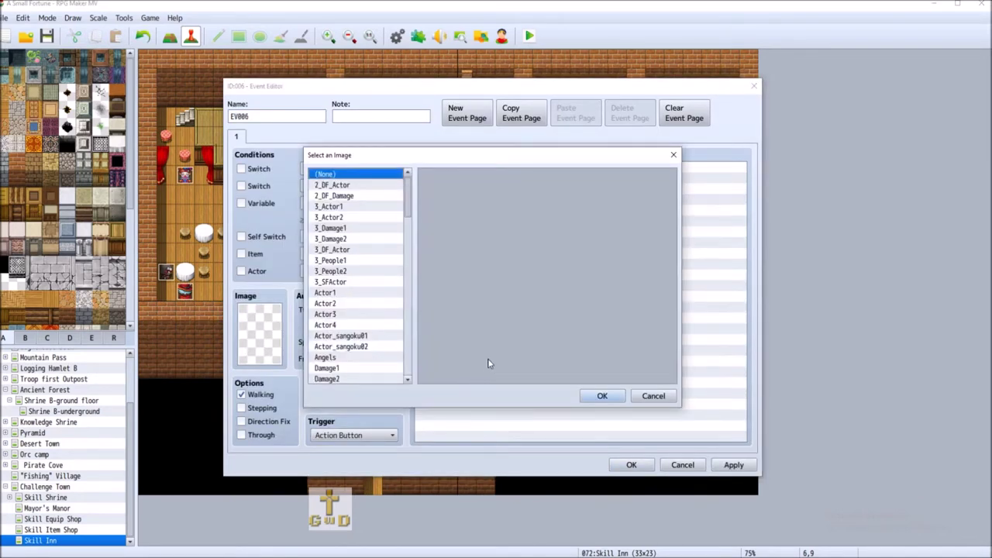
pyautogui.scroll(-2, 371, 354)
pyautogui.scroll(-11, 370, 353)
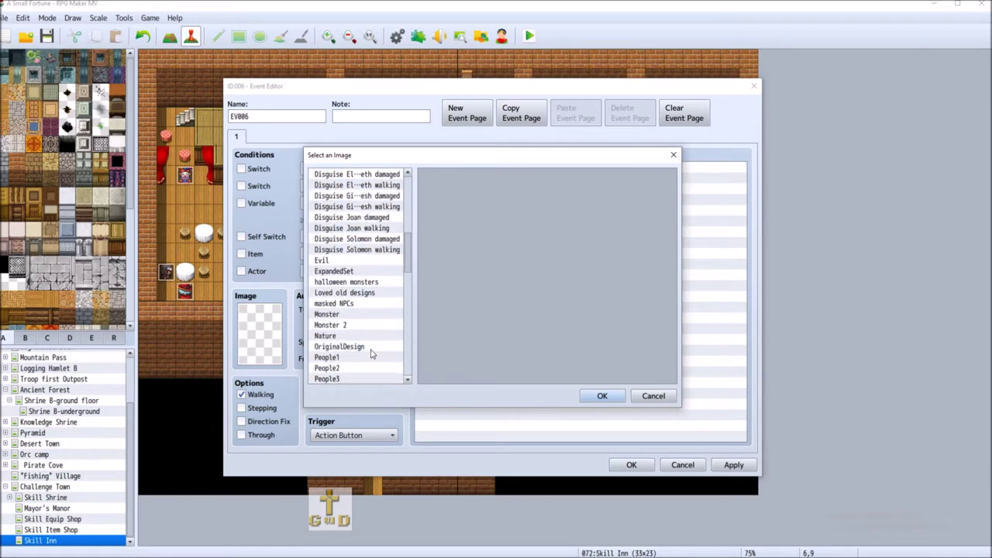
pyautogui.scroll(-12, 370, 354)
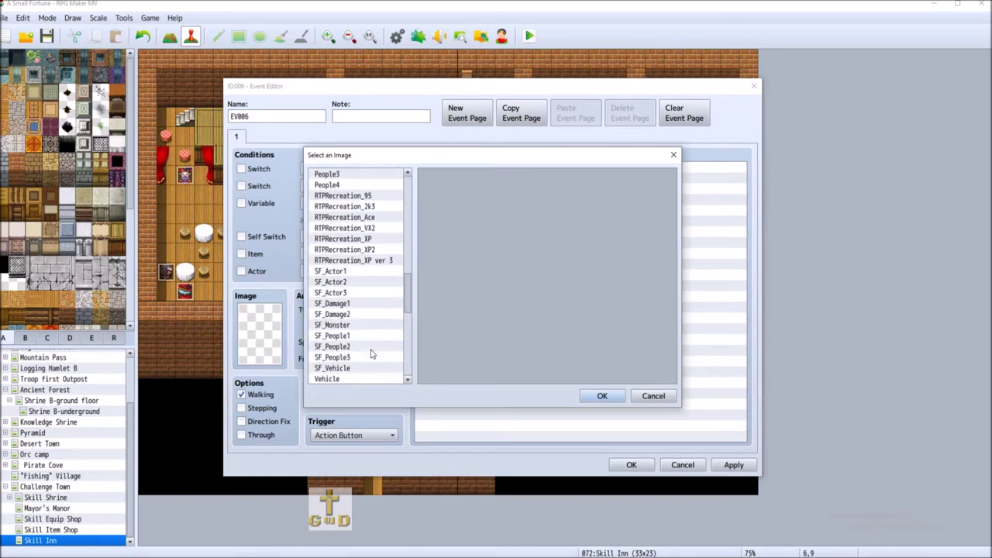
pyautogui.scroll(-2, 370, 351)
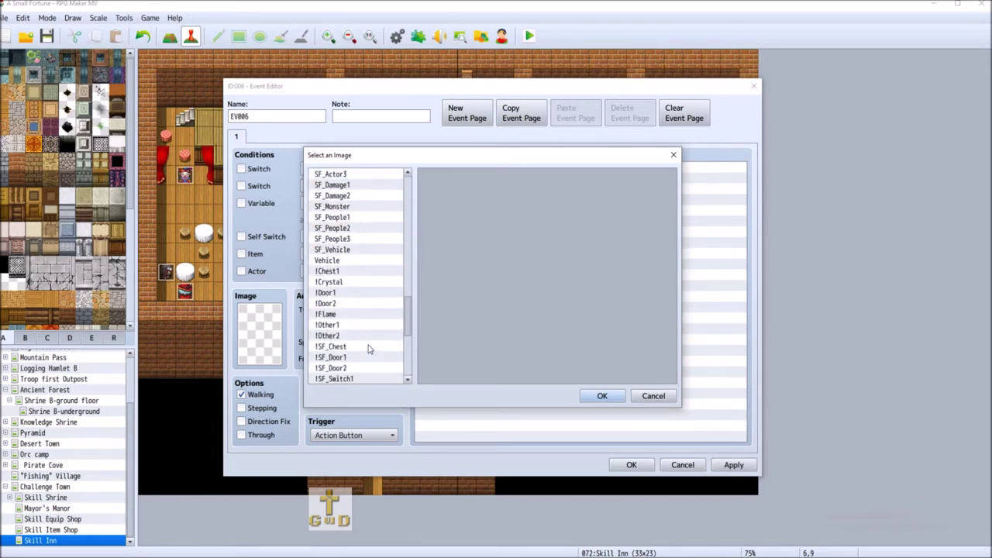
pyautogui.scroll(3, 369, 349)
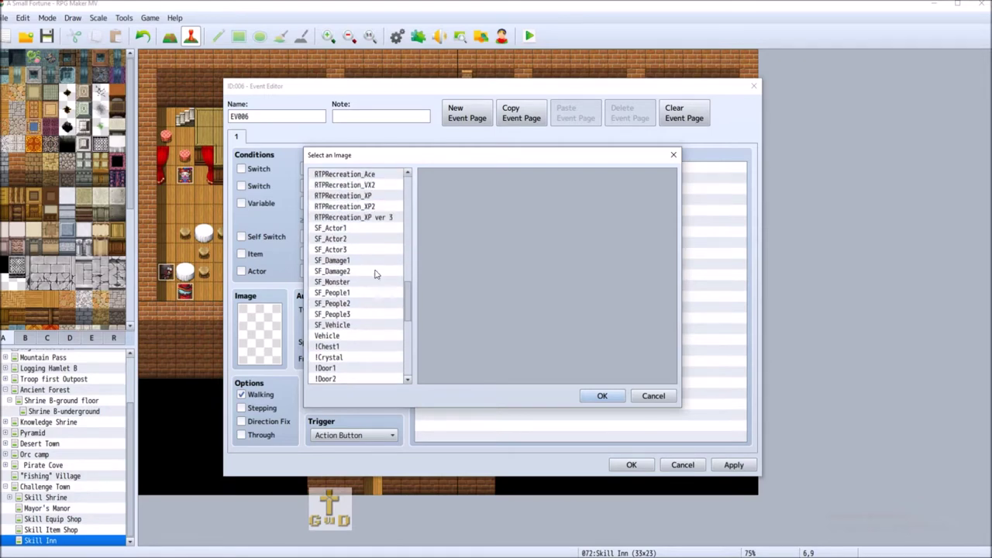
pyautogui.scroll(5, 363, 293)
pyautogui.click(344, 262)
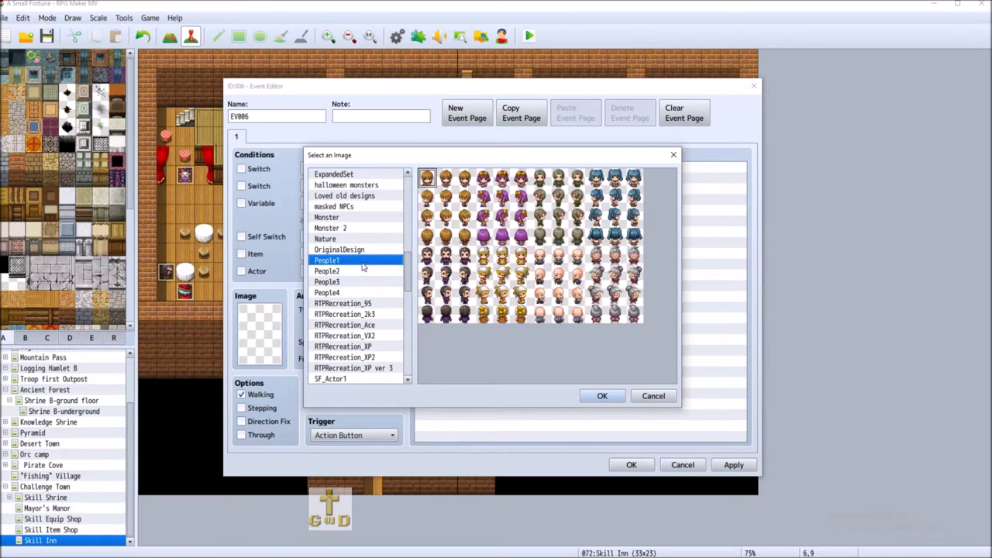
pyautogui.click(364, 272)
pyautogui.click(367, 284)
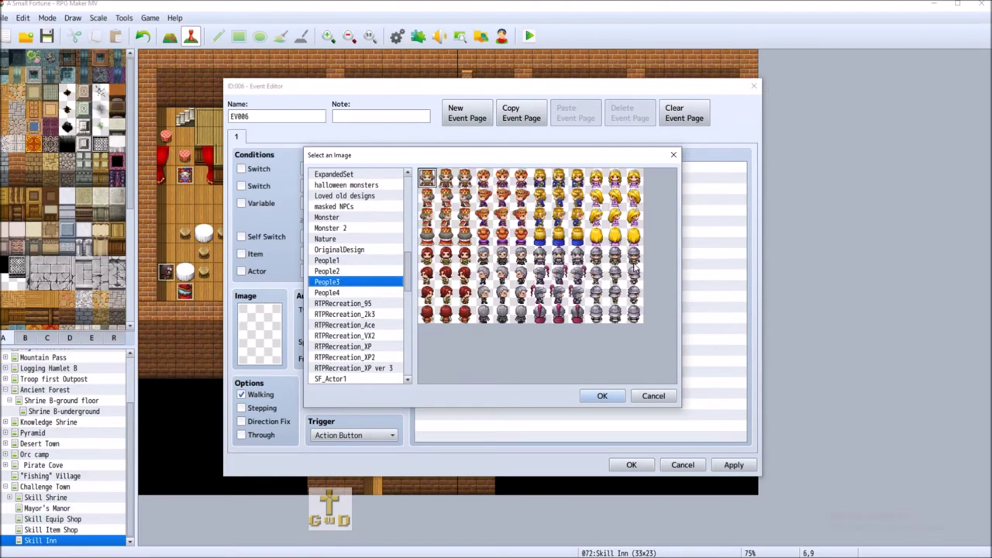
pyautogui.doubleClick(618, 320)
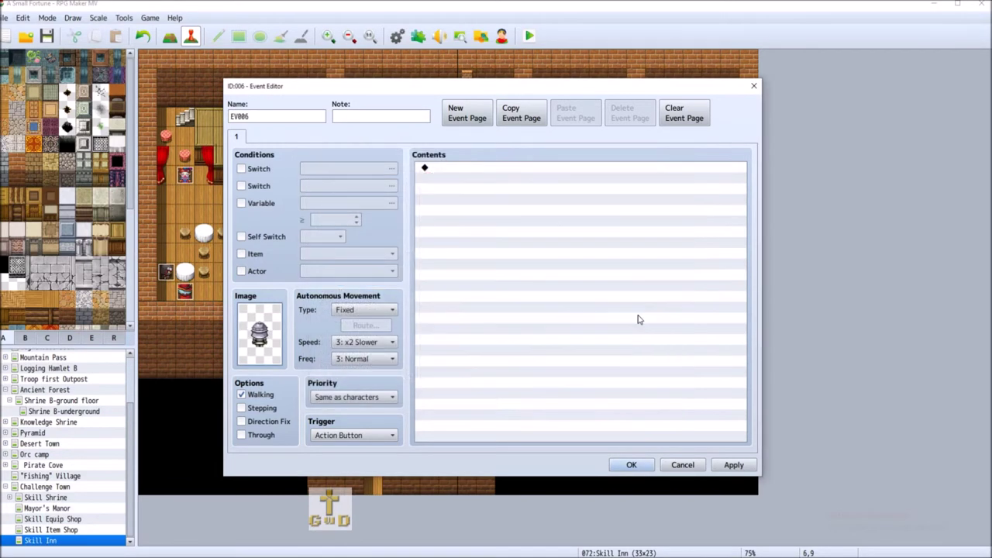
# - Set the event's image to the back-facing silver-haired character with pink details from People3 and save the event
pyautogui.doubleClick(260, 334)
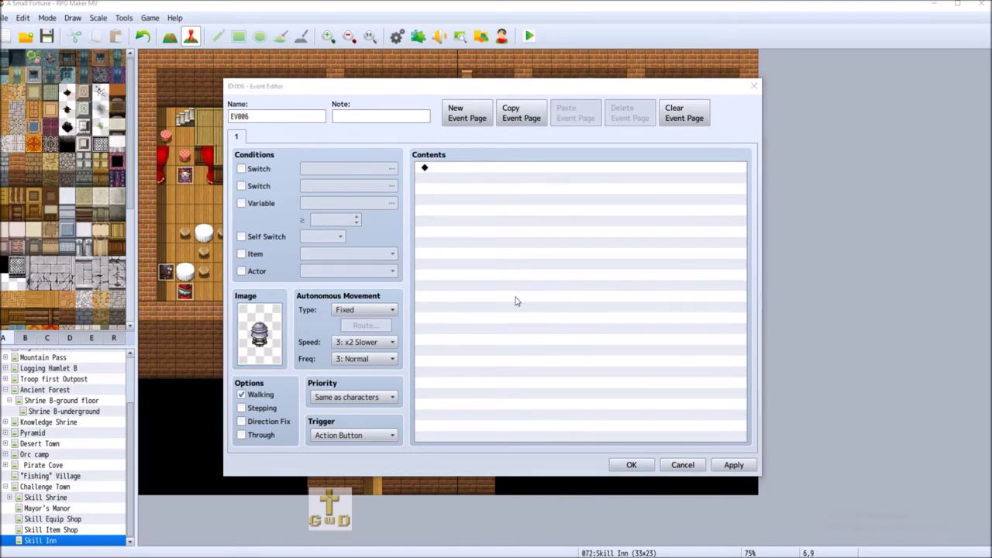
pyautogui.click(558, 313)
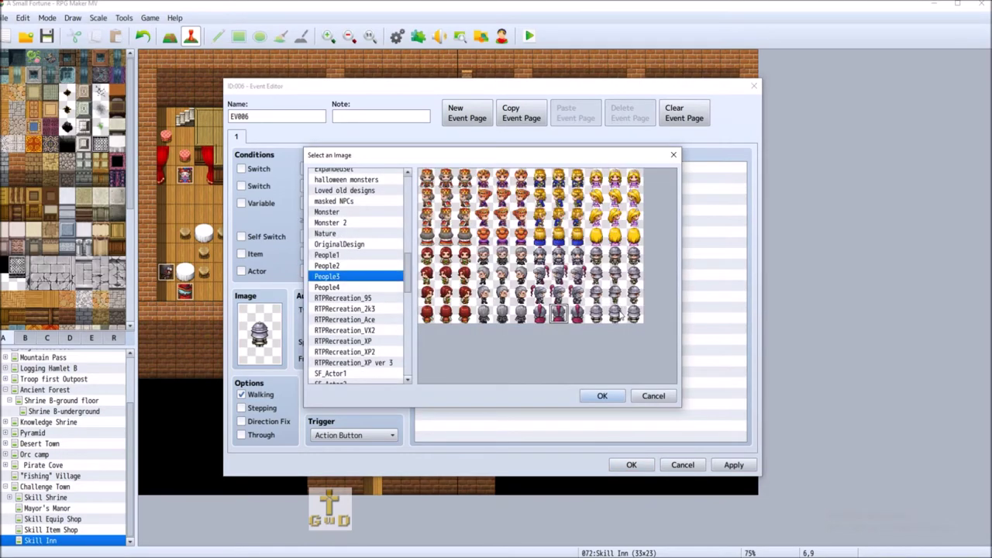
pyautogui.click(602, 396)
pyautogui.click(632, 464)
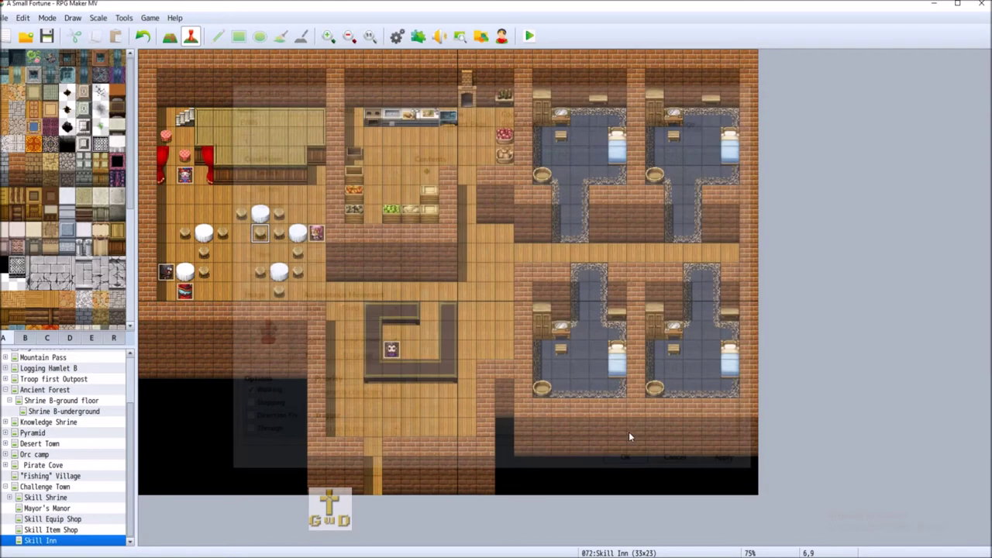
# - Create an event on the stool right of the uppermost round table, using the left-facing helmeted guard from People3
pyautogui.doubleClick(283, 215)
pyautogui.doubleClick(263, 353)
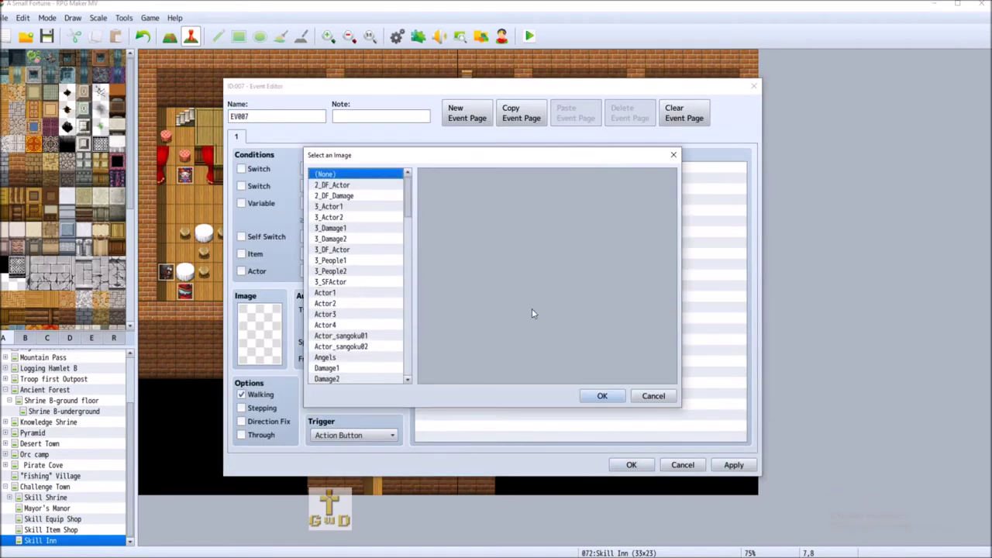
pyautogui.moveTo(403, 201); pyautogui.dragTo(411, 273)
pyautogui.click(362, 266)
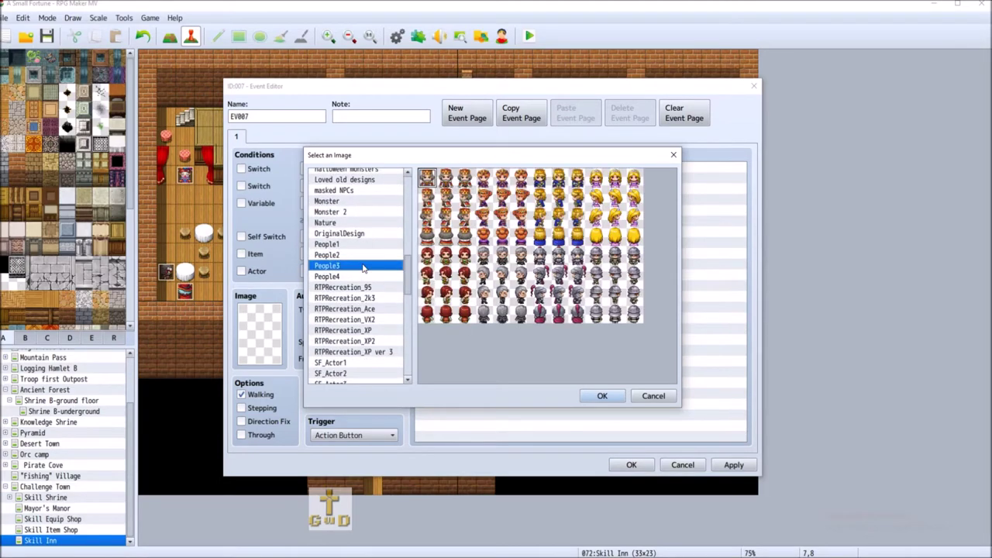
pyautogui.doubleClick(619, 280)
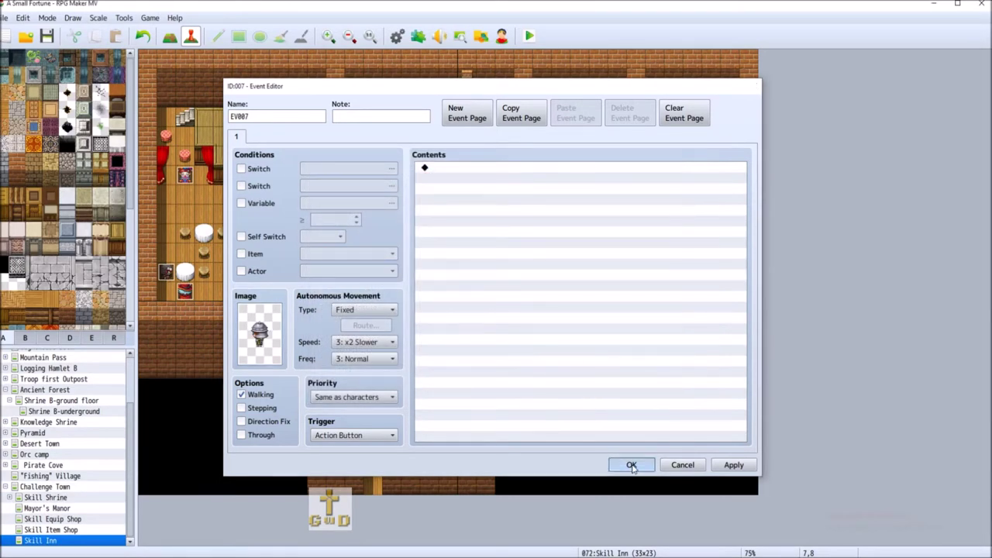
pyautogui.click(632, 465)
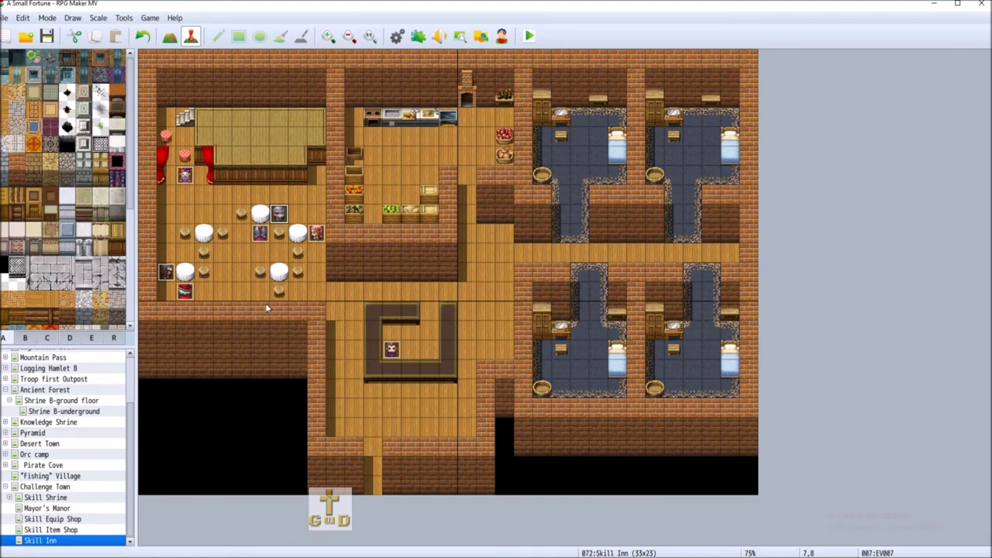
# - Create an event on the stool left of the uppermost round table, using the right-facing helmeted guard from People3
pyautogui.doubleClick(243, 214)
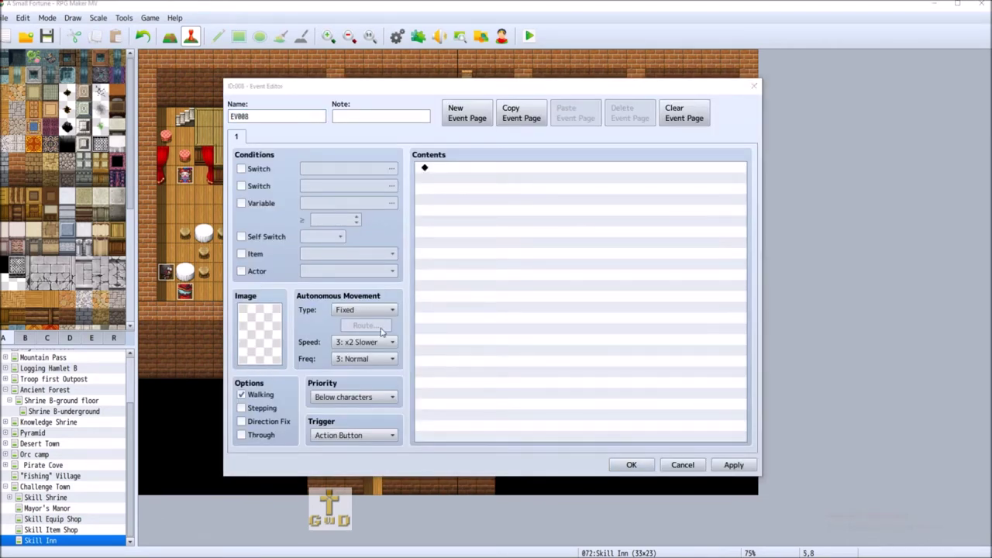
pyautogui.doubleClick(258, 333)
pyautogui.moveTo(404, 220); pyautogui.dragTo(426, 342)
pyautogui.scroll(4, 350, 265)
pyautogui.scroll(5, 351, 261)
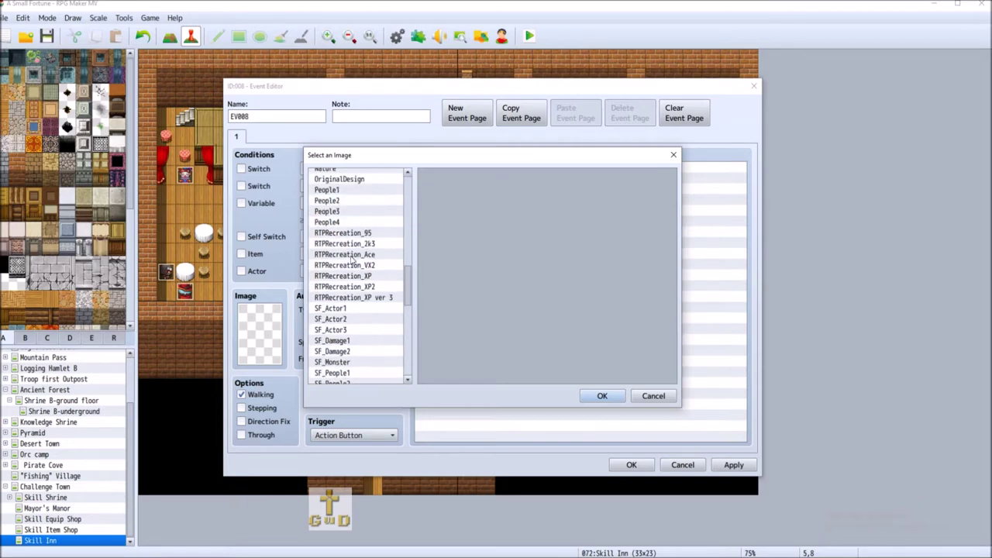
pyautogui.click(350, 243)
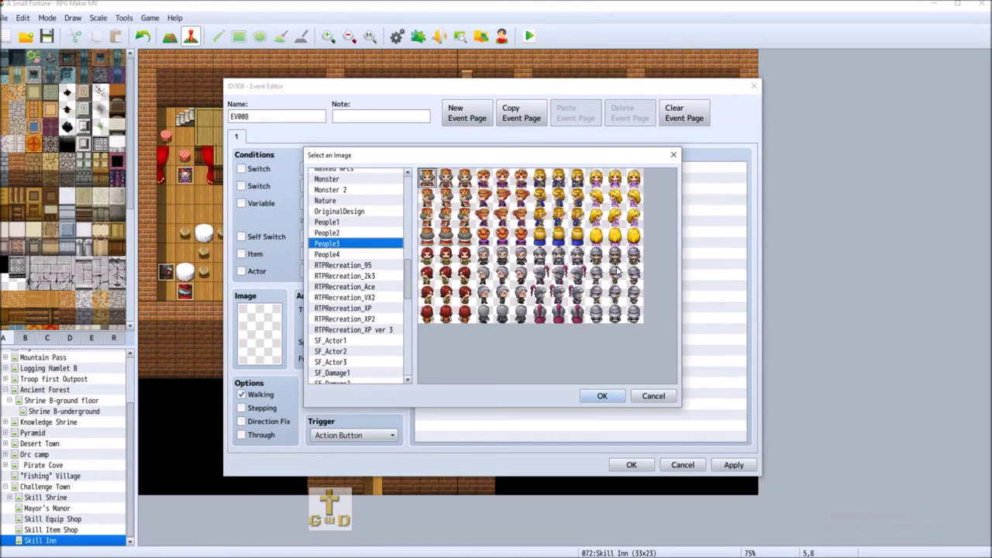
pyautogui.click(616, 291)
pyautogui.click(611, 397)
pyautogui.click(629, 465)
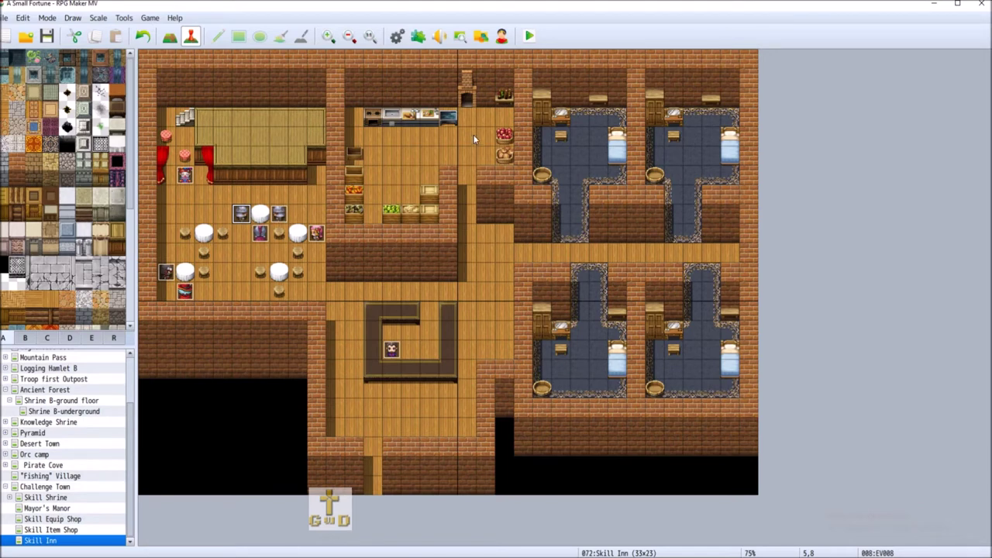
# - Create a new event in the kitchen just below the cooking counter and open its image selection
pyautogui.click(406, 137)
pyautogui.rightClick(409, 137)
pyautogui.click(438, 154)
pyautogui.doubleClick(281, 335)
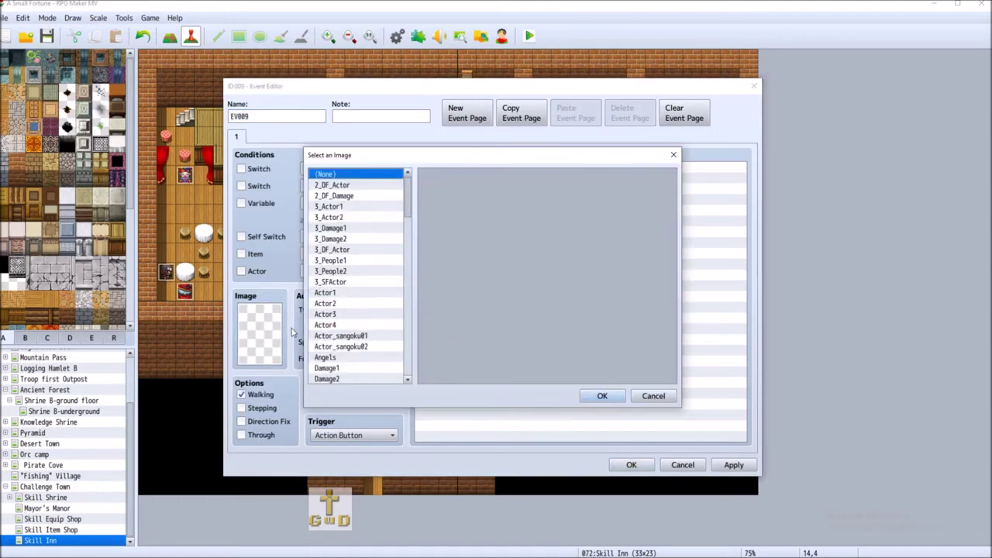
# - Look through the Actor1, Actor3, Actor4 and People1 to People4 character sheets for a suitable kitchen character
pyautogui.click(341, 293)
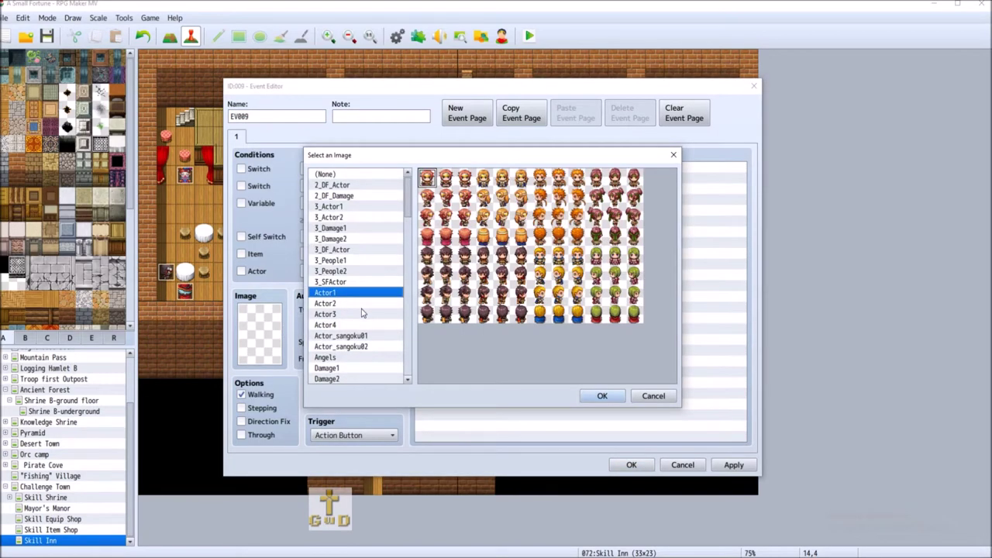
pyautogui.click(361, 314)
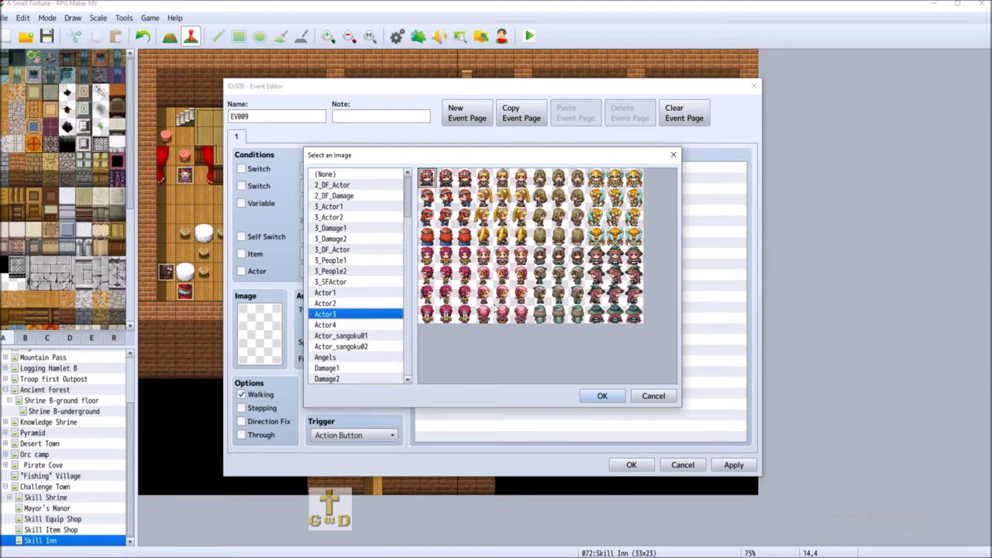
pyautogui.click(339, 324)
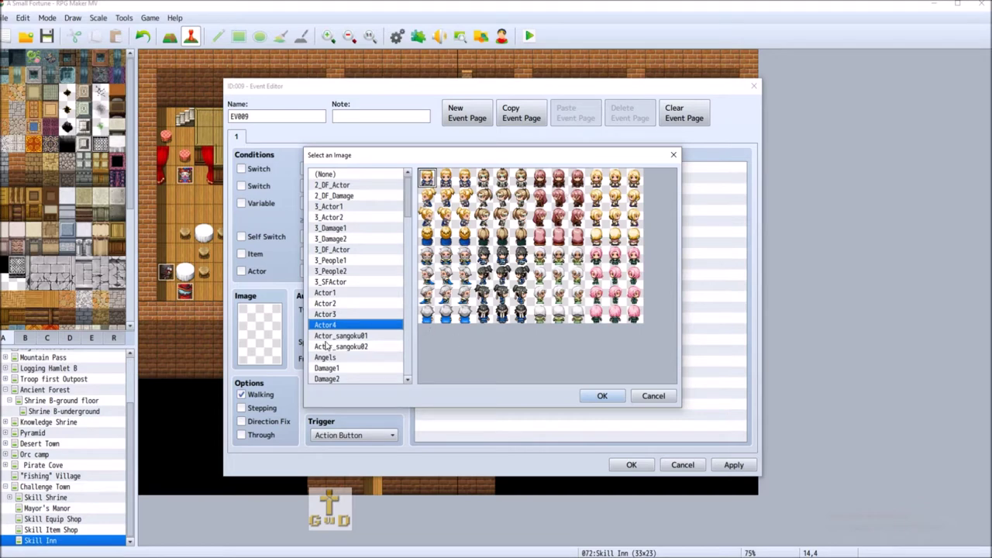
pyautogui.scroll(-10, 382, 347)
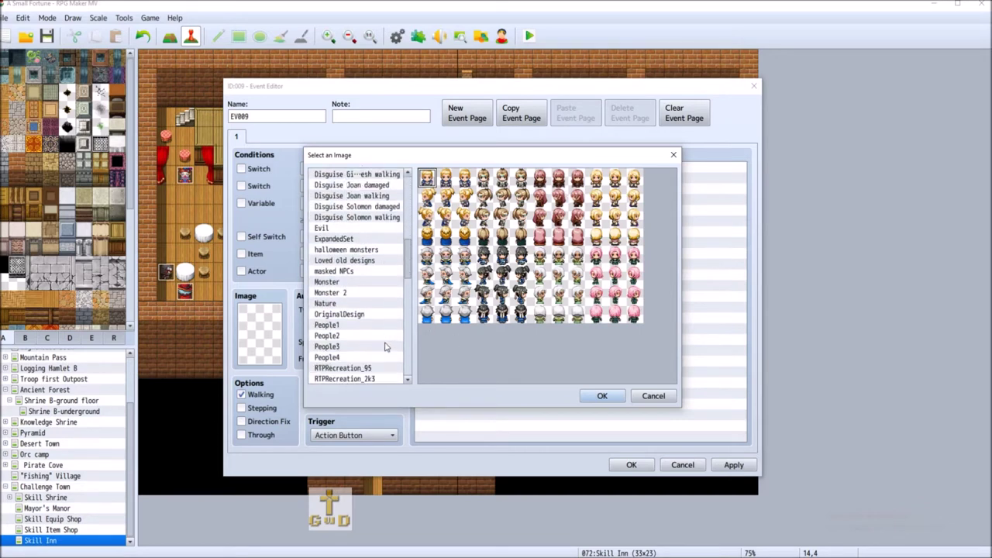
pyautogui.scroll(-3, 386, 348)
pyautogui.click(341, 239)
pyautogui.click(348, 249)
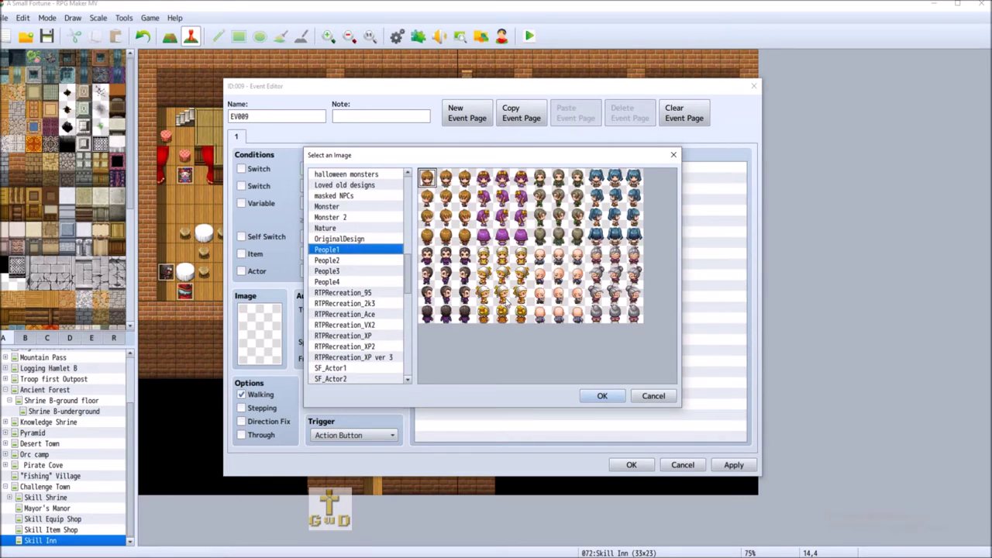
pyautogui.click(355, 262)
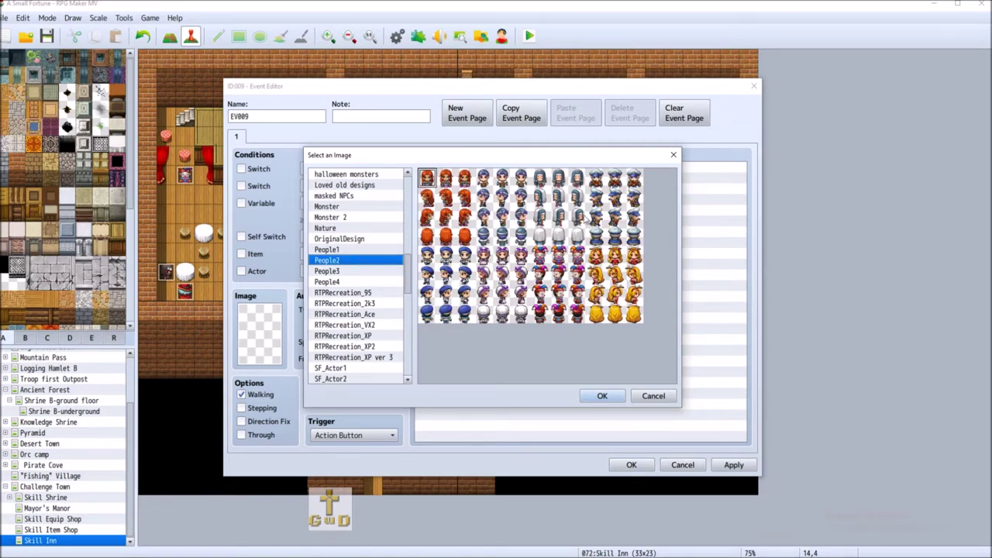
pyautogui.click(342, 271)
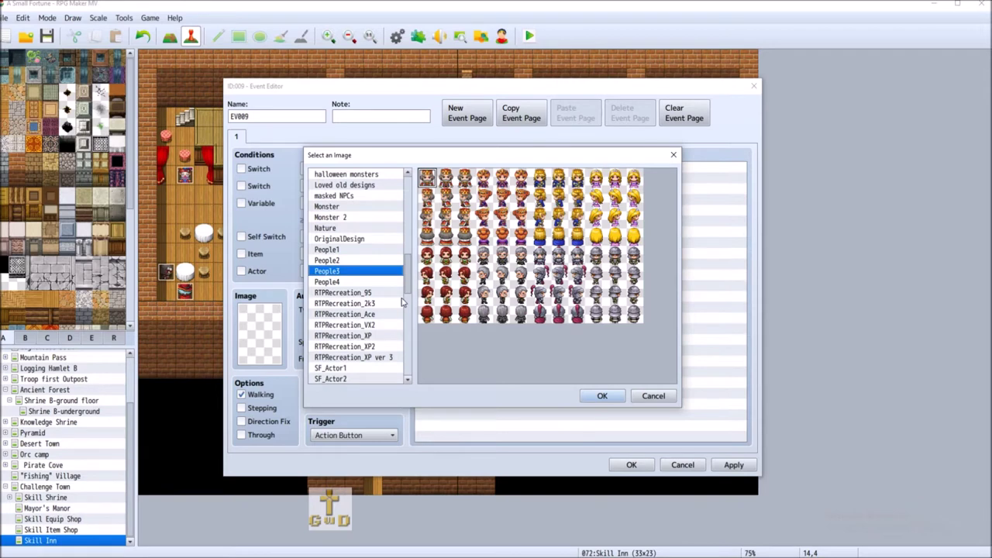
pyautogui.click(354, 283)
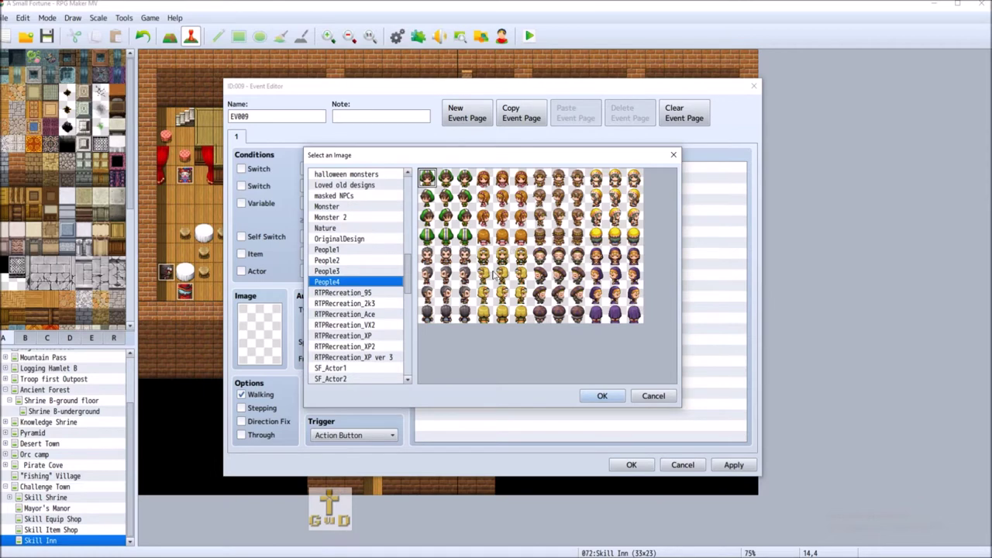
pyautogui.click(364, 260)
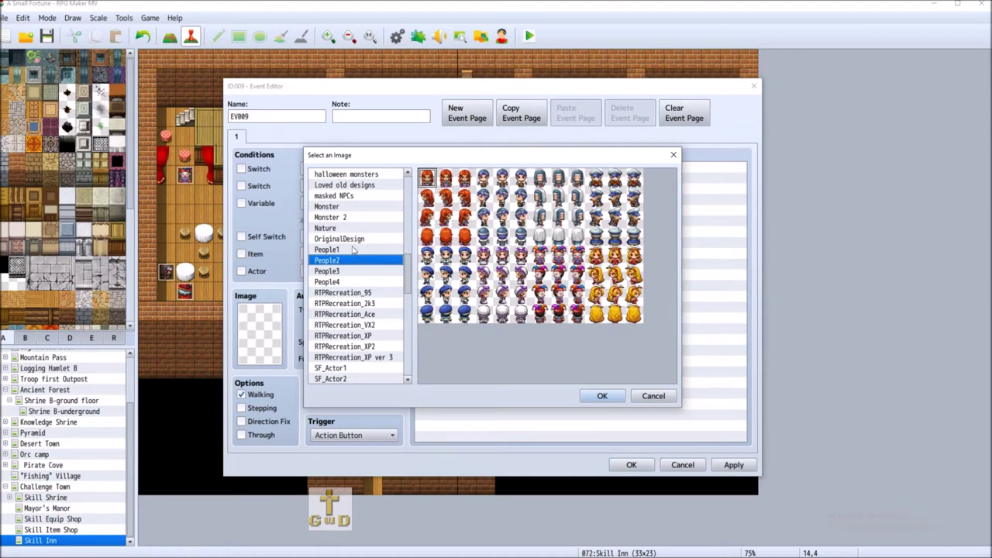
# - Check the SF_People1, SF_People2 and SF_People3 character sheets for a suitable kitchen character
pyautogui.scroll(2, 353, 250)
pyautogui.scroll(-1, 376, 263)
pyautogui.scroll(-4, 376, 263)
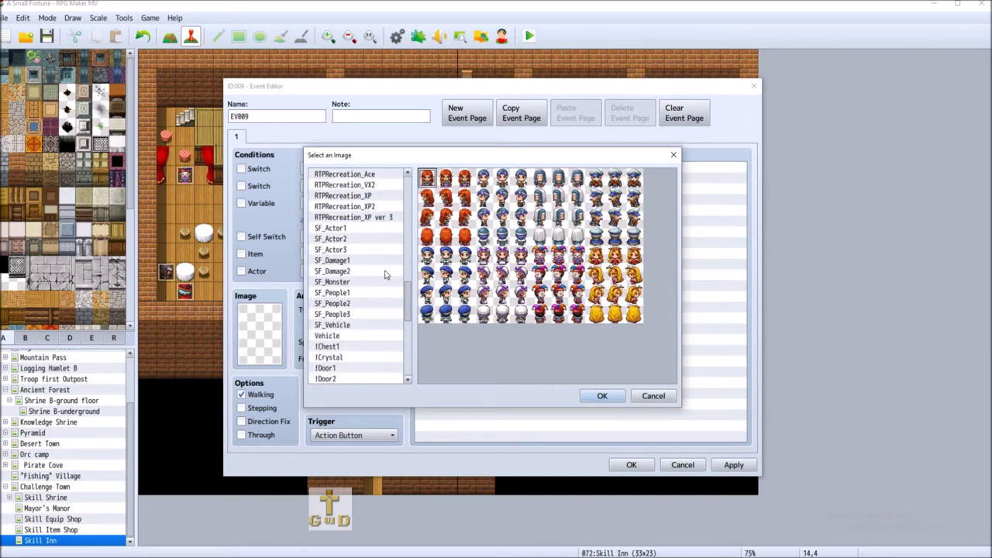
pyautogui.click(366, 296)
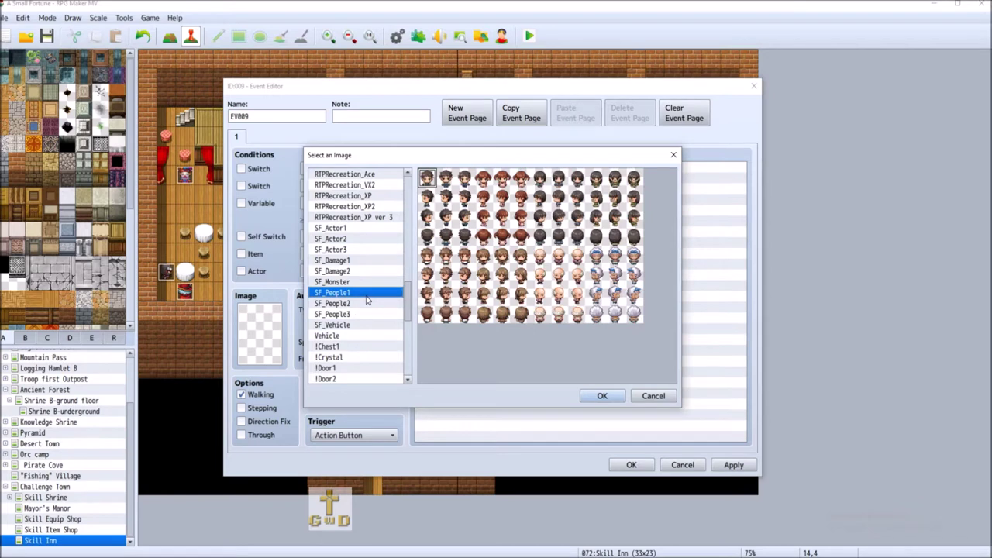
pyautogui.click(371, 303)
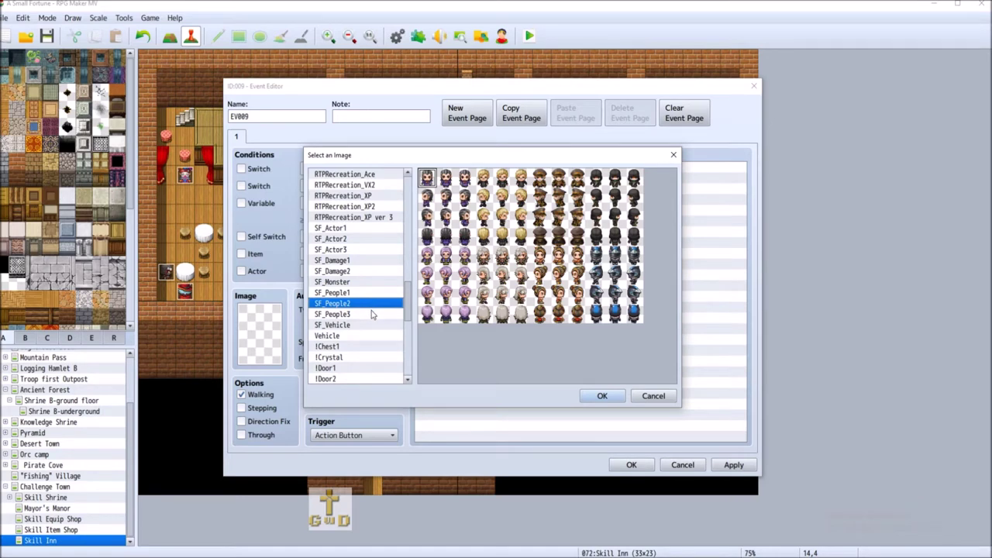
pyautogui.click(371, 314)
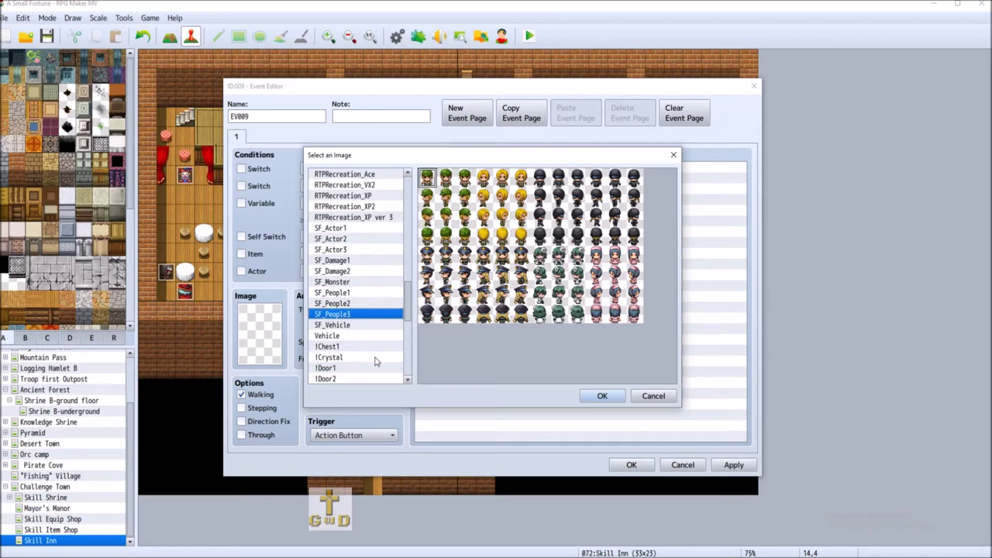
# - Set the kitchen event's image to the back-facing magenta-haired character from Actor2 and save the event
pyautogui.moveTo(410, 304); pyautogui.dragTo(419, 203)
pyautogui.scroll(1, 420, 202)
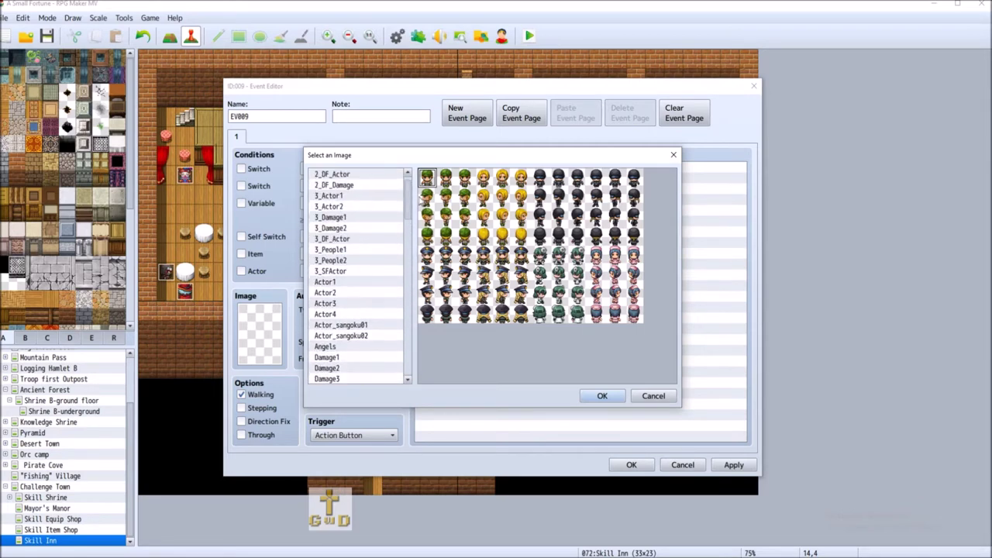
pyautogui.scroll(-4, 368, 309)
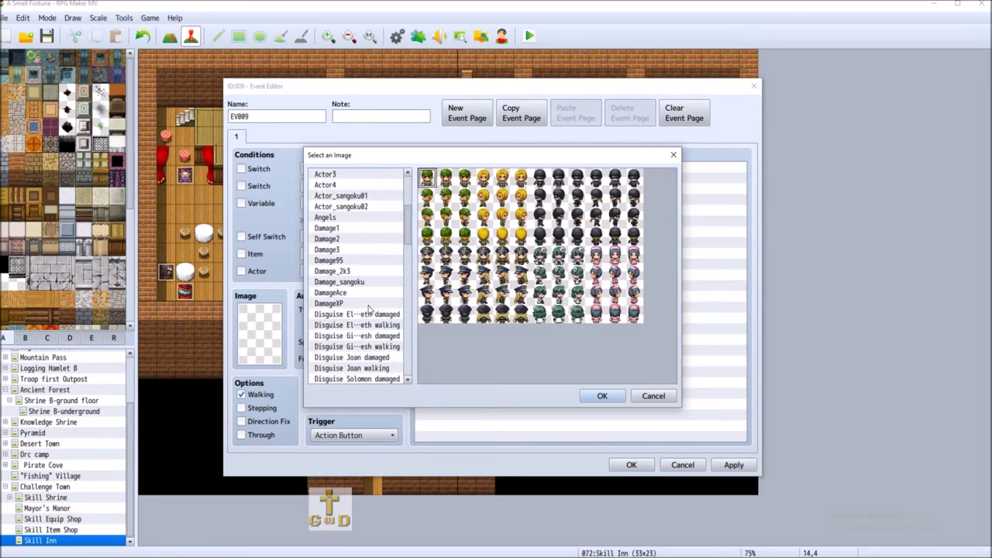
pyautogui.scroll(5, 369, 310)
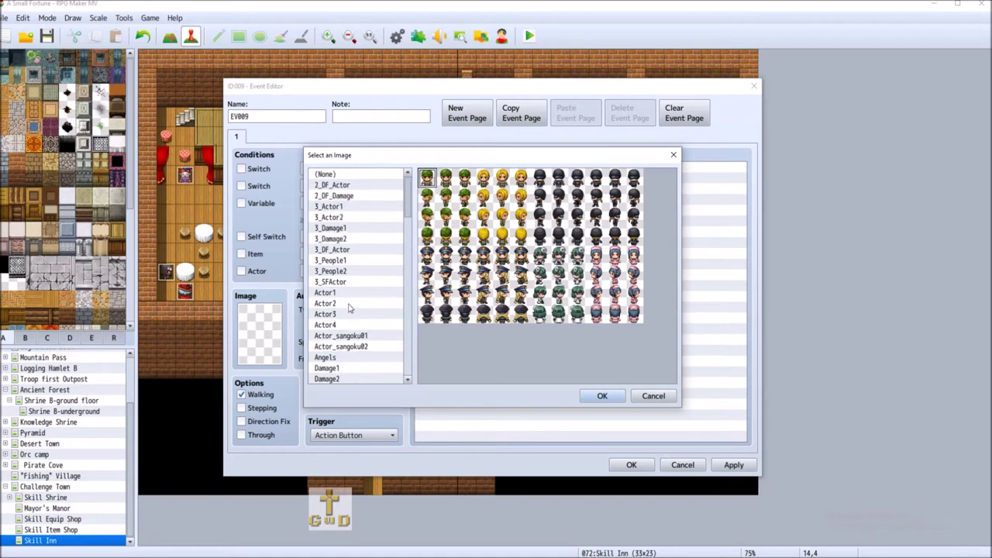
pyautogui.click(347, 304)
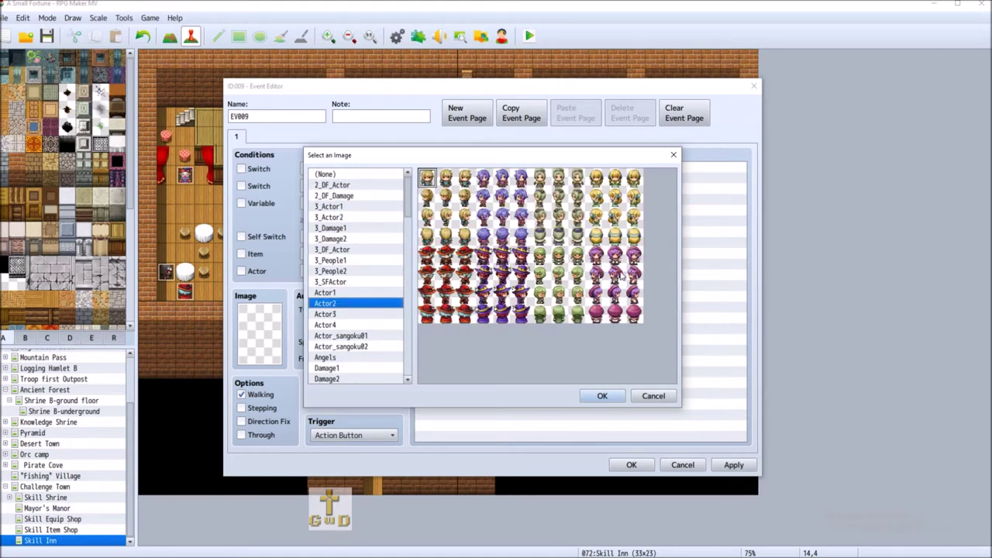
pyautogui.doubleClick(618, 314)
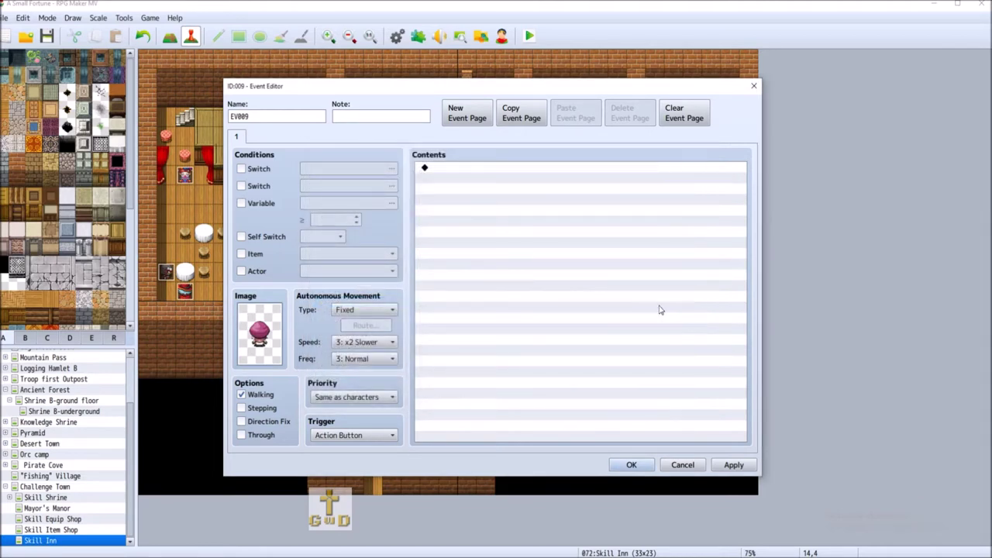
pyautogui.click(629, 467)
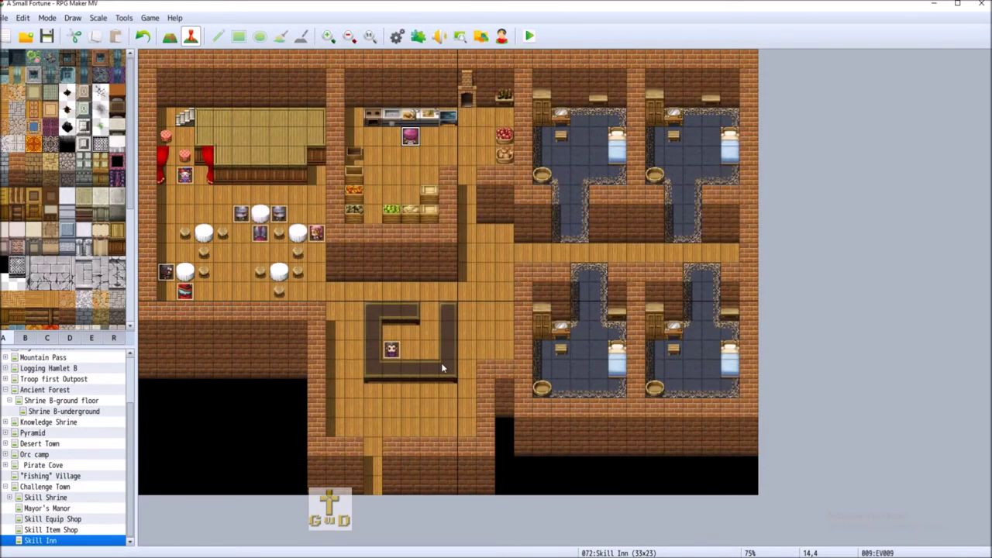
# - Leave the Skill Inn map and open the Challenge Town map at its southeastern houses
pyautogui.rightClick(393, 350)
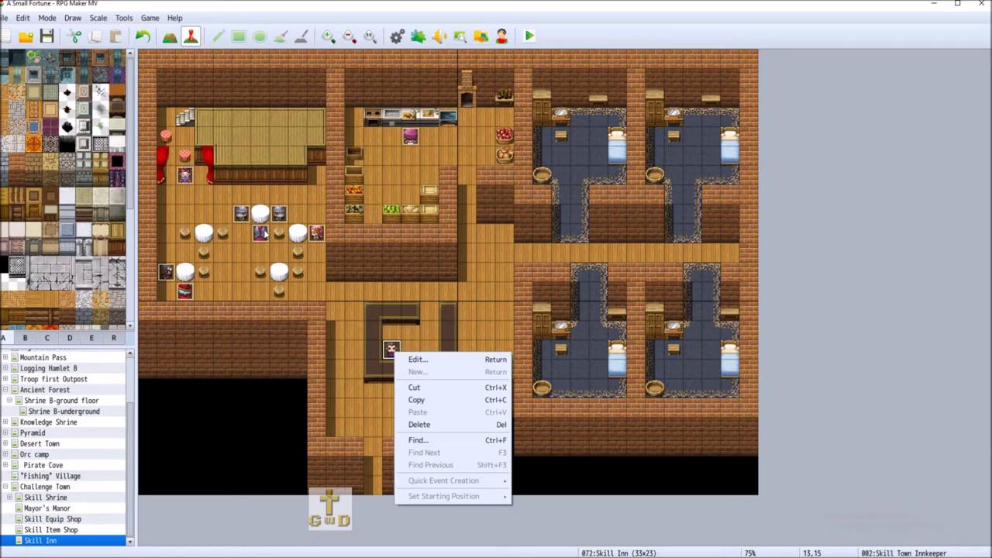
pyautogui.click(237, 282)
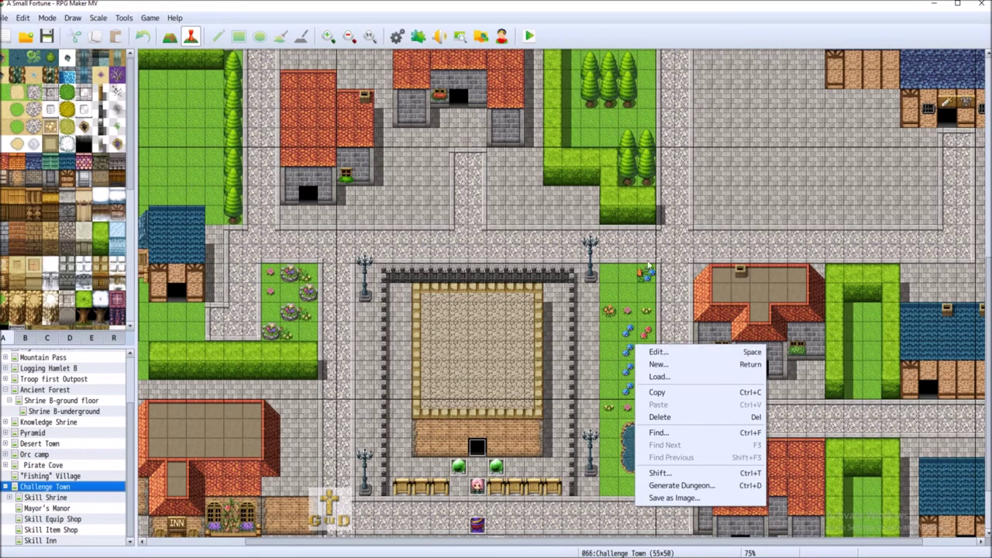
pyautogui.press('Escape')
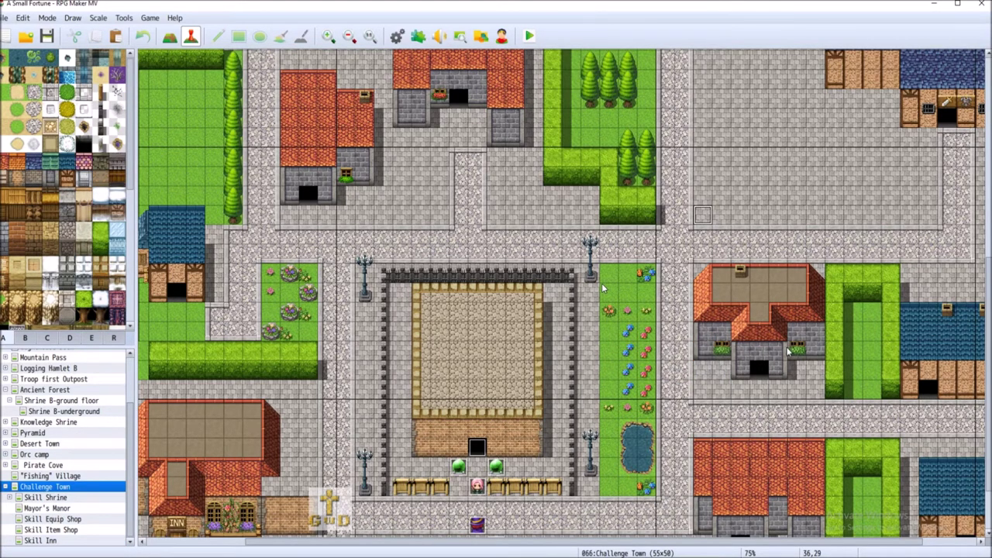
pyautogui.moveTo(632, 542); pyautogui.dragTo(705, 541)
pyautogui.scroll(-3, 799, 341)
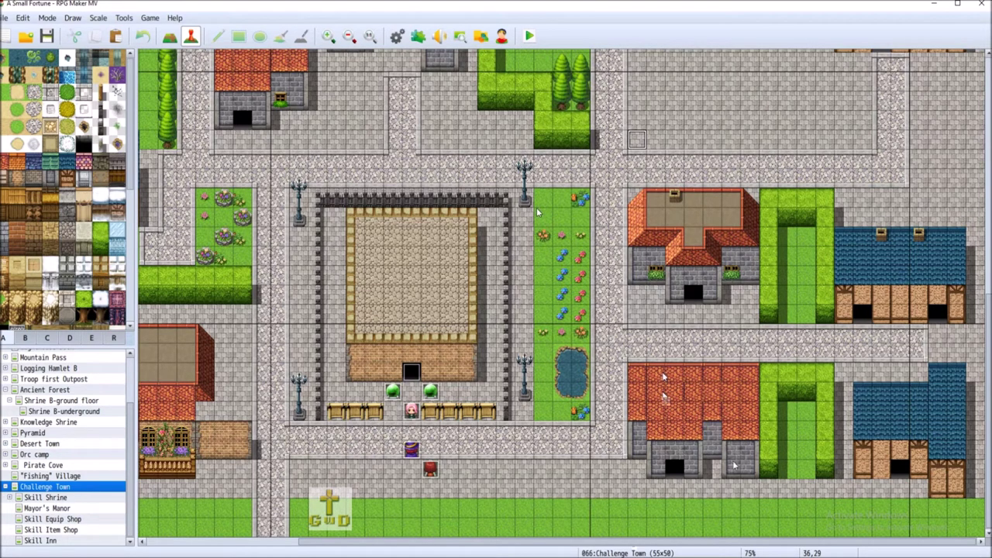
# - In map mode, place a window with a green flower box on the front wall of the southeastern red-roofed stone house, beside its door
pyautogui.click(26, 338)
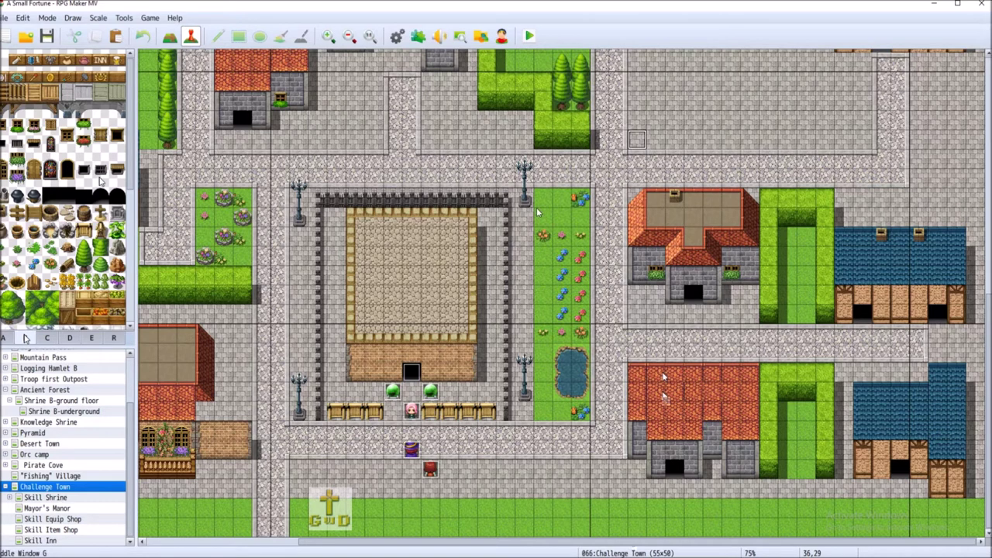
pyautogui.click(17, 160)
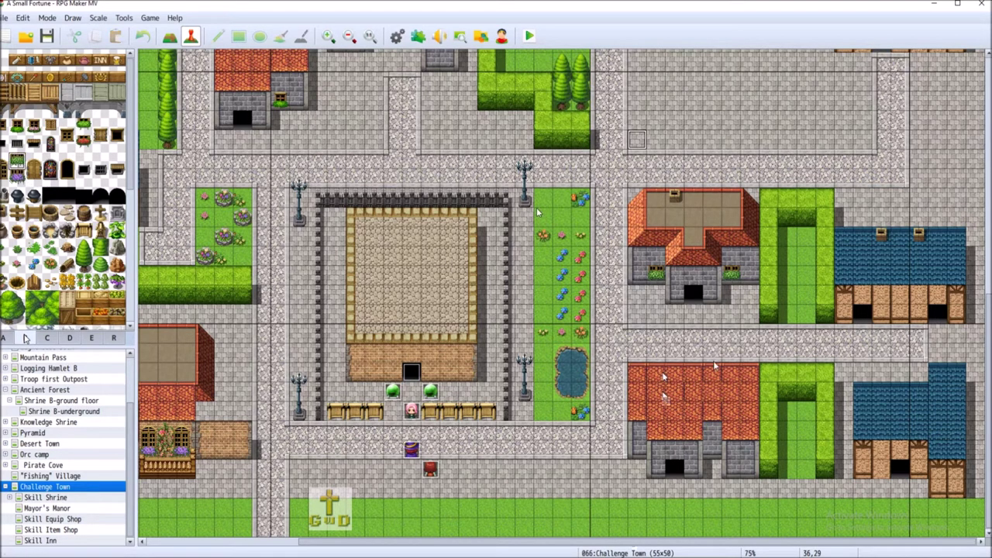
pyautogui.press('F5')
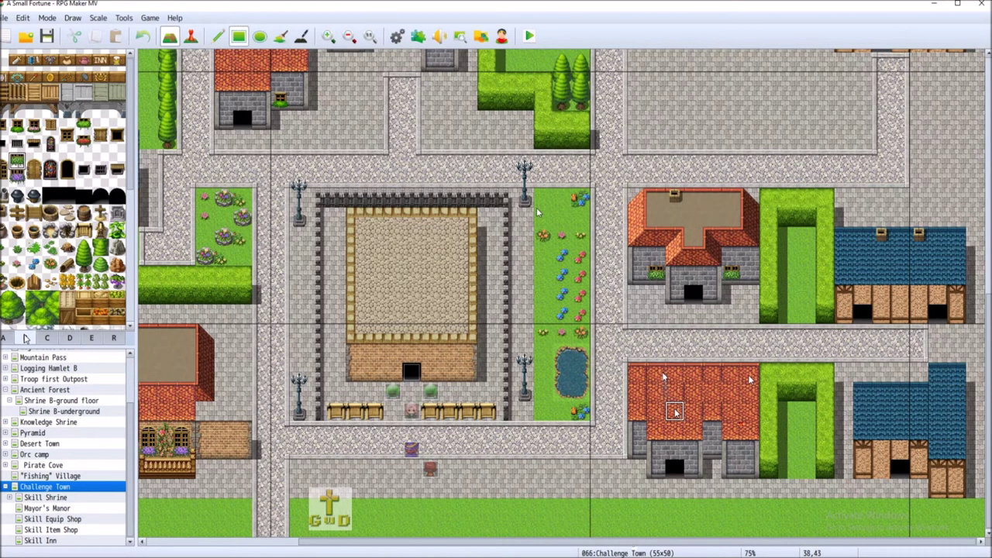
pyautogui.click(731, 467)
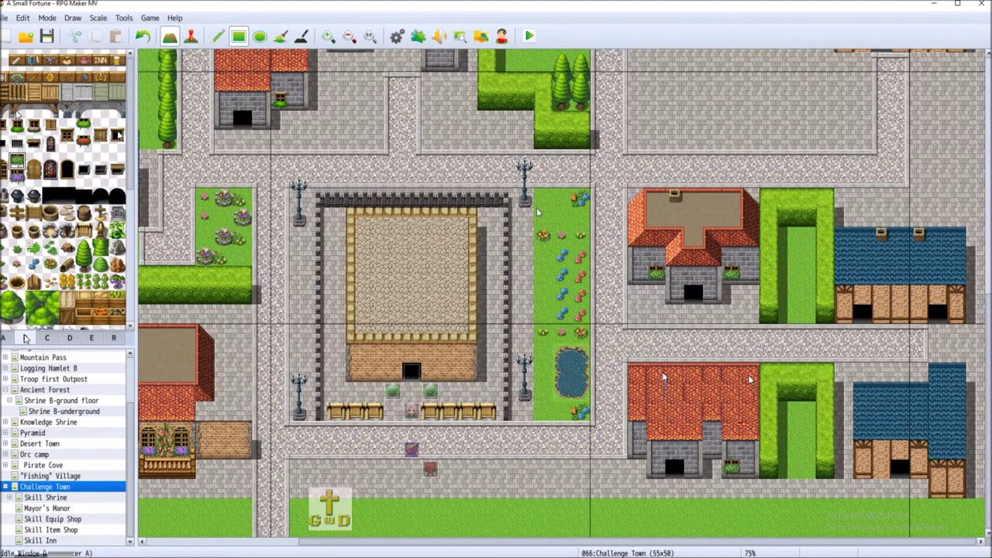
# - Place small flower-box windows on the front walls of the two eastern blue-roofed houses and save the project
pyautogui.click(33, 127)
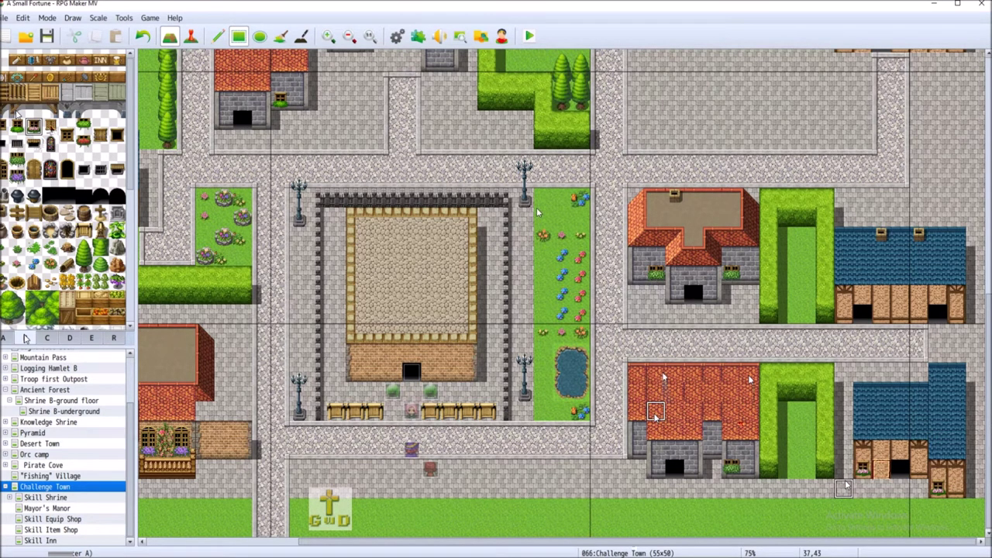
pyautogui.click(881, 310)
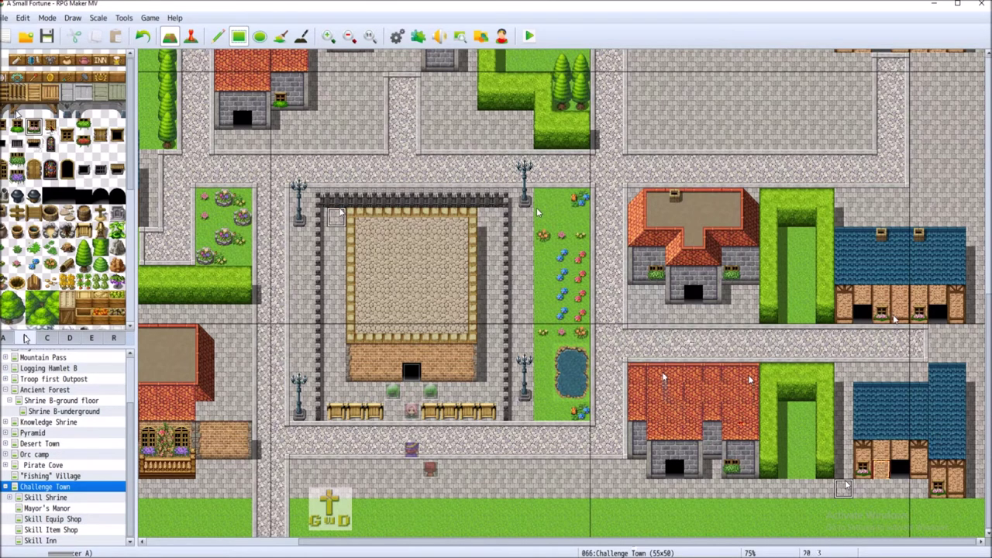
pyautogui.click(46, 36)
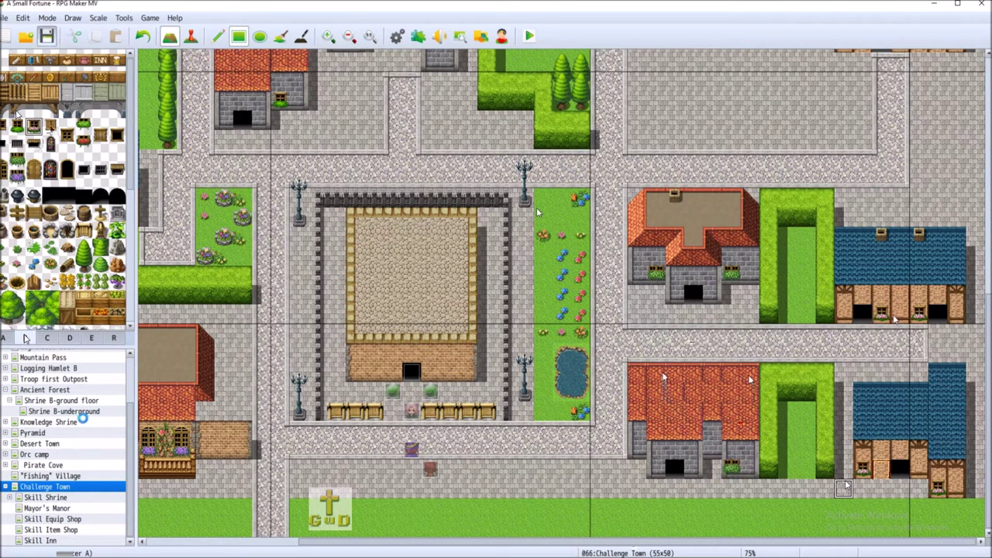
# - Create a new map named Residence A under Challenge Town with the 0003 Inside tileset and show its A tiles
pyautogui.rightClick(48, 488)
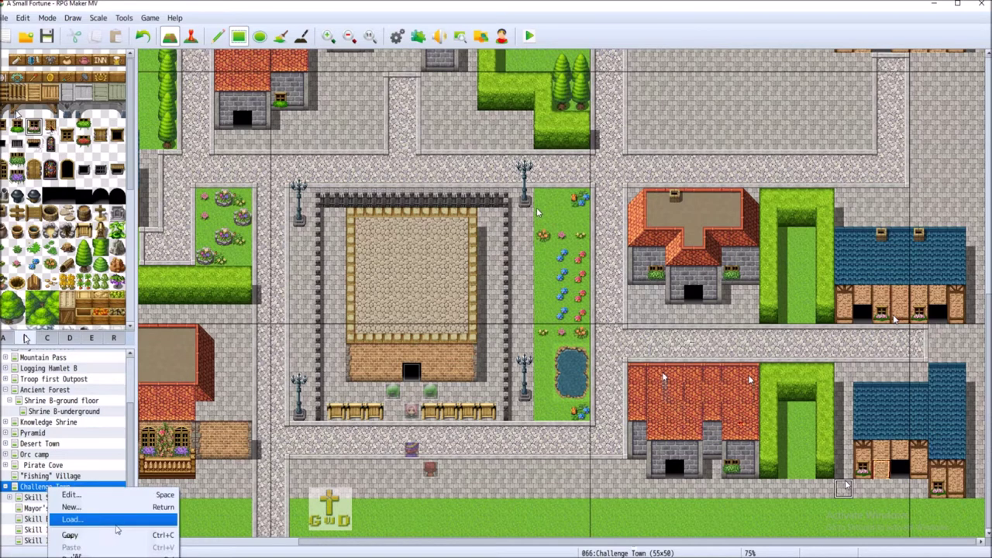
pyautogui.click(62, 498)
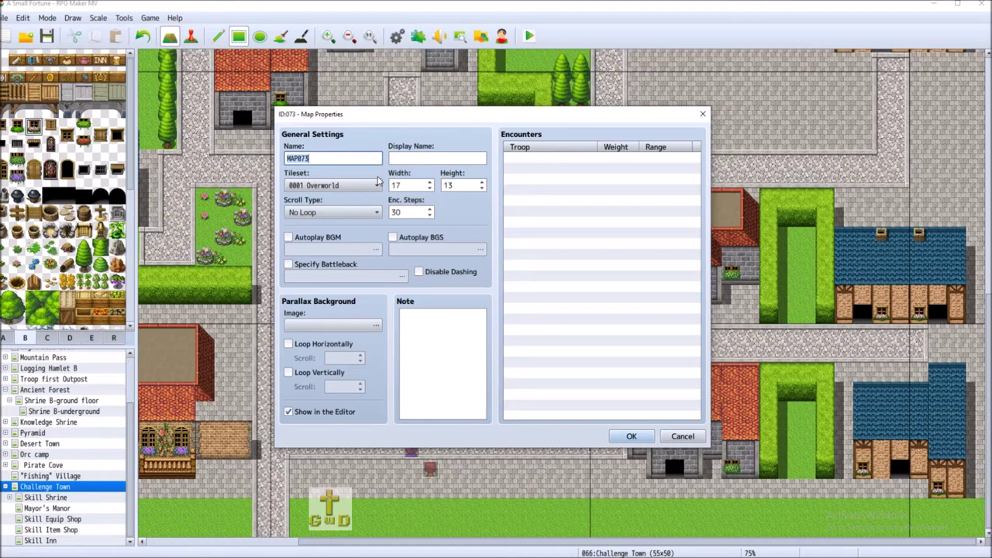
pyautogui.write('Residence A')
pyautogui.click(333, 185)
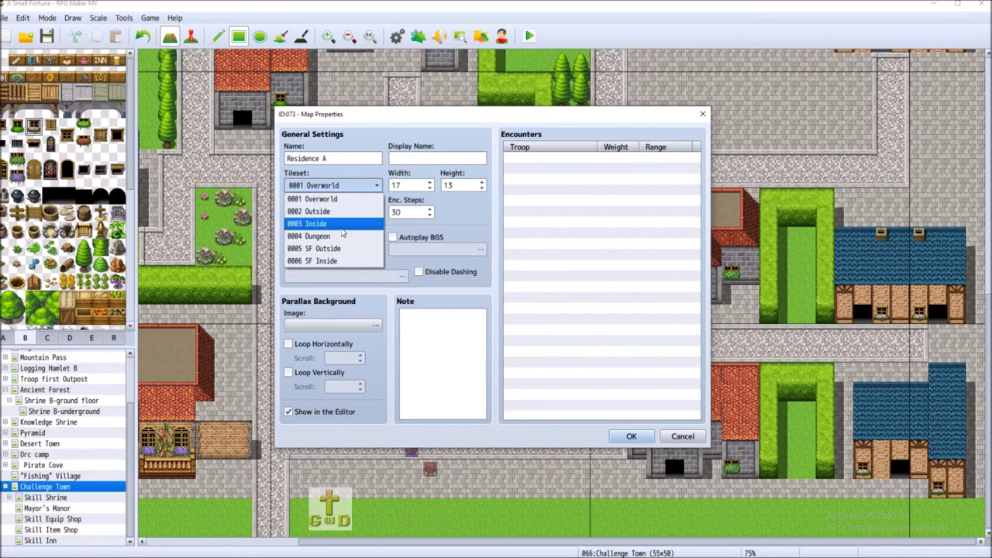
pyautogui.click(333, 225)
pyautogui.click(631, 436)
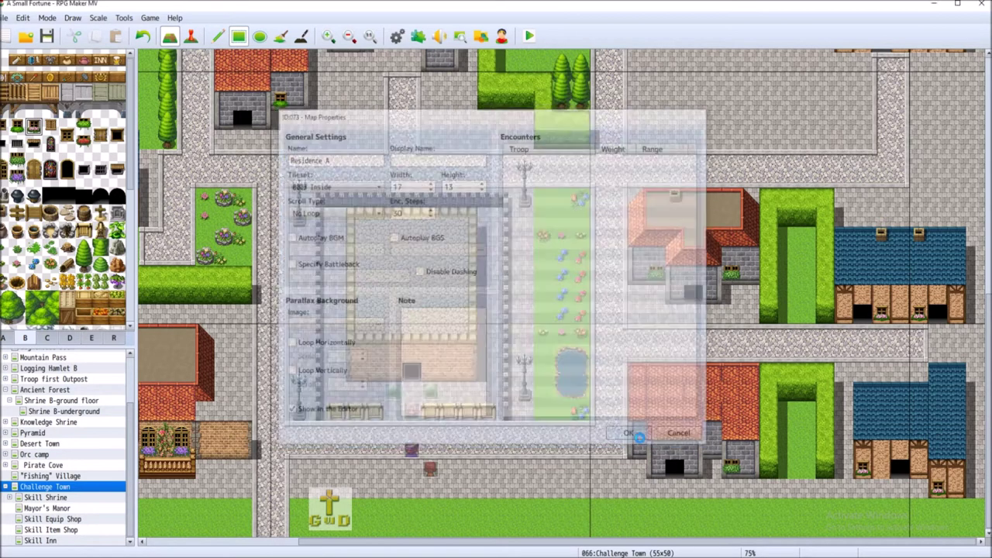
pyautogui.click(4, 338)
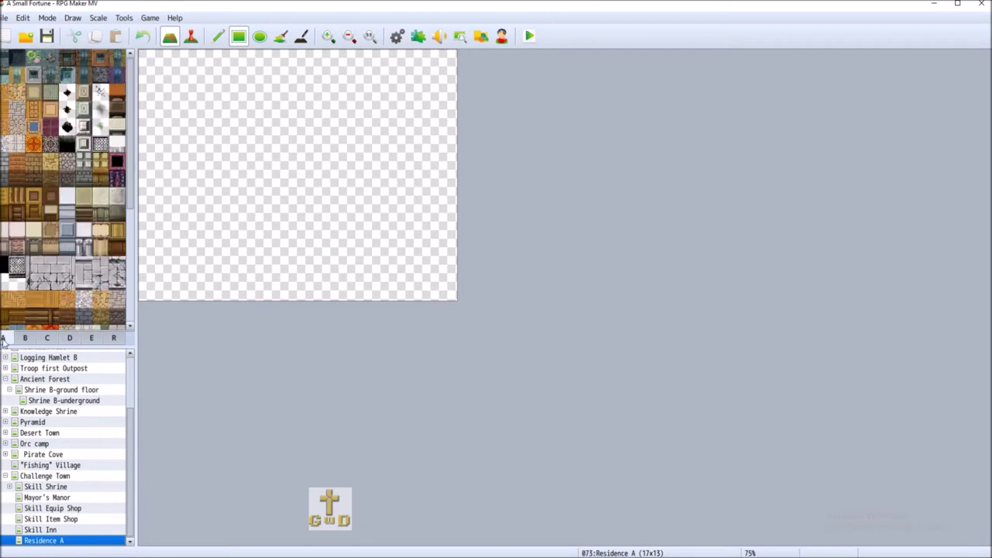
# - Fill the whole Residence A map with the solid black tile
pyautogui.click(4, 268)
pyautogui.moveTo(144, 55); pyautogui.dragTo(573, 281)
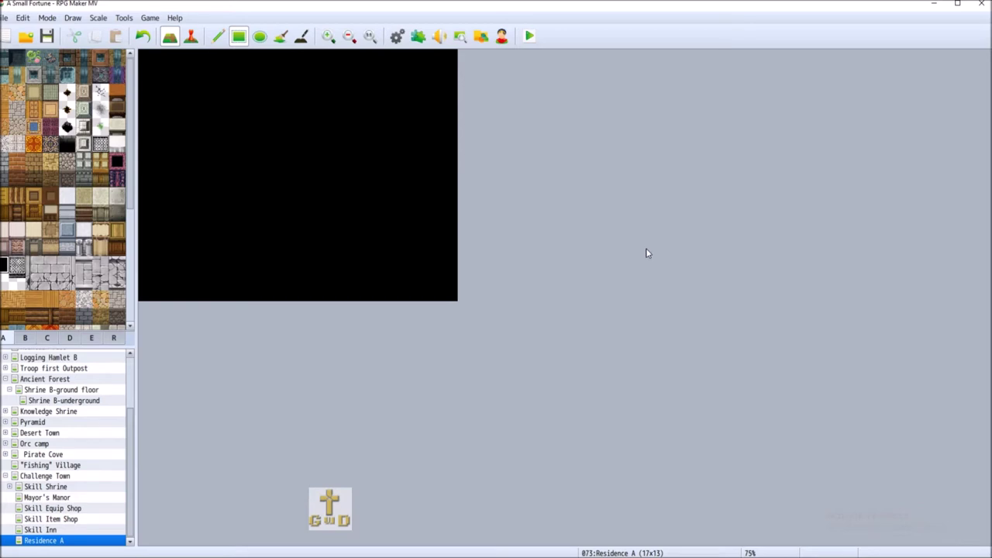
# - Resize Residence A to 20 tiles wide and 17 tiles high, and fill the added area with solid black
pyautogui.rightClick(87, 540)
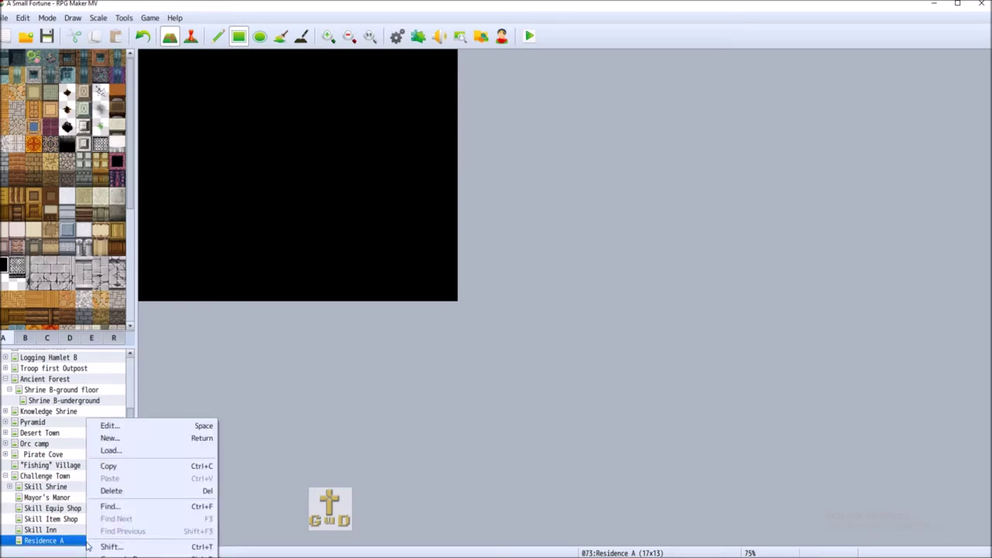
pyautogui.click(155, 434)
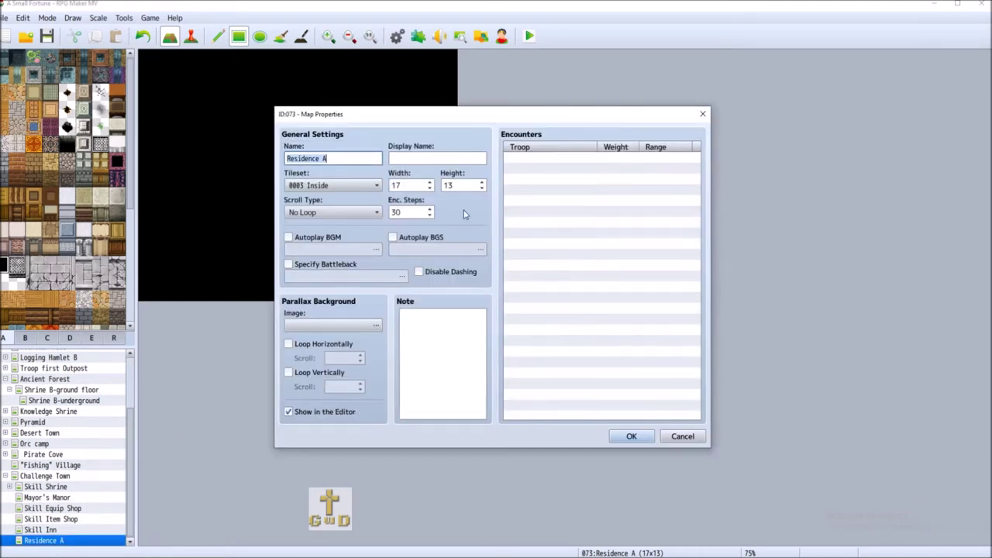
pyautogui.click(431, 185)
pyautogui.click(431, 183)
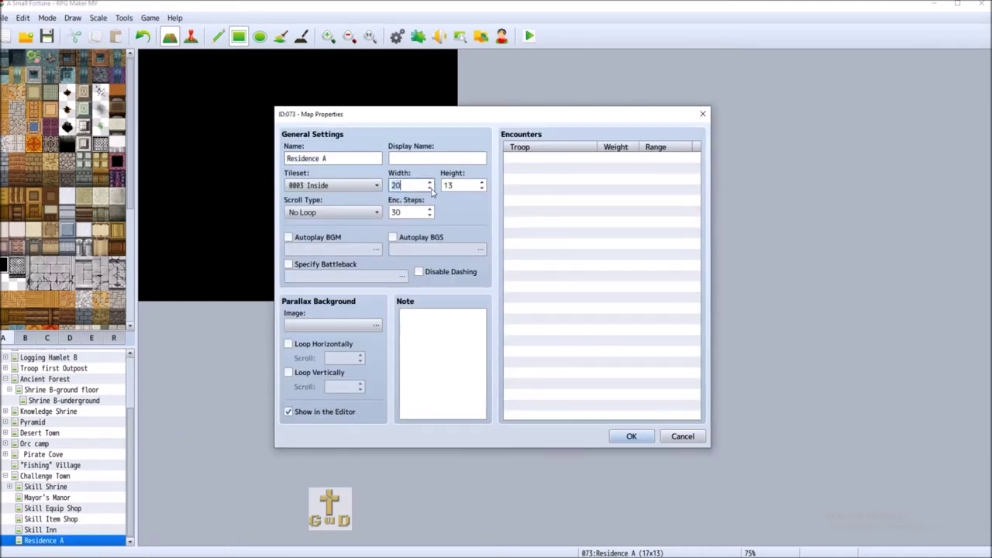
pyautogui.doubleClick(481, 183)
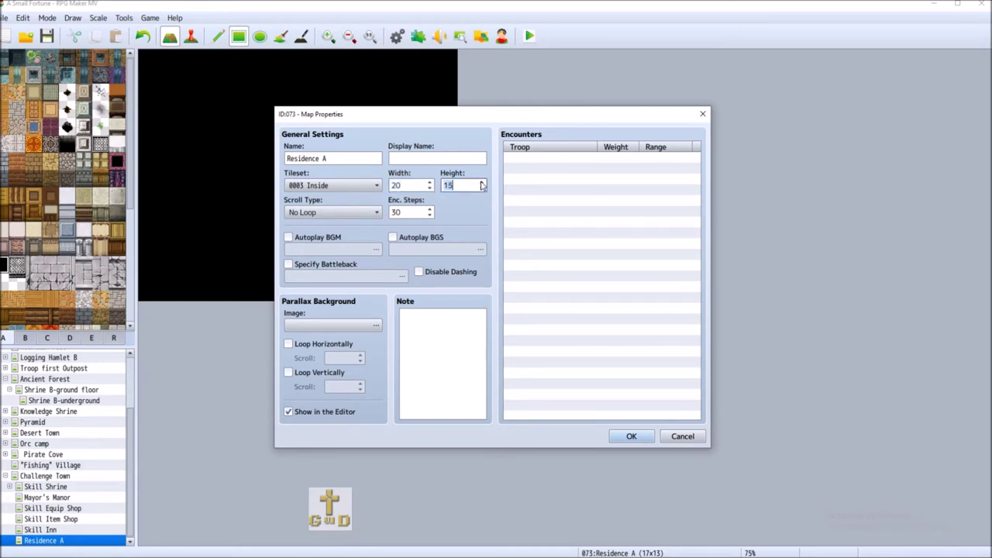
pyautogui.click(630, 437)
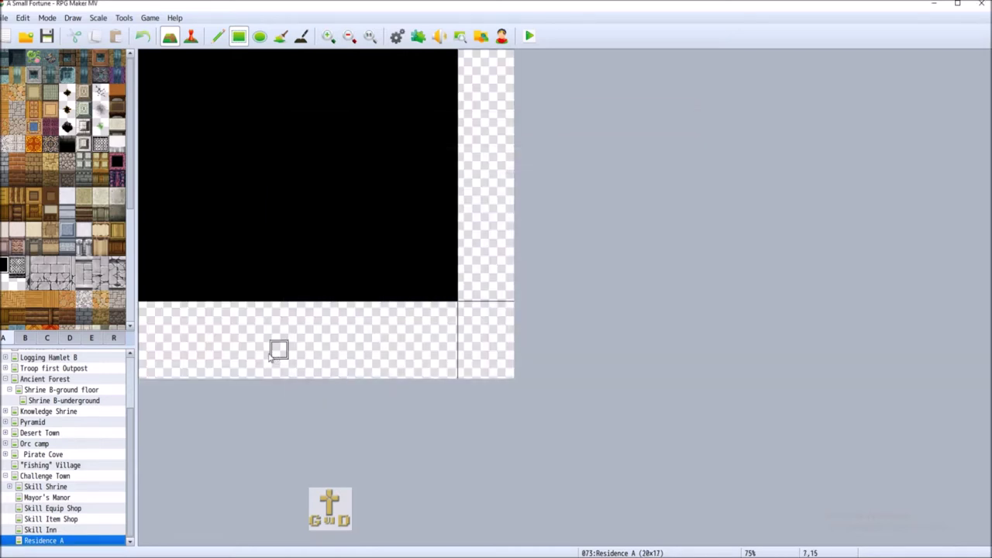
pyautogui.moveTo(151, 310); pyautogui.dragTo(507, 370)
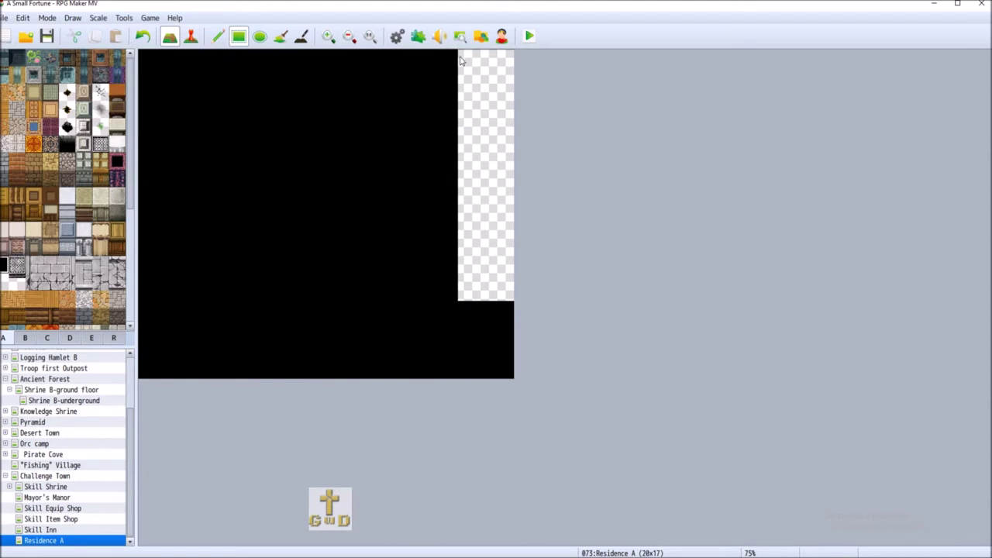
pyautogui.moveTo(464, 58); pyautogui.dragTo(516, 293)
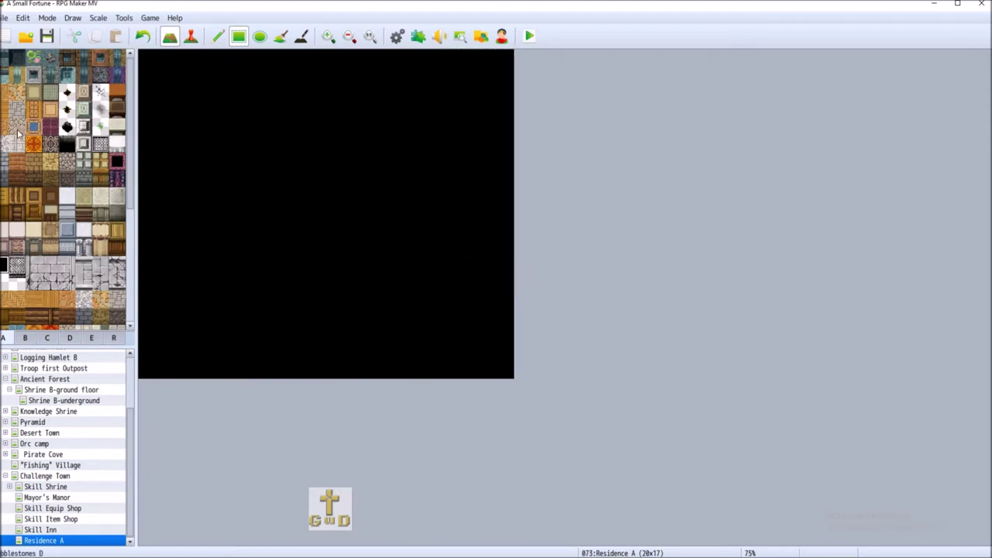
# - Cover the room interior with the woven wooden floor tile, leaving a one-tile black border at the sides and bottom and two black rows on top
pyautogui.moveTo(151, 372)
pyautogui.mouseDown()
pyautogui.moveTo(184, 329)
pyautogui.moveTo(148, 370)
pyautogui.mouseUp()
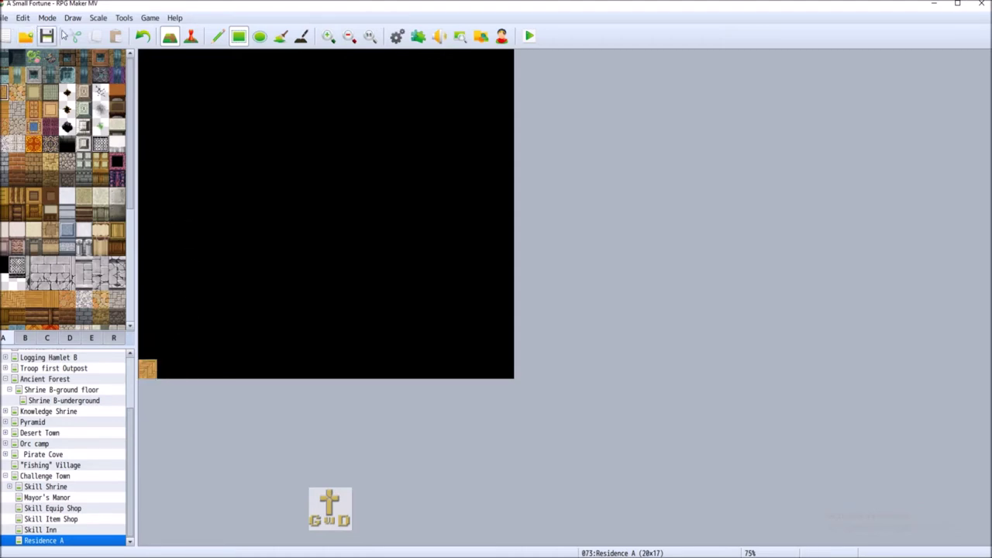
pyautogui.click(143, 36)
pyautogui.moveTo(170, 354); pyautogui.dragTo(484, 98)
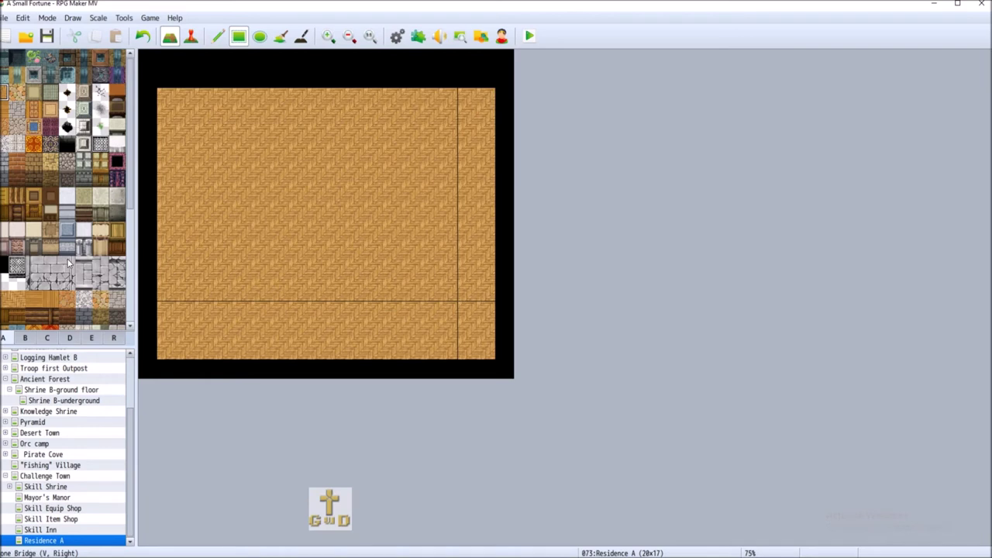
# - Try the dark wood plank wall and the framed brown wood wall above the floor, undoing each
pyautogui.click(117, 247)
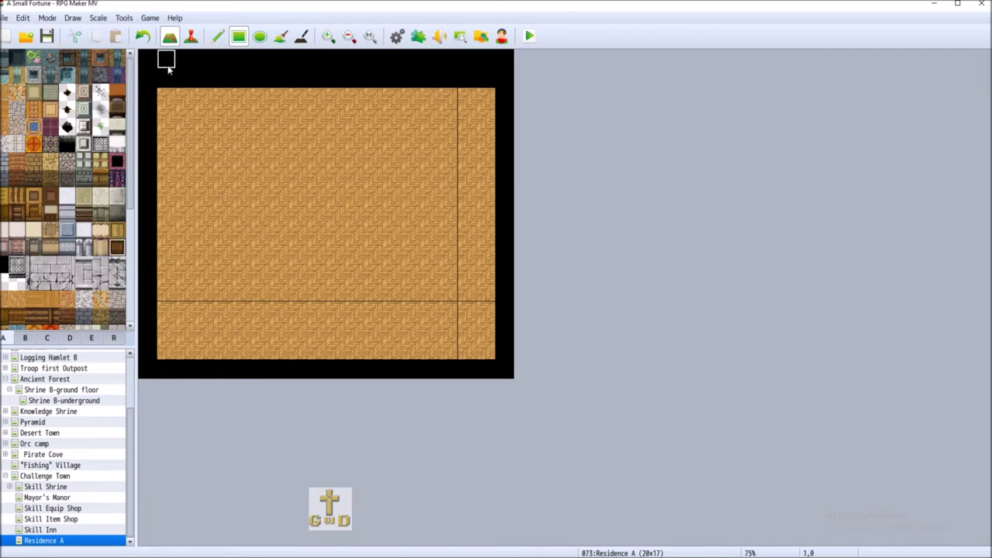
pyautogui.moveTo(166, 75); pyautogui.dragTo(482, 75)
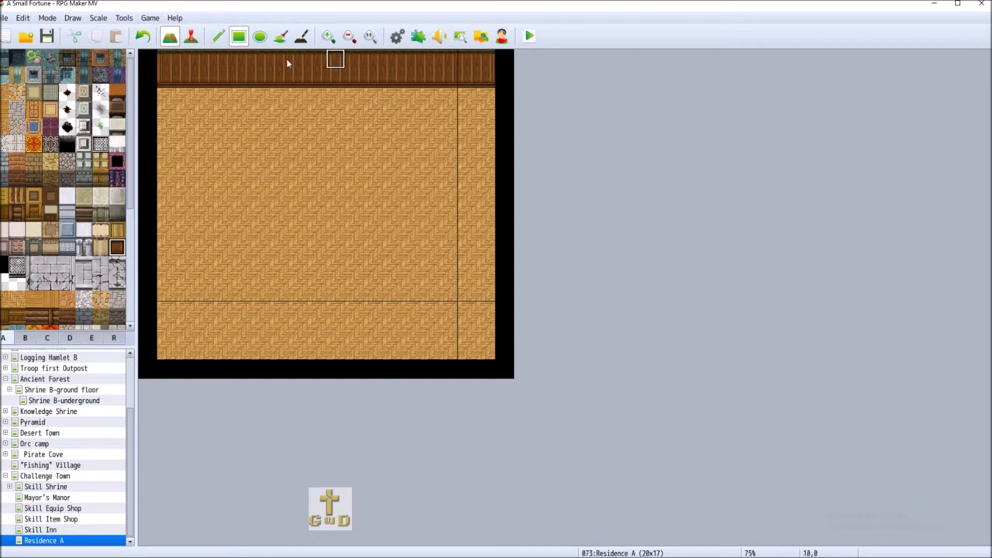
pyautogui.click(138, 38)
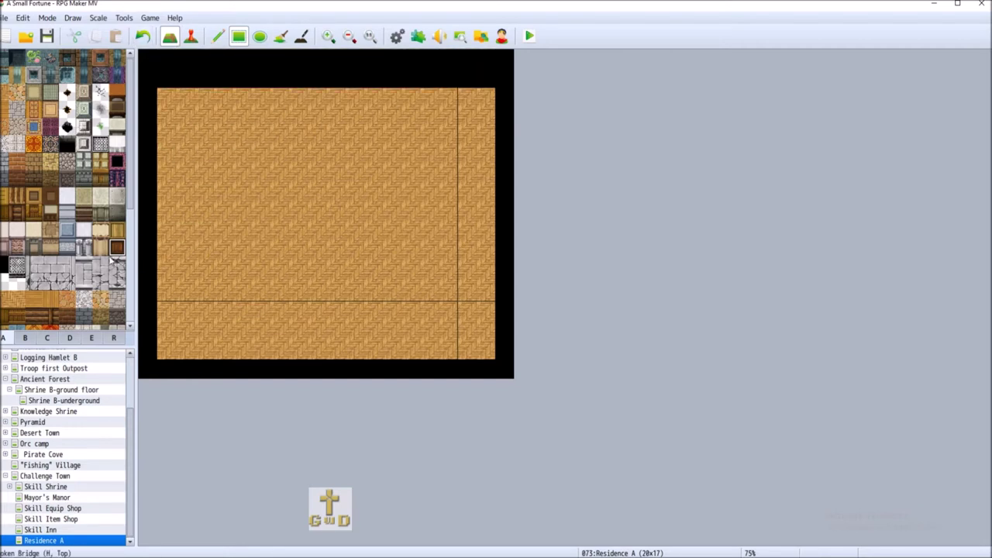
pyautogui.click(33, 213)
pyautogui.moveTo(169, 67)
pyautogui.mouseDown()
pyautogui.moveTo(180, 93)
pyautogui.moveTo(266, 74)
pyautogui.moveTo(494, 61)
pyautogui.mouseUp()
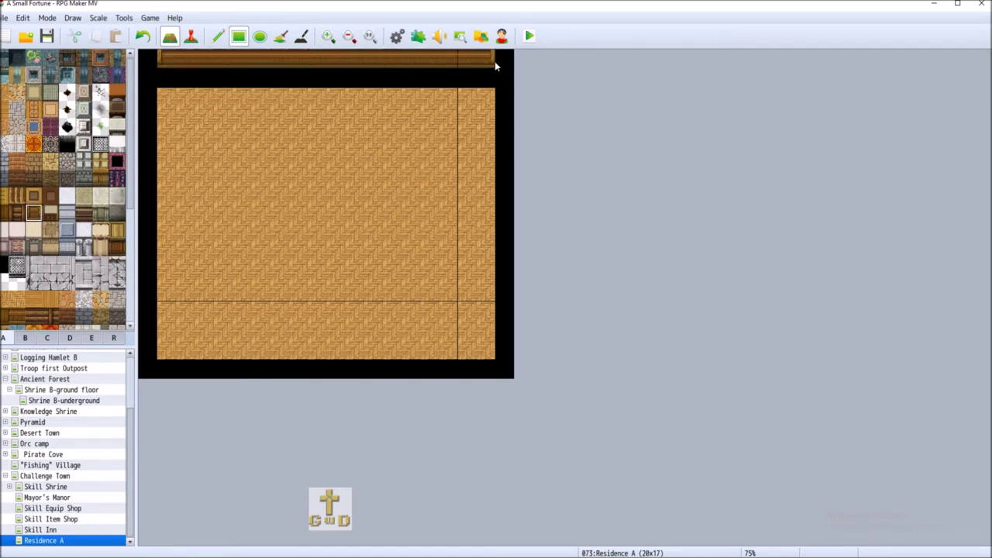
pyautogui.click(142, 36)
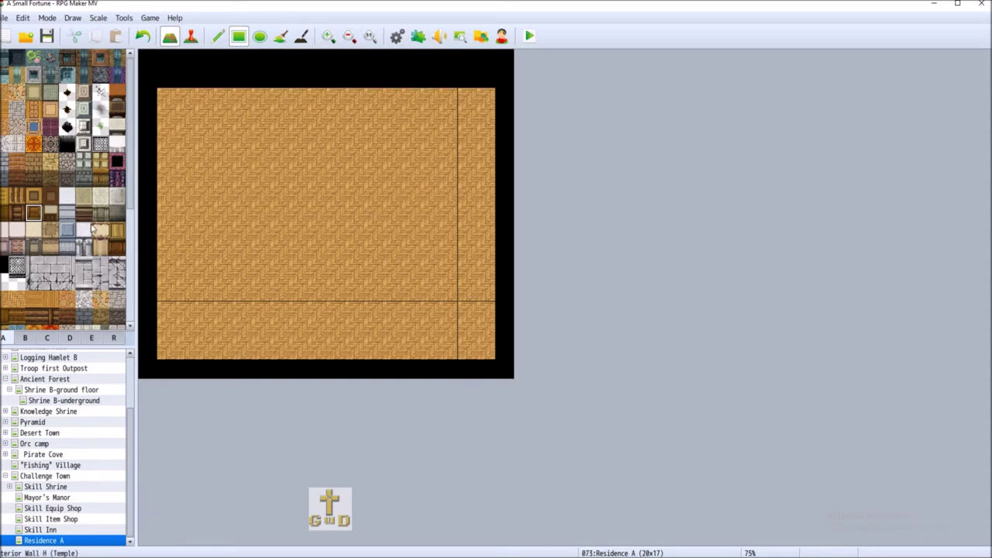
# - Build a two-row north wall above the floor from the beige wall tile with brown wooden posts
pyautogui.click(50, 213)
pyautogui.moveTo(166, 77)
pyautogui.mouseDown()
pyautogui.moveTo(172, 53)
pyautogui.moveTo(482, 48)
pyautogui.mouseUp()
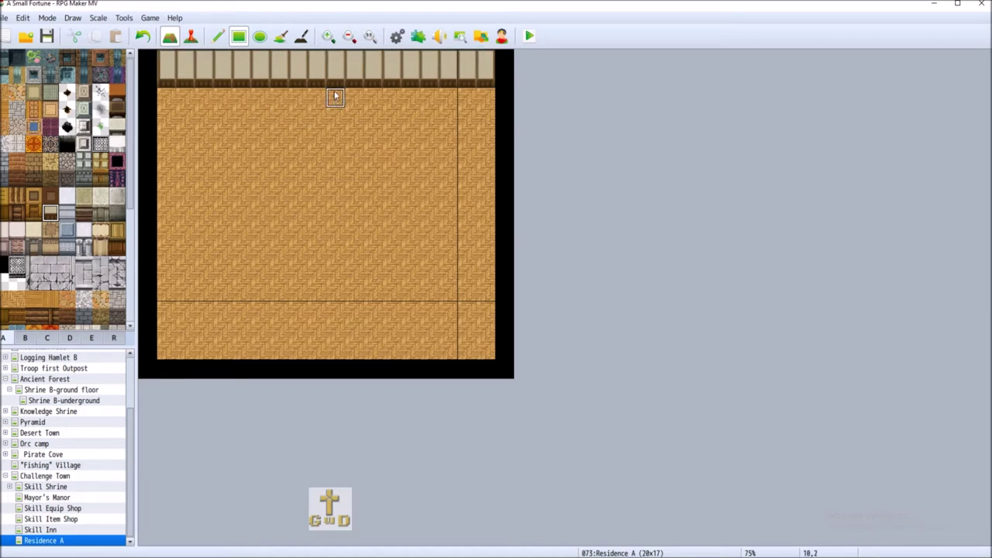
pyautogui.moveTo(166, 59)
pyautogui.mouseDown()
pyautogui.moveTo(218, 75)
pyautogui.moveTo(499, 67)
pyautogui.mouseUp()
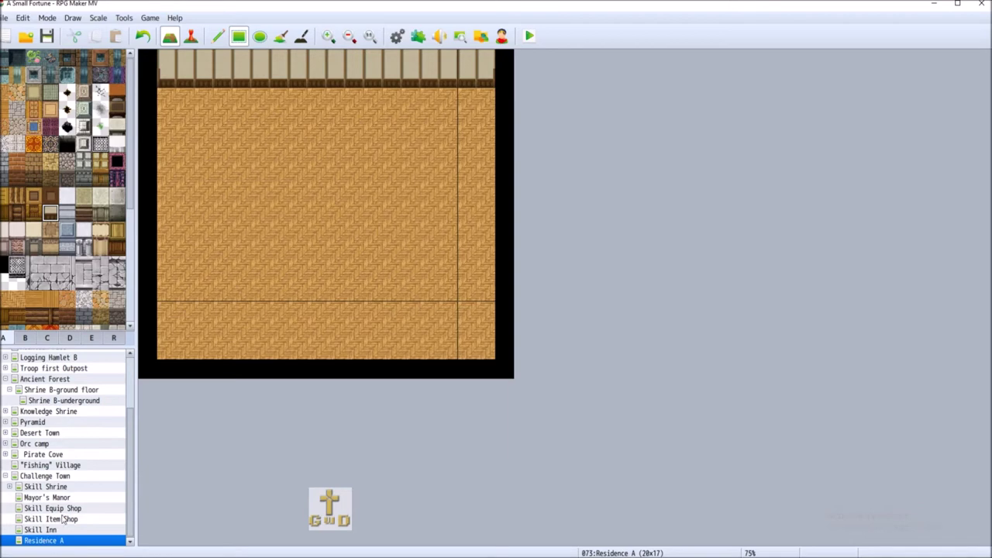
# - Check the house exteriors on the Challenge Town map and redo Residence A's two-row north wall in dark gray stone brick
pyautogui.click(51, 476)
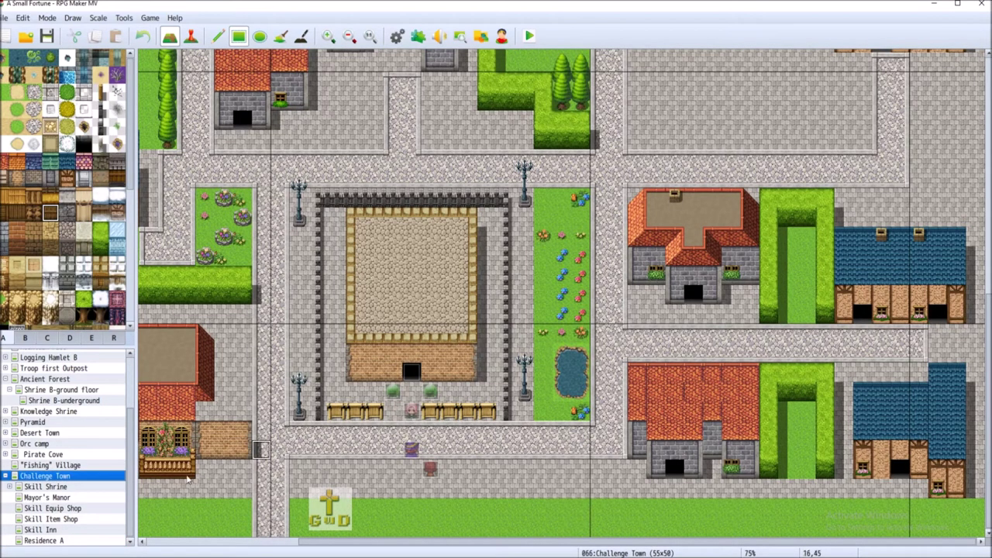
pyautogui.click(65, 540)
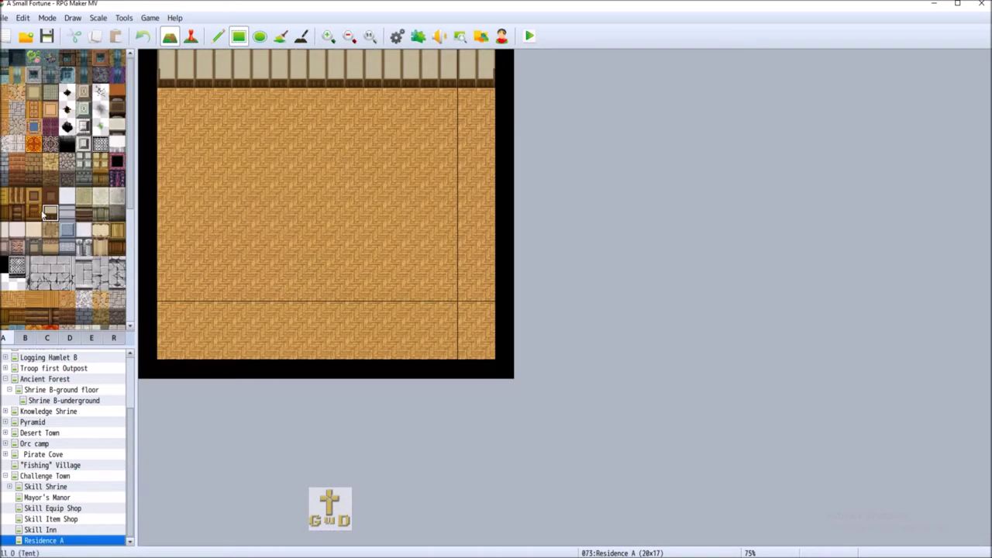
pyautogui.click(3, 178)
pyautogui.moveTo(167, 70); pyautogui.dragTo(485, 78)
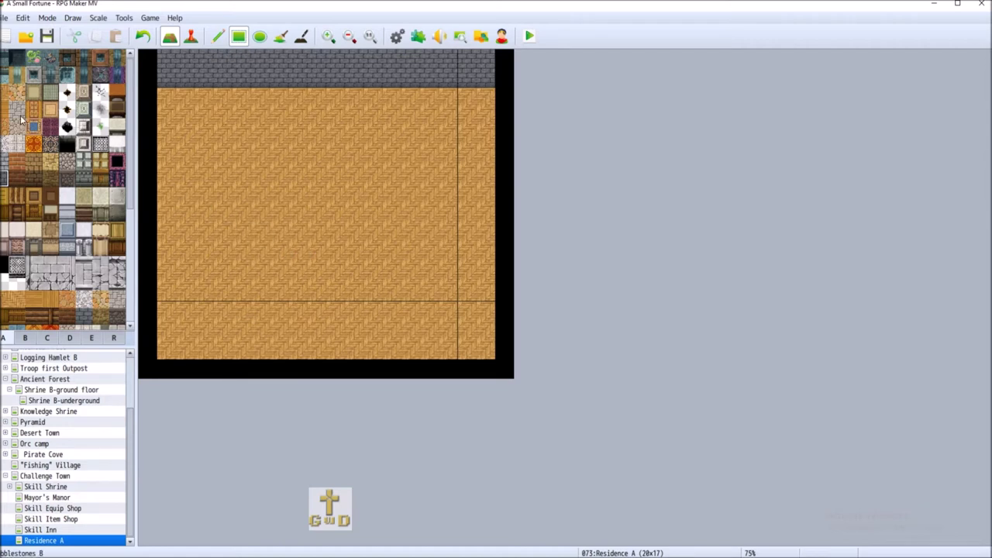
# - Try the gray brick tile from the lower floor-and-wall set on the north wall and the floor's northwest corner, undoing both
pyautogui.scroll(-2, 81, 223)
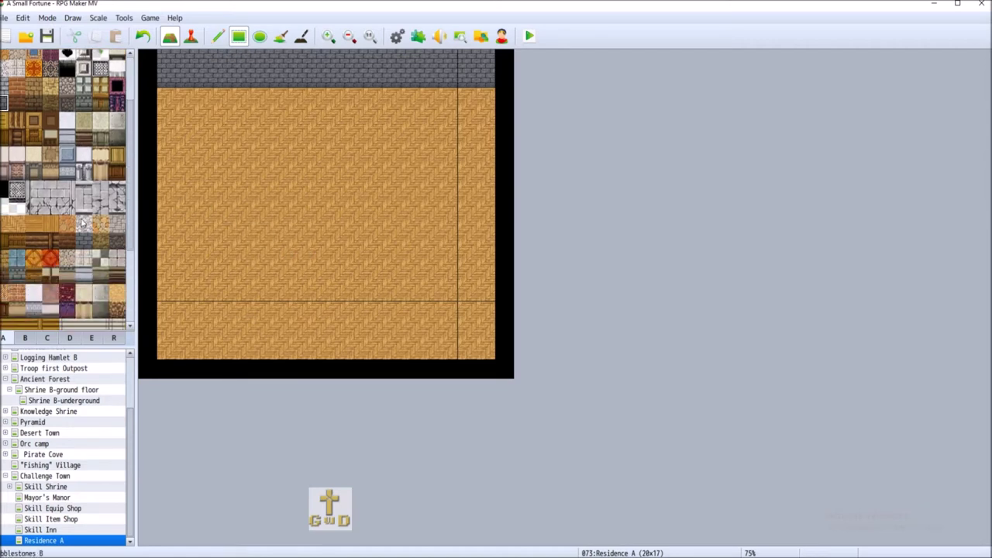
pyautogui.scroll(-2, 81, 222)
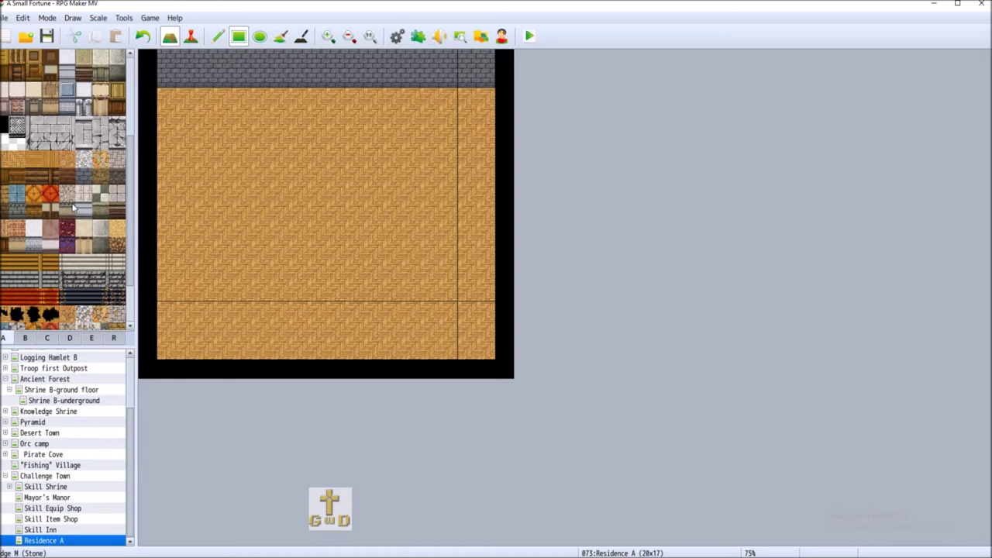
pyautogui.click(84, 176)
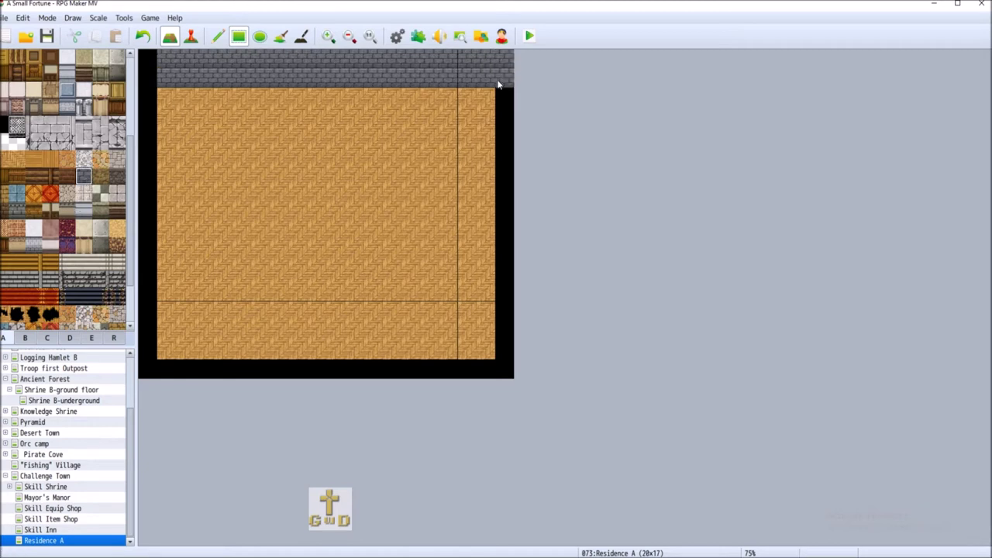
pyautogui.click(142, 36)
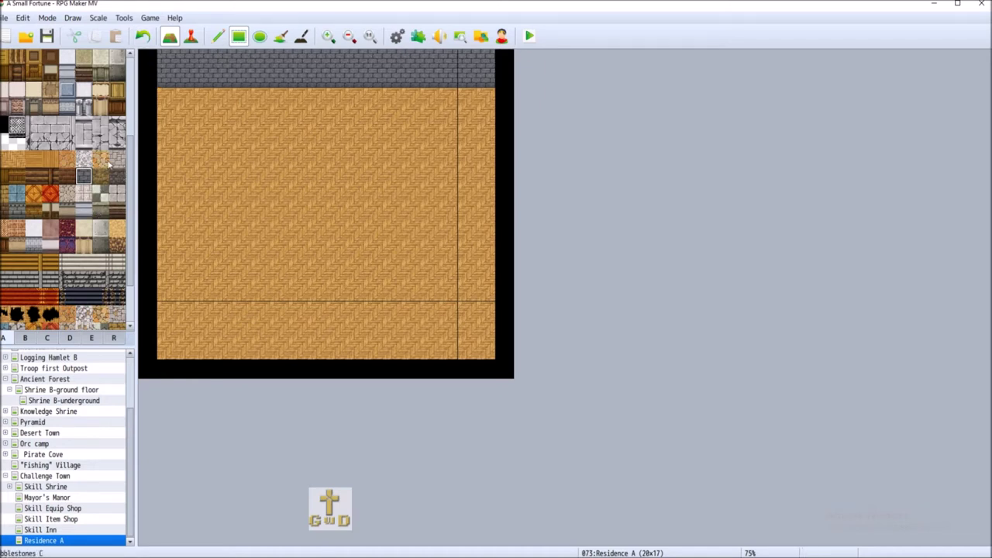
pyautogui.moveTo(171, 101)
pyautogui.mouseDown()
pyautogui.moveTo(360, 279)
pyautogui.moveTo(254, 155)
pyautogui.moveTo(172, 99)
pyautogui.mouseUp()
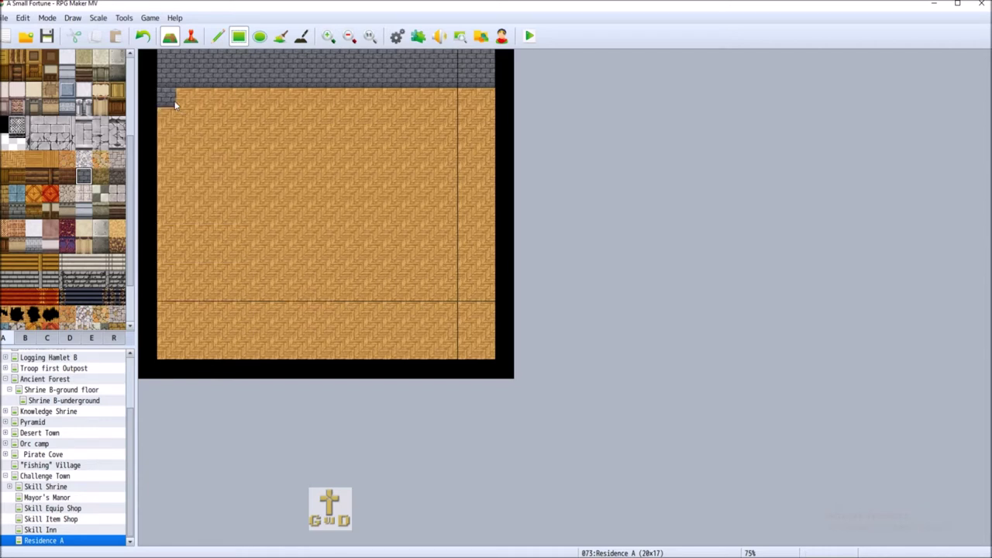
pyautogui.click(142, 36)
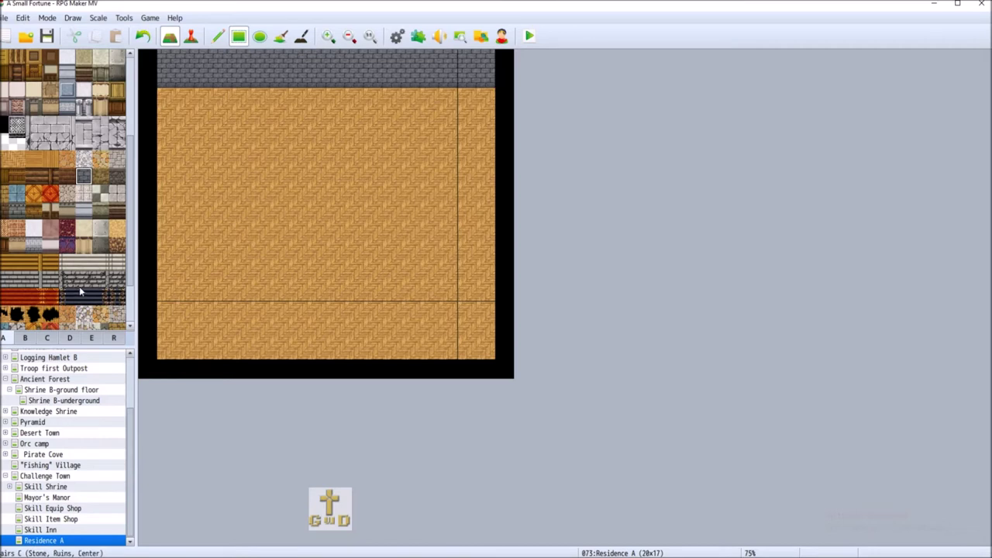
# - Try the blue square floor tile across the northwest part of the room and undo it
pyautogui.scroll(-2, 83, 289)
pyautogui.scroll(2, 83, 289)
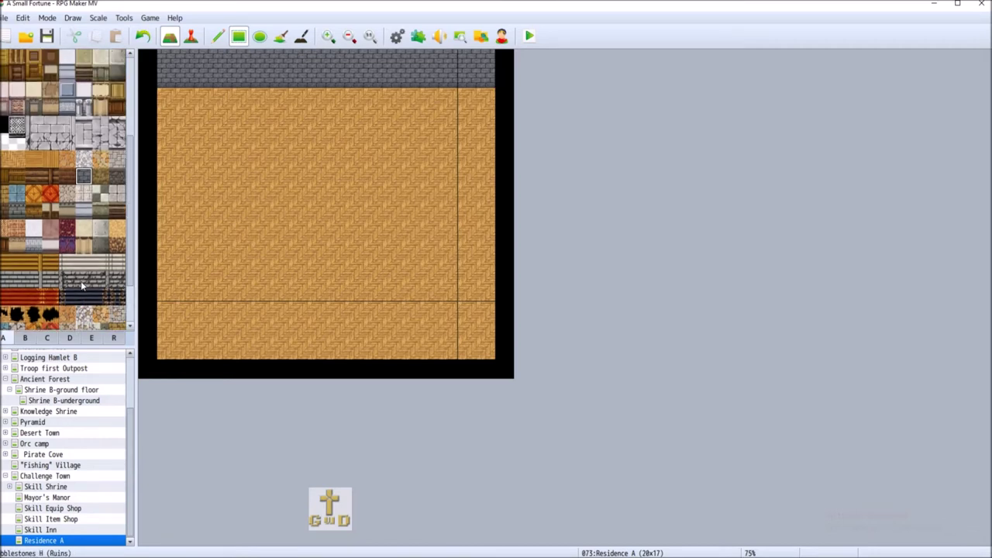
pyautogui.click(17, 193)
pyautogui.moveTo(177, 103); pyautogui.dragTo(335, 233)
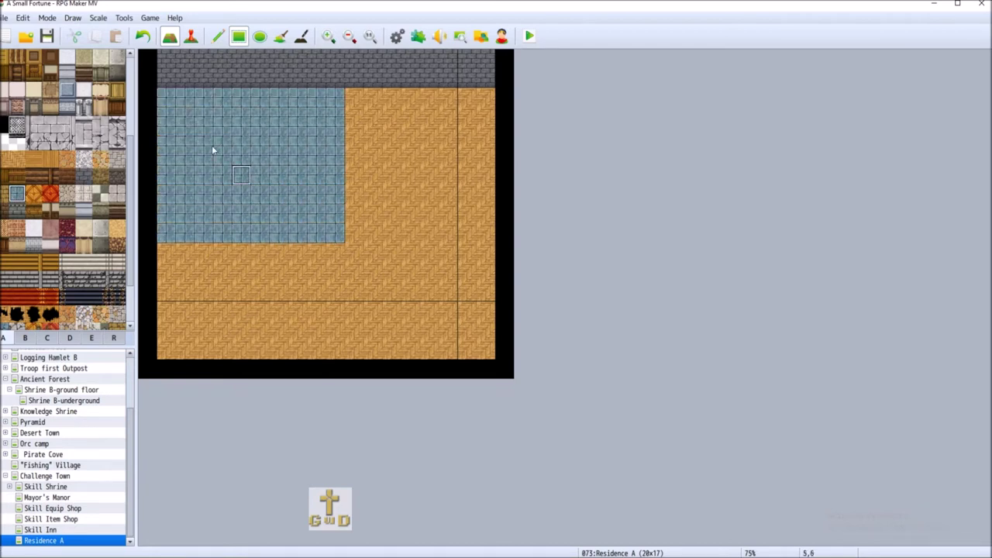
pyautogui.click(143, 35)
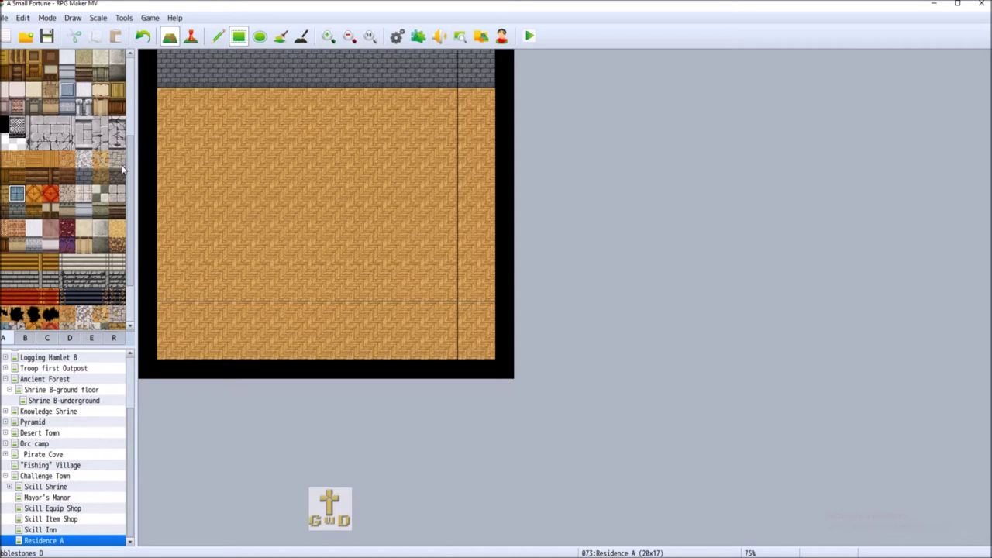
# - Try a light gray paving-stone floor, undo it, and cover the room's floor with horizontal wooden planks instead
pyautogui.scroll(2, 66, 205)
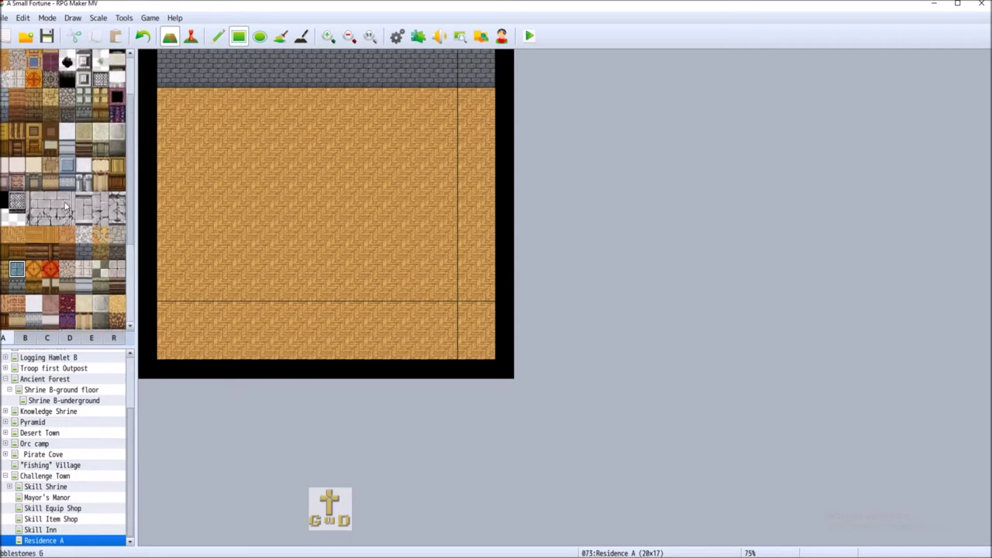
pyautogui.scroll(2, 66, 206)
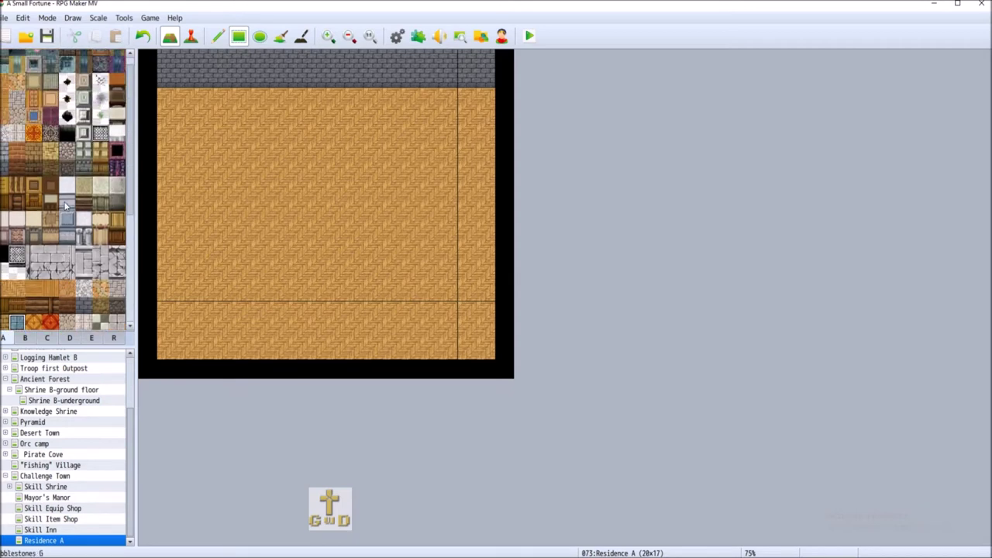
pyautogui.scroll(1, 66, 206)
pyautogui.click(17, 108)
pyautogui.moveTo(165, 102); pyautogui.dragTo(479, 338)
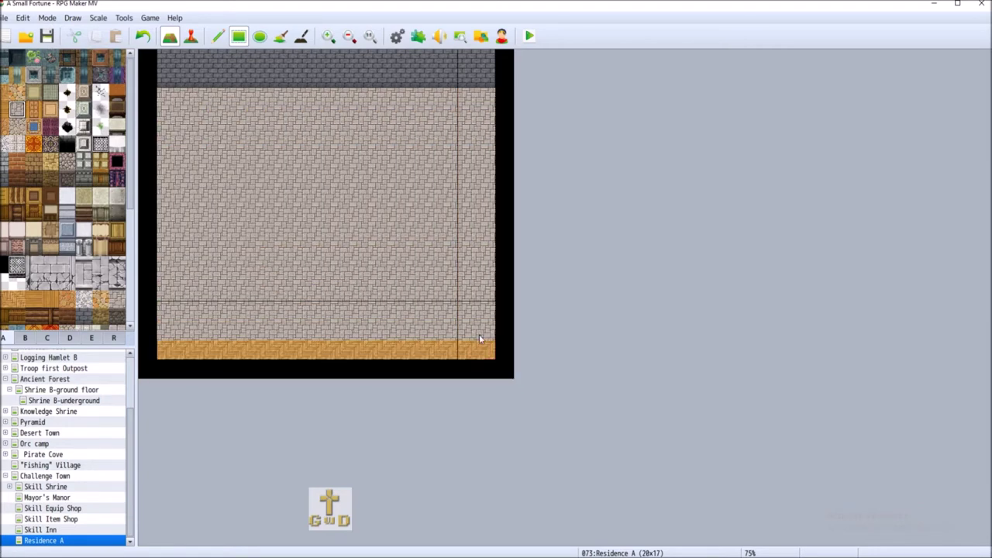
pyautogui.click(142, 35)
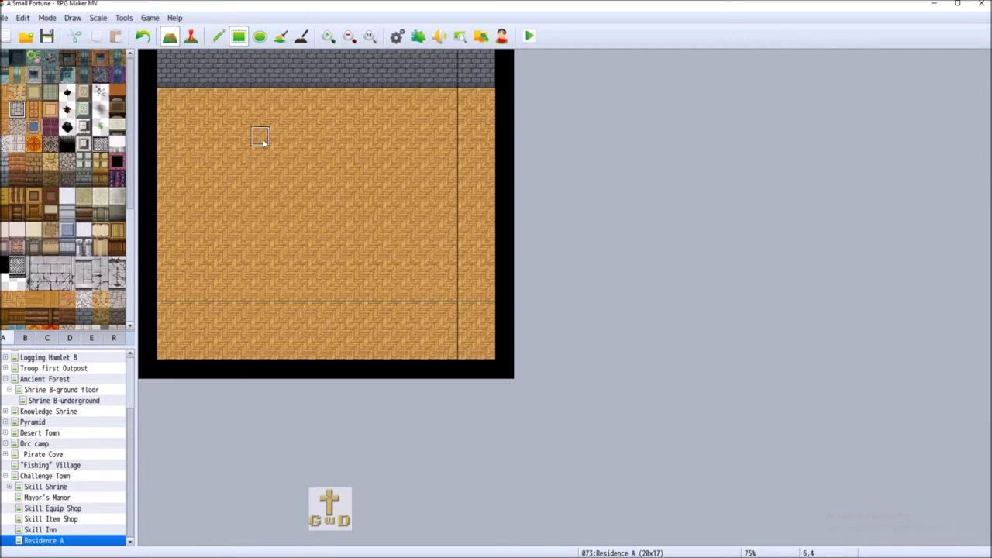
pyautogui.moveTo(162, 96); pyautogui.dragTo(485, 356)
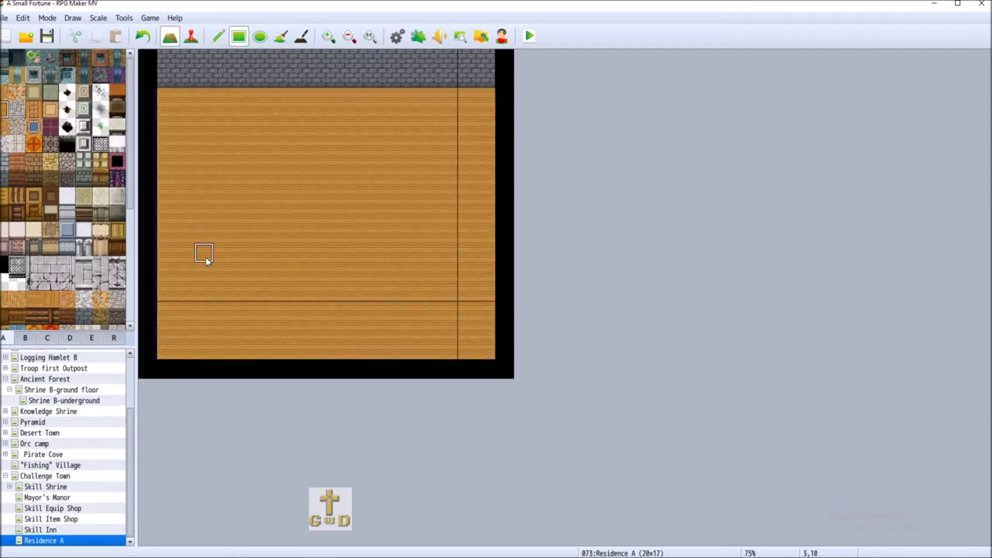
# - Cover the entire room floor below the gray brick wall with the whitish pebbled stone tile
pyautogui.scroll(-2, 28, 282)
pyautogui.click(84, 235)
pyautogui.moveTo(172, 98); pyautogui.dragTo(488, 355)
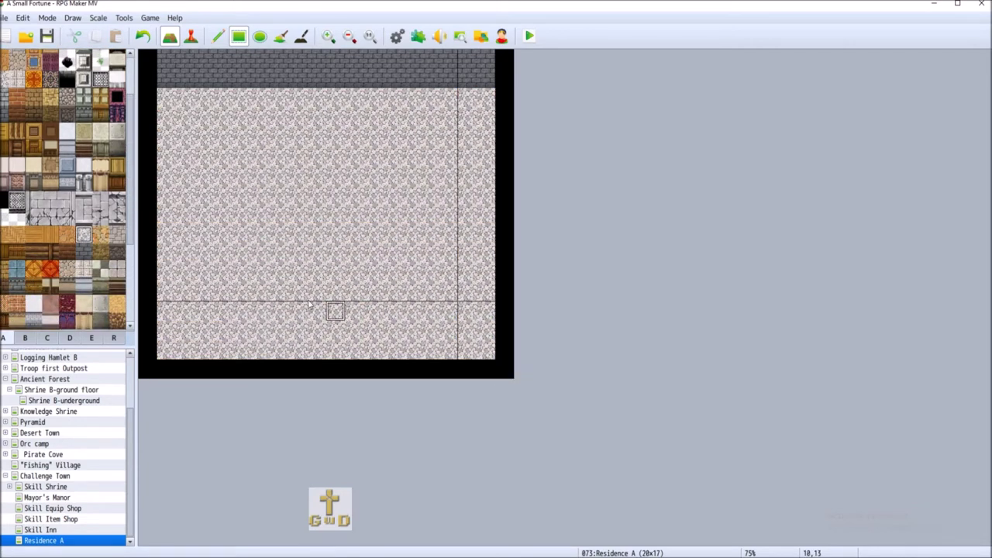
# - Undo the whitish pebbled floor, and try the light woven-brick cobblestone tile across the whole room before undoing it too
pyautogui.click(142, 36)
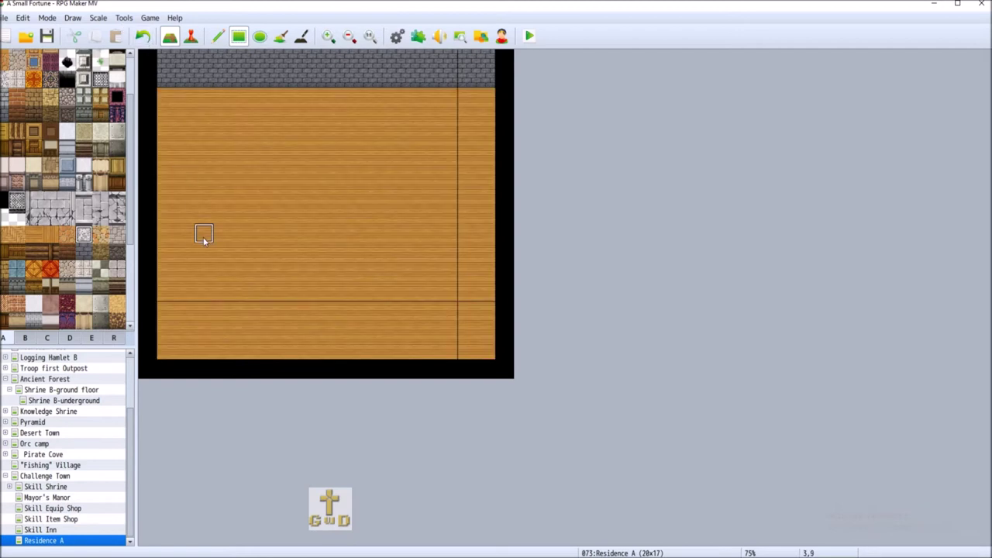
pyautogui.rightClick(186, 273)
pyautogui.moveTo(177, 99); pyautogui.dragTo(492, 352)
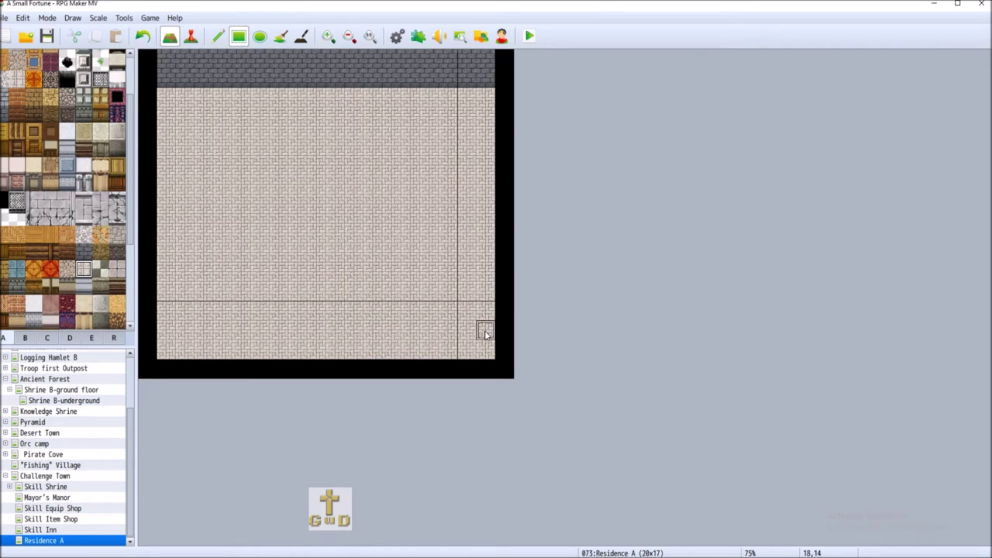
pyautogui.click(143, 37)
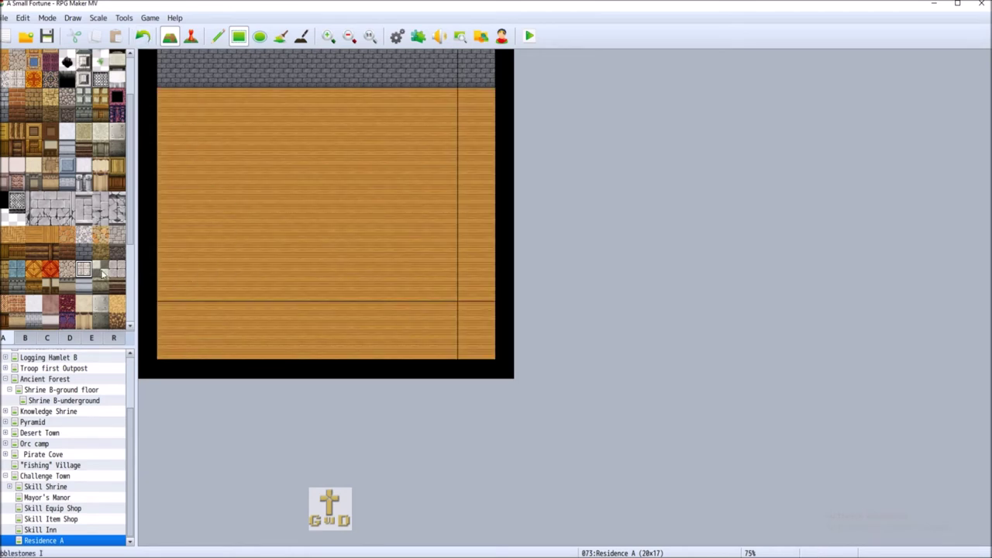
# - Try the light square paving tile across the room's entire floor and undo it
pyautogui.click(118, 273)
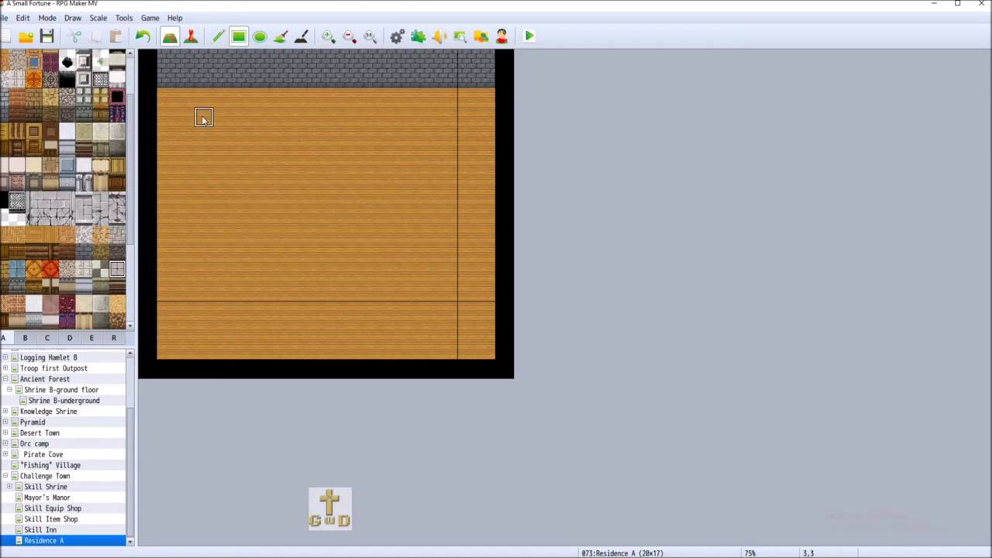
pyautogui.moveTo(166, 97); pyautogui.dragTo(487, 353)
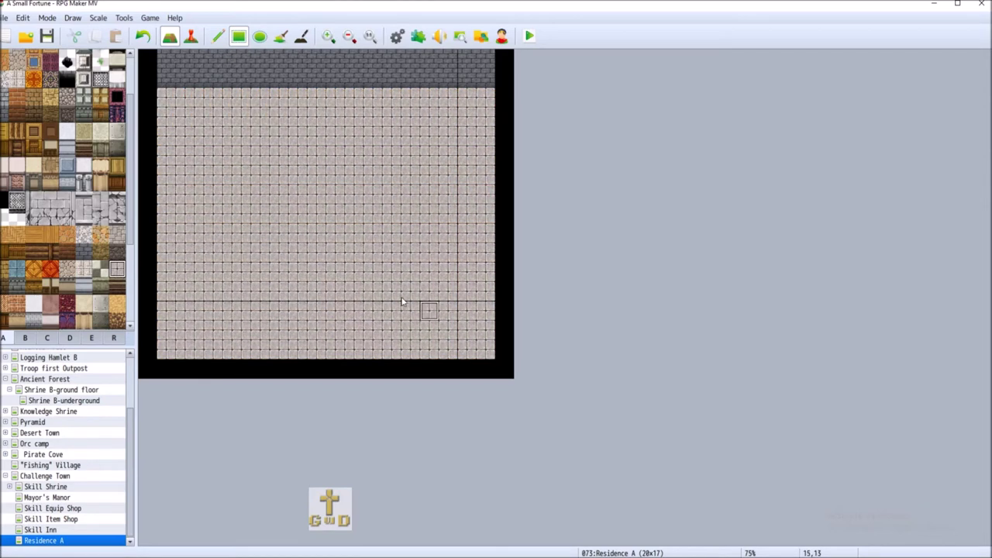
pyautogui.click(143, 36)
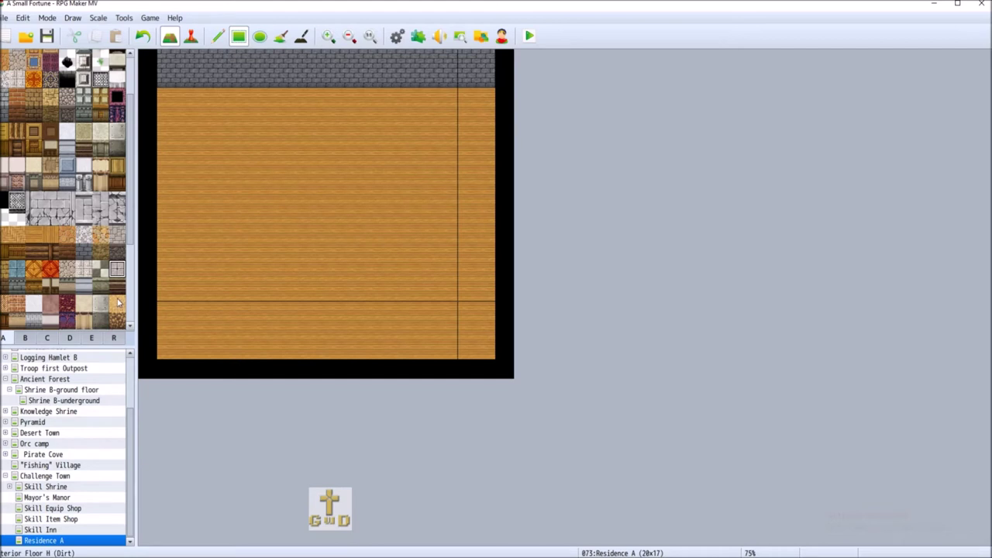
# - Try the gray-and-white checkered tile over the whole floor and on a 4-by-4 patch near the middle, undoing both
pyautogui.scroll(-2, 19, 309)
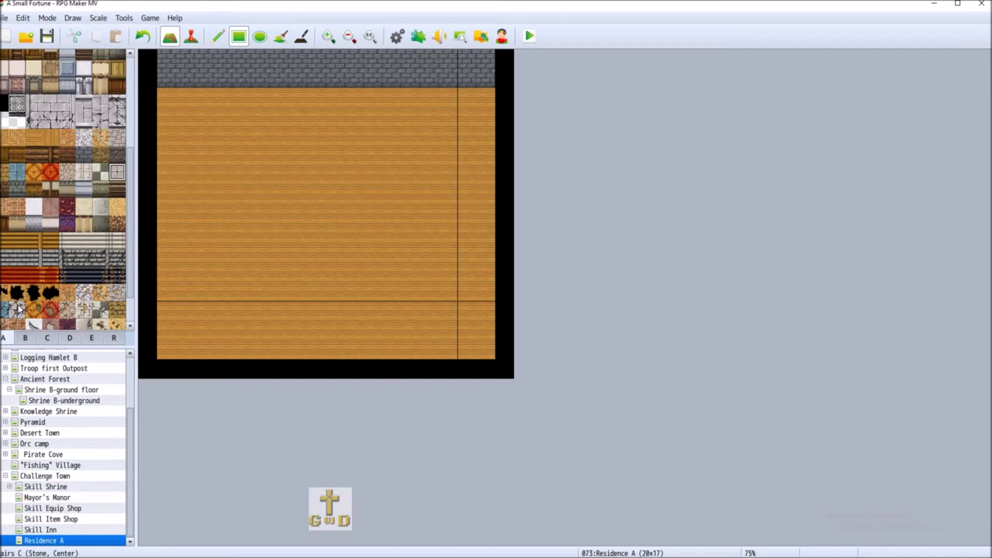
pyautogui.scroll(-1, 19, 308)
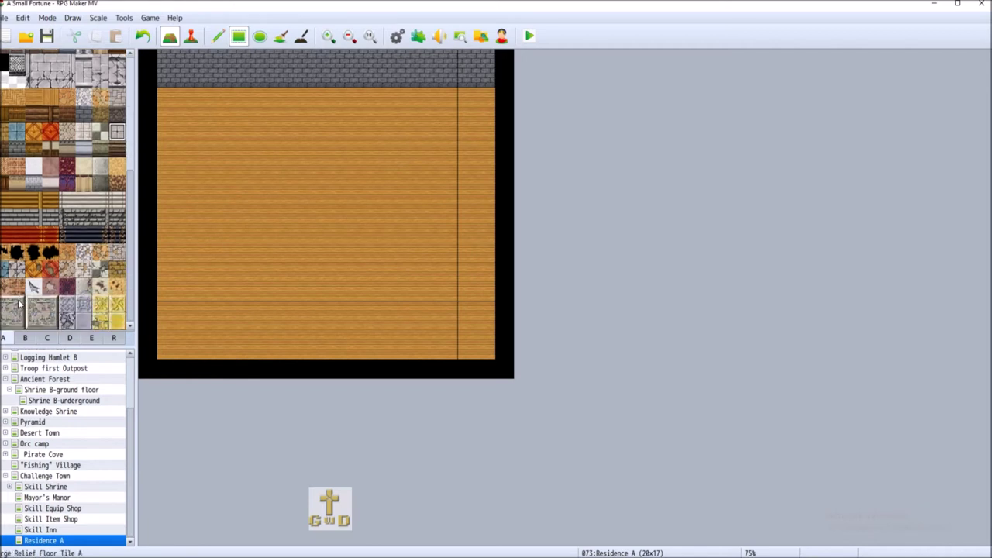
pyautogui.scroll(3, 18, 305)
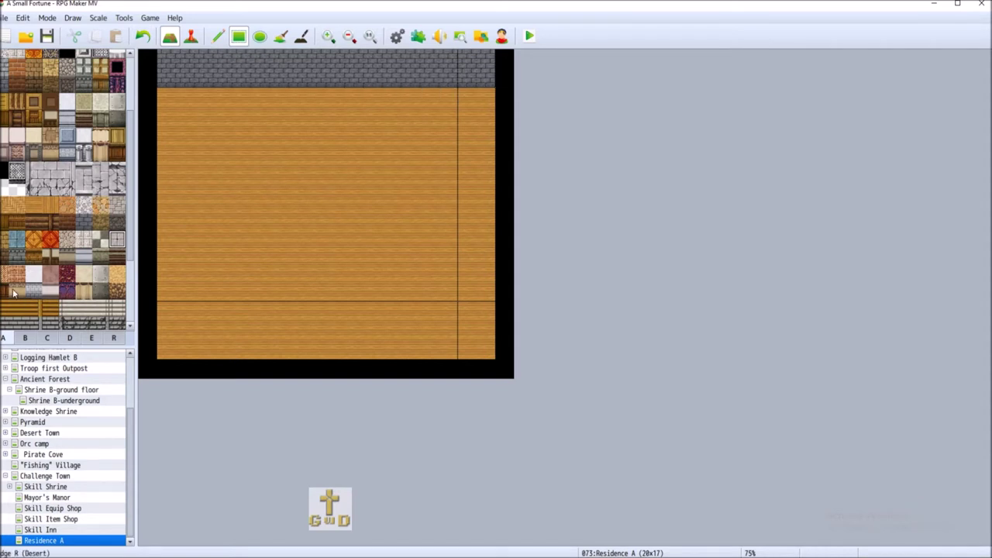
pyautogui.click(100, 239)
pyautogui.moveTo(167, 97); pyautogui.dragTo(480, 350)
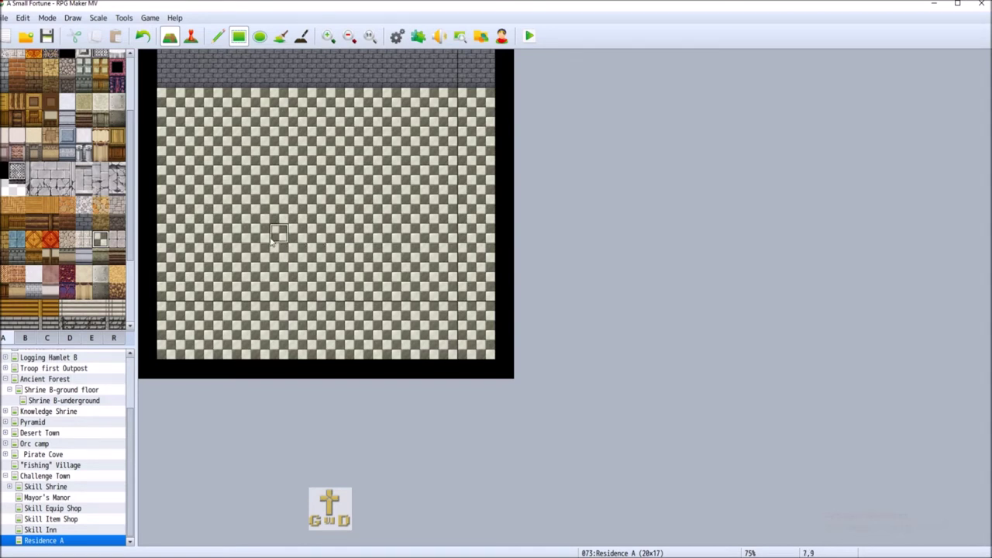
pyautogui.click(143, 35)
pyautogui.moveTo(256, 190); pyautogui.dragTo(324, 258)
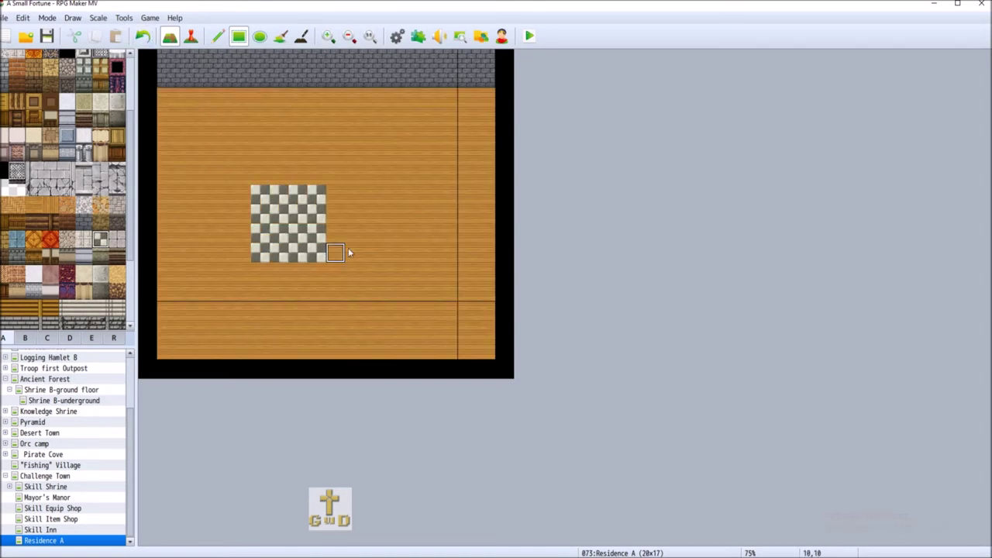
pyautogui.click(143, 35)
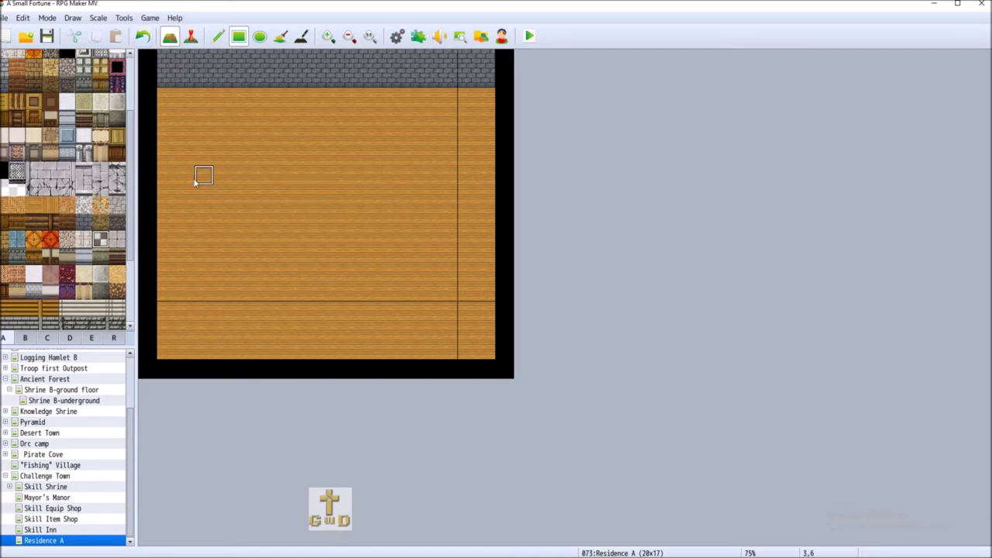
# - Lay a light gray brick wall top along the north wall and extend the dark brick wall face one row down across the room
pyautogui.scroll(1, 13, 203)
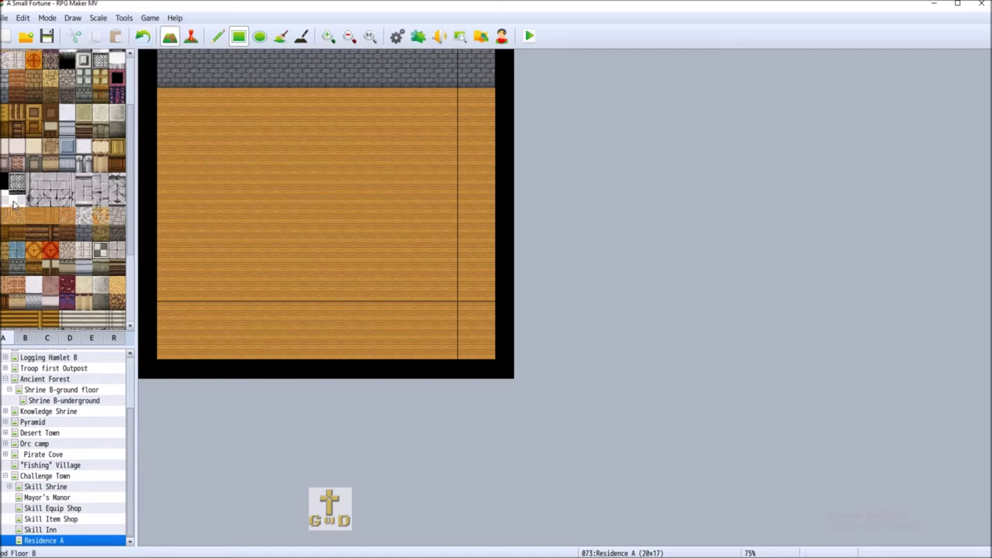
pyautogui.scroll(3, 13, 203)
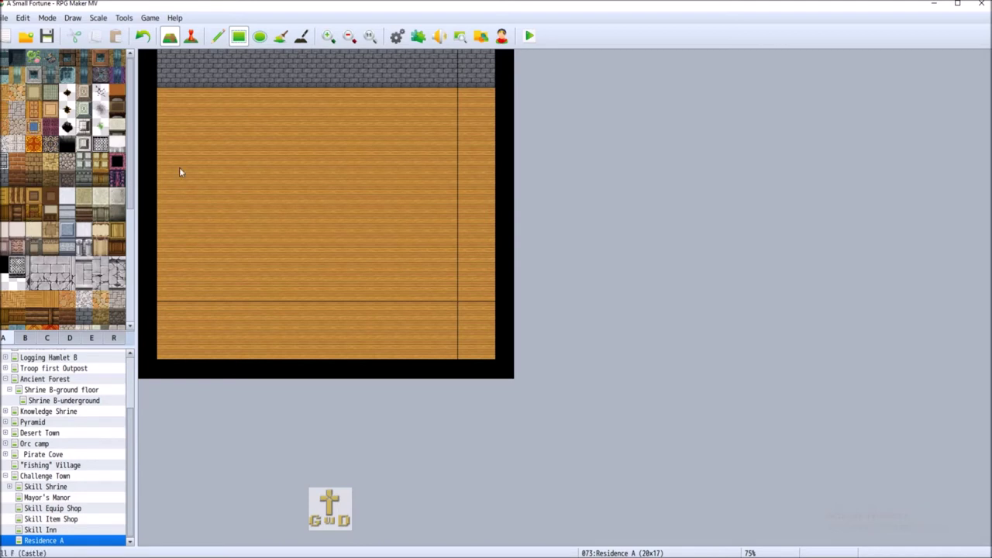
pyautogui.moveTo(166, 59); pyautogui.dragTo(503, 57)
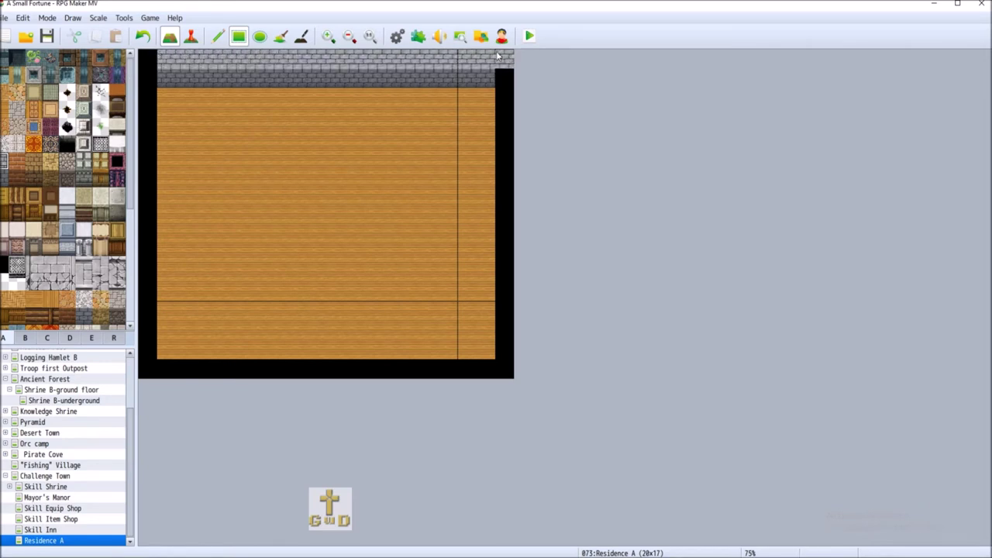
pyautogui.click(142, 35)
pyautogui.moveTo(166, 60); pyautogui.dragTo(464, 71)
pyautogui.moveTo(166, 94); pyautogui.dragTo(420, 99)
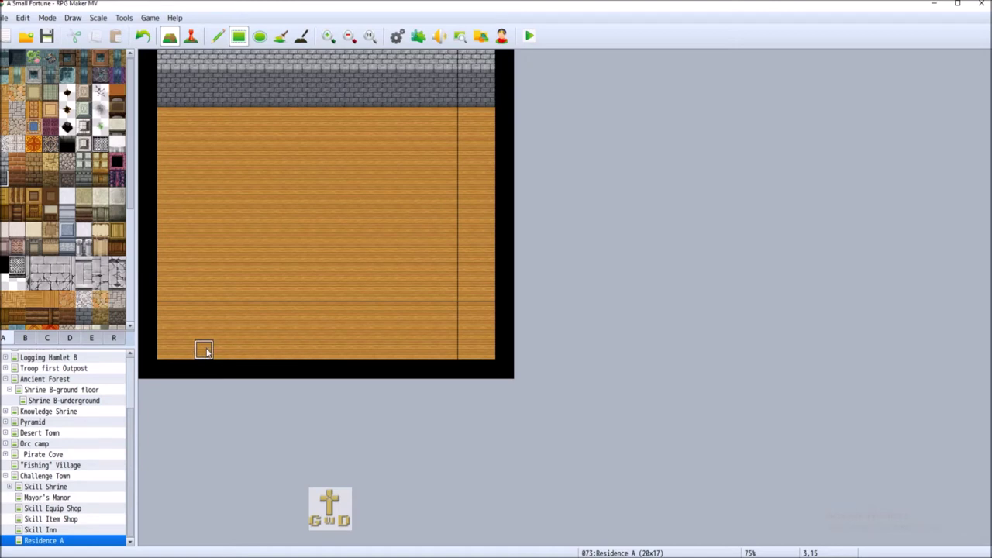
# - Paint two 2-by-2 dark gray brick wall blocks at the map's south edge, leaving a one-tile doorway between them
pyautogui.moveTo(203, 350); pyautogui.dragTo(279, 351)
pyautogui.click(142, 37)
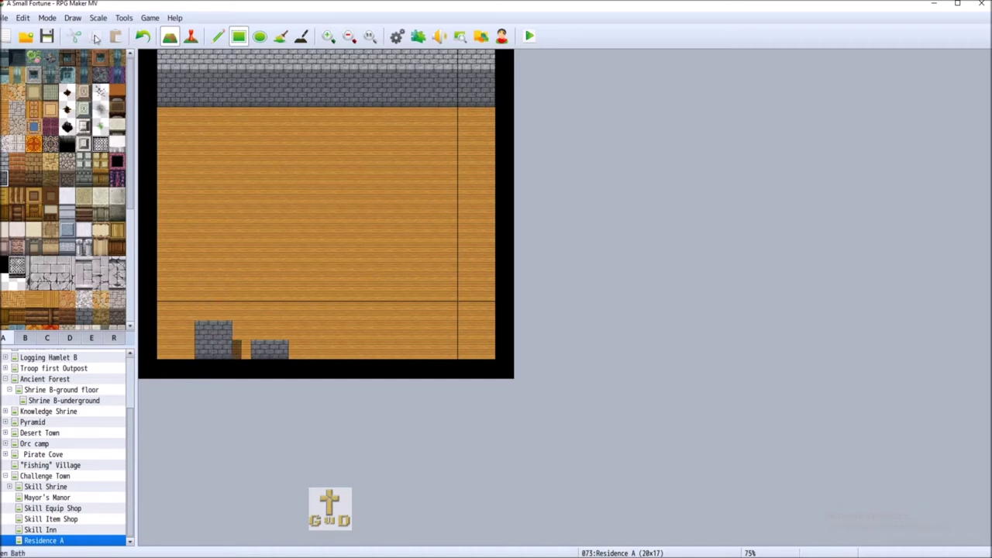
pyautogui.click(143, 37)
pyautogui.moveTo(199, 365)
pyautogui.mouseDown()
pyautogui.moveTo(223, 377)
pyautogui.moveTo(279, 368)
pyautogui.mouseUp()
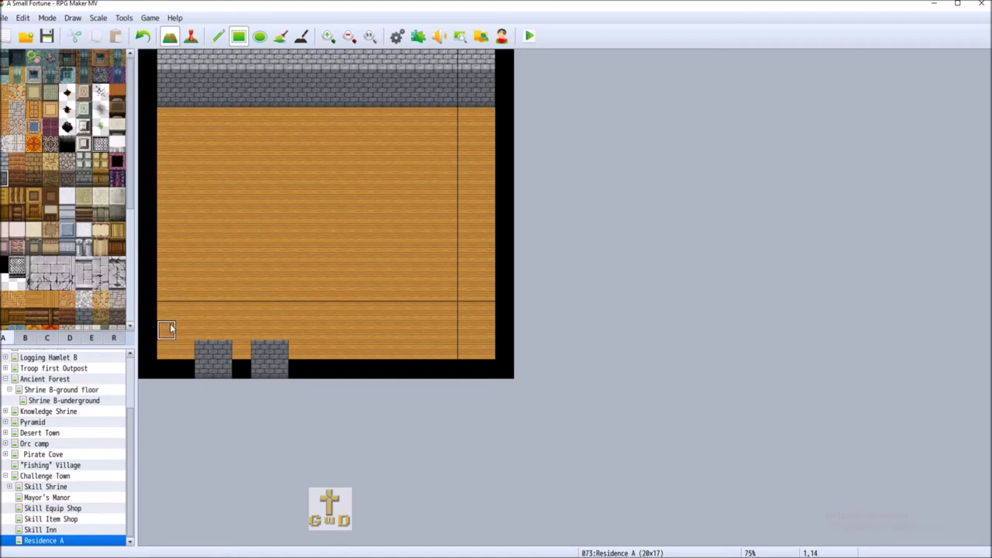
# - Cap both wall blocks flanking the south doorway with a row of light gray brick wall top
pyautogui.click(4, 167)
pyautogui.click(203, 330)
pyautogui.click(220, 330)
pyautogui.click(261, 330)
pyautogui.click(273, 333)
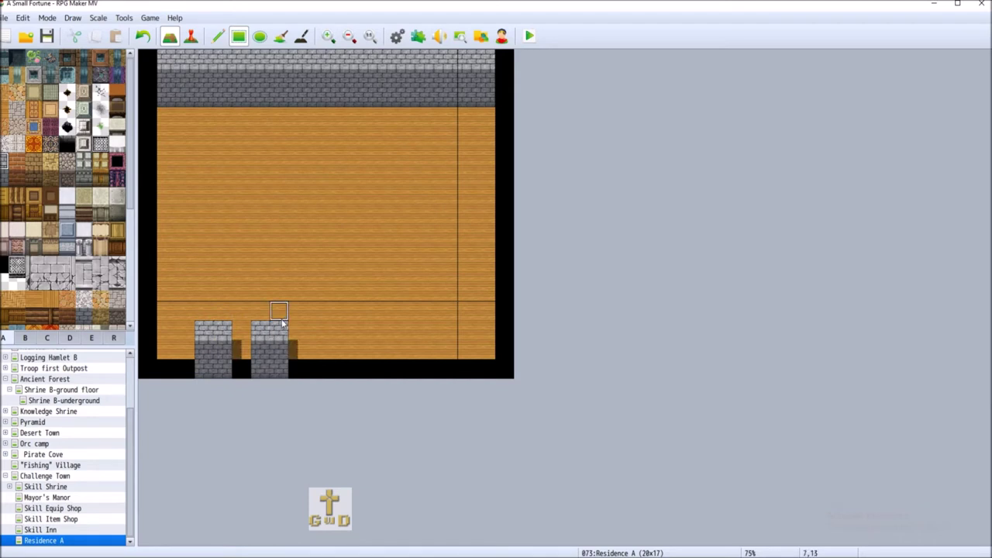
# - Run the light brick wall top two tiles north from beside the doorway's west block and then west to the map edge
pyautogui.click(186, 312)
pyautogui.click(185, 290)
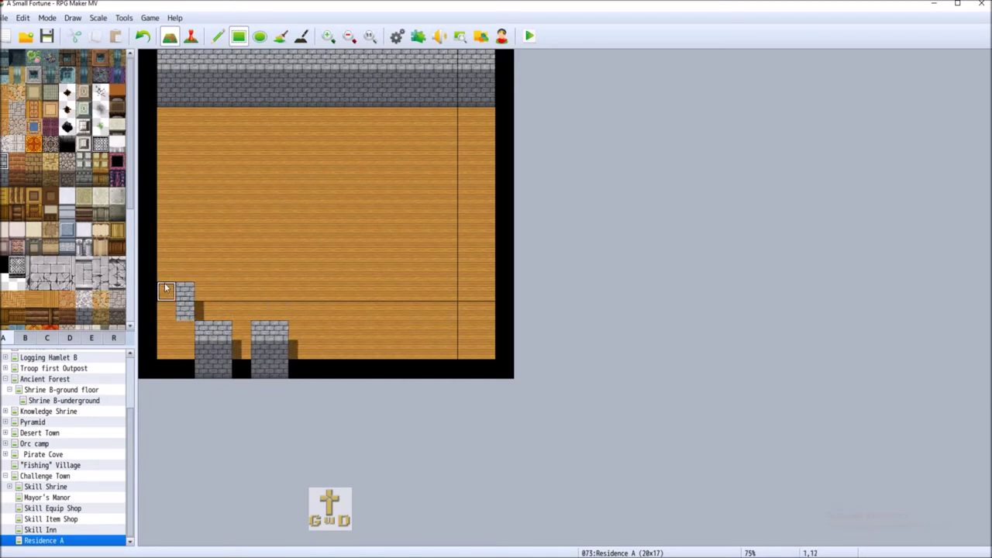
pyautogui.click(165, 289)
pyautogui.click(146, 289)
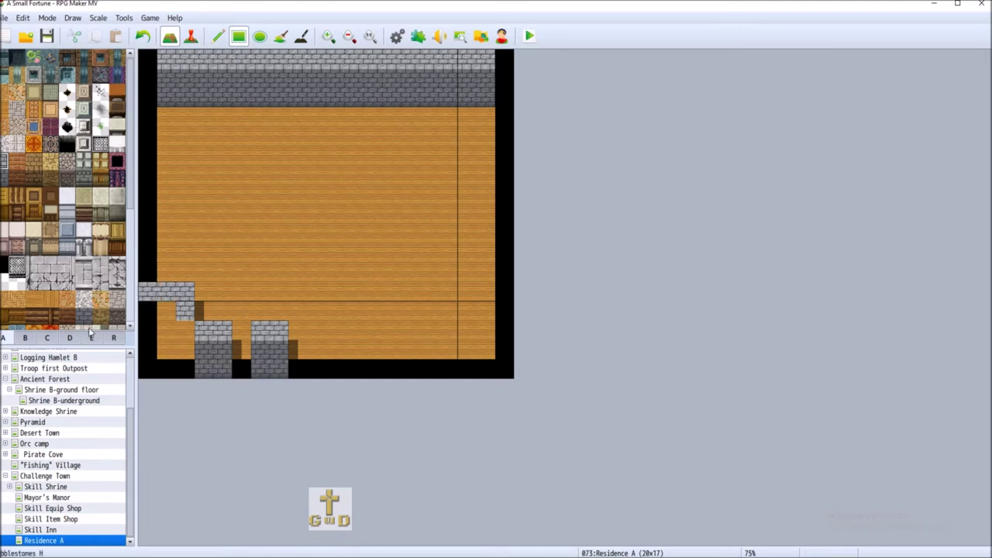
# - Fill the two rows beneath the southwest wall top with dark gray brick wall face, three tiles wide to the map's west edge
pyautogui.click(4, 175)
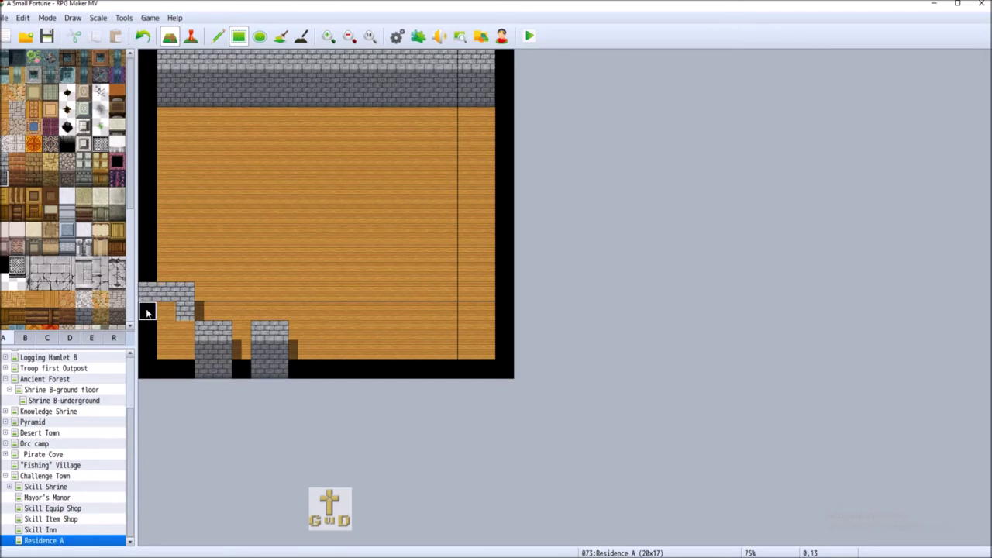
pyautogui.click(184, 324)
pyautogui.click(166, 311)
pyautogui.click(166, 330)
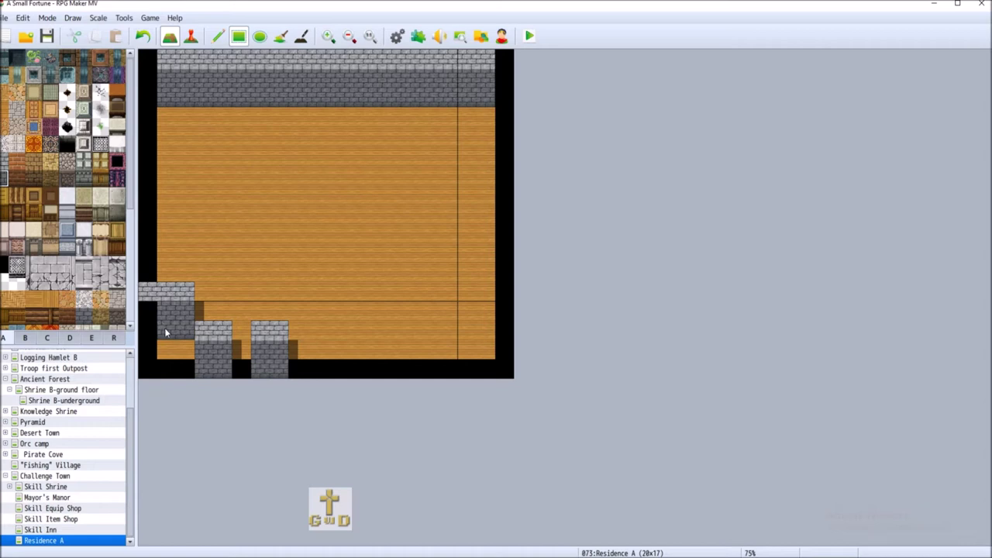
pyautogui.click(147, 311)
pyautogui.click(147, 329)
# - Extend the southwest wall top one tile east and down to the doorway block, and fill the area below the wall face with black
pyautogui.click(203, 291)
pyautogui.click(203, 310)
pyautogui.click(203, 329)
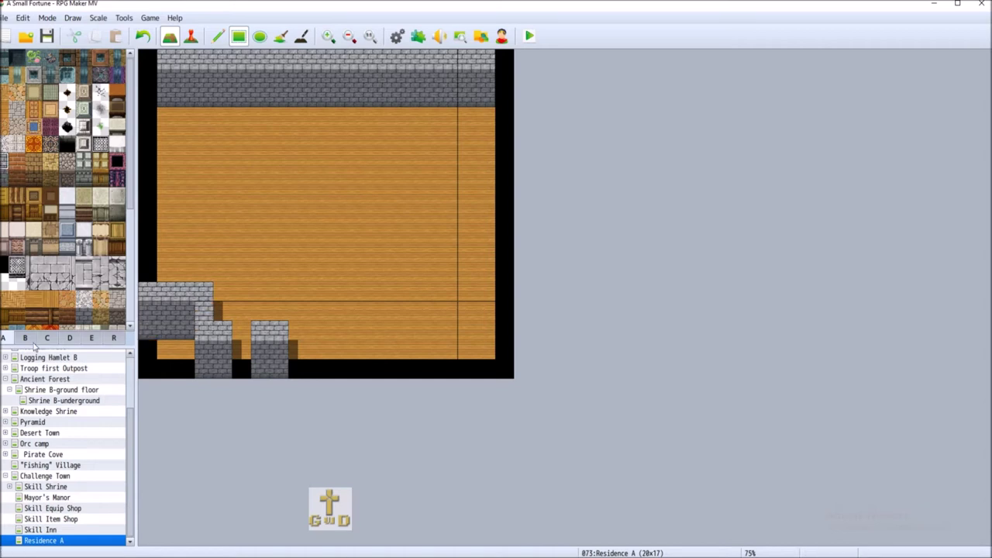
pyautogui.moveTo(146, 365); pyautogui.dragTo(187, 349)
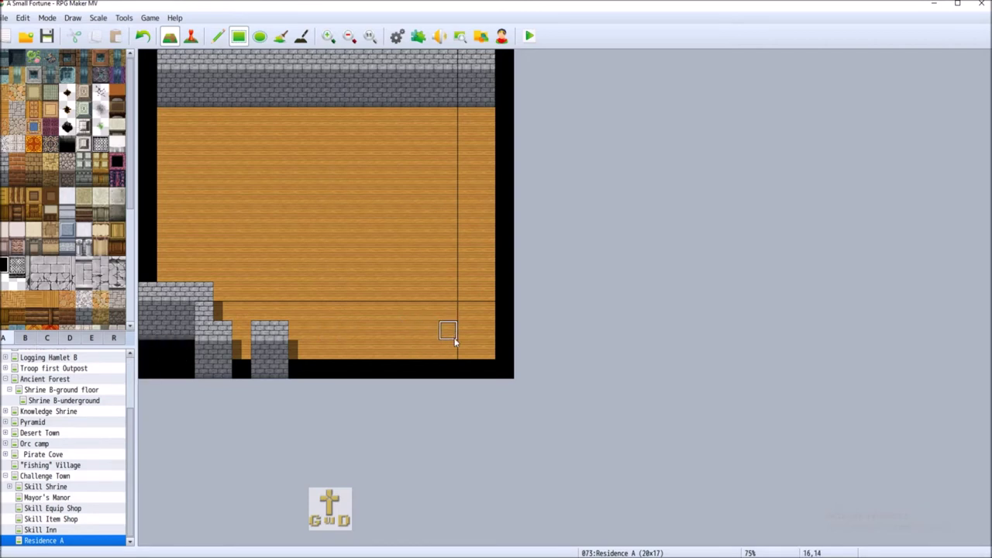
# - Extend the light brick wall top four tiles east from the doorway's east block
pyautogui.click(6, 162)
pyautogui.click(297, 333)
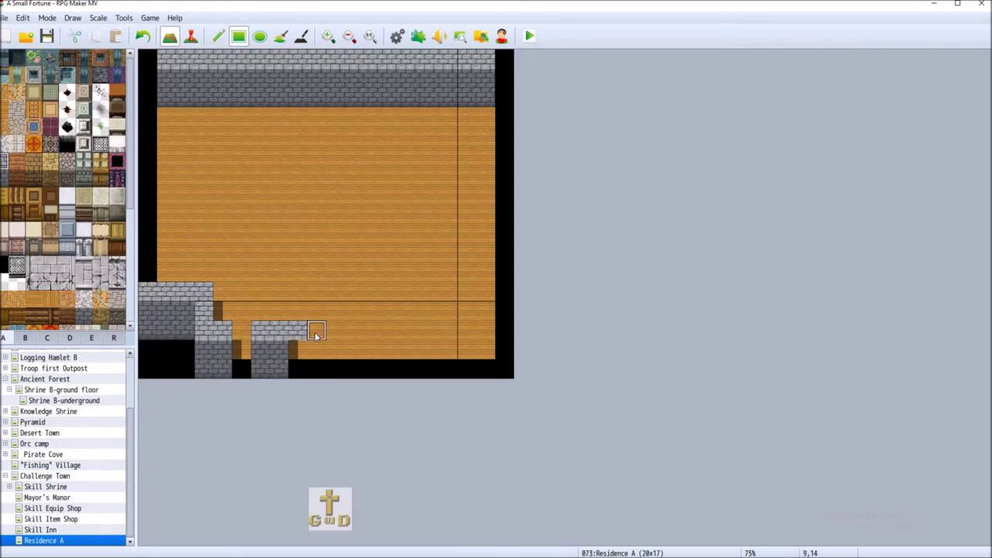
pyautogui.click(317, 335)
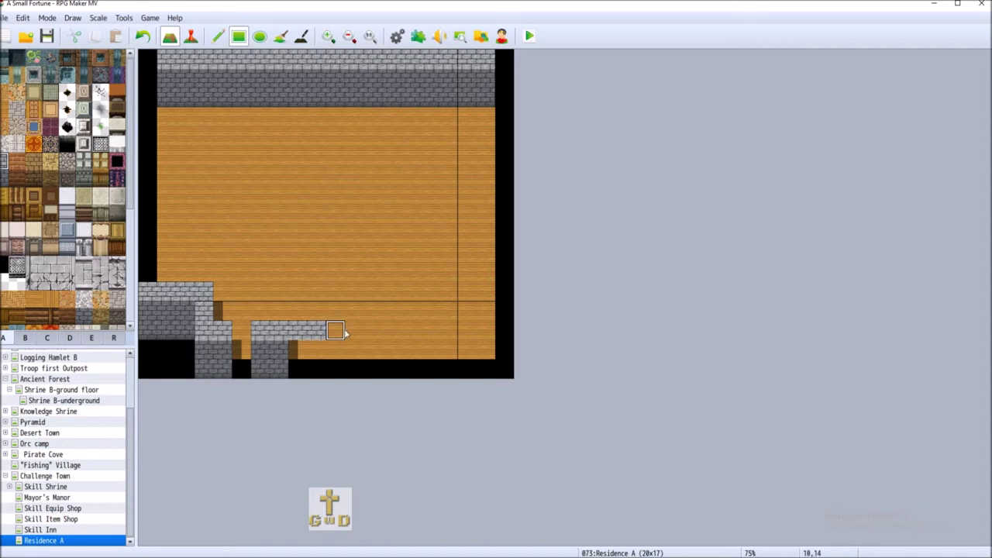
pyautogui.click(344, 334)
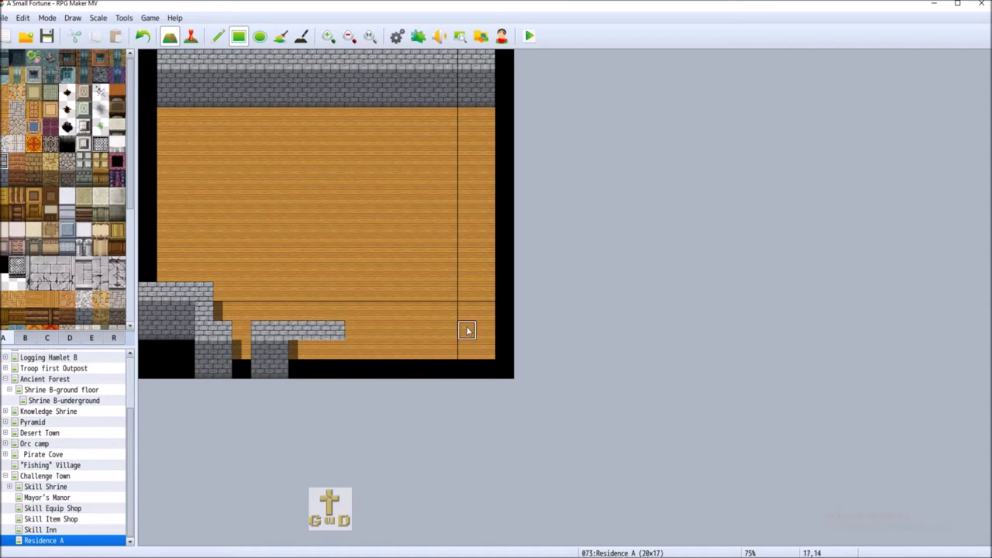
pyautogui.click(352, 331)
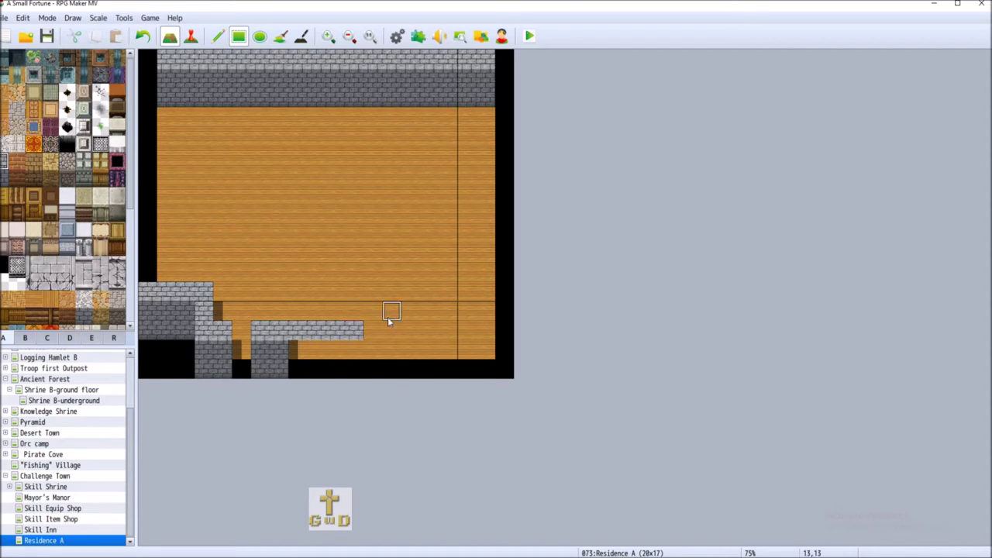
# - Turn the wall top two tiles north at its east end and continue it three tiles east
pyautogui.click(353, 312)
pyautogui.click(353, 292)
pyautogui.click(372, 292)
pyautogui.click(392, 293)
pyautogui.click(407, 292)
# - Bring the wall top two tiles back south and run it east to the map's edge
pyautogui.click(413, 310)
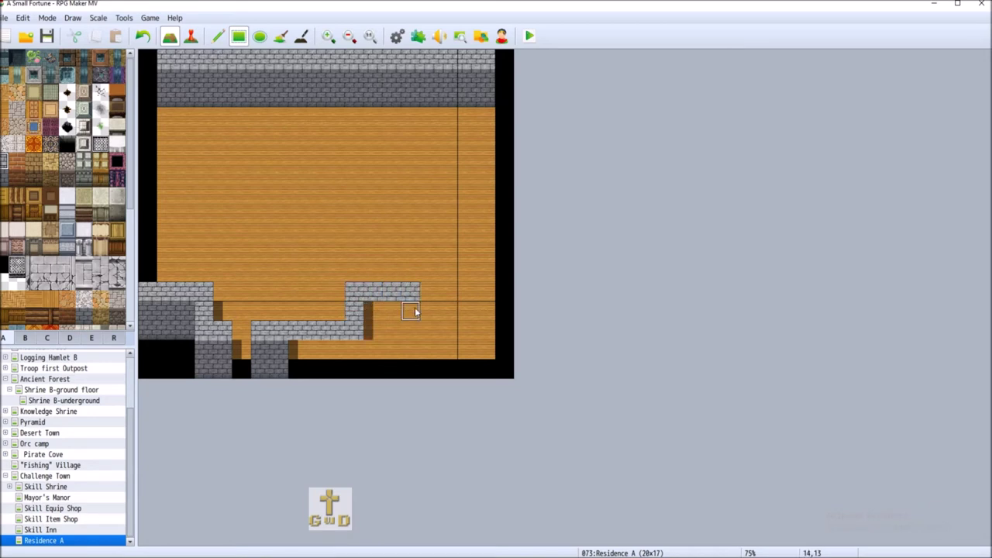
pyautogui.click(411, 329)
pyautogui.click(431, 333)
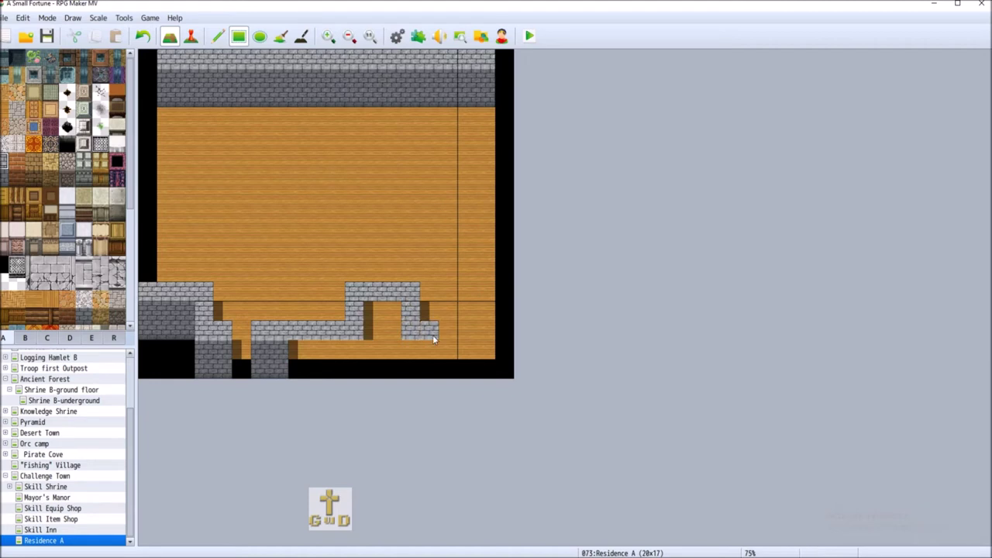
pyautogui.moveTo(505, 332)
pyautogui.mouseDown()
pyautogui.moveTo(422, 338)
pyautogui.moveTo(449, 334)
pyautogui.mouseUp()
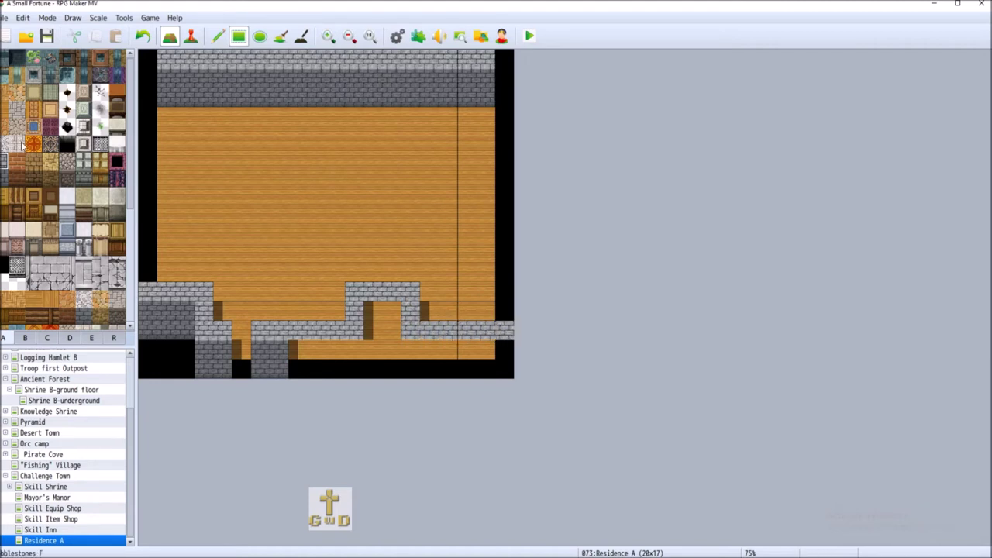
# - Replace the alcove's east side with dark brick wall face, and extend its upper wall top two tiles east and down to the lower wall
pyautogui.click(8, 178)
pyautogui.click(410, 328)
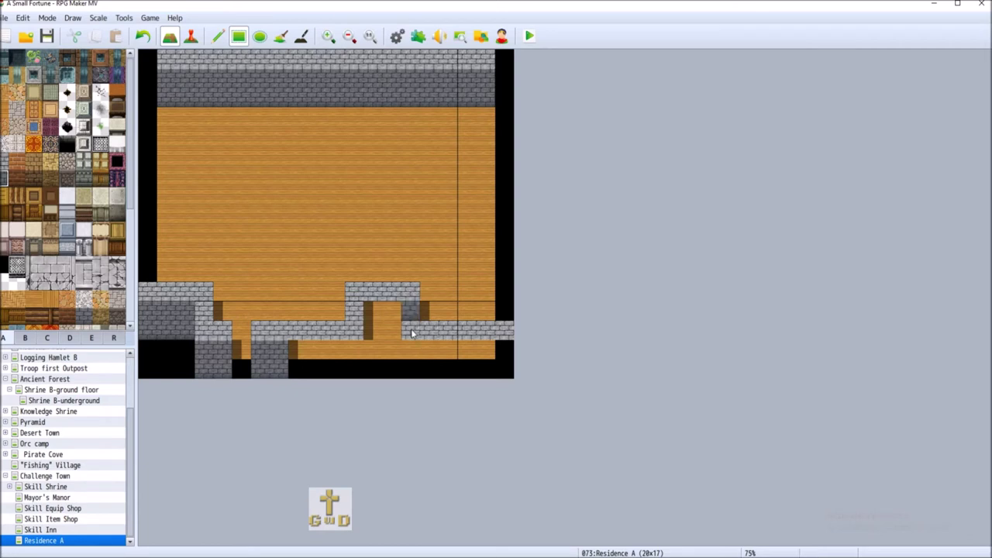
pyautogui.click(8, 161)
pyautogui.click(429, 292)
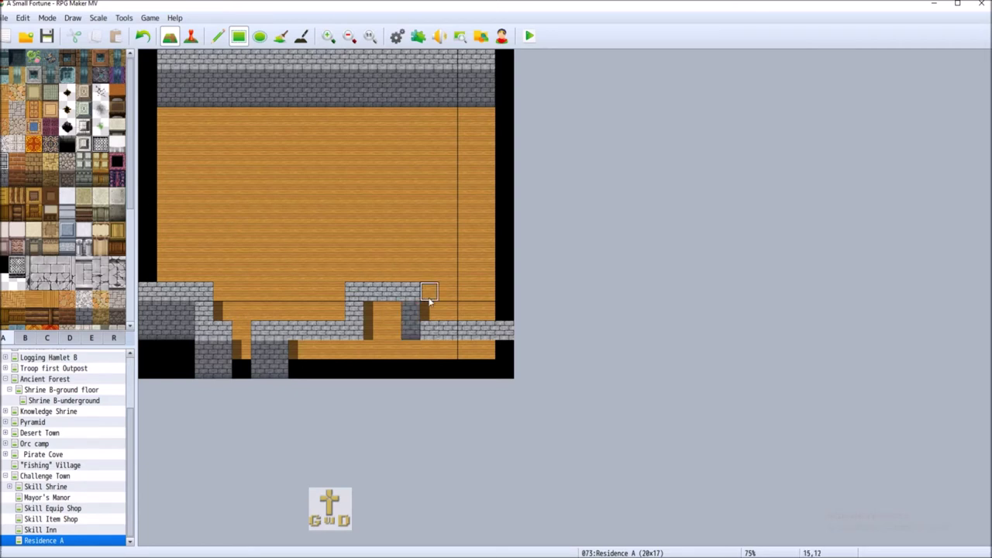
pyautogui.click(441, 295)
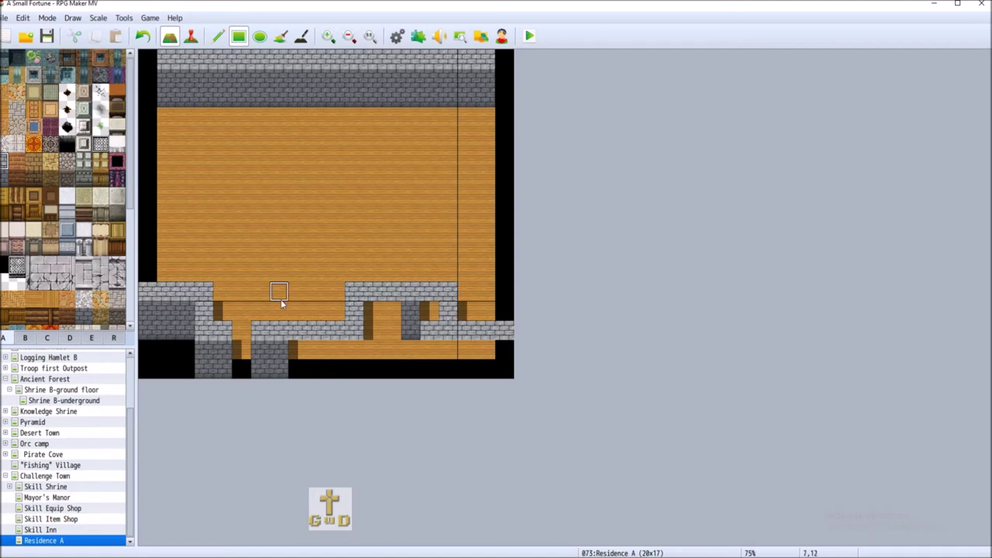
# - Undo the last two wall edits and close the alcove's east side with light wall top one tile farther west
pyautogui.click(142, 36)
pyautogui.click(142, 36)
pyautogui.click(430, 310)
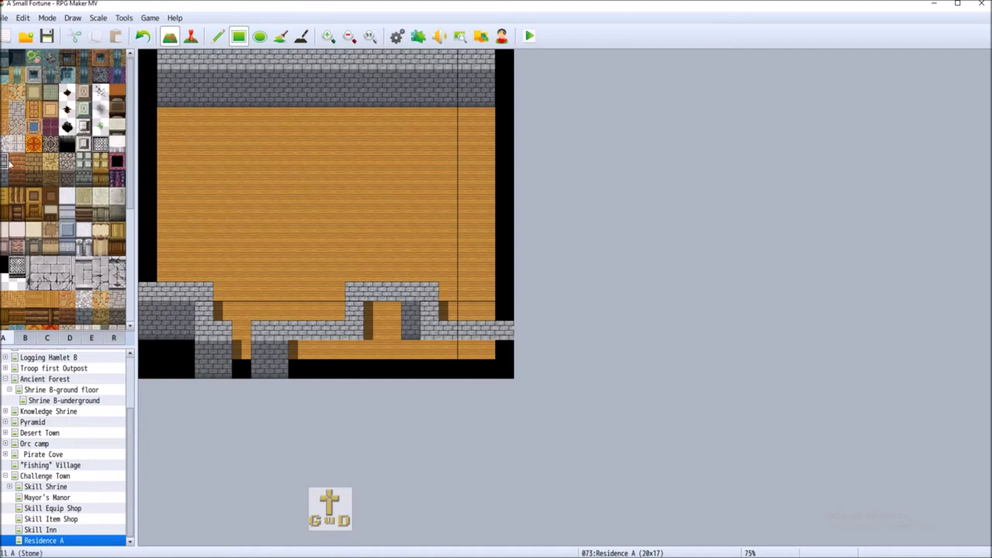
# - Paint dark brick wall face inside the alcove and below the lower wall top, and black out the floor beneath the alcove
pyautogui.moveTo(422, 363); pyautogui.dragTo(505, 368)
pyautogui.moveTo(371, 330)
pyautogui.mouseDown()
pyautogui.moveTo(371, 313)
pyautogui.moveTo(387, 331)
pyautogui.mouseUp()
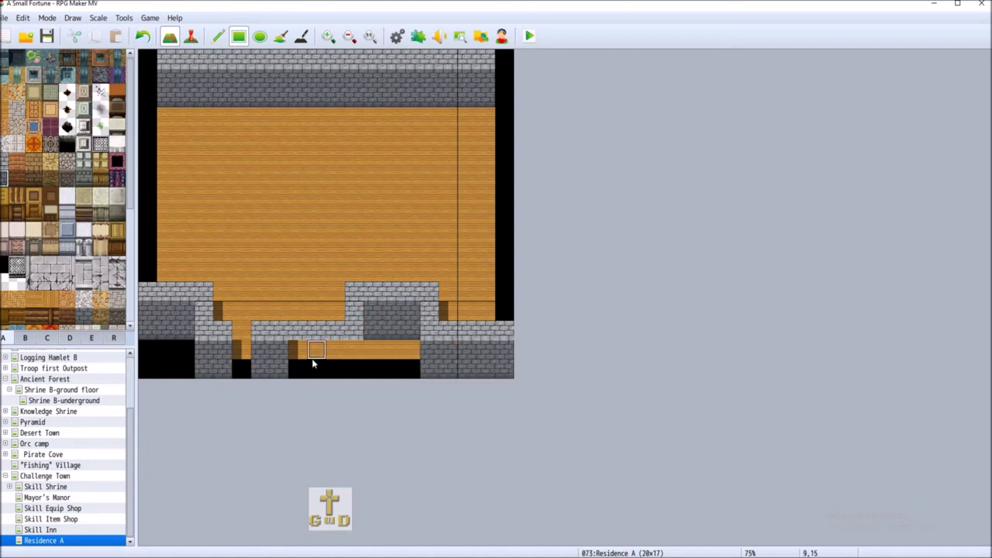
pyautogui.moveTo(302, 358); pyautogui.dragTo(348, 370)
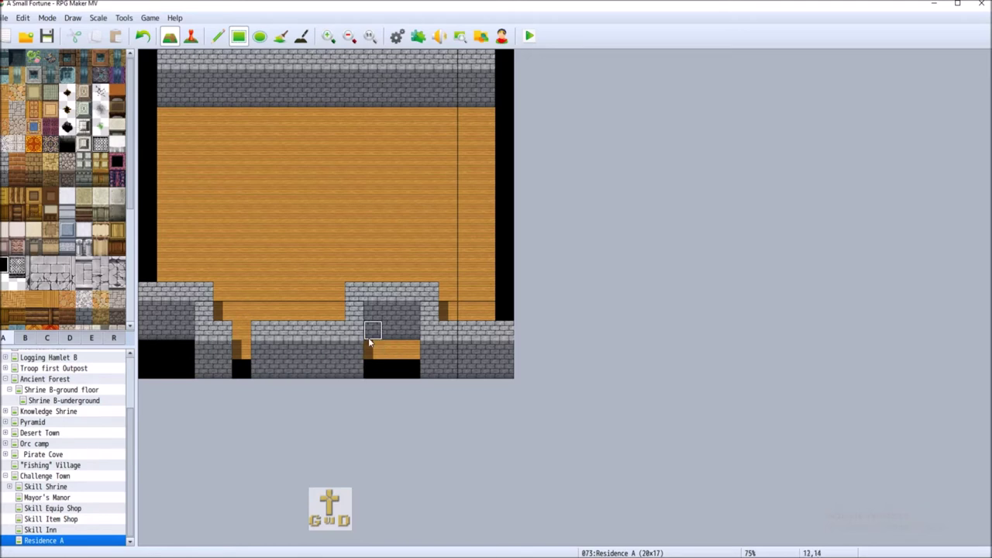
pyautogui.moveTo(371, 349); pyautogui.dragTo(408, 365)
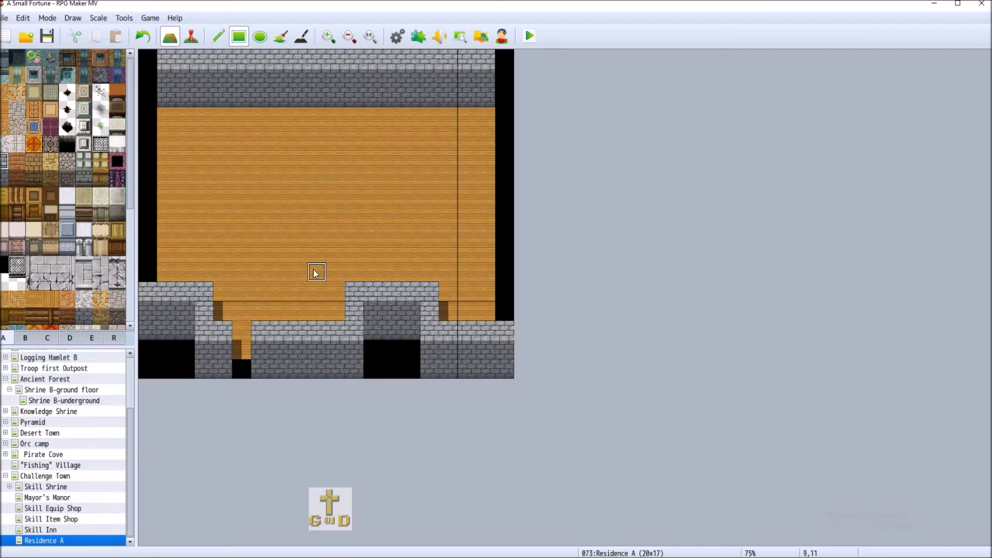
# - Line the map's west and east edges with light brick wall top up to the north wall
pyautogui.moveTo(146, 273); pyautogui.dragTo(148, 59)
pyautogui.moveTo(499, 323); pyautogui.dragTo(503, 69)
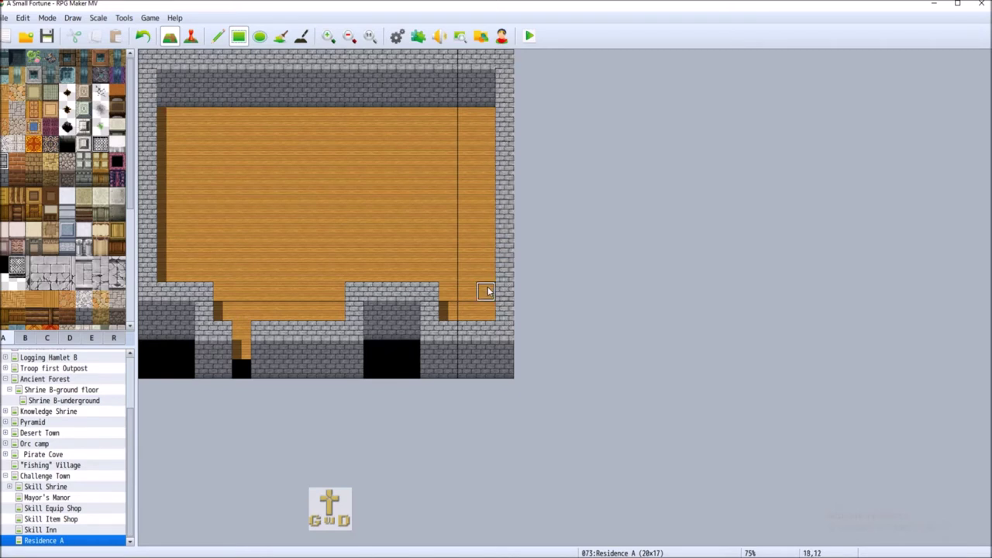
# - Extend a light brick partition three tiles north from the alcove's northeast corner
pyautogui.click(427, 276)
pyautogui.click(427, 252)
pyautogui.click(427, 234)
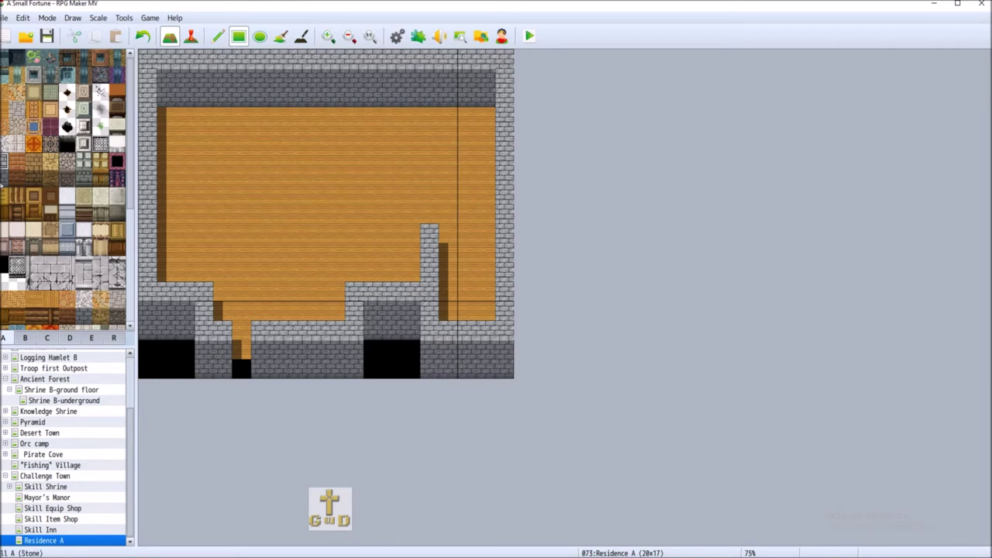
# - Build a three-tile-wide wall off the east edge, with two rows of dark brick face topped by light wall top
pyautogui.moveTo(450, 175); pyautogui.dragTo(488, 176)
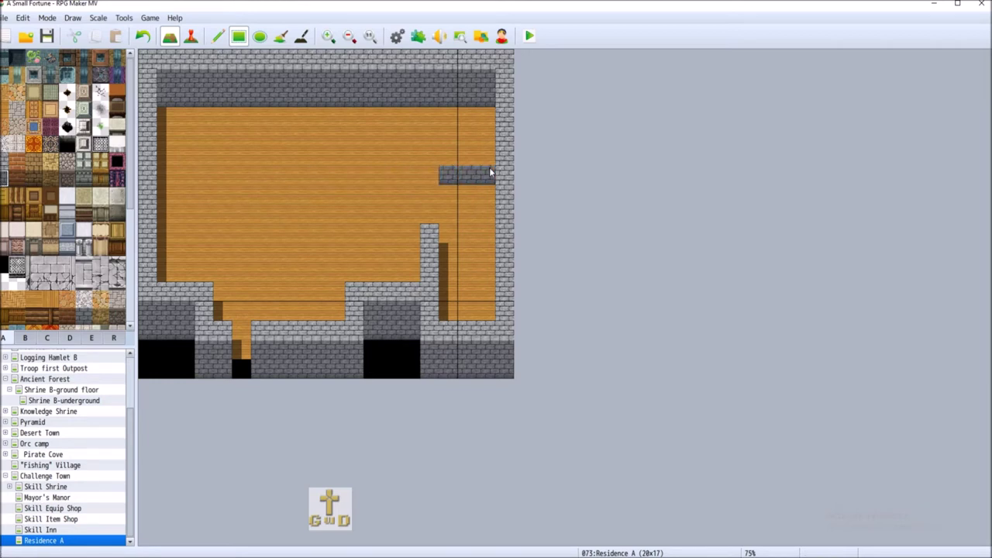
pyautogui.click(447, 192)
pyautogui.moveTo(446, 193); pyautogui.dragTo(486, 193)
pyautogui.click(446, 160)
pyautogui.moveTo(446, 160); pyautogui.dragTo(496, 160)
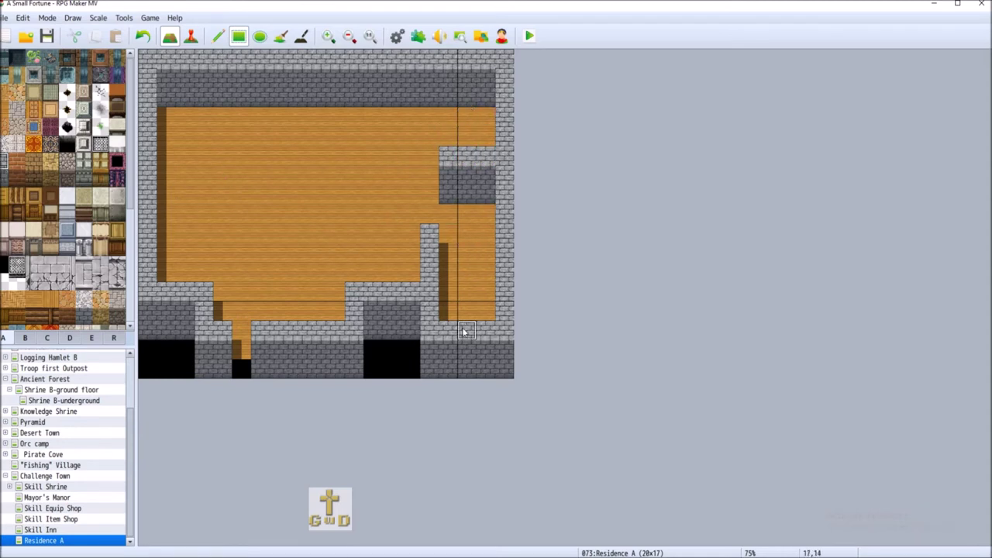
# - Extend the east wall segment three tiles west, including its light wall top and dark face
pyautogui.click(428, 156)
pyautogui.click(392, 155)
pyautogui.click(411, 157)
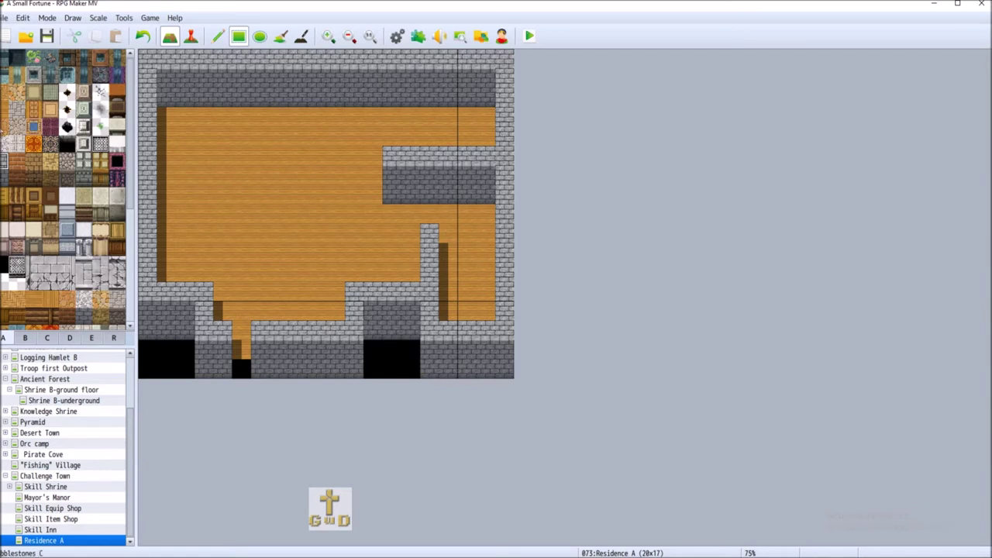
# - Replace the segment's western extension with wooden floor, leaving a wall three tiles wide at the east edge
pyautogui.moveTo(404, 154); pyautogui.dragTo(447, 194)
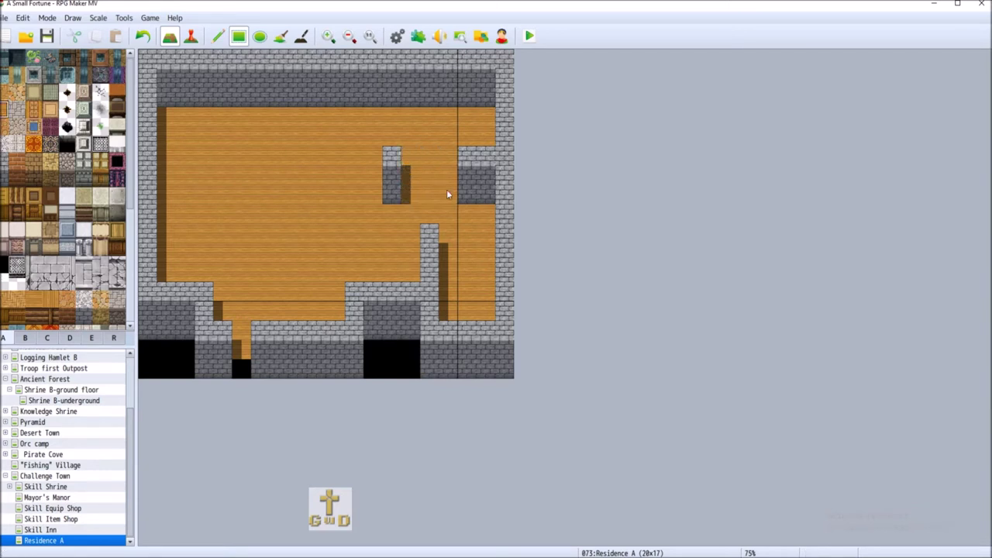
pyautogui.moveTo(391, 155); pyautogui.dragTo(394, 197)
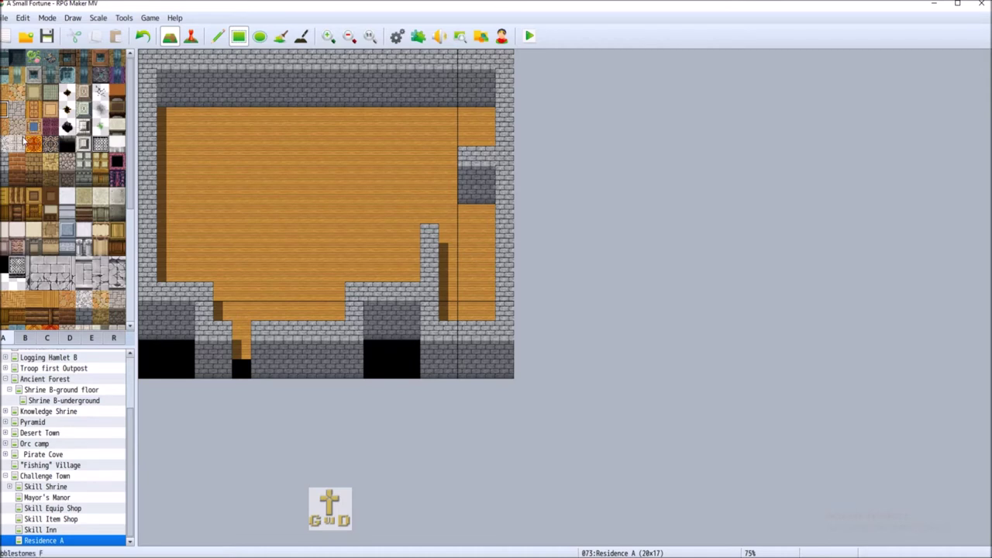
pyautogui.click(7, 158)
pyautogui.click(448, 155)
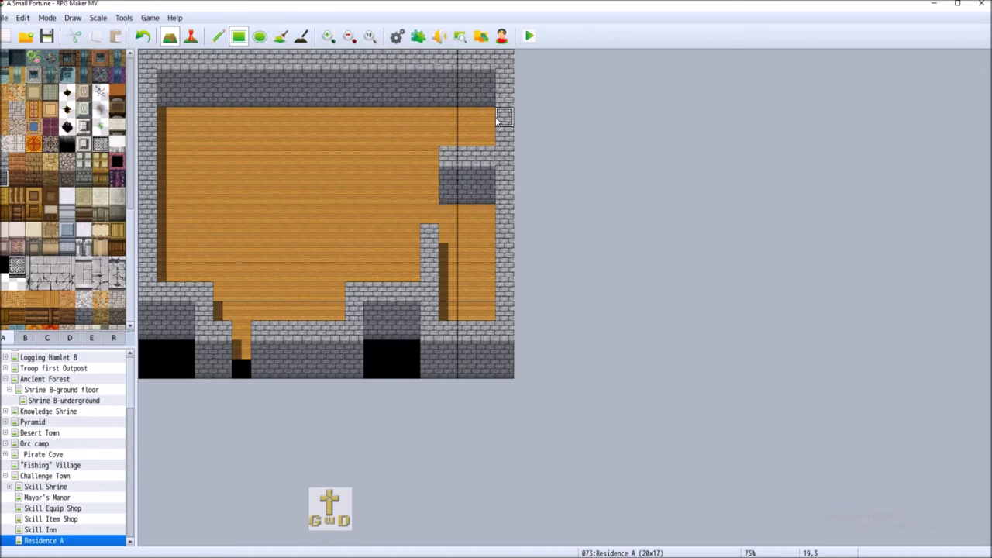
# - Place the pale staircase tile in the room's northeast corner, just below the north wall
pyautogui.click(26, 338)
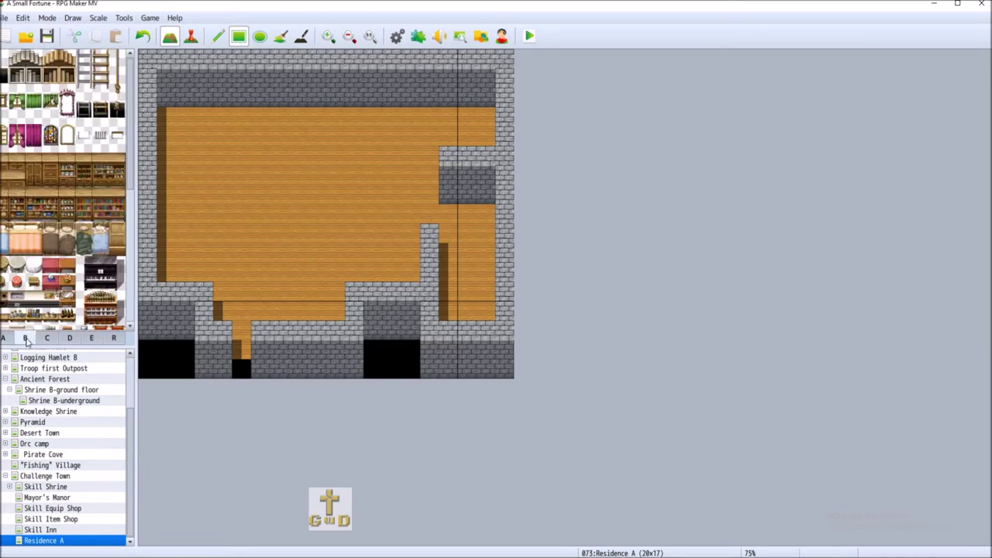
pyautogui.click(17, 60)
pyautogui.click(485, 116)
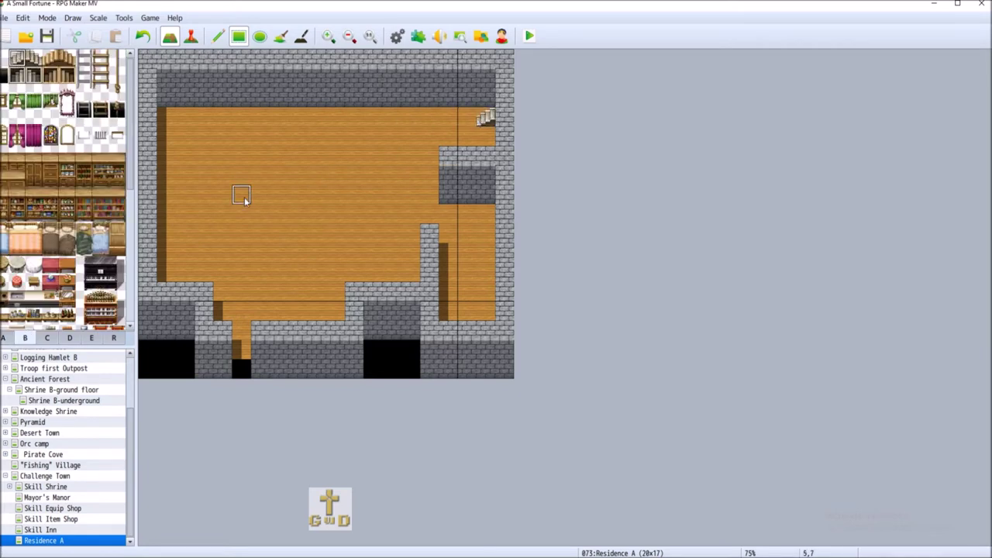
# - Build a light brick partition five tiles north from the southwest wall corner, and open a one-tile floor gap near its north end
pyautogui.click(4, 339)
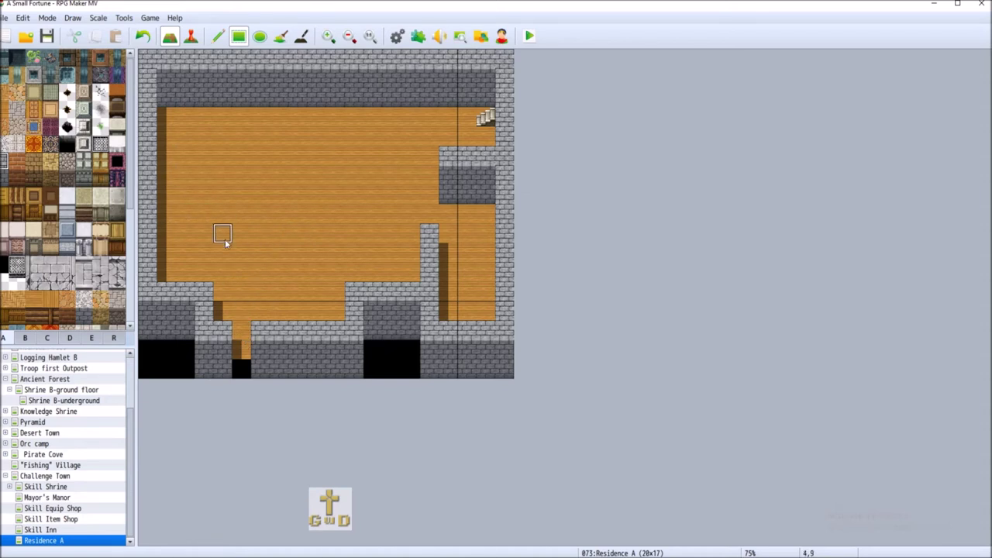
pyautogui.moveTo(203, 272)
pyautogui.mouseDown()
pyautogui.moveTo(198, 213)
pyautogui.moveTo(199, 233)
pyautogui.moveTo(206, 194)
pyautogui.mouseUp()
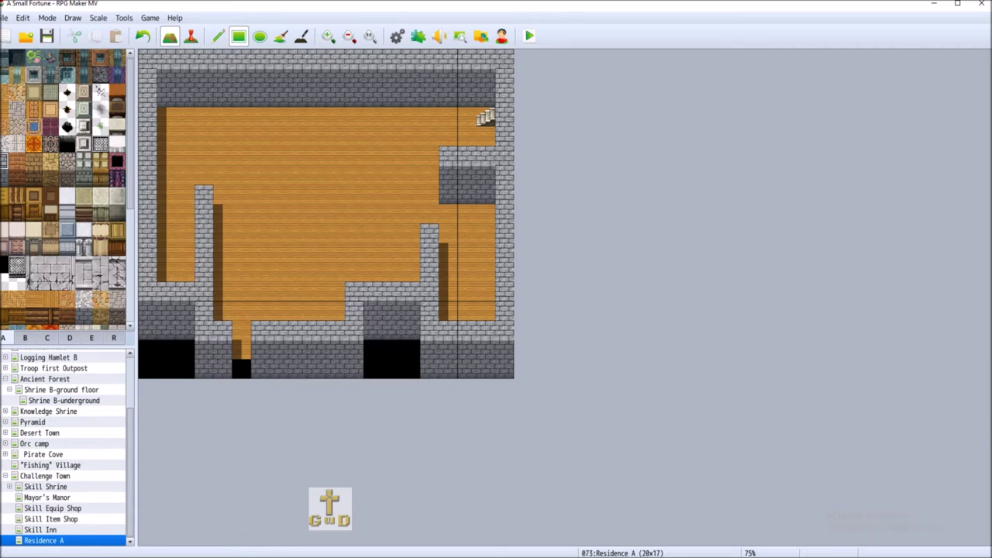
pyautogui.click(200, 217)
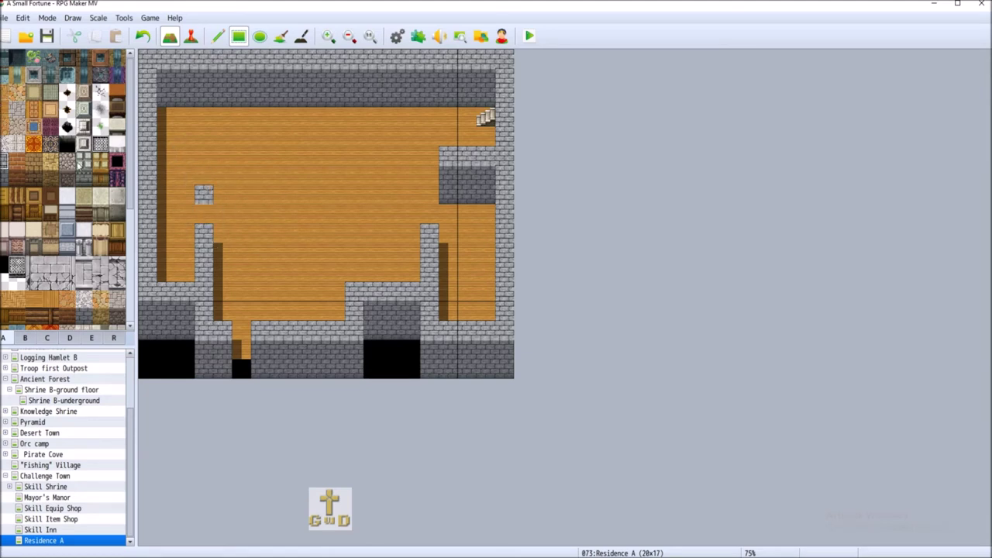
# - Build a wall segment north of the partition's gap with two dark brick face tiles below two light wall top tiles
pyautogui.click(203, 194)
pyautogui.click(208, 180)
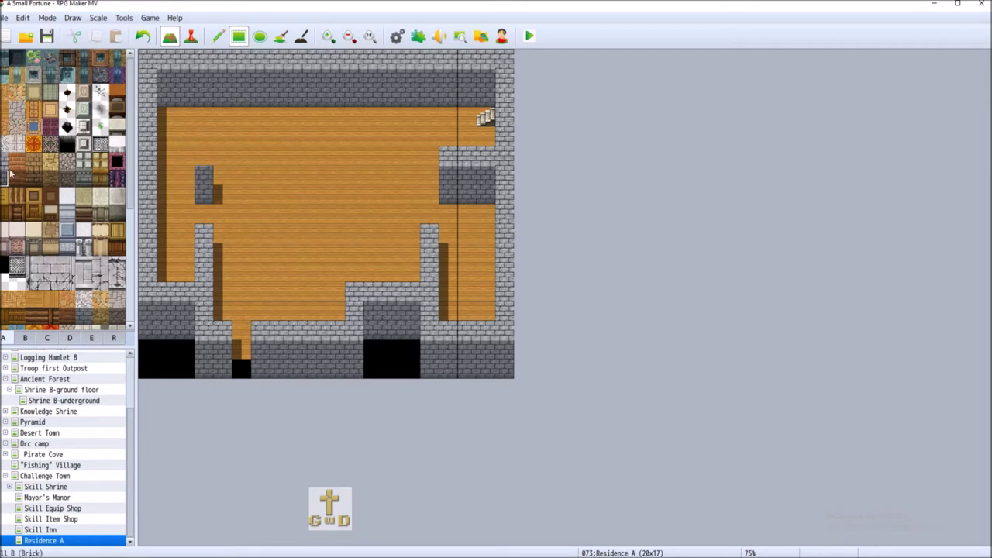
pyautogui.click(206, 152)
pyautogui.click(204, 124)
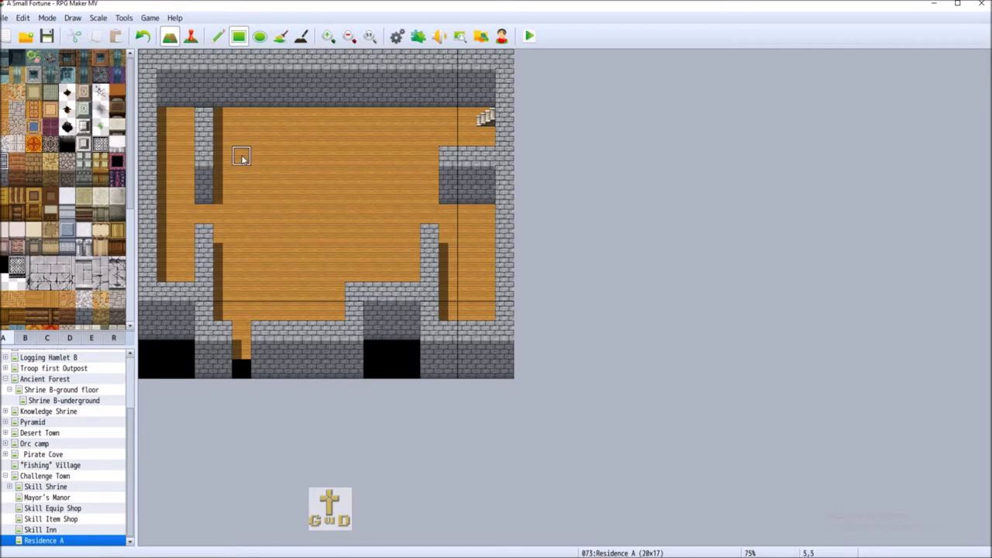
pyautogui.hotkey('ctrl', 'z')
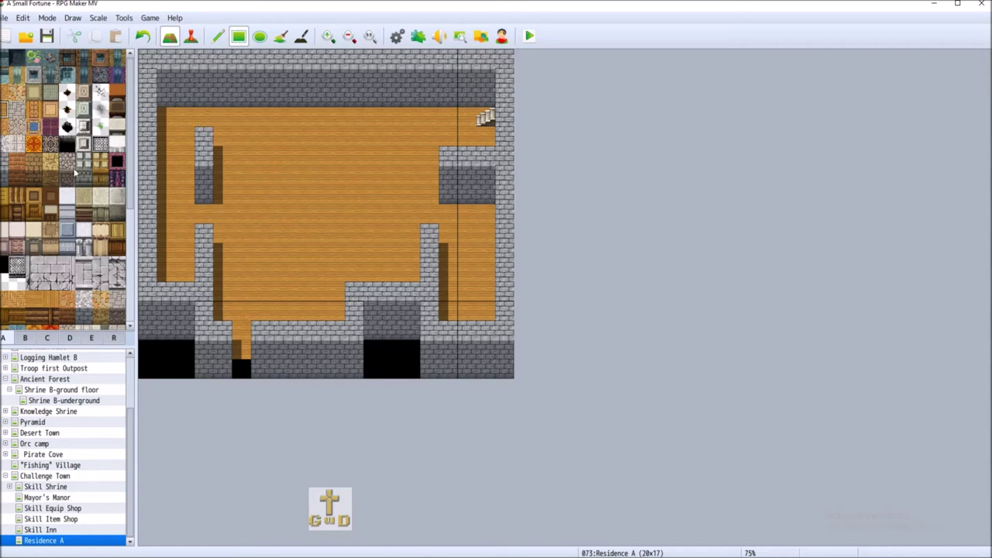
# - Widen the northwest wall segment one tile east, and shift the dark face of its west column one tile north
pyautogui.click(4, 163)
pyautogui.moveTo(223, 136); pyautogui.dragTo(221, 188)
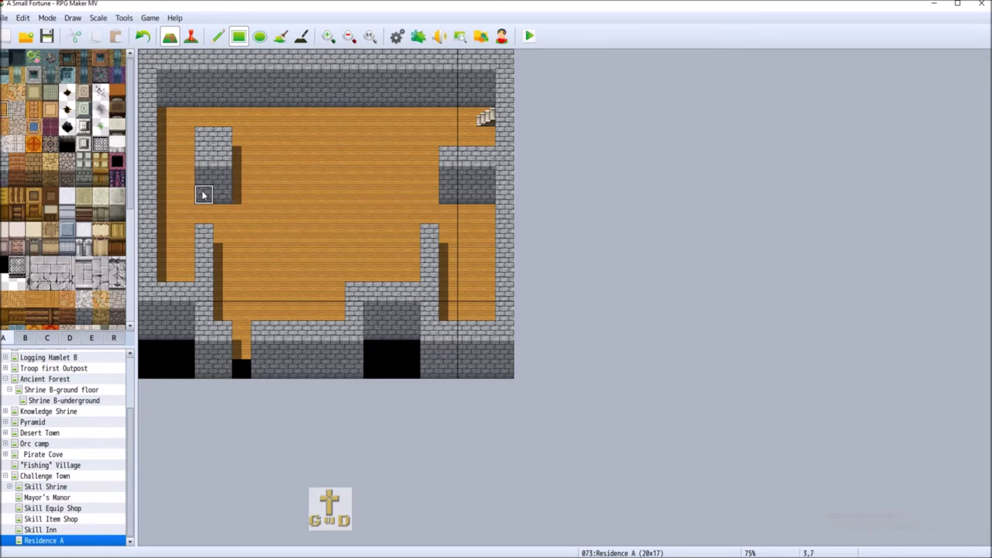
pyautogui.moveTo(203, 197); pyautogui.dragTo(199, 177)
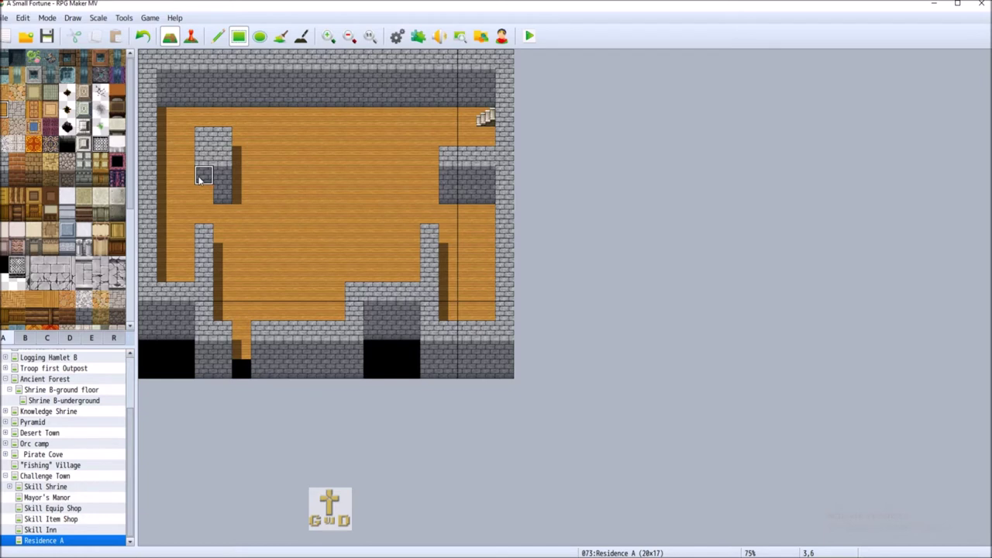
pyautogui.click(5, 172)
pyautogui.moveTo(204, 156); pyautogui.dragTo(203, 177)
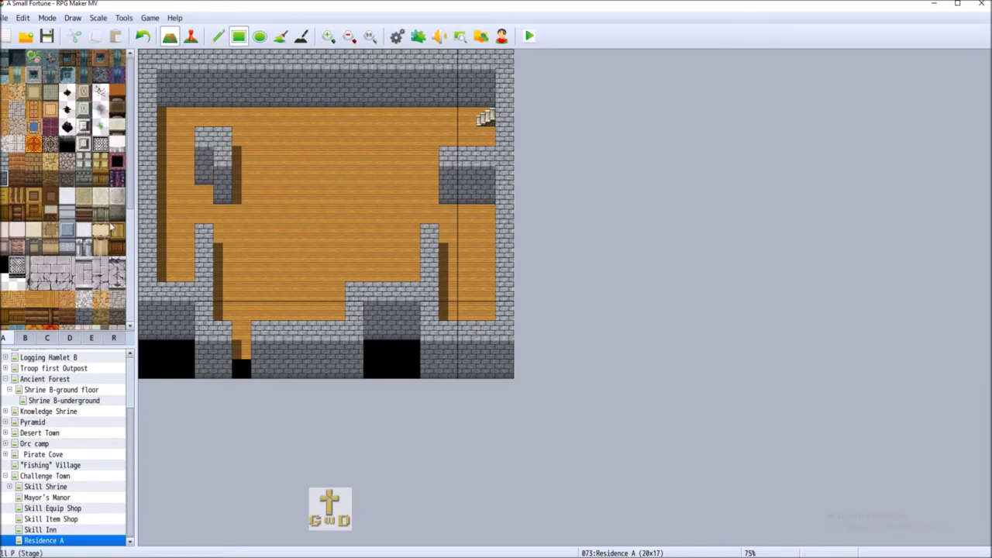
pyautogui.click(222, 155)
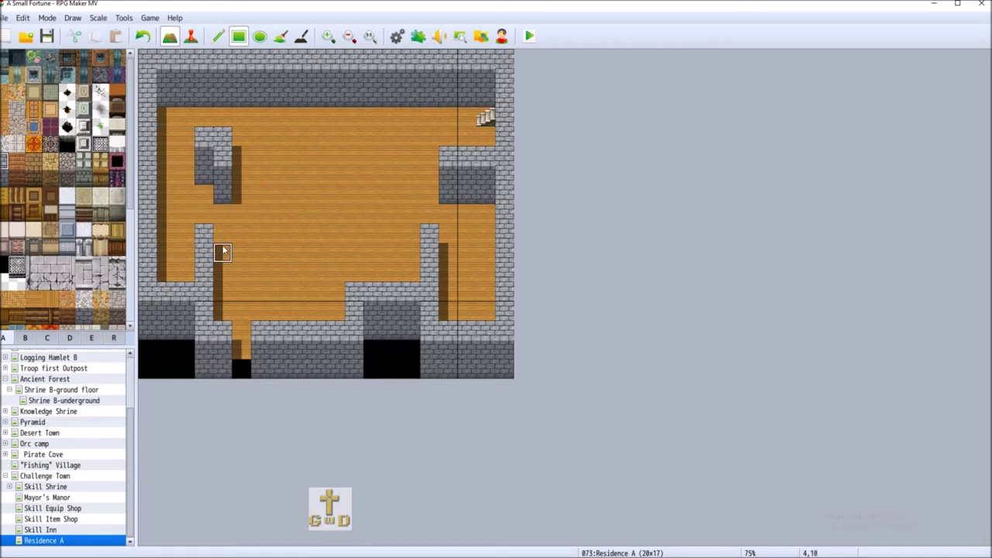
# - Extend the southwest partition two tiles east with dark face below, and add a central wall top turning south to the alcove
pyautogui.moveTo(222, 241); pyautogui.dragTo(240, 234)
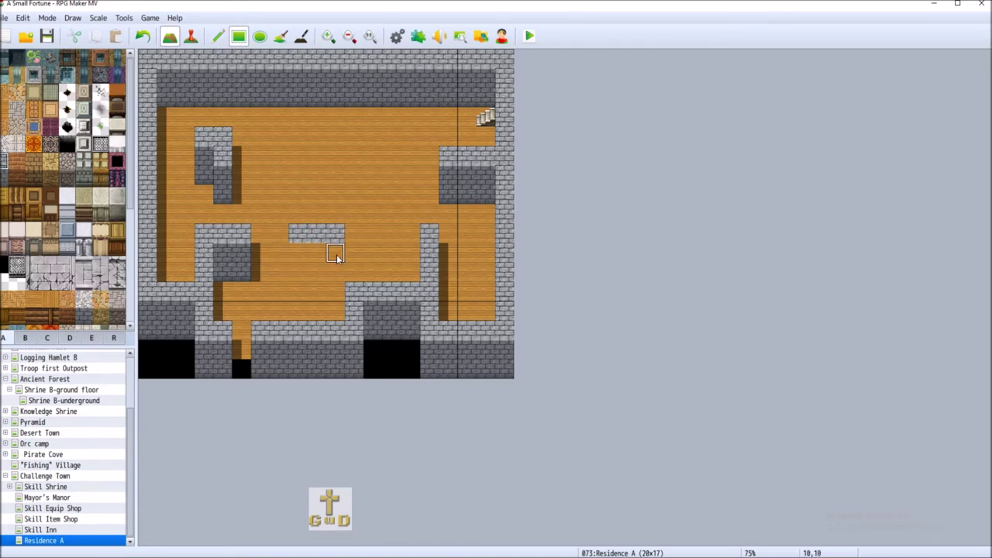
pyautogui.moveTo(353, 249); pyautogui.dragTo(354, 290)
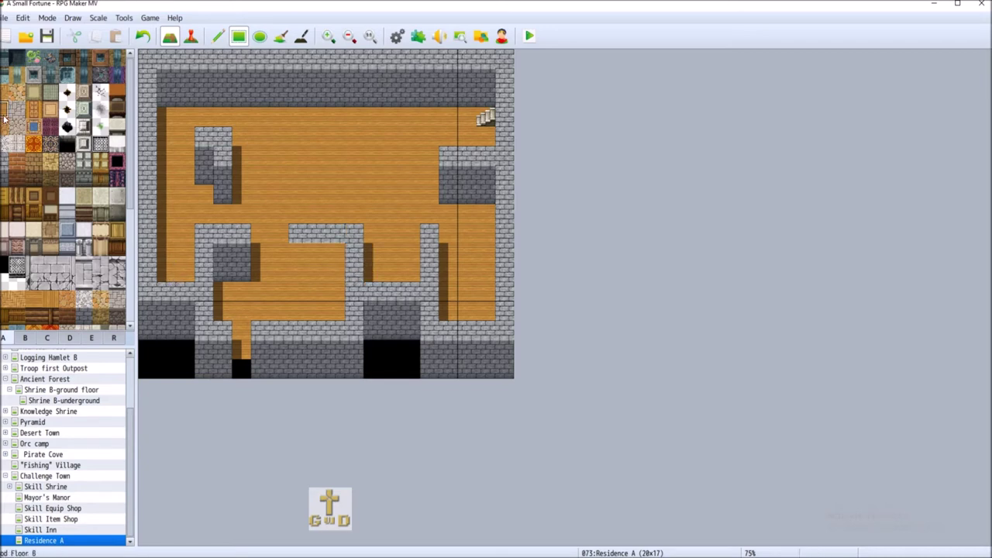
# - Disconnect the central wall from the alcove with floor and turn it into a dark brick face four tiles wide and two high
pyautogui.click(353, 273)
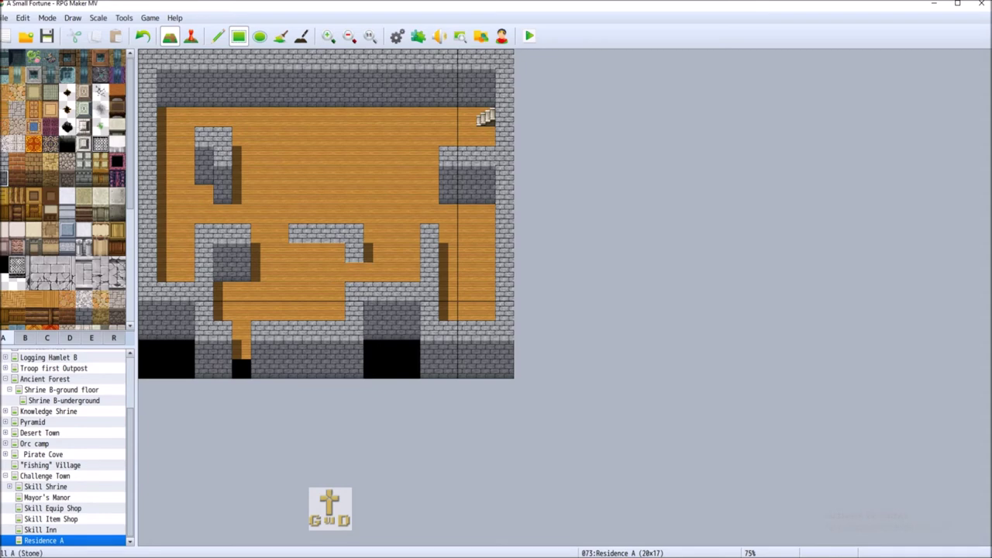
pyautogui.click(355, 255)
pyautogui.click(355, 235)
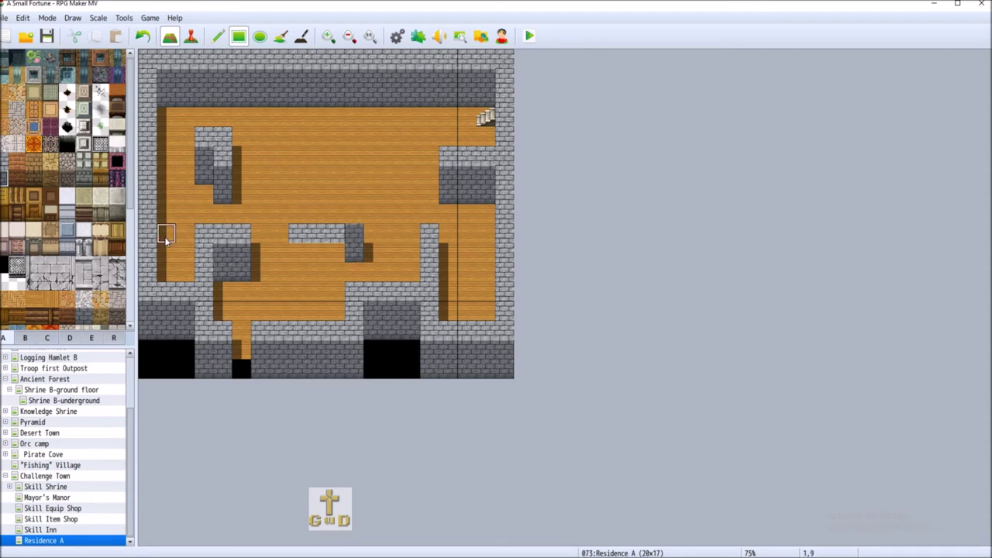
pyautogui.click(335, 254)
pyautogui.click(334, 235)
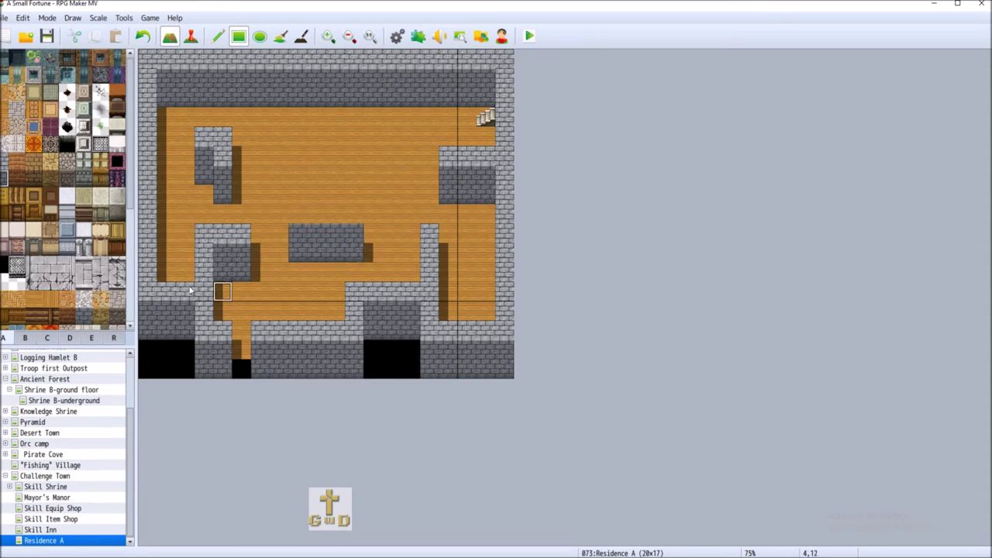
# - Cap the central block with four tiles of light wall top and two more tiles centred north of them
pyautogui.click(279, 215)
pyautogui.hotkey('ctrl', 'z')
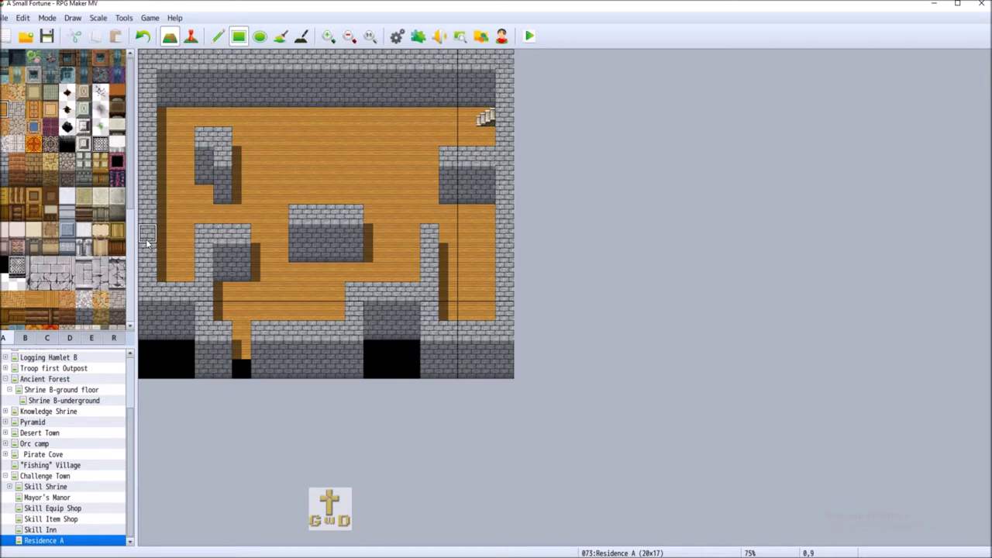
pyautogui.moveTo(316, 195); pyautogui.dragTo(335, 195)
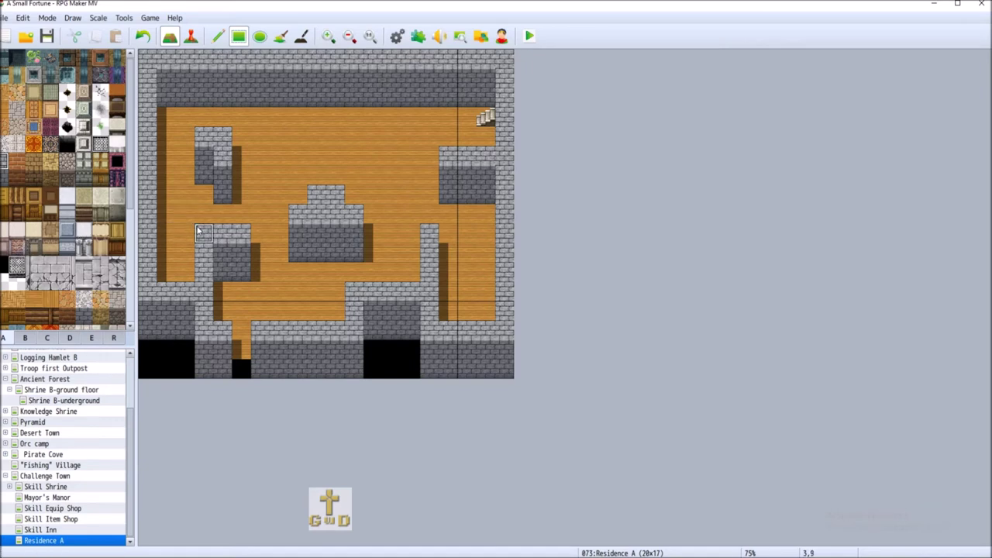
# - Clear all interior partitions and wall blocks from the room by painting wooden floor over them
pyautogui.click(7, 112)
pyautogui.moveTo(203, 130)
pyautogui.mouseDown()
pyautogui.moveTo(231, 196)
pyautogui.moveTo(206, 237)
pyautogui.moveTo(228, 267)
pyautogui.moveTo(241, 230)
pyautogui.mouseUp()
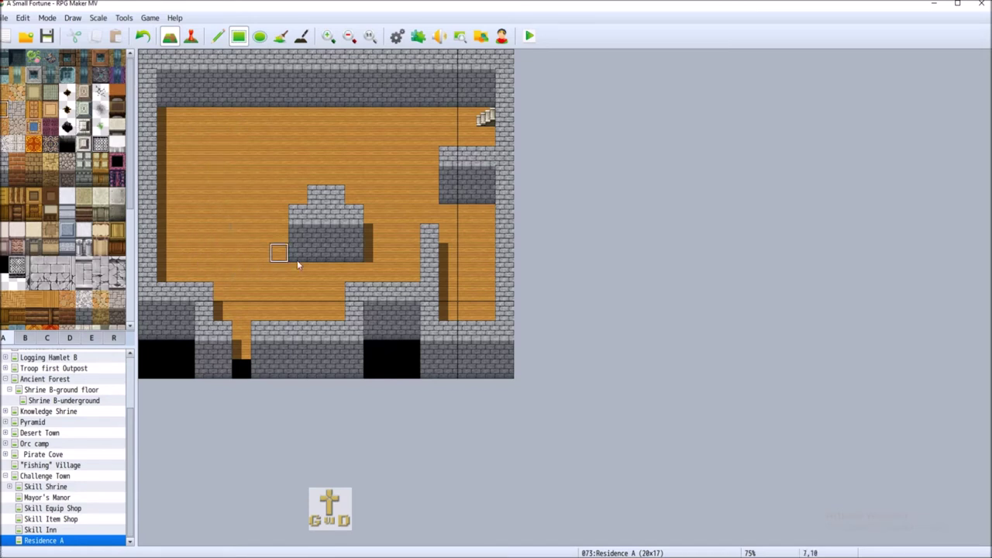
pyautogui.moveTo(340, 242)
pyautogui.mouseDown()
pyautogui.moveTo(438, 153)
pyautogui.moveTo(479, 198)
pyautogui.moveTo(435, 214)
pyautogui.moveTo(433, 265)
pyautogui.mouseUp()
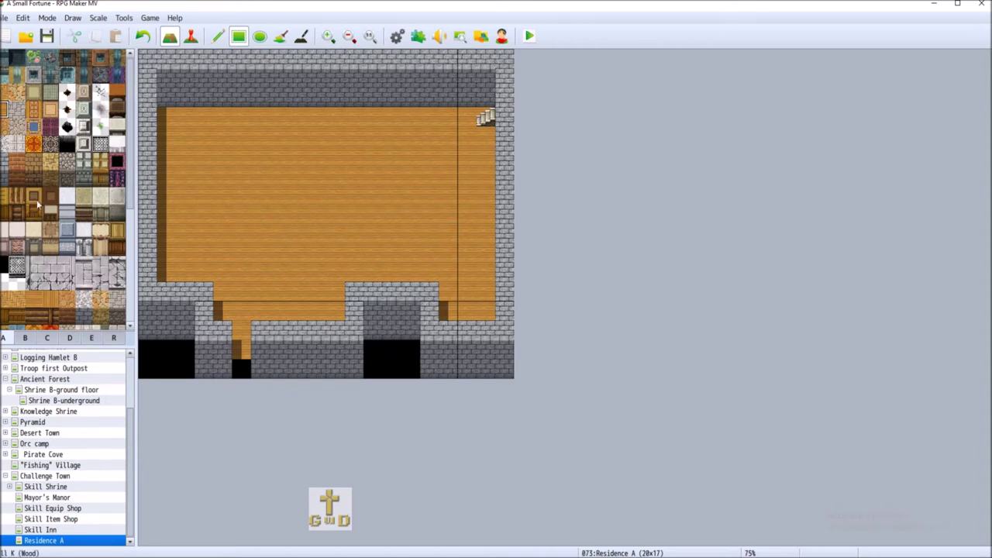
# - Paint a stepped dark wood wall face in the northwest area, two tiles high in its west column and three in its east
pyautogui.click(117, 247)
pyautogui.moveTo(203, 156); pyautogui.dragTo(223, 163)
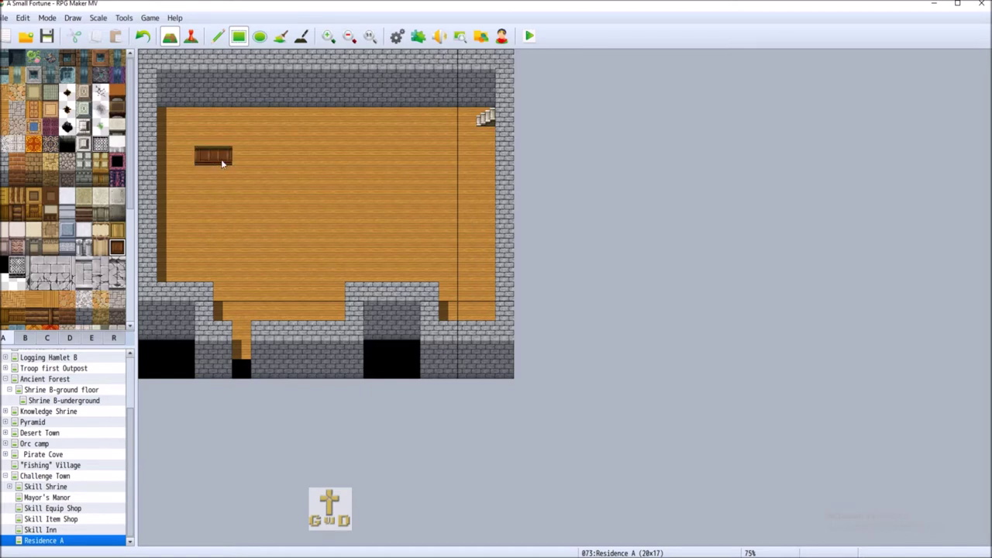
pyautogui.click(197, 179)
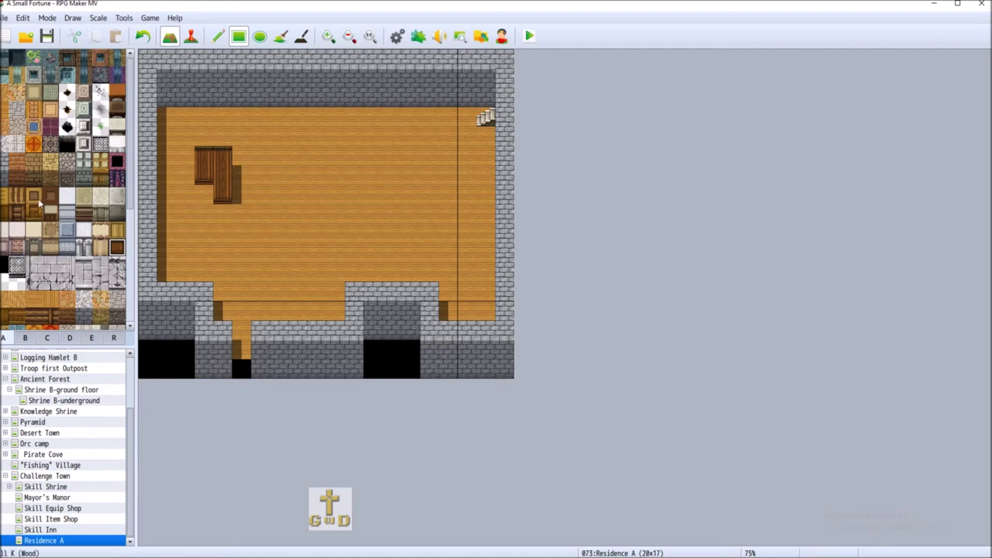
# - Cap the northwest wood wall with light wall top and build an L-shaped southwest partition with a dark wood face two tiles wide
pyautogui.click(116, 230)
pyautogui.moveTo(203, 155)
pyautogui.mouseDown()
pyautogui.moveTo(204, 137)
pyautogui.moveTo(222, 137)
pyautogui.moveTo(223, 155)
pyautogui.mouseUp()
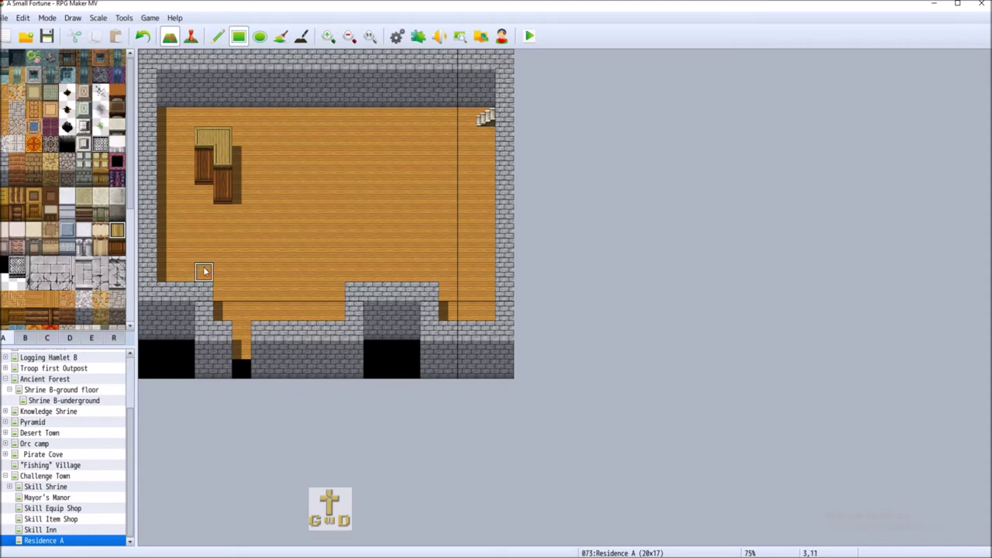
pyautogui.moveTo(204, 271); pyautogui.dragTo(203, 237)
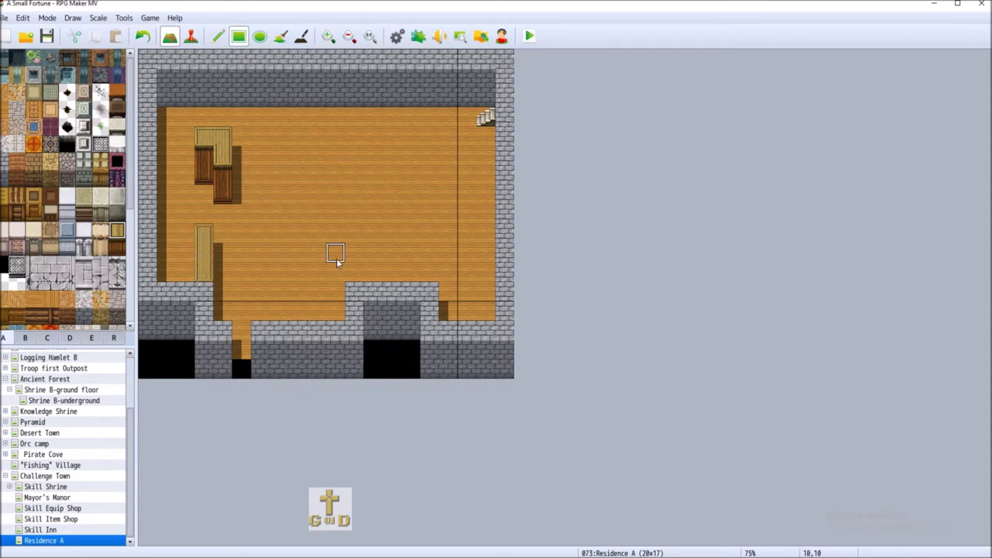
pyautogui.click(247, 258)
pyautogui.rightClick(215, 261)
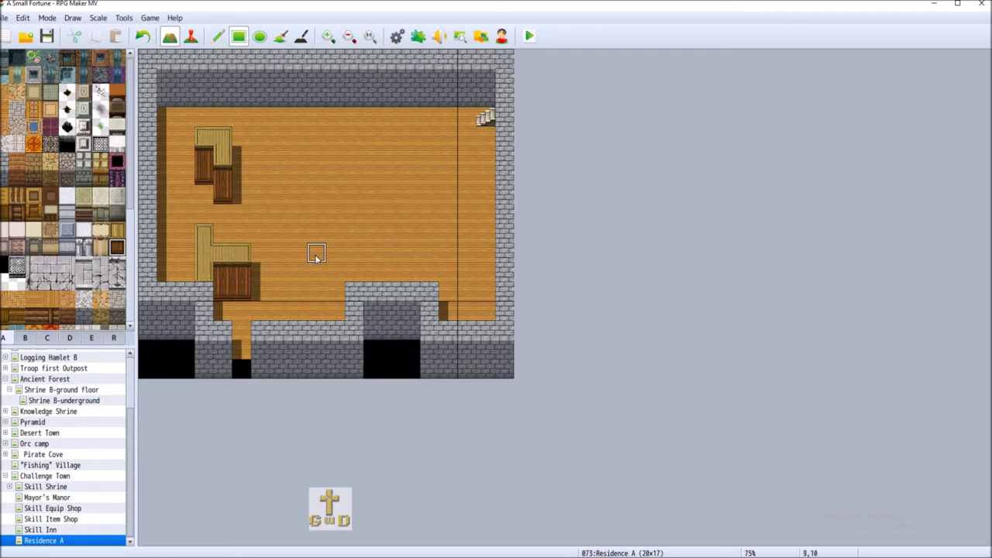
# - Build an L-shaped partition north of the central stone ledge, with light wall top around a dark wood face two tiles wide and two high
pyautogui.click(349, 272)
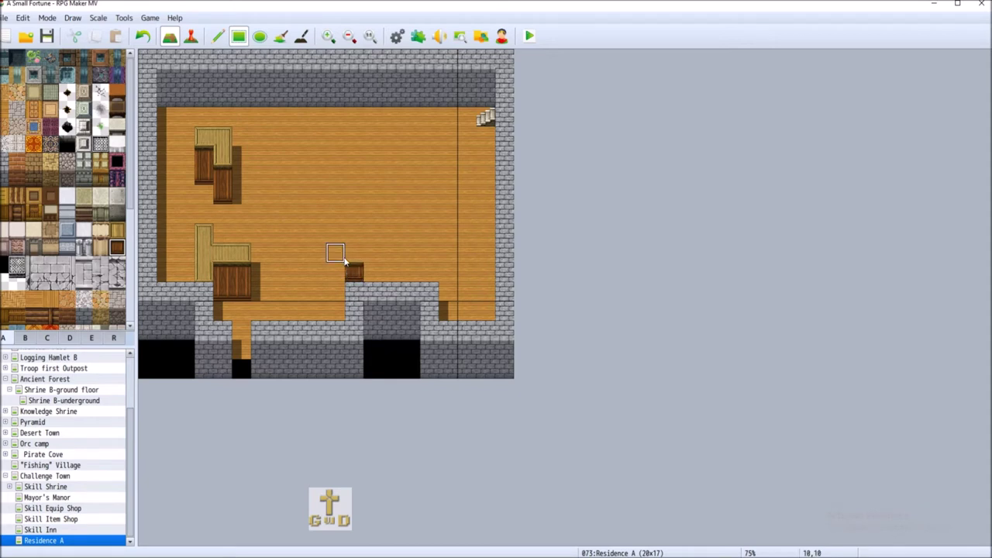
pyautogui.click(116, 231)
pyautogui.click(354, 256)
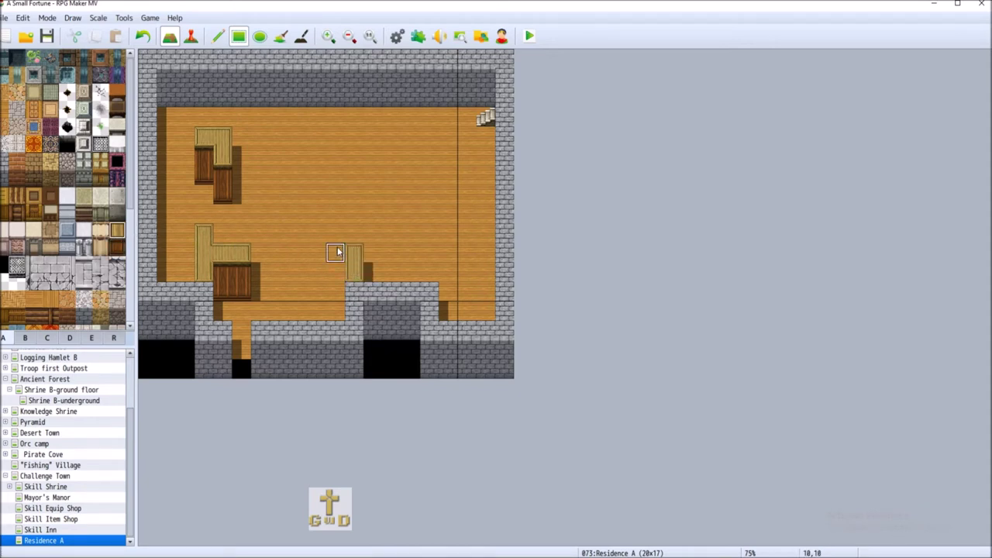
pyautogui.click(121, 248)
pyautogui.click(116, 231)
pyautogui.moveTo(316, 241); pyautogui.dragTo(353, 240)
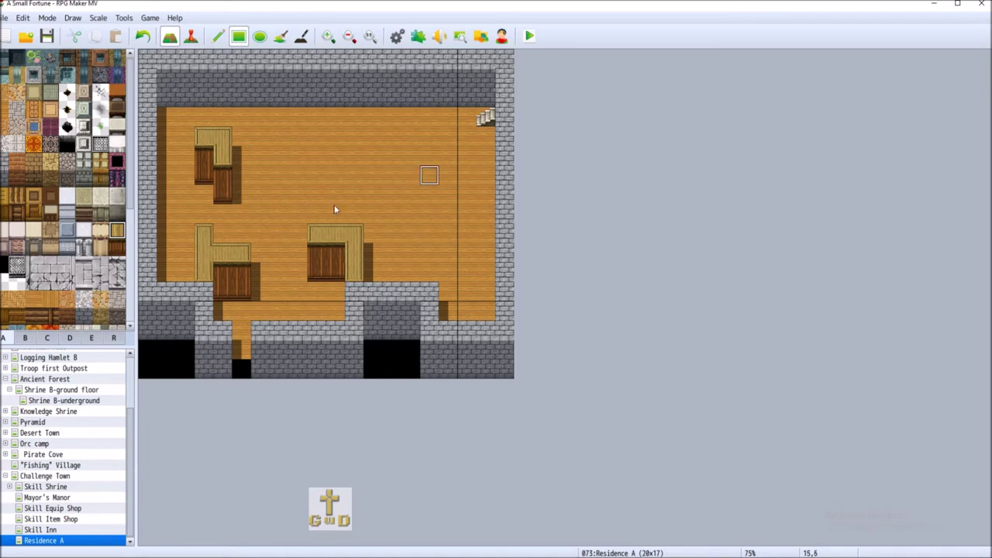
# - Build a partition out from the east wall with a dark wood face six tiles wide and two high, capped with light wall top
pyautogui.click(117, 246)
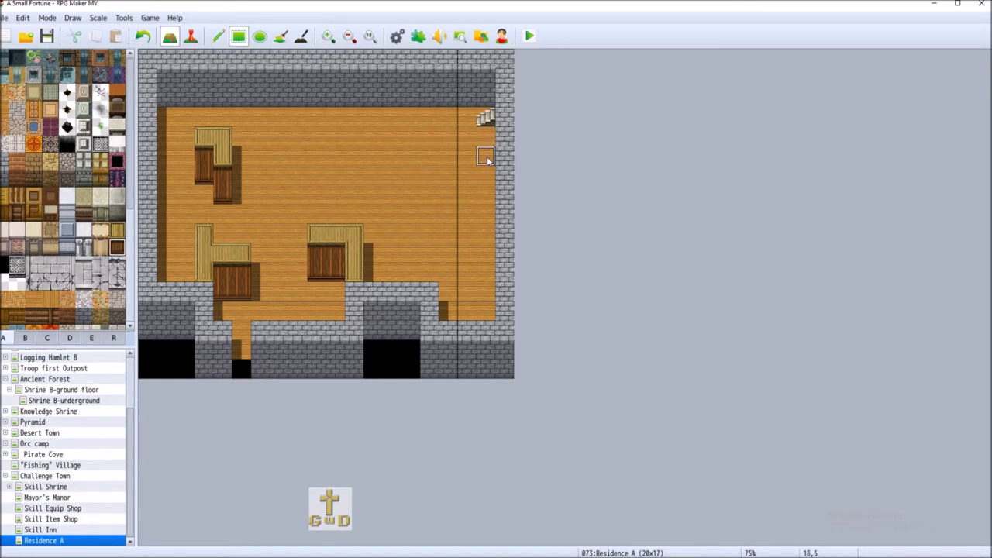
pyautogui.moveTo(485, 174)
pyautogui.mouseDown()
pyautogui.moveTo(485, 194)
pyautogui.moveTo(467, 200)
pyautogui.moveTo(390, 200)
pyautogui.mouseUp()
pyautogui.click(117, 230)
pyautogui.moveTo(391, 159); pyautogui.dragTo(485, 160)
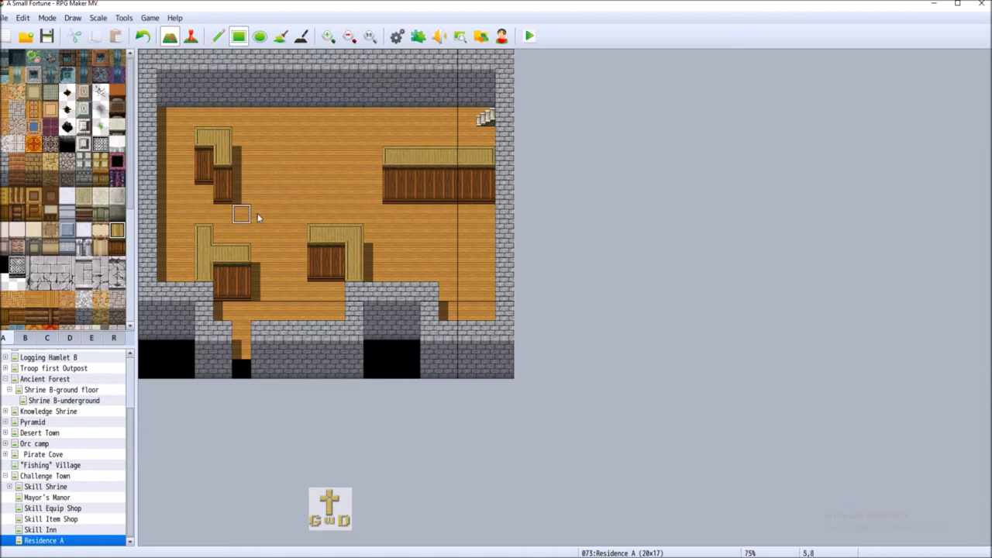
# - Line the east partition's front with two double-width bookcases and a single-width bookcase between them, reaching the east wall
pyautogui.click(25, 339)
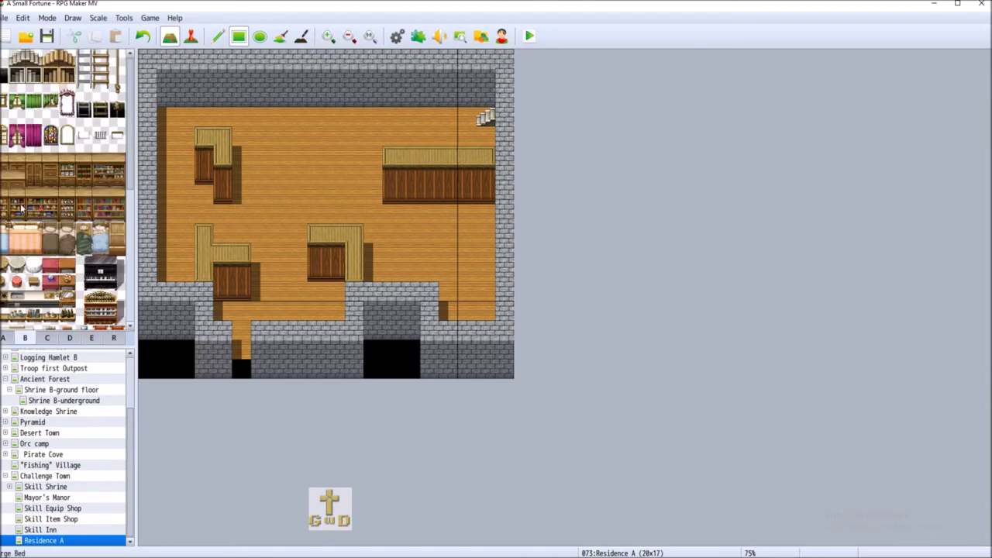
pyautogui.click(108, 203)
pyautogui.click(471, 194)
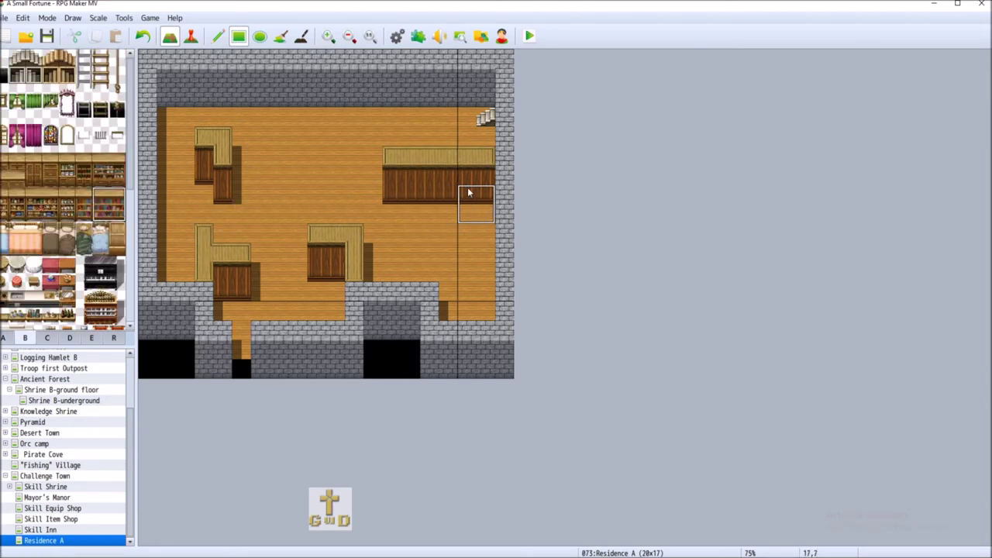
pyautogui.click(392, 193)
pyautogui.hotkey('ctrl', 'z')
pyautogui.click(410, 197)
pyautogui.moveTo(83, 195); pyautogui.dragTo(83, 214)
pyautogui.click(448, 203)
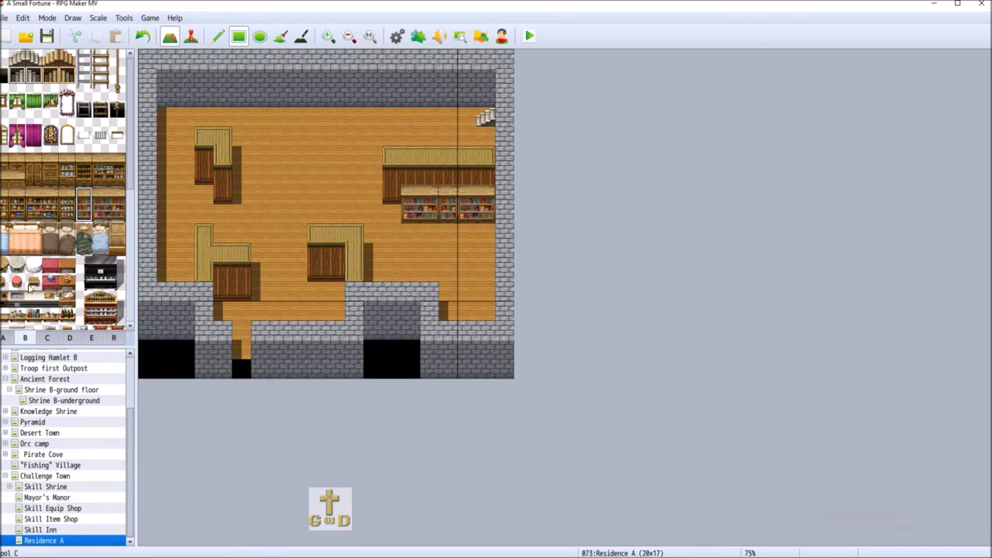
pyautogui.scroll(-1, 39, 288)
pyautogui.scroll(-6, 37, 289)
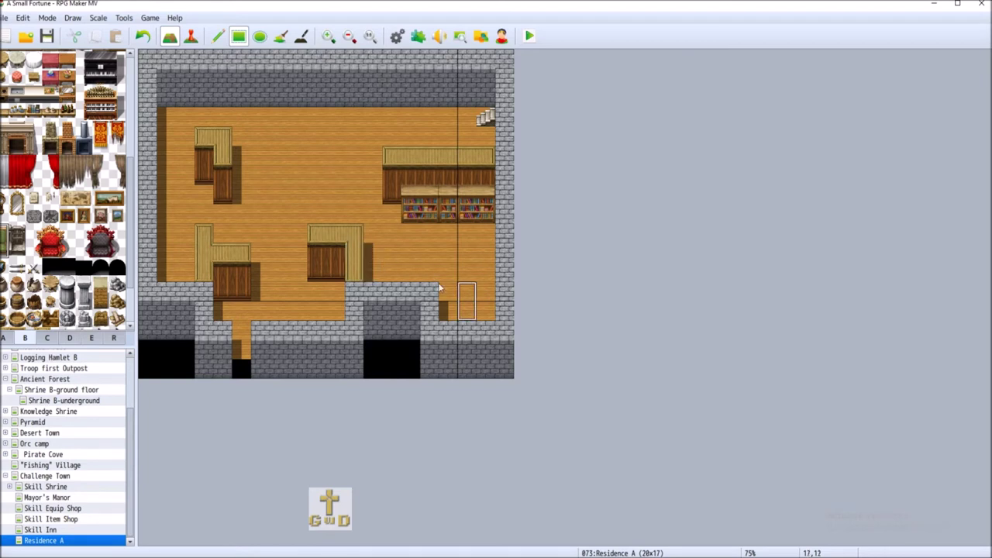
pyautogui.click(389, 265)
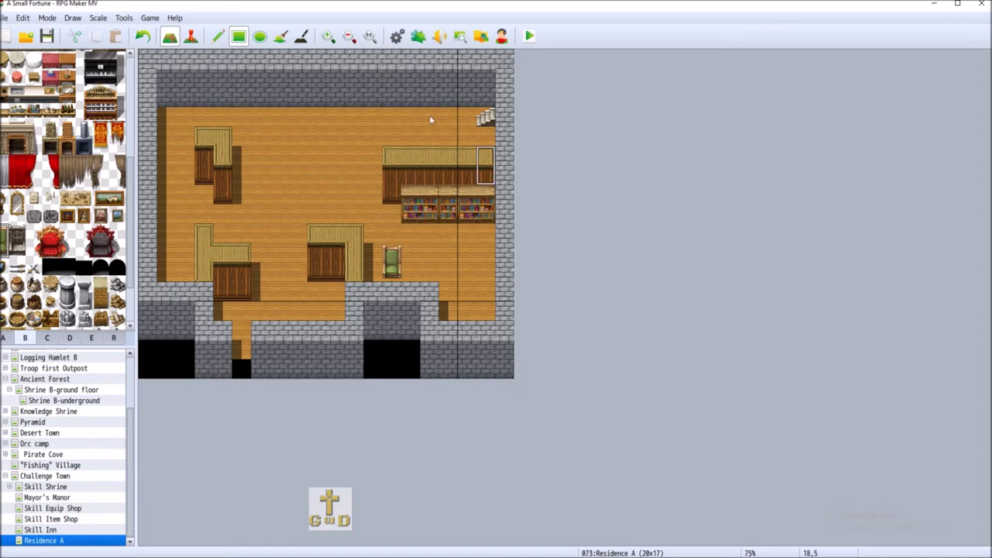
pyautogui.click(143, 36)
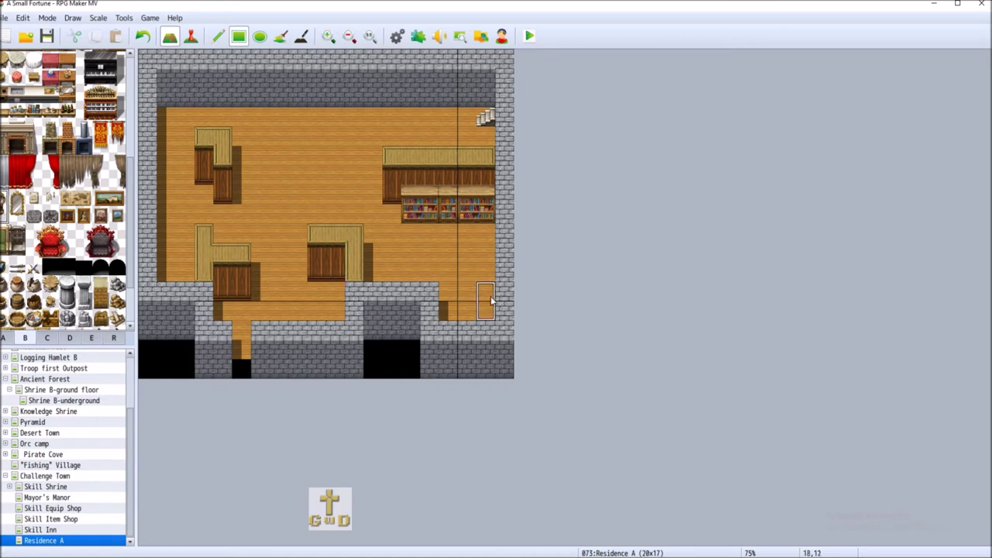
# - Cover the southeast room's floor, including its lower alcove, with dark blue carpet that has a patterned border
pyautogui.scroll(3, 23, 235)
pyautogui.scroll(2, 23, 235)
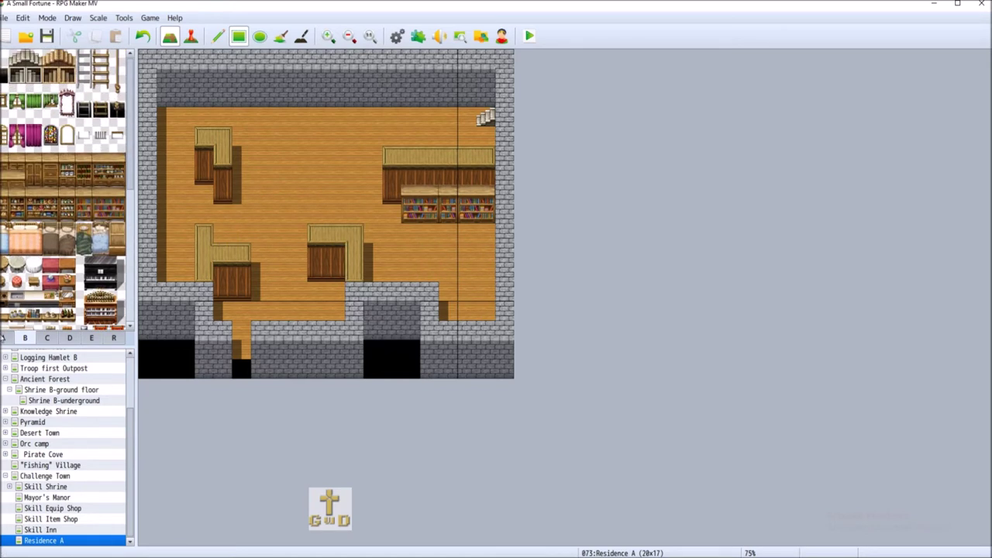
pyautogui.click(4, 338)
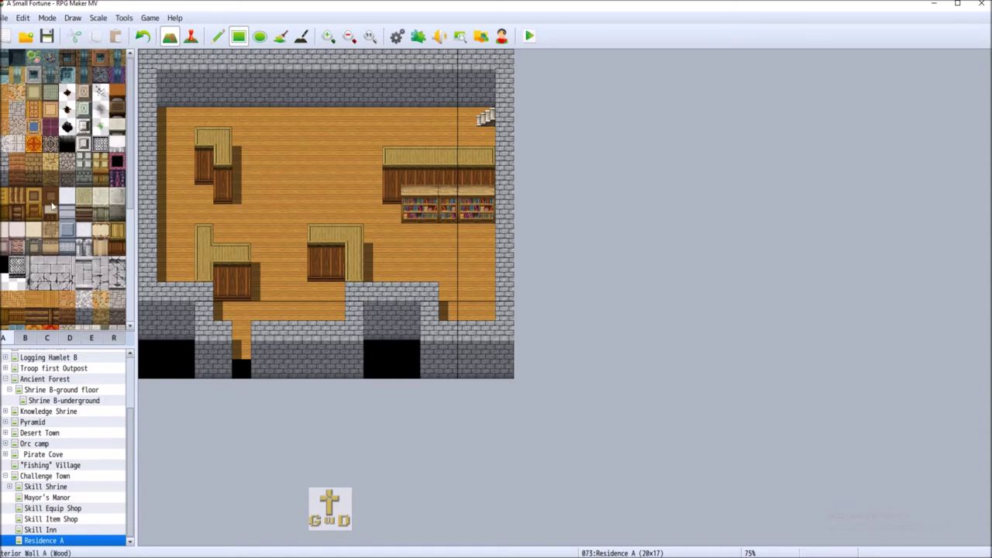
pyautogui.click(48, 146)
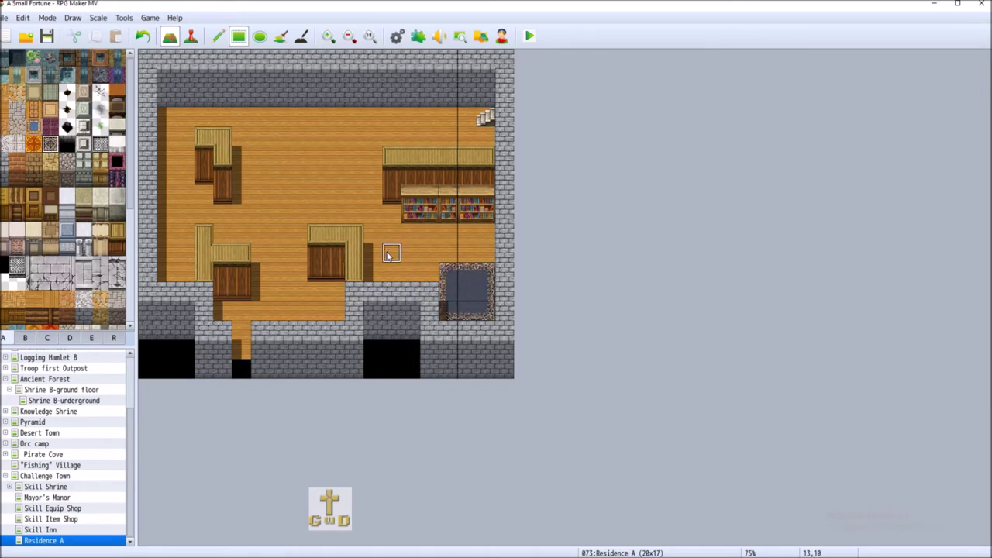
pyautogui.moveTo(390, 255); pyautogui.dragTo(446, 274)
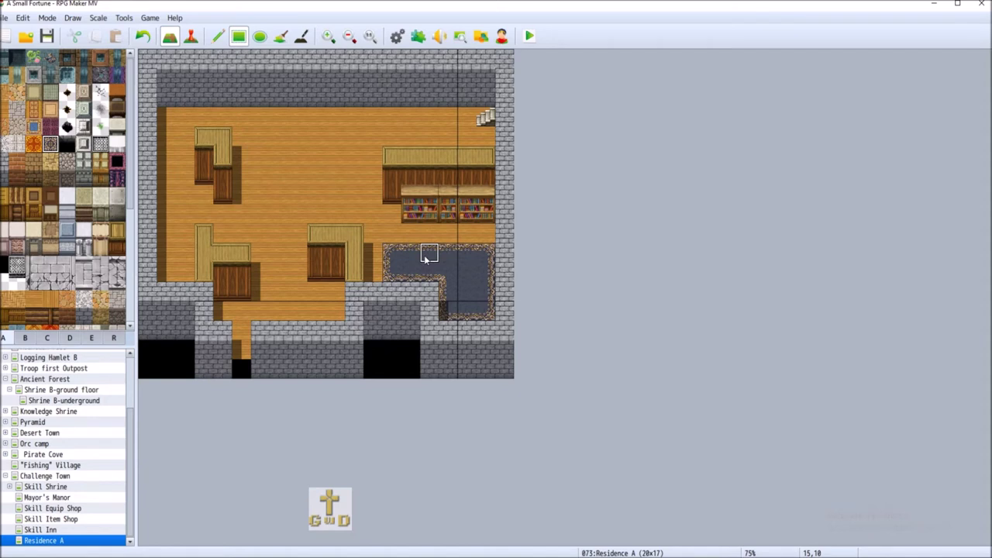
pyautogui.click(370, 262)
pyautogui.click(368, 267)
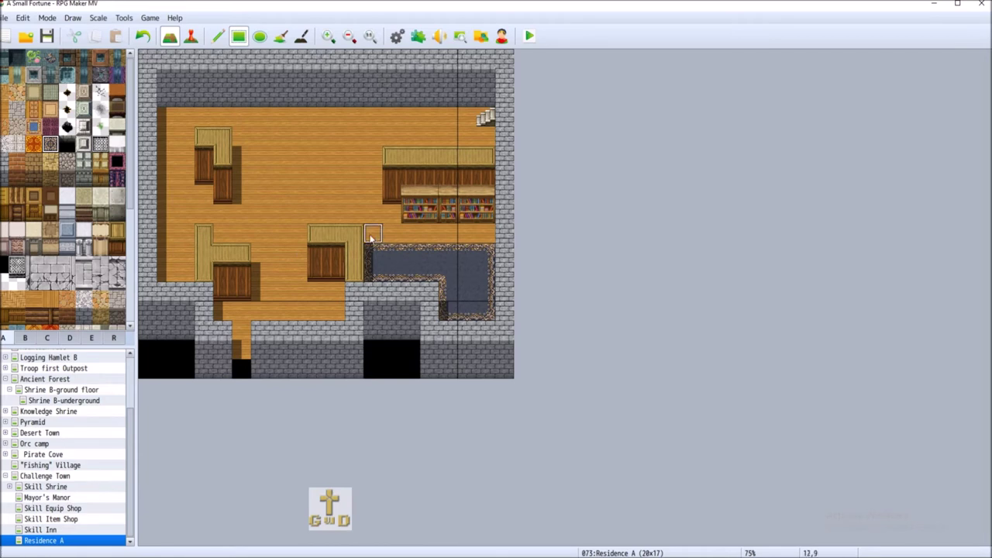
pyautogui.moveTo(373, 234); pyautogui.dragTo(474, 238)
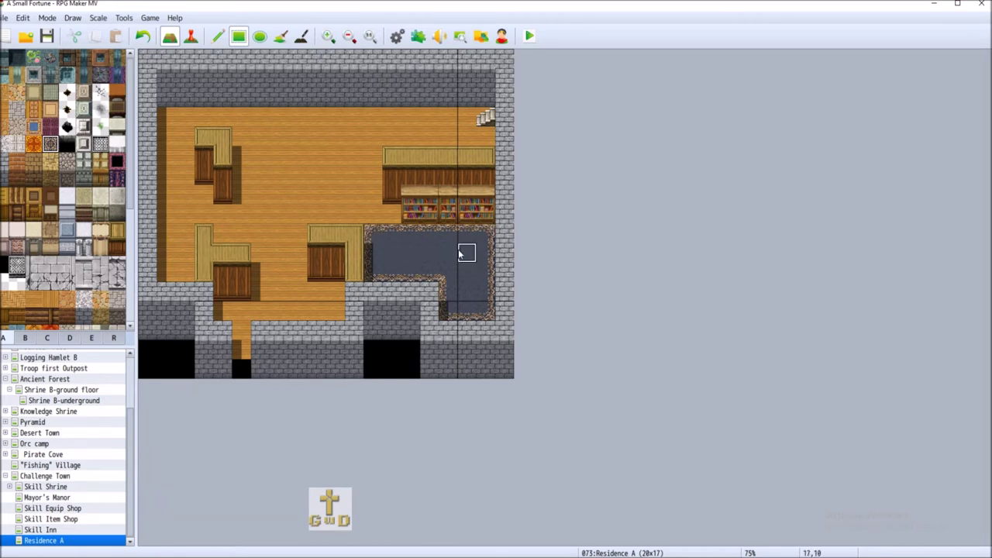
# - Look through object tilesets B, E, D and C for furniture and decorations suited to the carpeted room
pyautogui.click(25, 338)
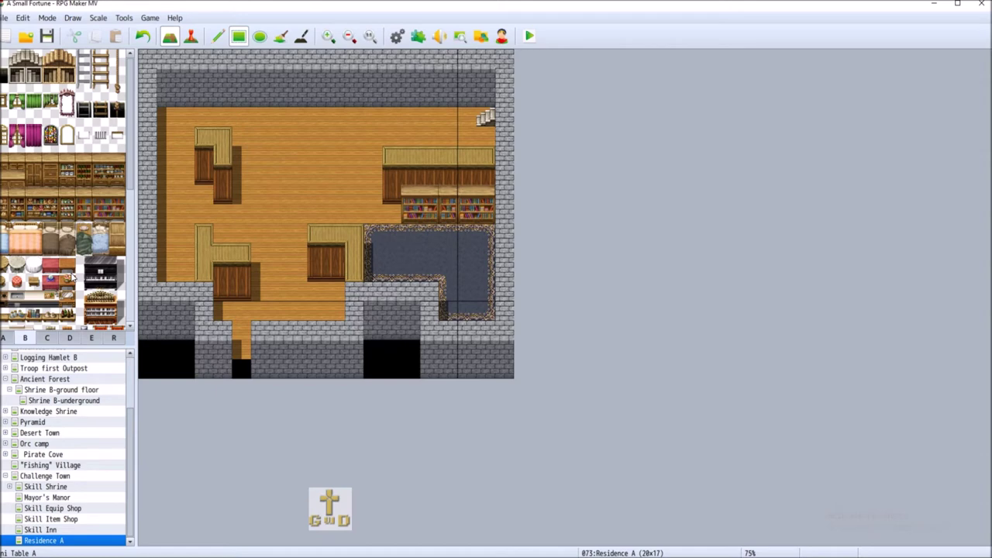
pyautogui.scroll(-5, 72, 276)
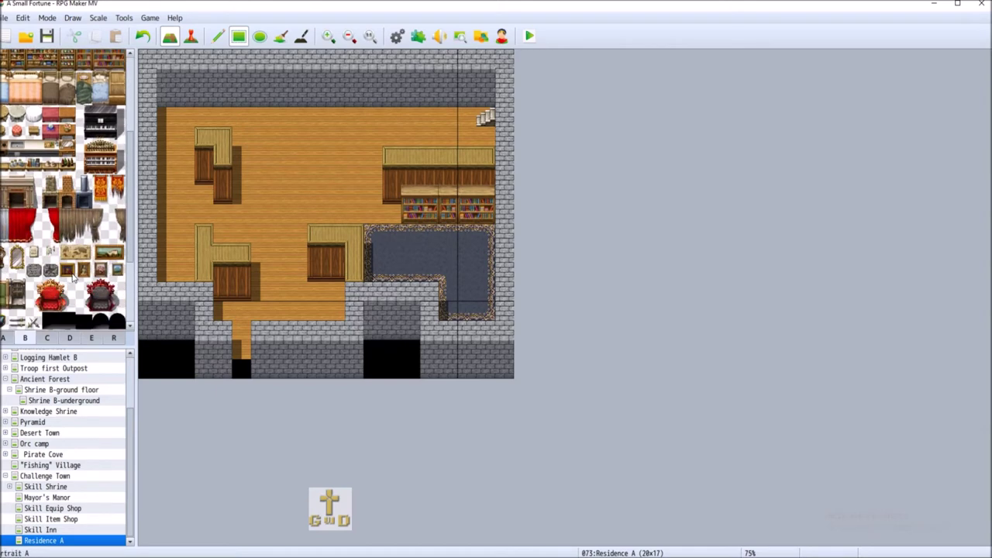
pyautogui.scroll(-4, 72, 277)
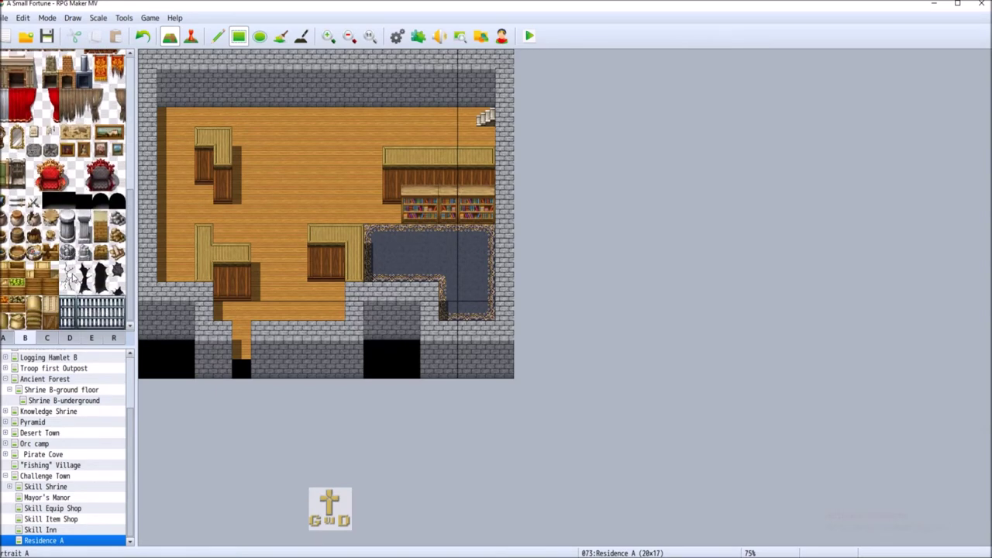
pyautogui.scroll(5, 72, 277)
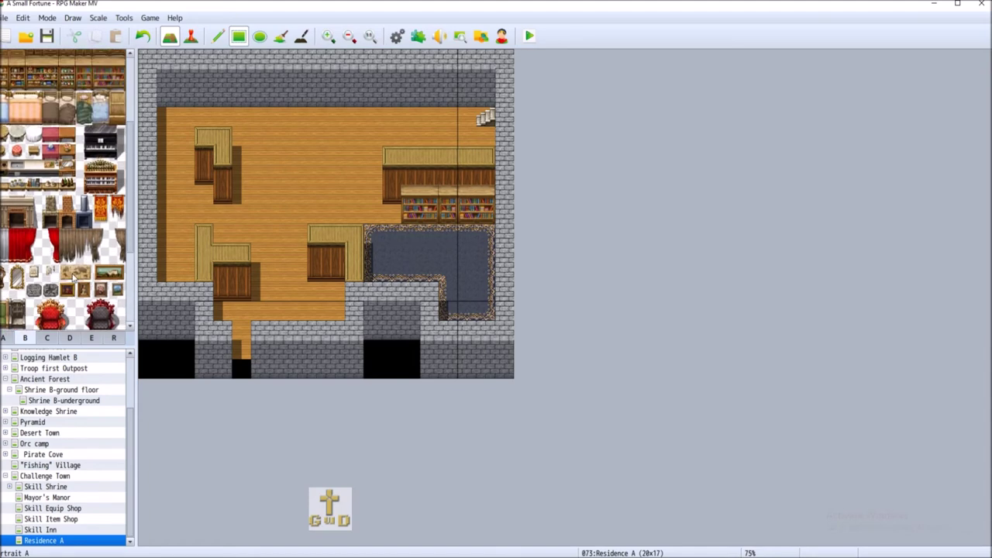
pyautogui.click(70, 338)
pyautogui.click(92, 338)
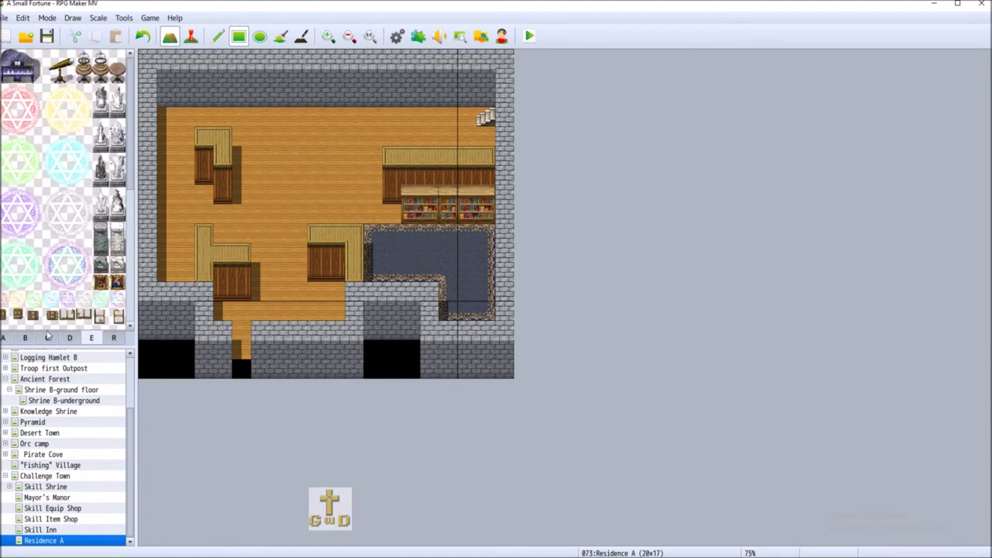
pyautogui.scroll(-9, 85, 276)
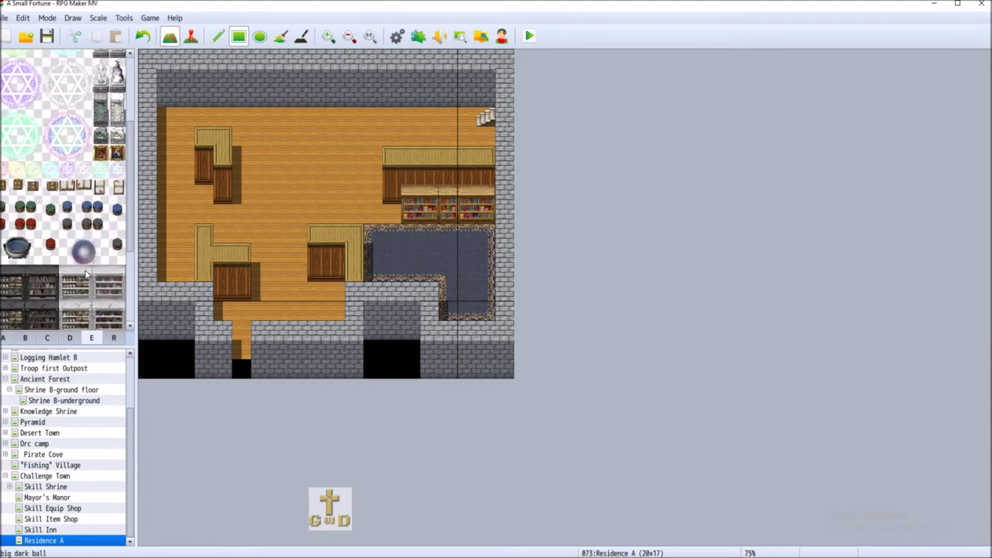
pyautogui.click(70, 338)
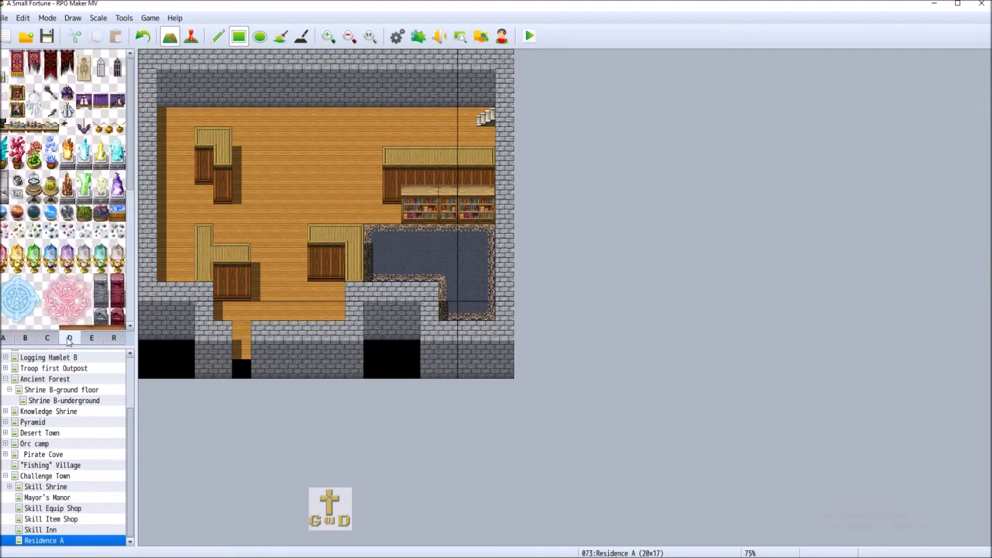
pyautogui.scroll(-6, 85, 300)
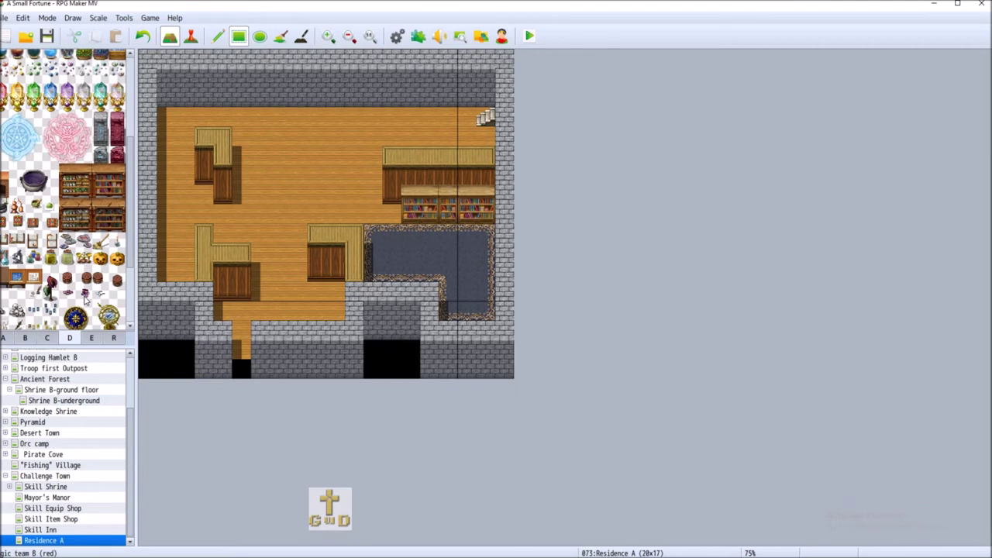
pyautogui.scroll(-4, 83, 298)
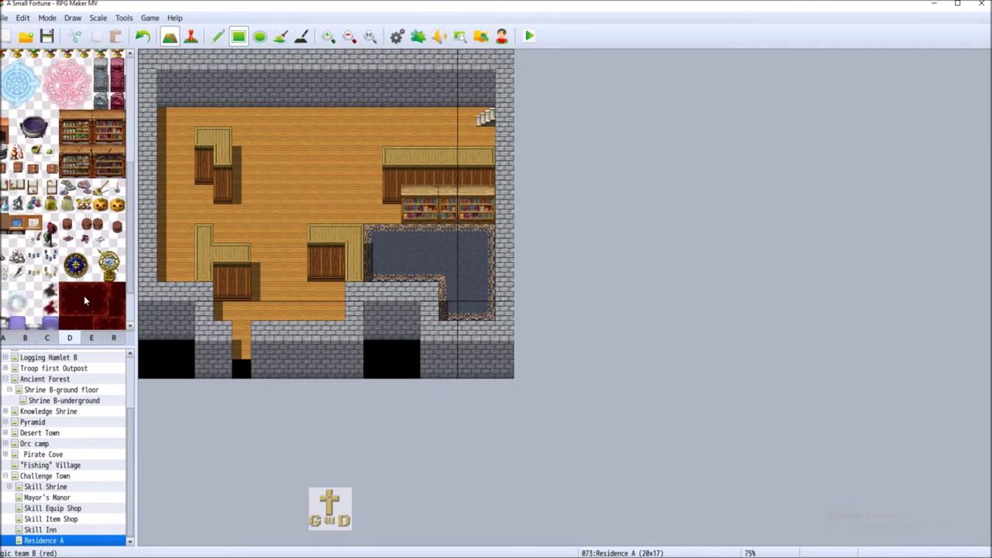
pyautogui.click(48, 338)
pyautogui.scroll(-5, 75, 302)
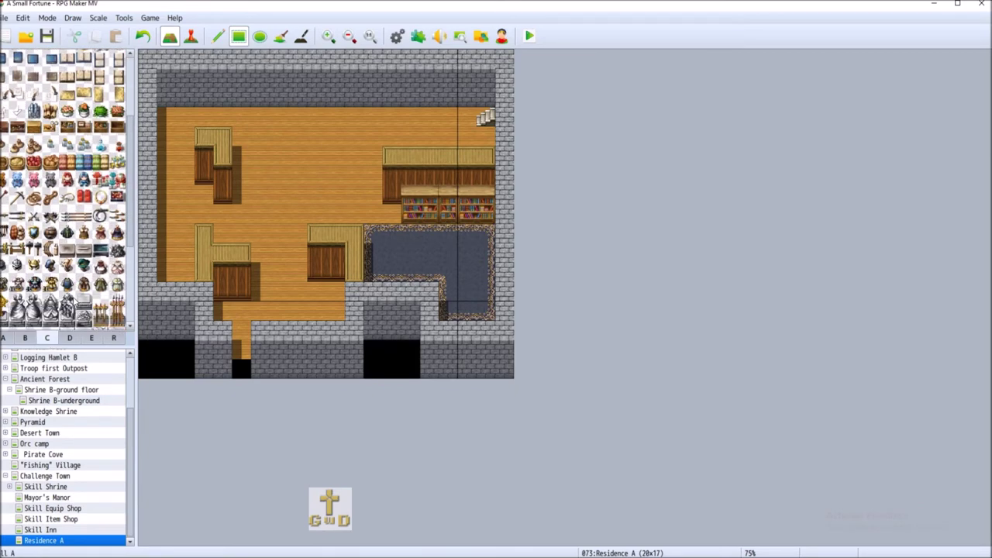
pyautogui.scroll(-2, 75, 303)
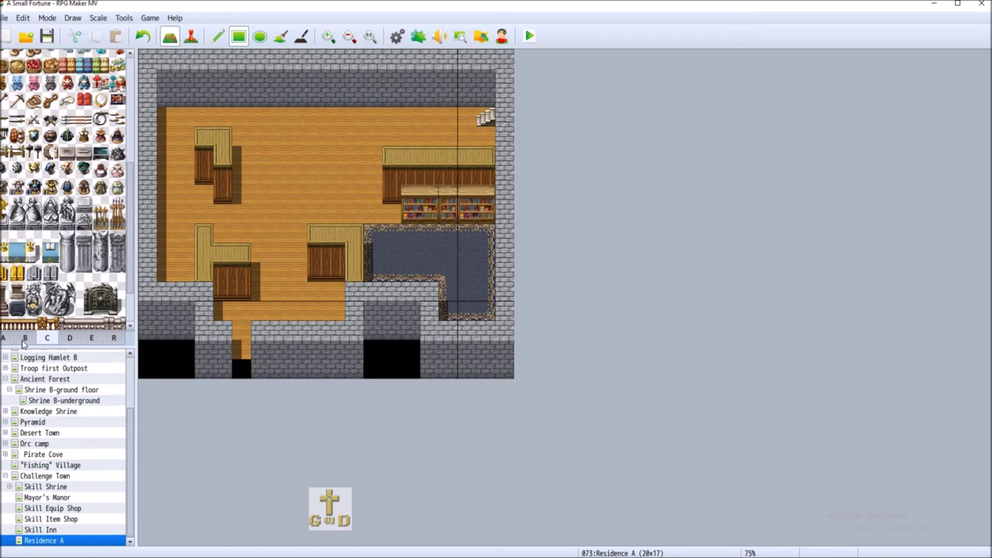
# - Place three round red stools on the carpet: at its west end, by the east wall and in the alcove's southwest corner
pyautogui.click(24, 341)
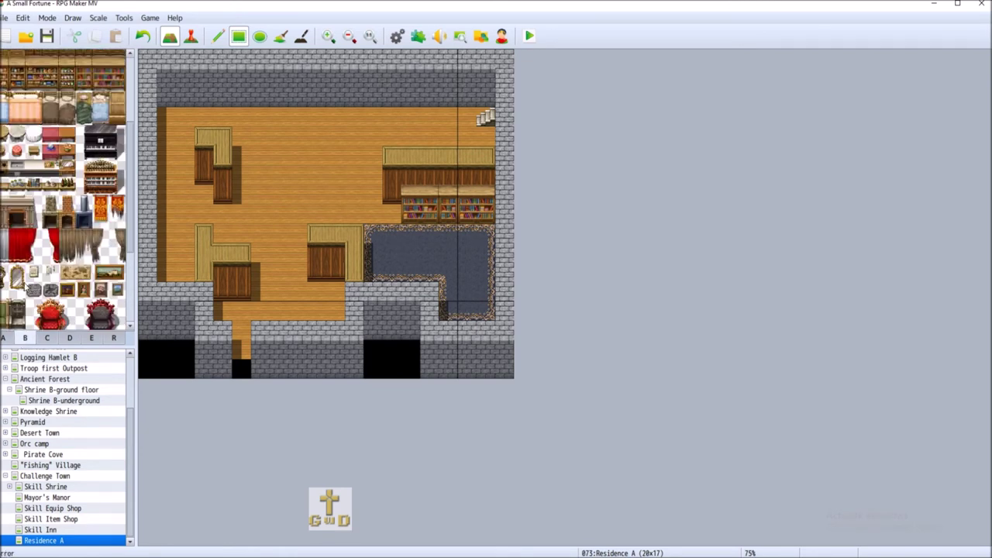
pyautogui.click(17, 151)
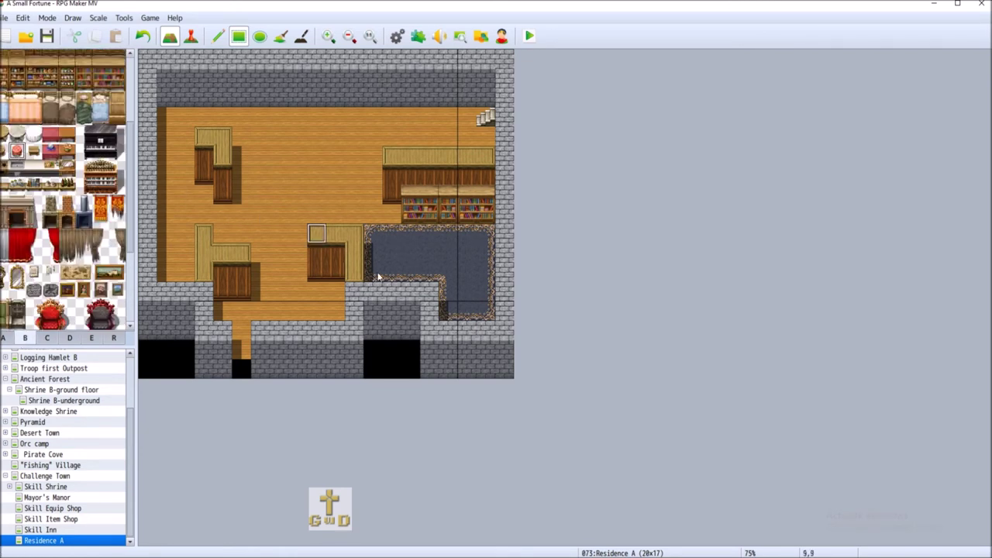
pyautogui.click(483, 299)
pyautogui.click(372, 271)
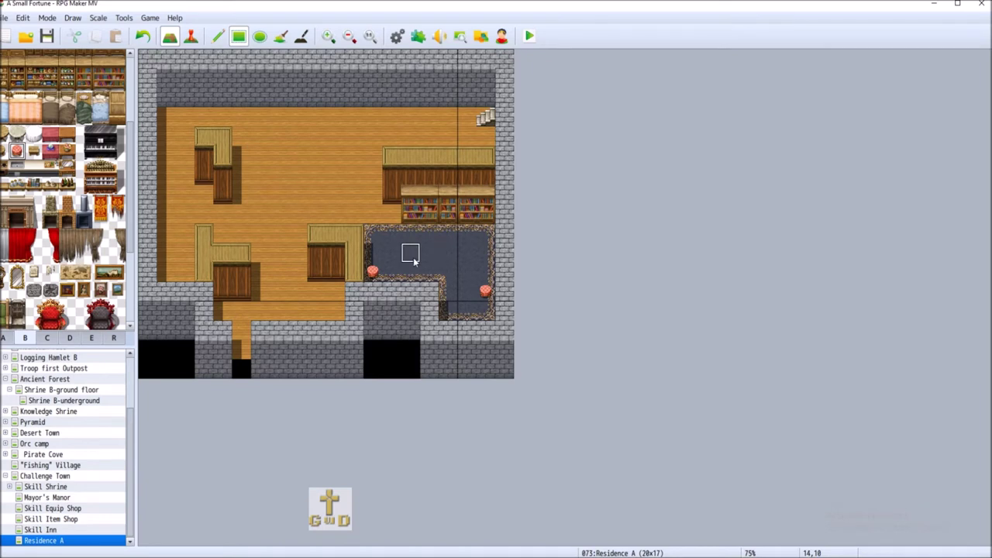
pyautogui.click(449, 312)
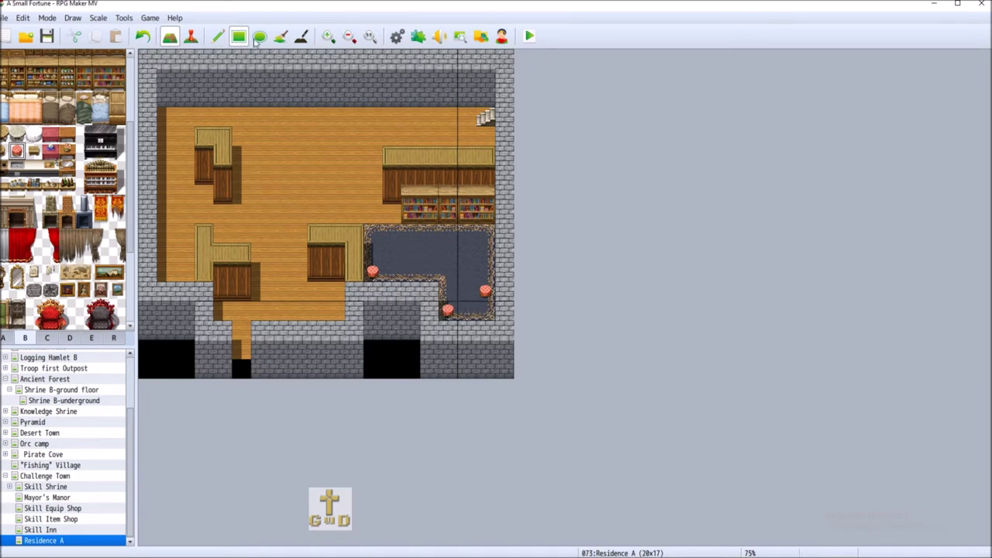
# - Undo the west-end and alcove stools, and place two round red stools along the southern edge of the carpet's western part
pyautogui.click(301, 36)
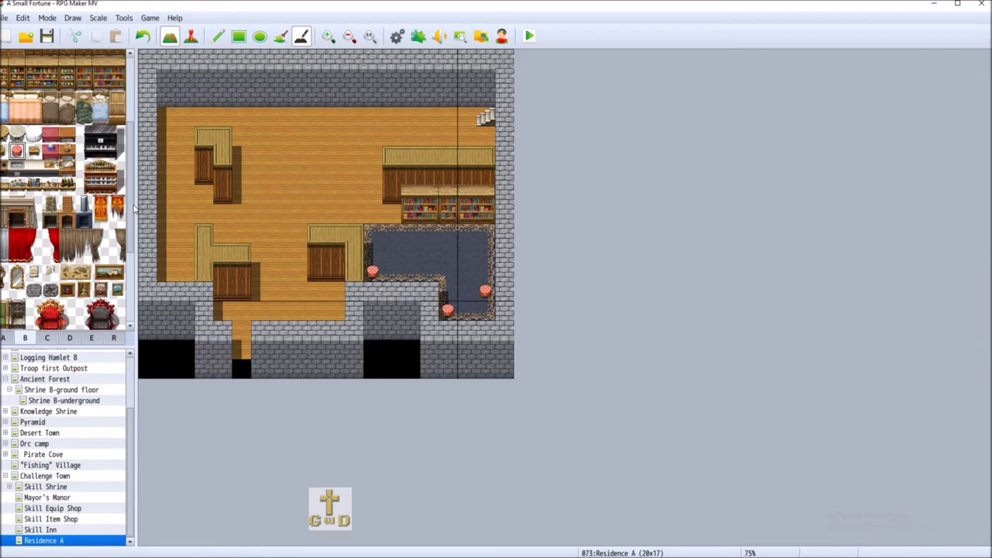
pyautogui.click(143, 36)
pyautogui.click(142, 37)
pyautogui.click(143, 36)
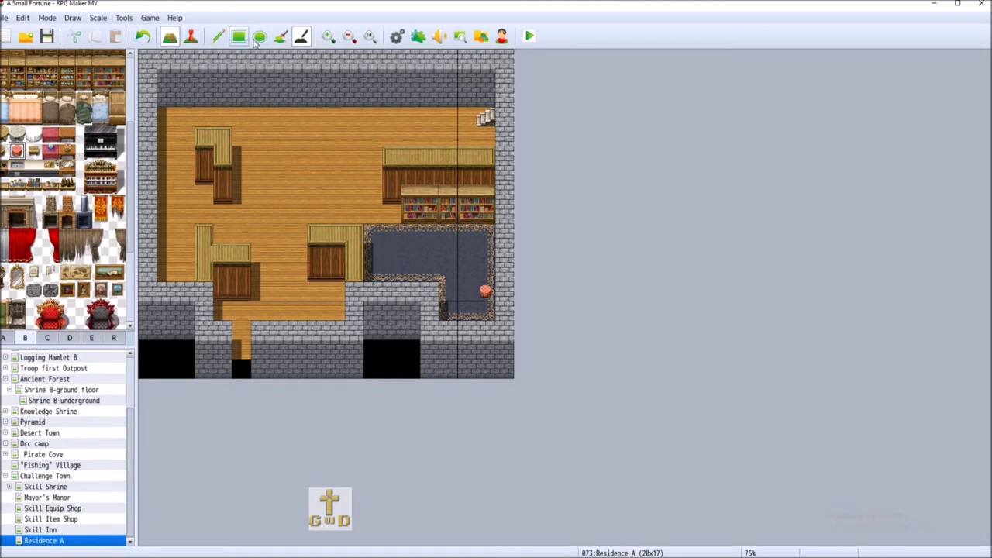
pyautogui.click(221, 40)
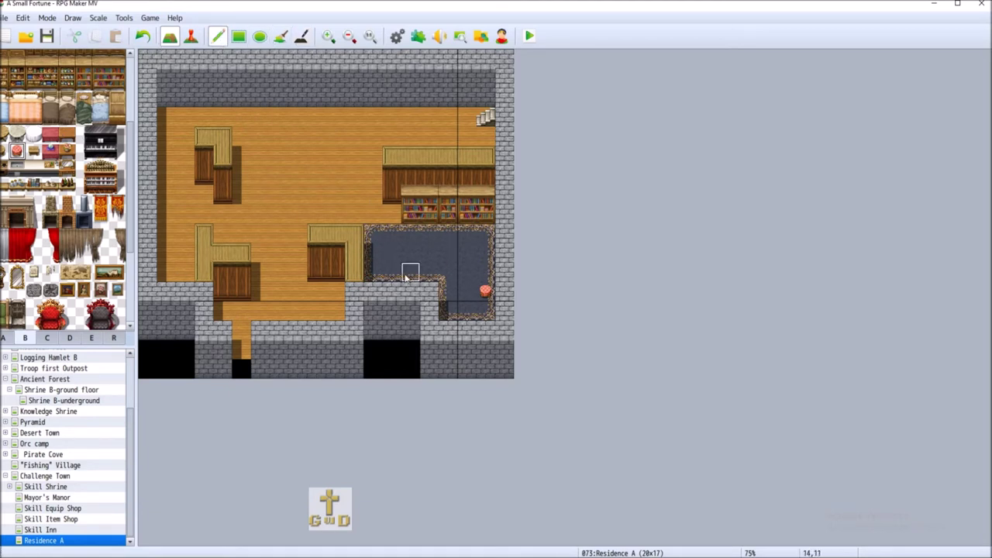
pyautogui.click(392, 272)
pyautogui.click(428, 271)
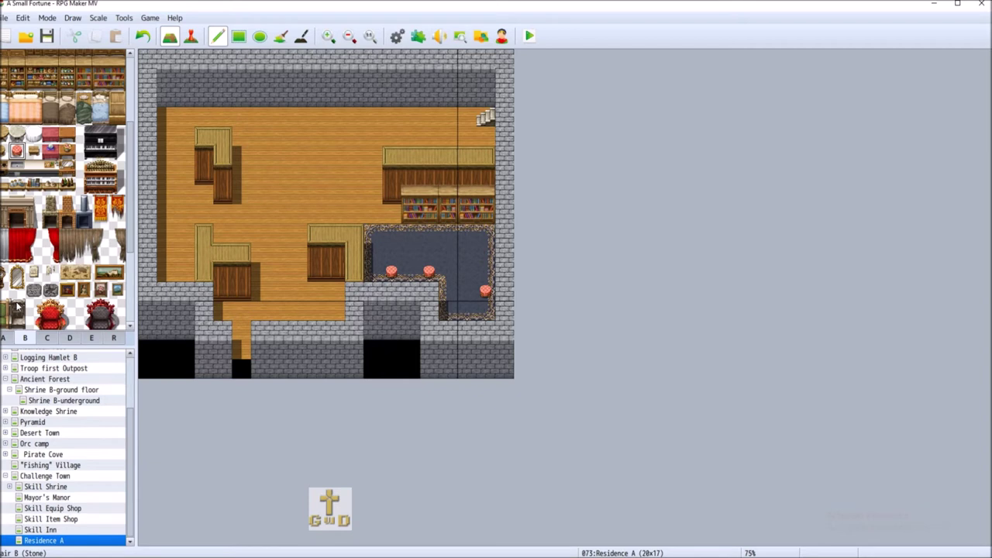
# - Try placing a small tabletop decoration against the west end of the east partition's front
pyautogui.click(34, 185)
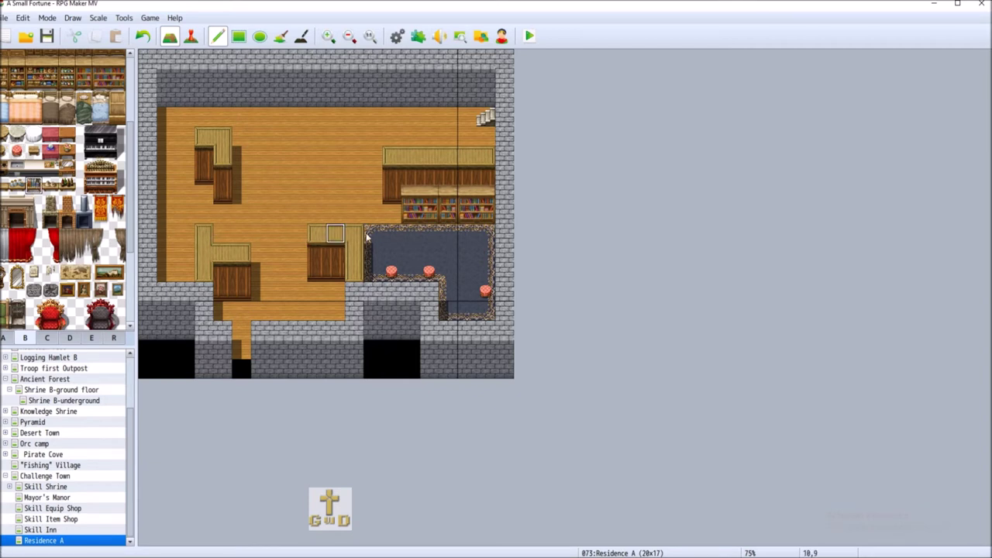
pyautogui.click(392, 187)
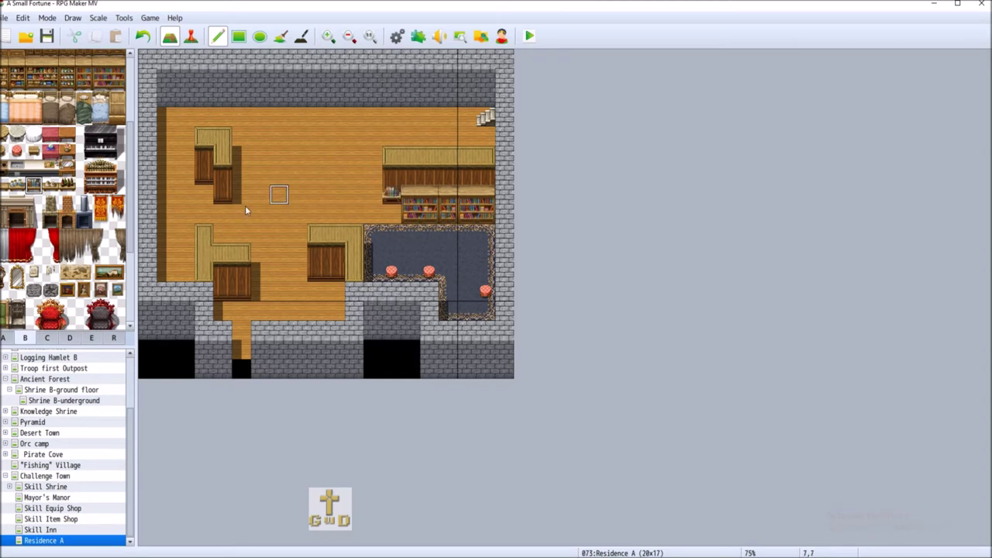
pyautogui.click(143, 35)
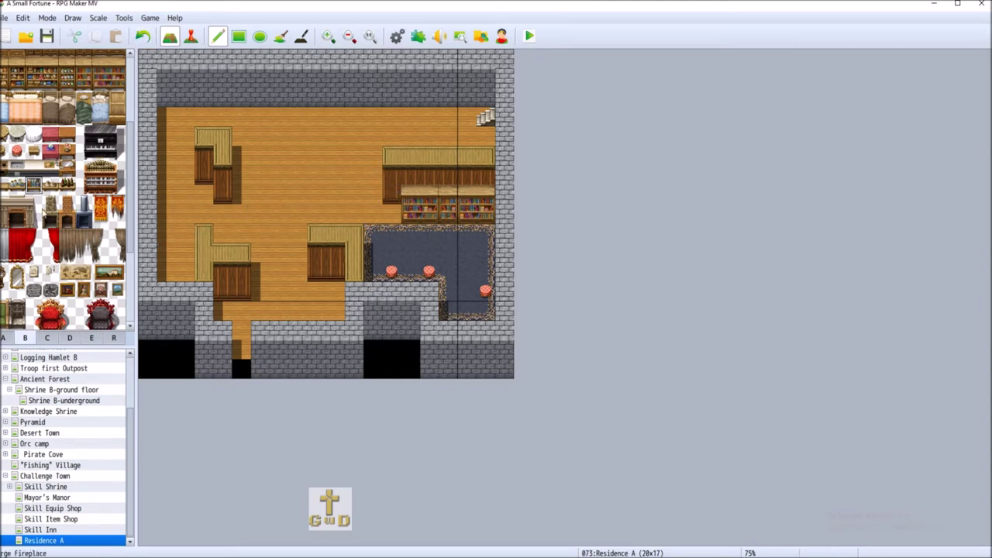
# - Place a small window on the outer south wall face below the carpeted alcove
pyautogui.scroll(3, 49, 221)
pyautogui.scroll(1, 49, 221)
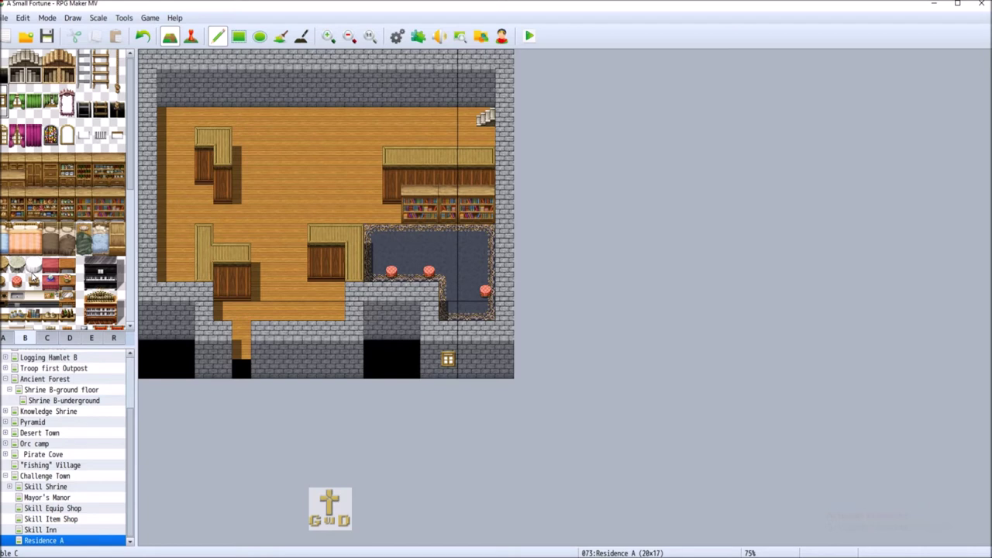
pyautogui.moveTo(92, 270); pyautogui.dragTo(113, 273)
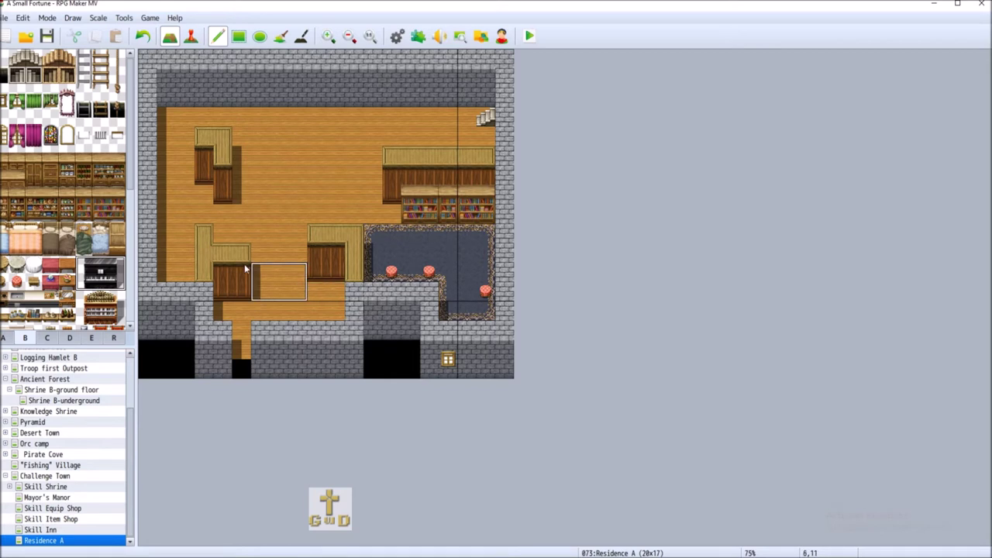
# - Cover the entrance hall floor, from between the southern partitions down through the doorway, with light tan bordered carpet
pyautogui.click(4, 338)
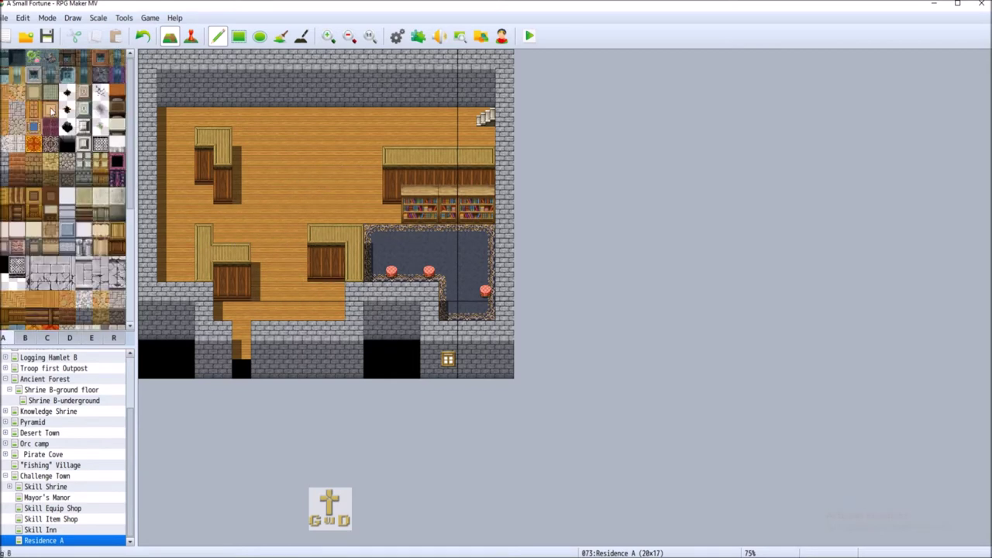
pyautogui.click(51, 109)
pyautogui.moveTo(224, 311)
pyautogui.mouseDown()
pyautogui.moveTo(337, 315)
pyautogui.moveTo(334, 293)
pyautogui.moveTo(275, 323)
pyautogui.moveTo(238, 318)
pyautogui.moveTo(242, 349)
pyautogui.mouseUp()
pyautogui.moveTo(263, 274); pyautogui.dragTo(298, 278)
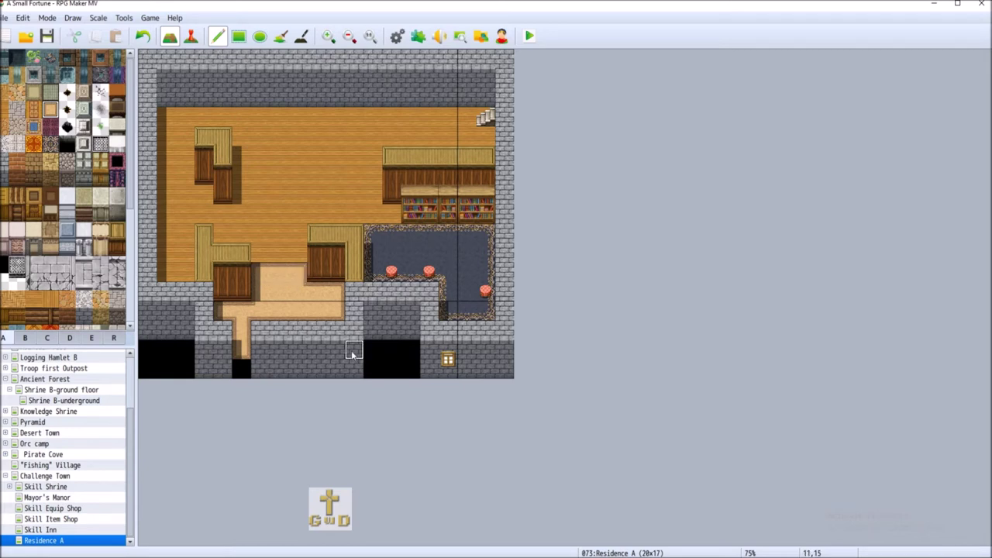
pyautogui.click(241, 368)
# - Choose the brown wooden Table A tile for furnishing the house
pyautogui.click(117, 91)
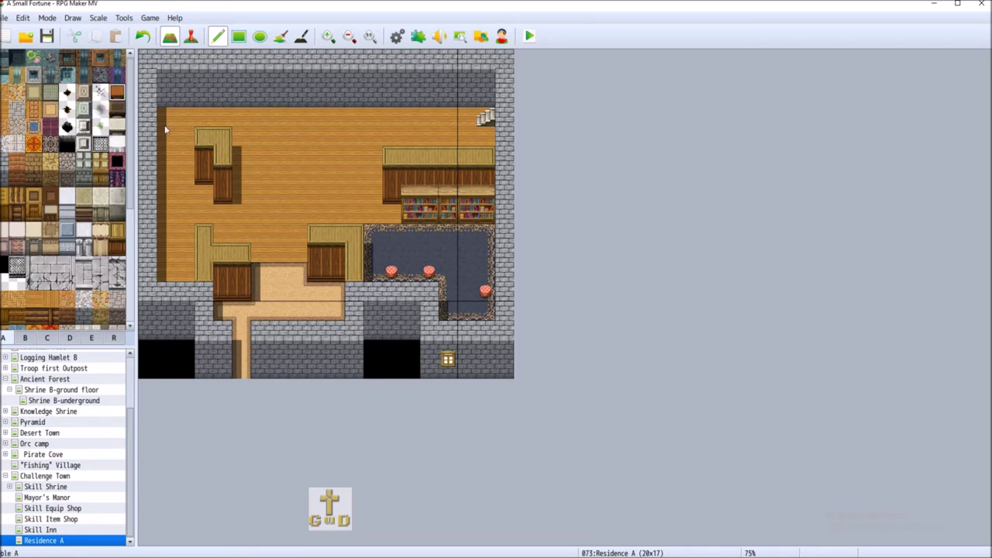
# - Place a single pale-topped table tile on the sandy entrance floor, just below the wooden partition
pyautogui.click(318, 291)
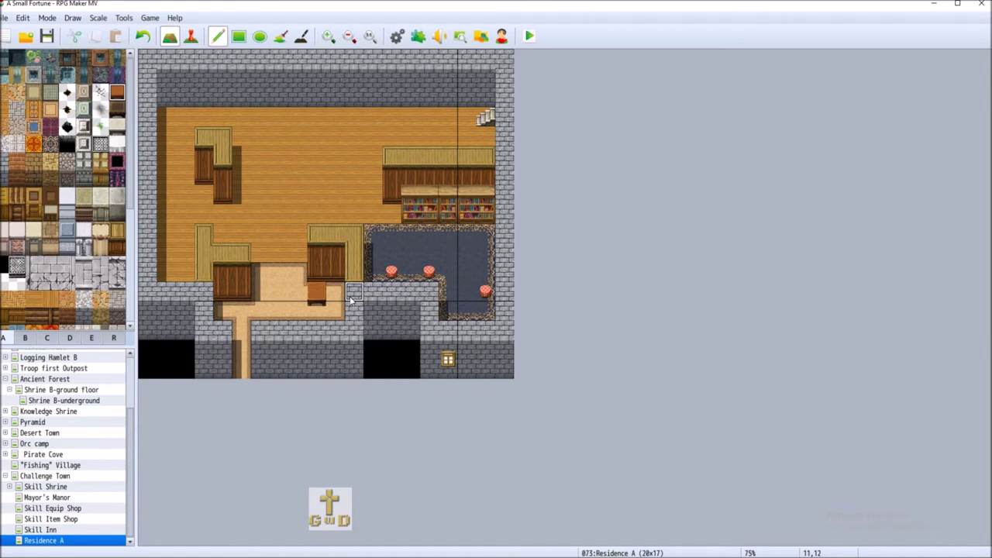
pyautogui.click(142, 36)
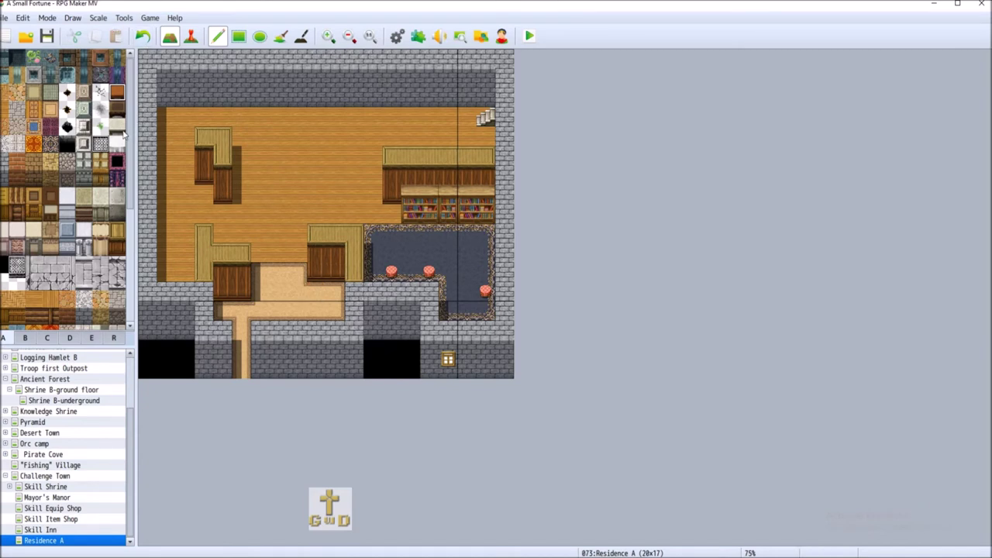
pyautogui.click(316, 291)
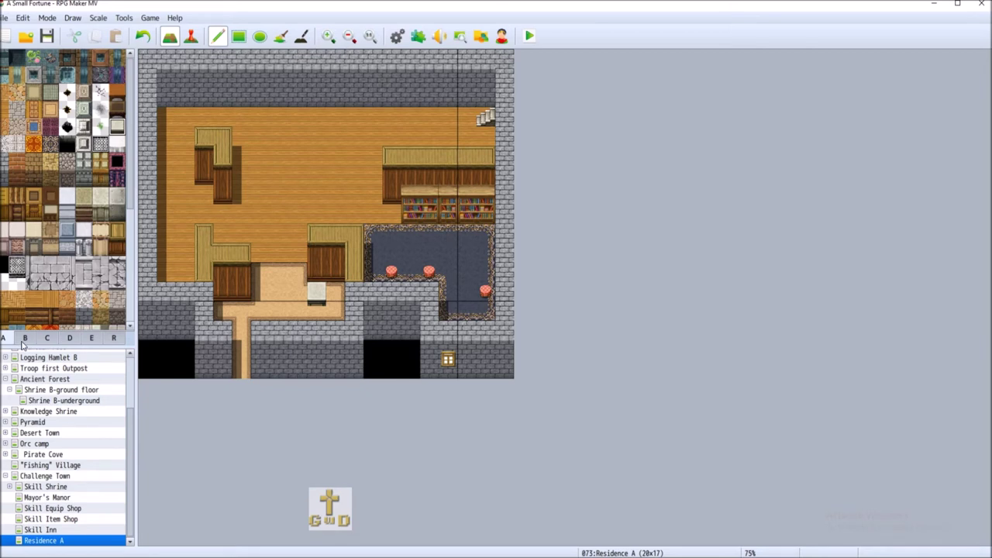
# - Build a white-clothed table four tiles wide and two tiles deep in the middle of the upper wooden floor
pyautogui.click(48, 339)
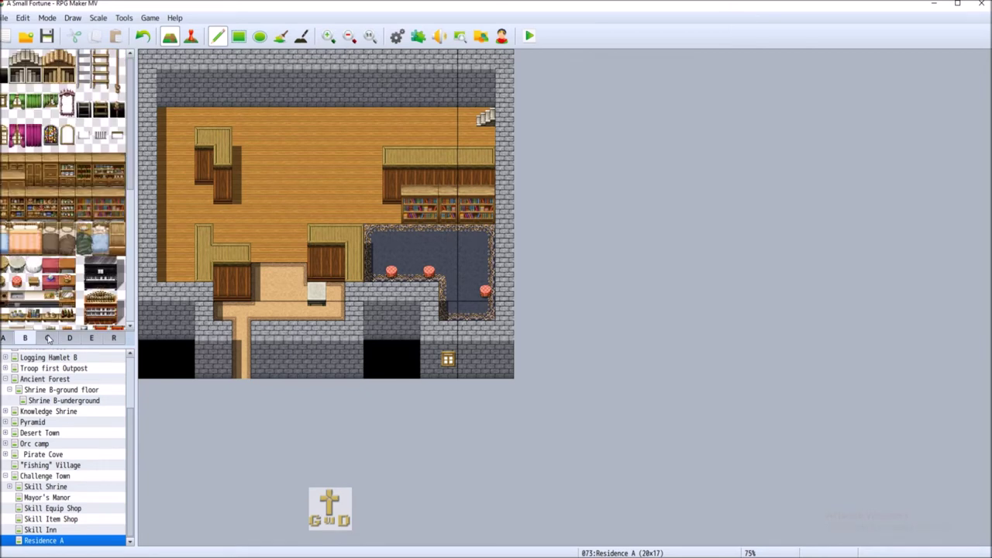
pyautogui.click(4, 339)
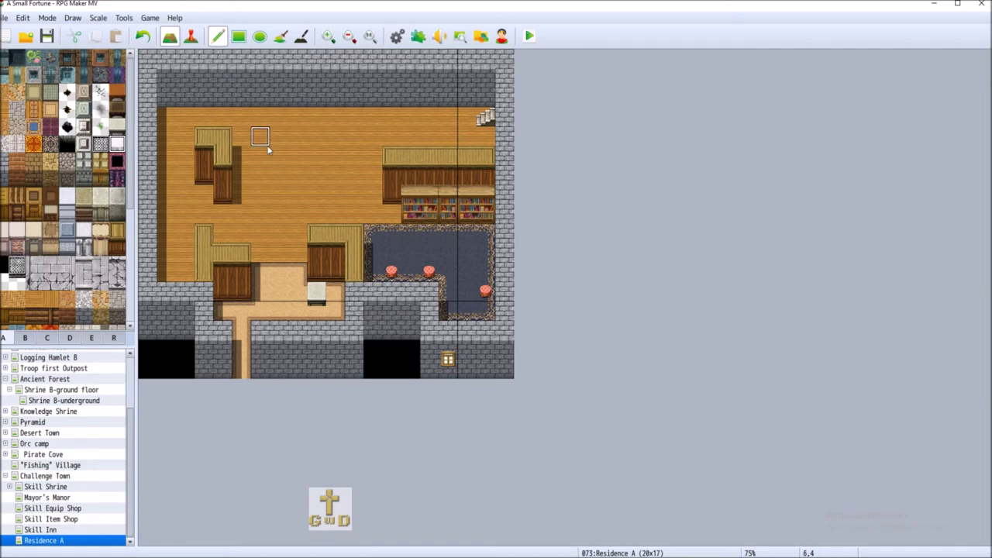
pyautogui.moveTo(273, 156)
pyautogui.mouseDown()
pyautogui.moveTo(275, 176)
pyautogui.moveTo(279, 155)
pyautogui.mouseUp()
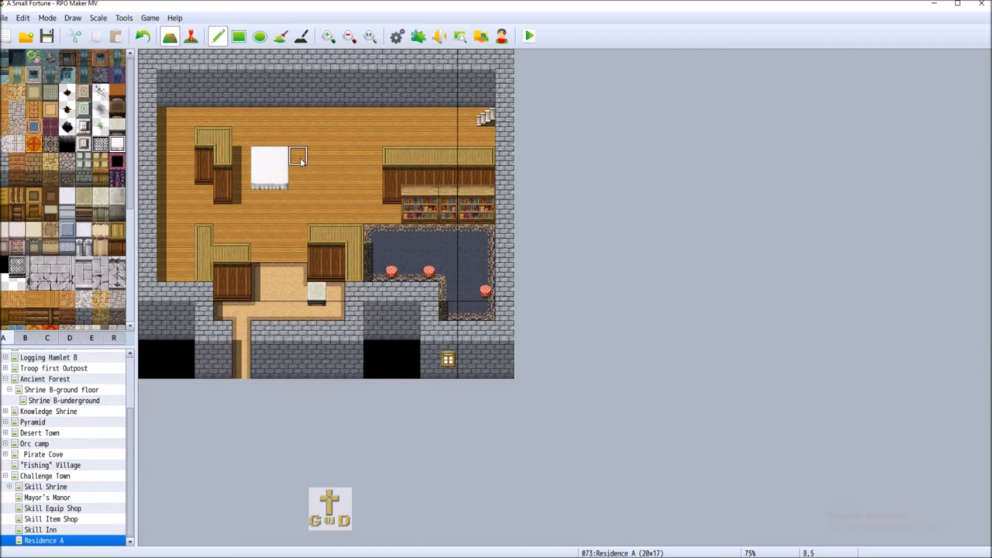
pyautogui.click(143, 36)
pyautogui.click(279, 157)
pyautogui.moveTo(283, 173)
pyautogui.mouseDown()
pyautogui.moveTo(306, 184)
pyautogui.moveTo(317, 163)
pyautogui.moveTo(307, 163)
pyautogui.moveTo(335, 175)
pyautogui.mouseUp()
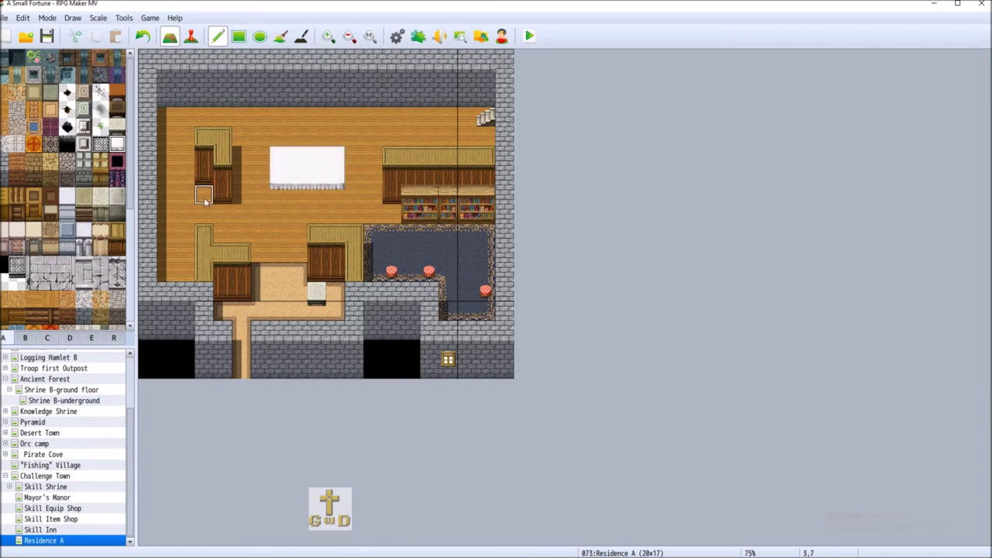
# - Arrange six wooden stools around the white table: one at each end, two along the front and two behind it
pyautogui.click(25, 337)
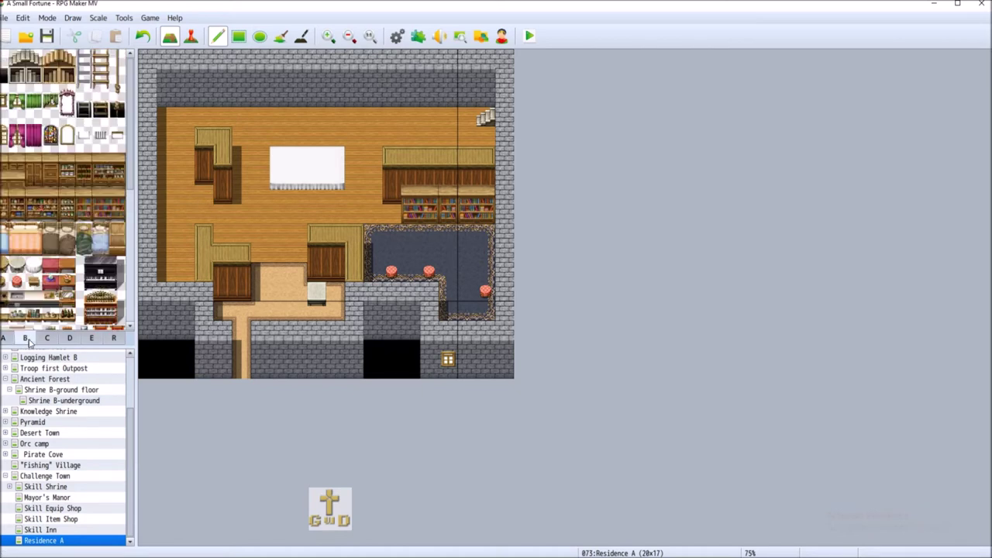
pyautogui.click(34, 281)
pyautogui.click(276, 195)
pyautogui.click(312, 197)
pyautogui.click(355, 172)
pyautogui.click(261, 174)
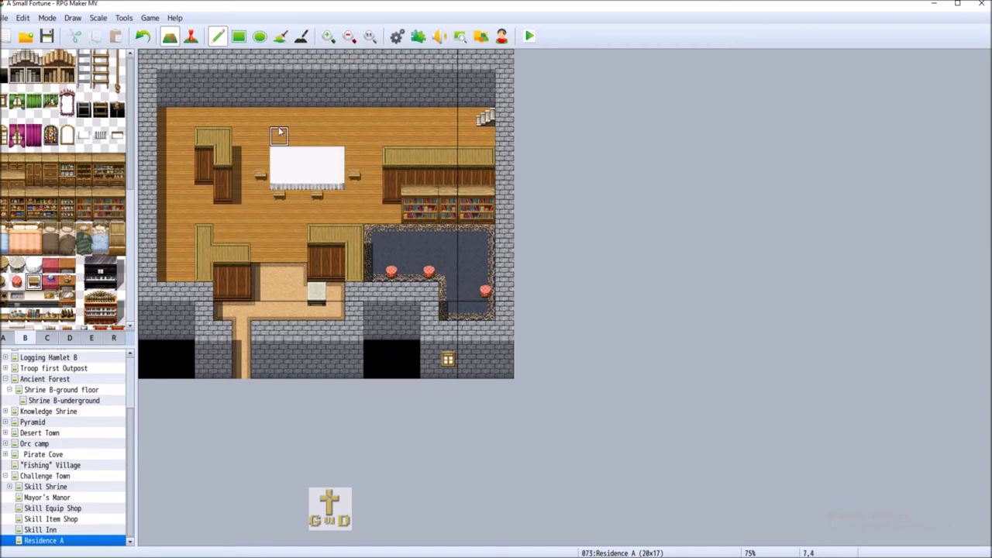
pyautogui.click(142, 36)
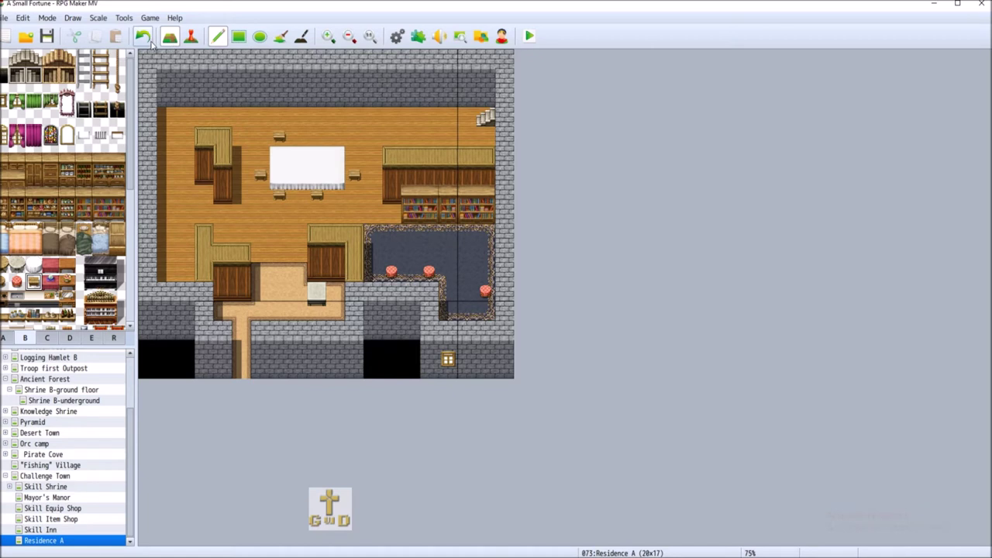
pyautogui.click(298, 138)
pyautogui.click(335, 138)
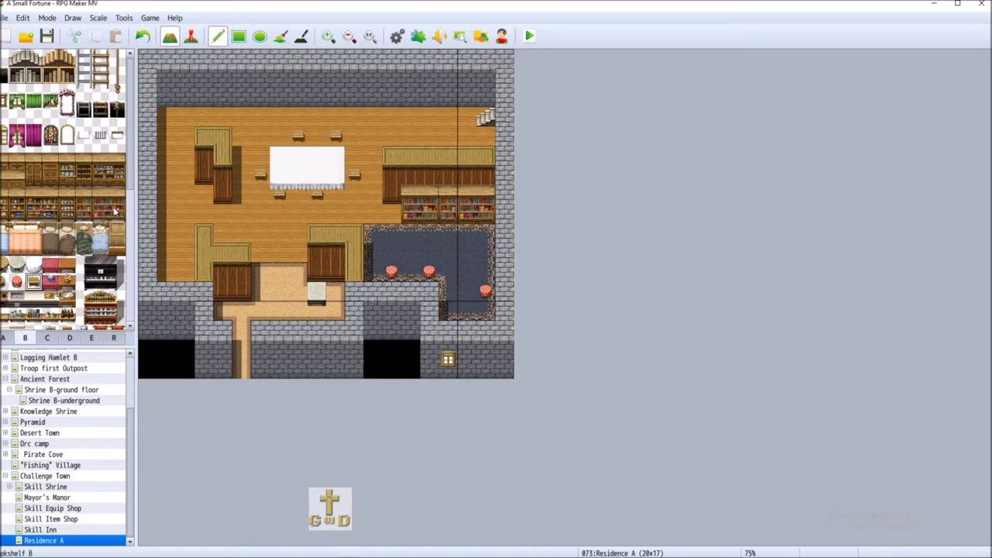
# - Put a round pie on the front-left tile of the white table
pyautogui.click(46, 338)
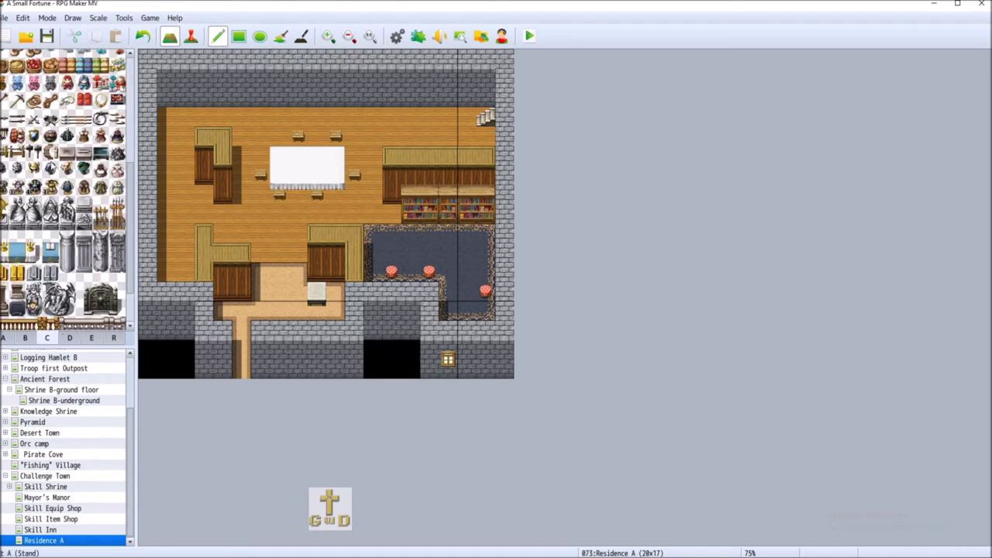
pyautogui.scroll(3, 53, 167)
pyautogui.scroll(4, 68, 127)
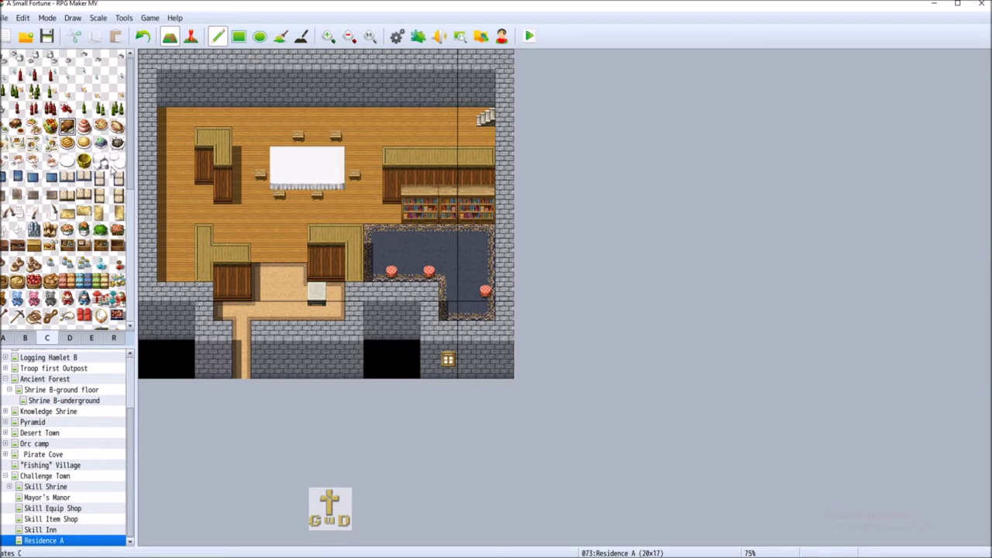
pyautogui.click(67, 143)
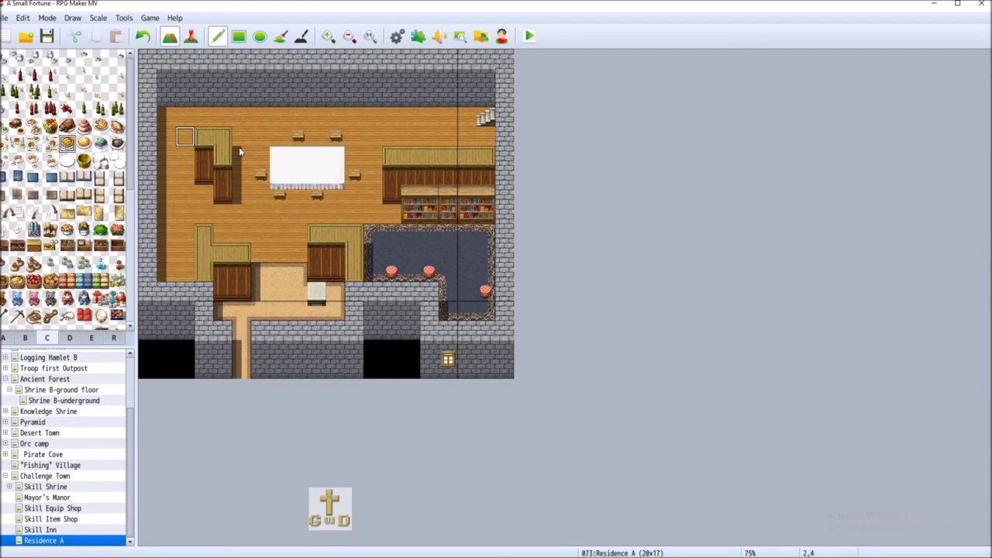
pyautogui.click(279, 175)
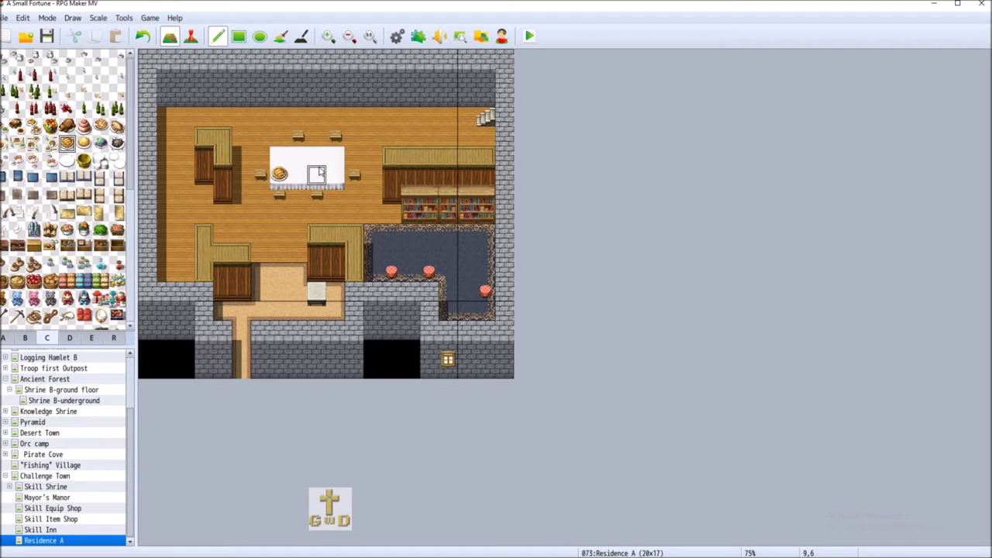
# - Set a plated meal and a food bowl on the table's two middle back tiles, and a dinner set in front of the bowl
pyautogui.moveTo(32, 126); pyautogui.dragTo(50, 126)
pyautogui.click(299, 159)
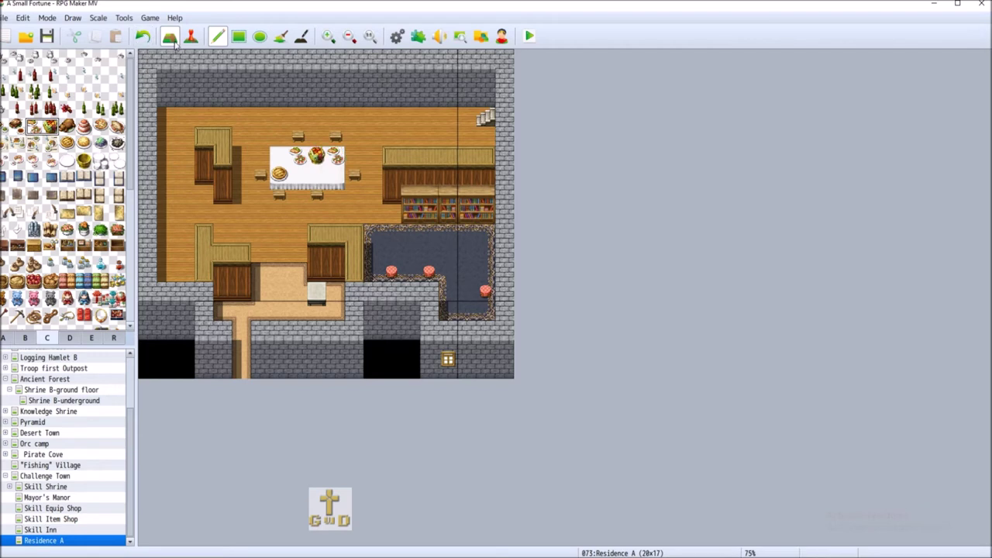
pyautogui.click(143, 36)
pyautogui.click(298, 155)
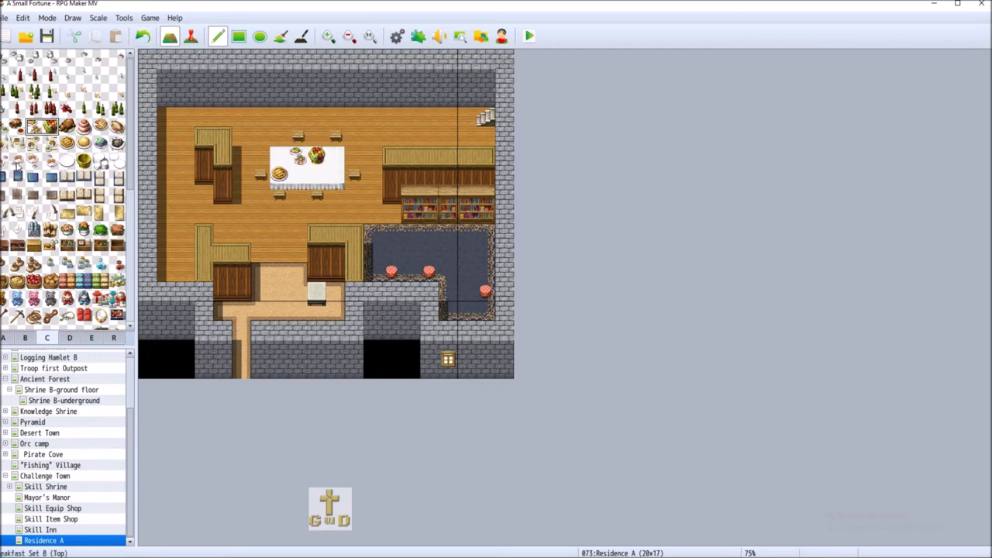
pyautogui.click(17, 162)
pyautogui.click(318, 174)
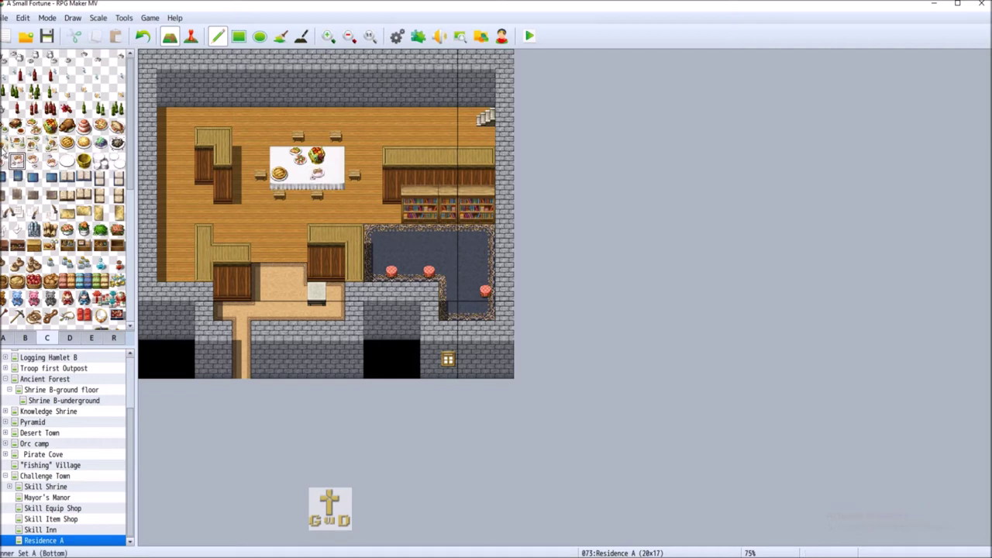
# - Add green bottles to the table's back-left tile and a roast meat dish to its front-right tile
pyautogui.click(34, 92)
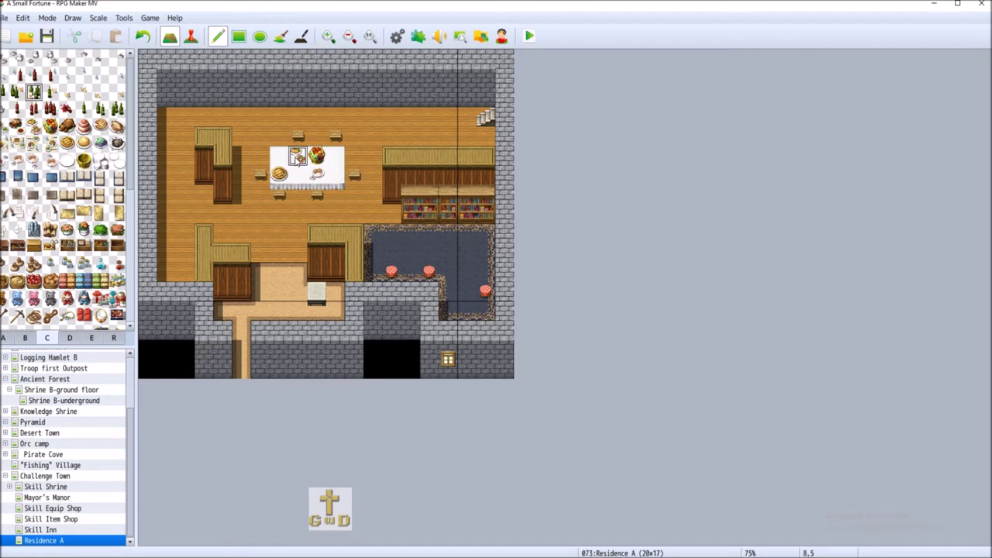
pyautogui.click(280, 157)
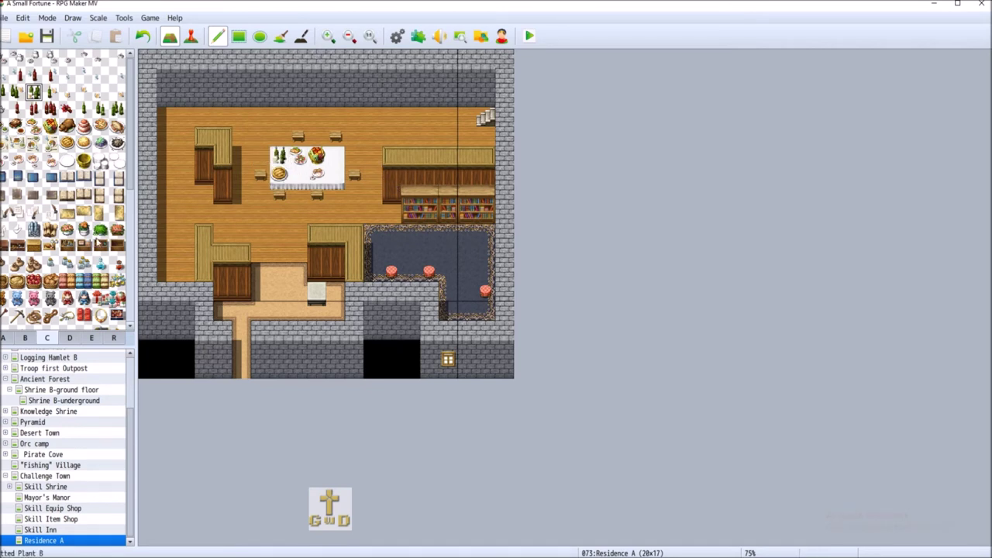
pyautogui.click(84, 161)
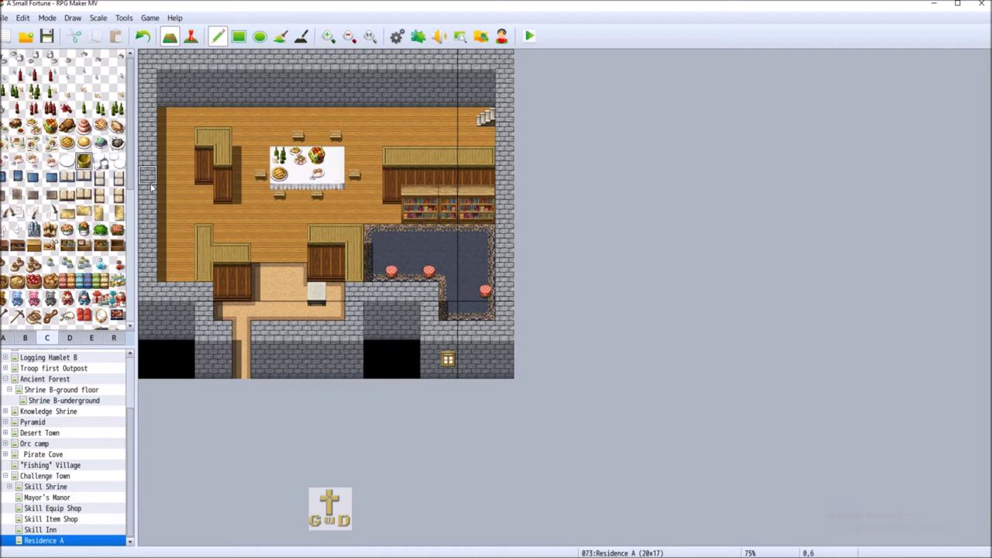
pyautogui.click(16, 126)
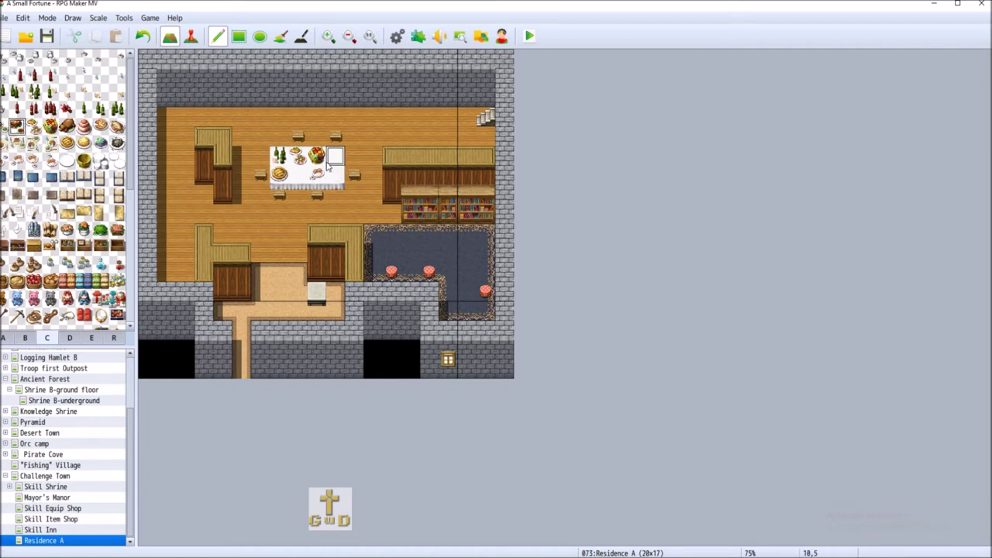
pyautogui.click(329, 169)
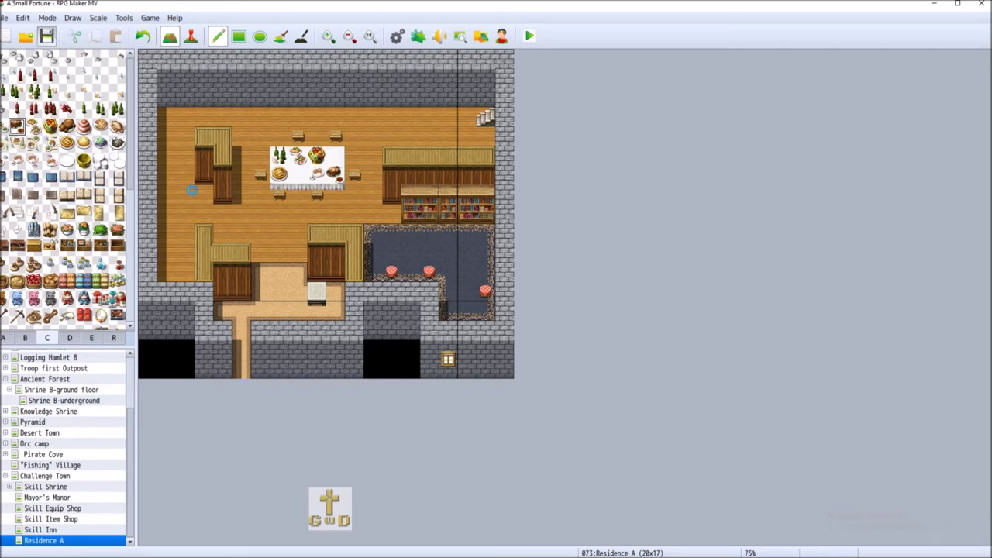
# - Extend the top of the wooden partition near the stairs one tile upward at its left end
pyautogui.click(4, 338)
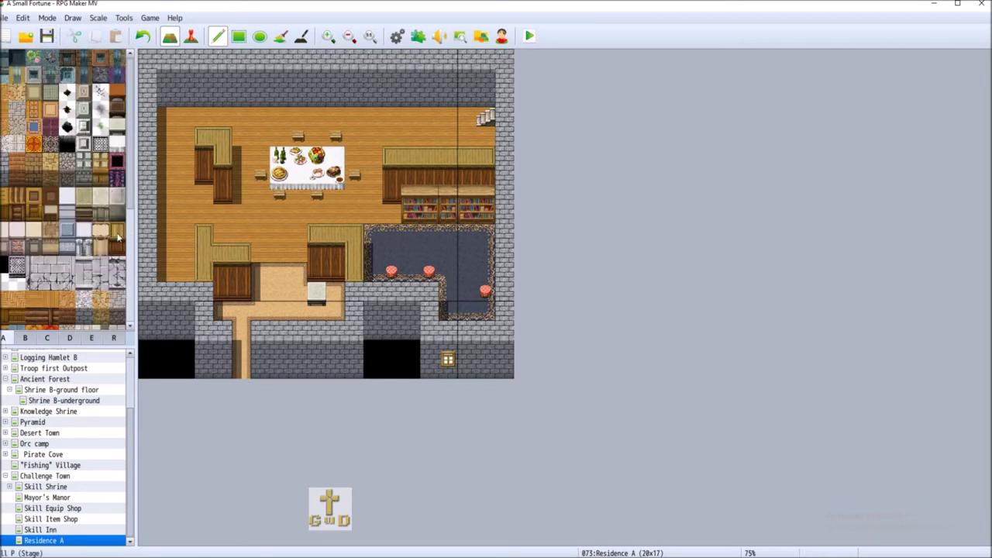
pyautogui.click(391, 136)
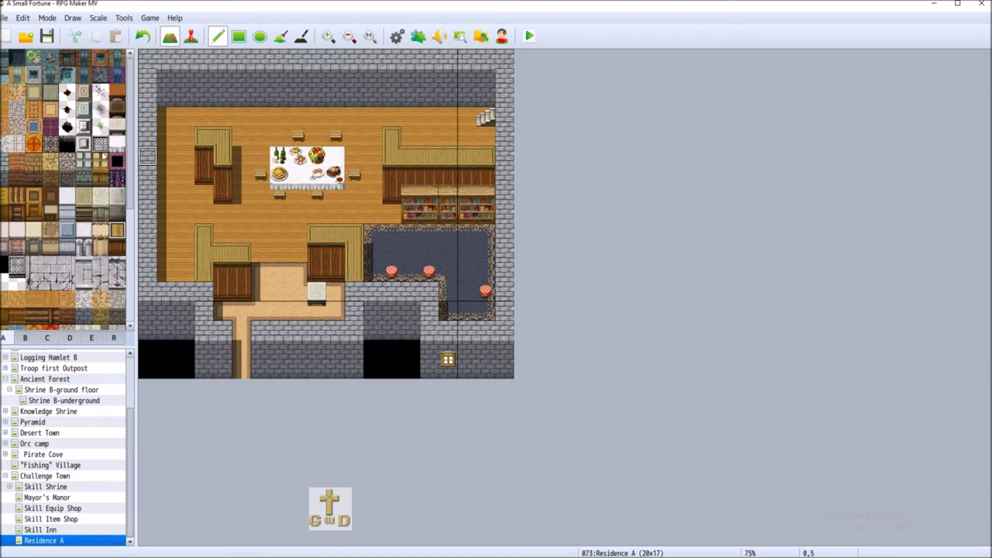
# - Place a kitchen stove in the upper-left corner of the wooden floor and pick the kitchen counter tiles
pyautogui.click(24, 338)
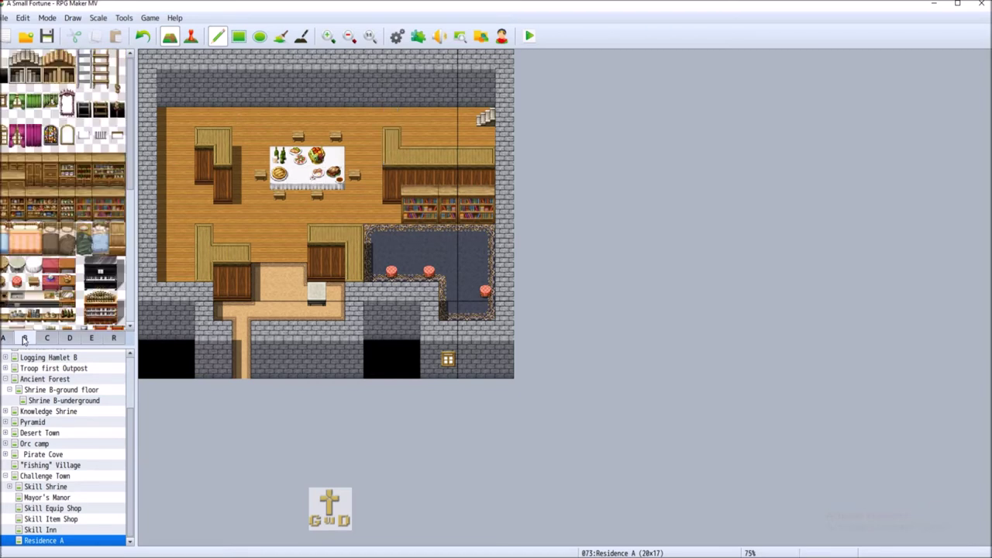
pyautogui.scroll(-3, 2, 221)
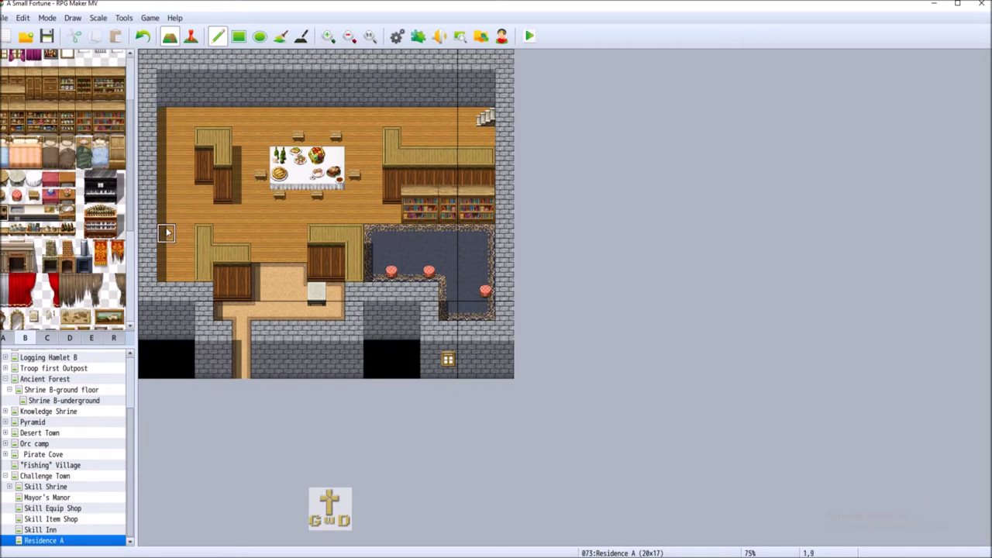
pyautogui.click(162, 121)
pyautogui.moveTo(28, 216); pyautogui.dragTo(17, 214)
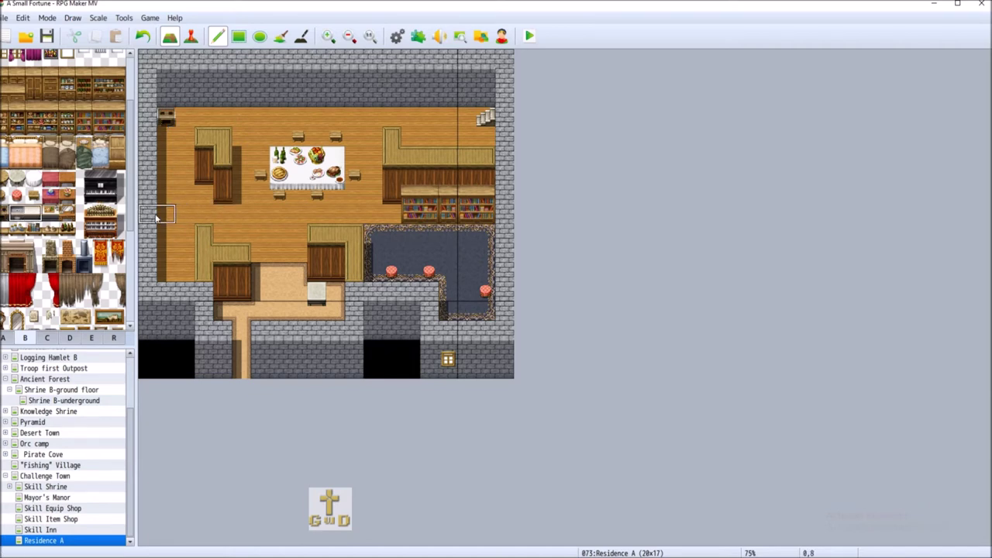
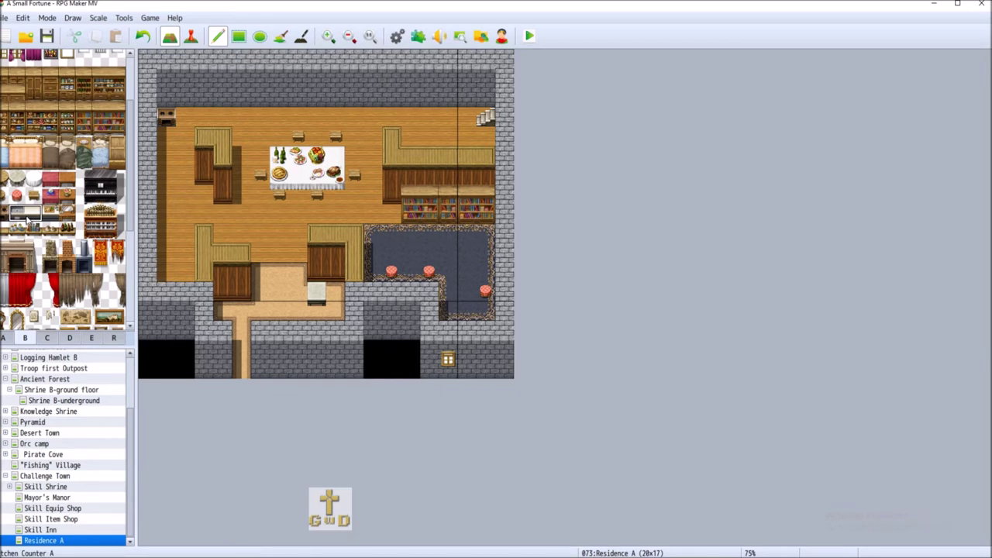
# - Reshape the upper-left wooden partition into a plain block two tiles wide, with a one-tile top above a two-tile-high face
pyautogui.moveTo(92, 176); pyautogui.dragTo(116, 197)
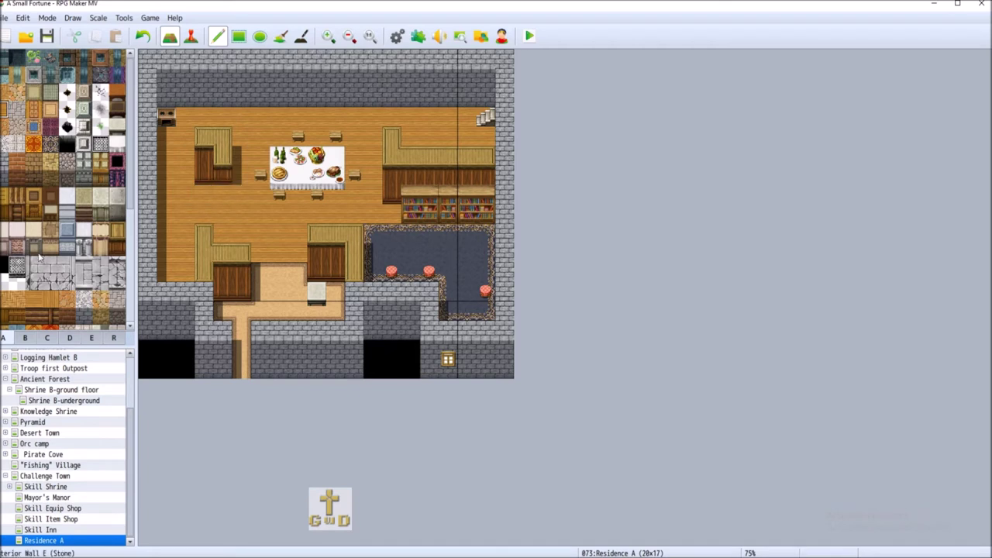
pyautogui.click(117, 246)
pyautogui.click(222, 155)
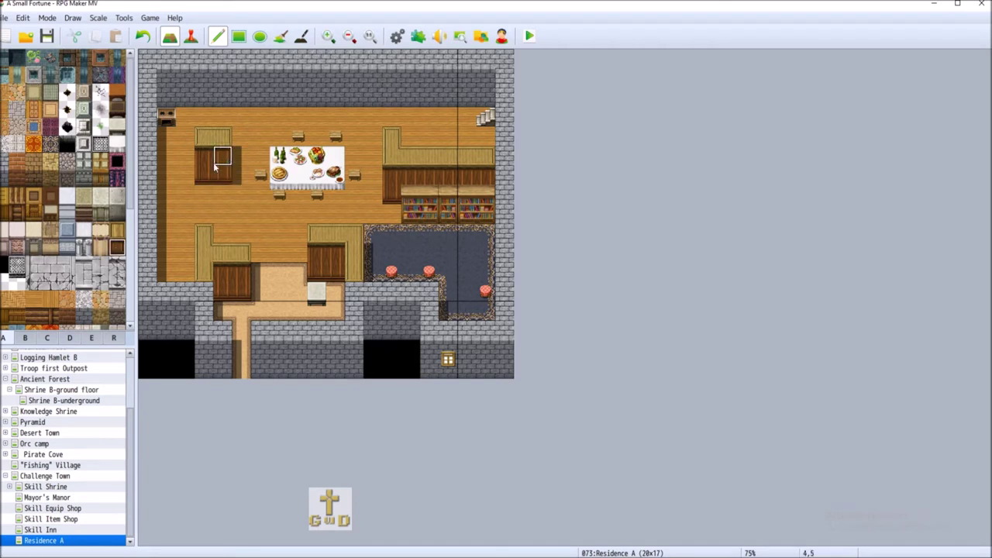
# - Place one black upright piano against the front of the upper-left partition, starting at tile 2,6
pyautogui.click(25, 338)
pyautogui.moveTo(86, 178); pyautogui.dragTo(116, 198)
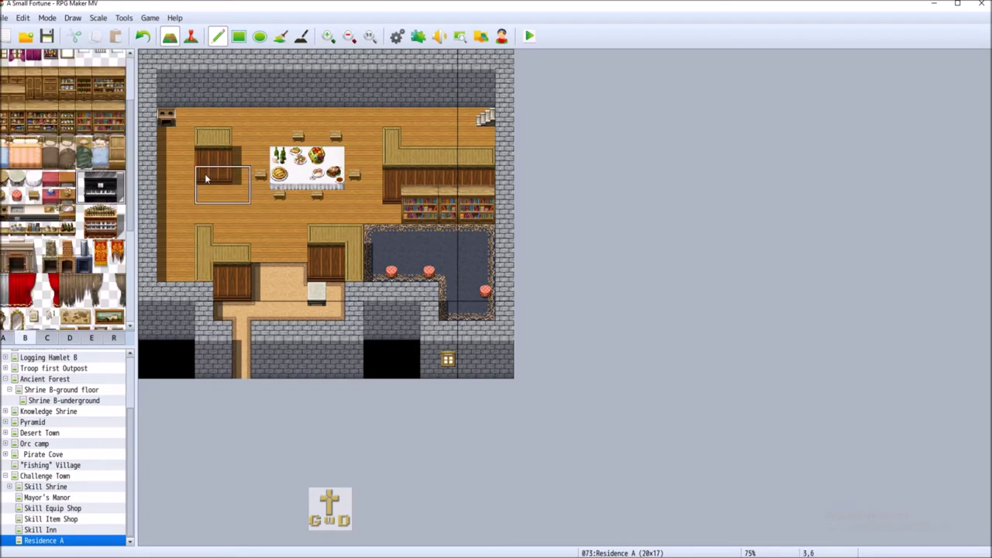
pyautogui.moveTo(199, 178); pyautogui.dragTo(227, 193)
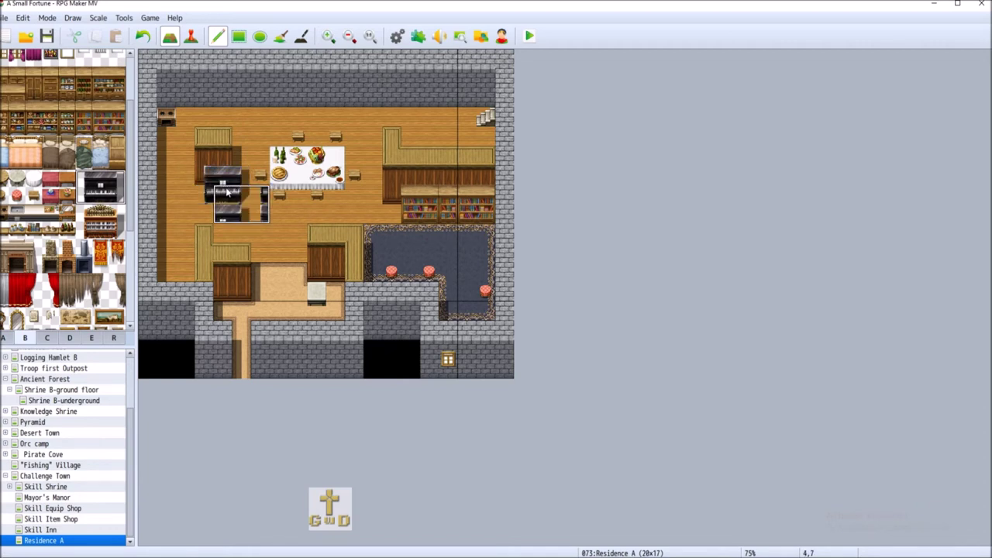
pyautogui.click(143, 36)
pyautogui.click(201, 171)
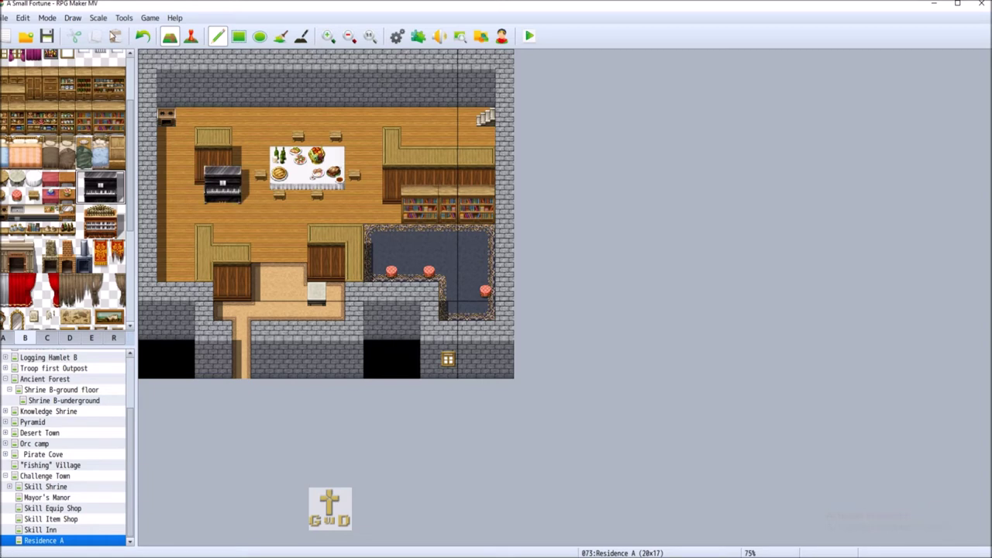
pyautogui.click(143, 35)
pyautogui.click(191, 172)
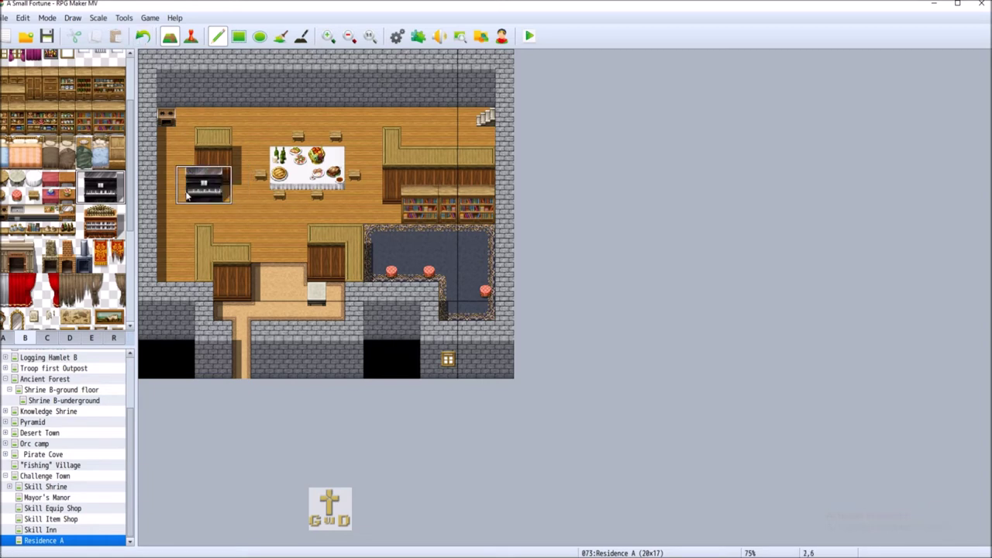
# - Remove the black piano from in front of the upper-left partition, including a trial placement at tile 4,8
pyautogui.click(137, 38)
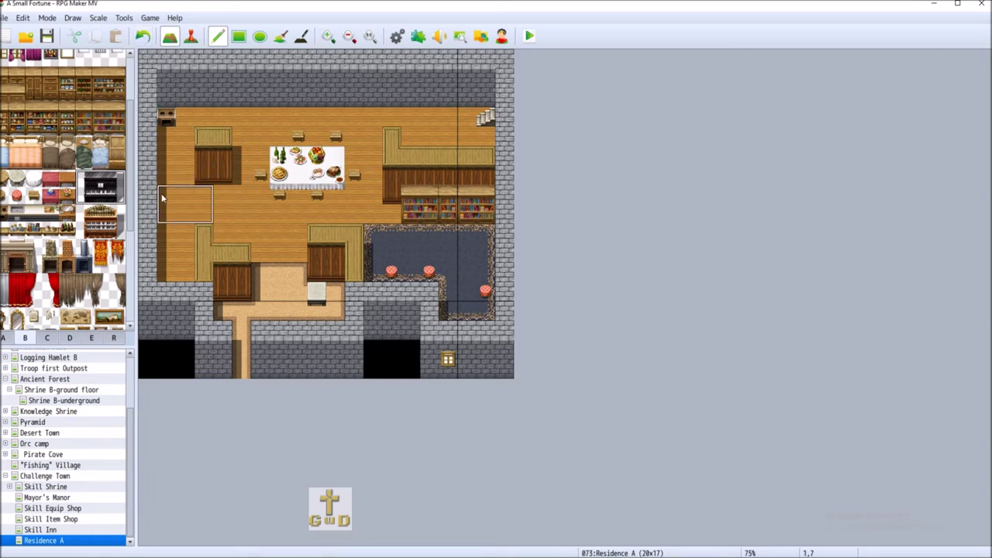
pyautogui.click(220, 226)
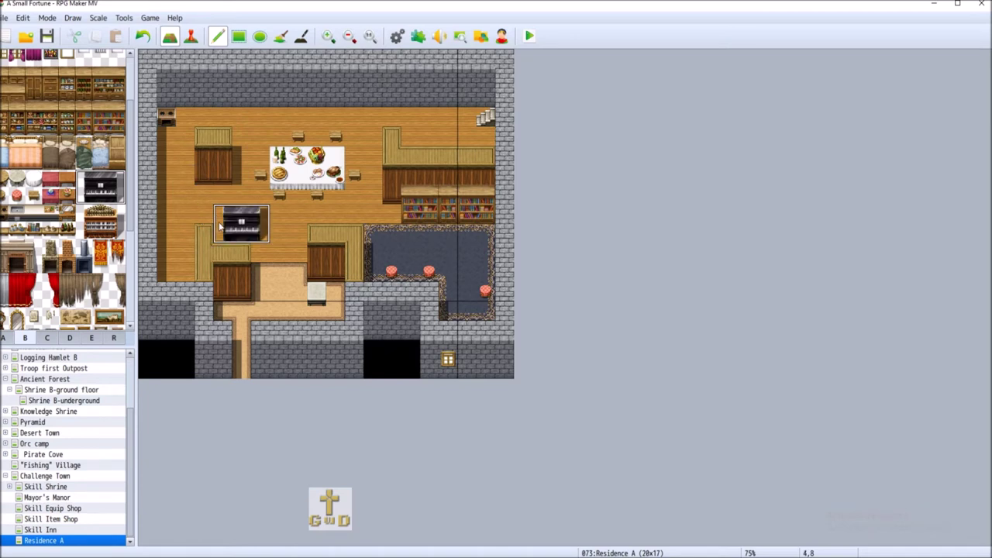
pyautogui.click(142, 36)
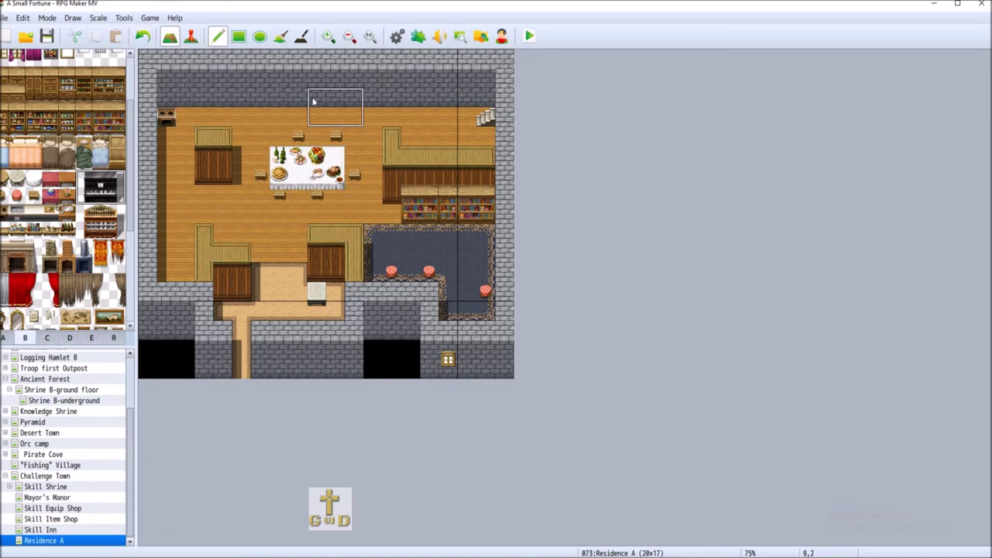
# - Replace the whole upper-left wooden partition with plain wooden floor tiles
pyautogui.click(4, 339)
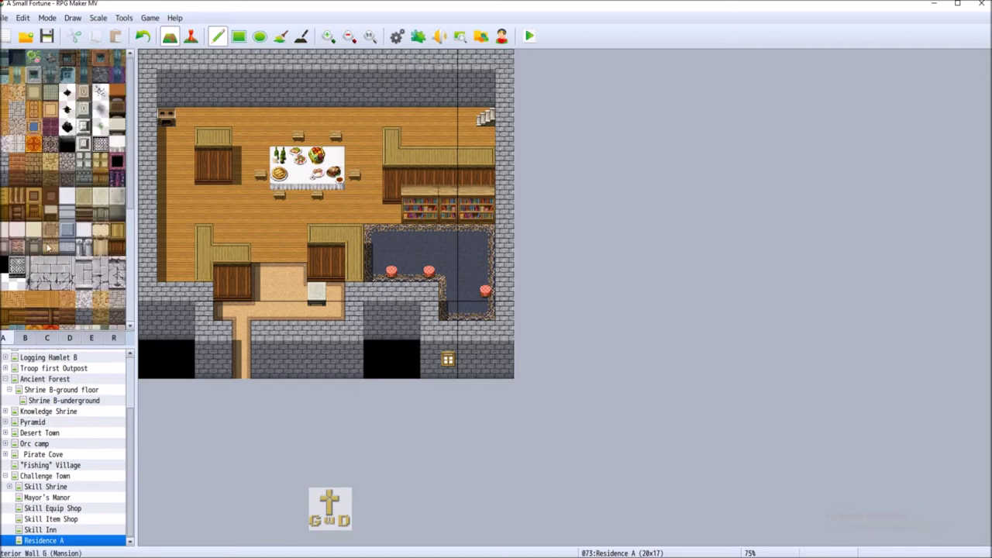
pyautogui.click(9, 95)
pyautogui.moveTo(185, 136)
pyautogui.mouseDown()
pyautogui.moveTo(203, 138)
pyautogui.moveTo(219, 183)
pyautogui.mouseUp()
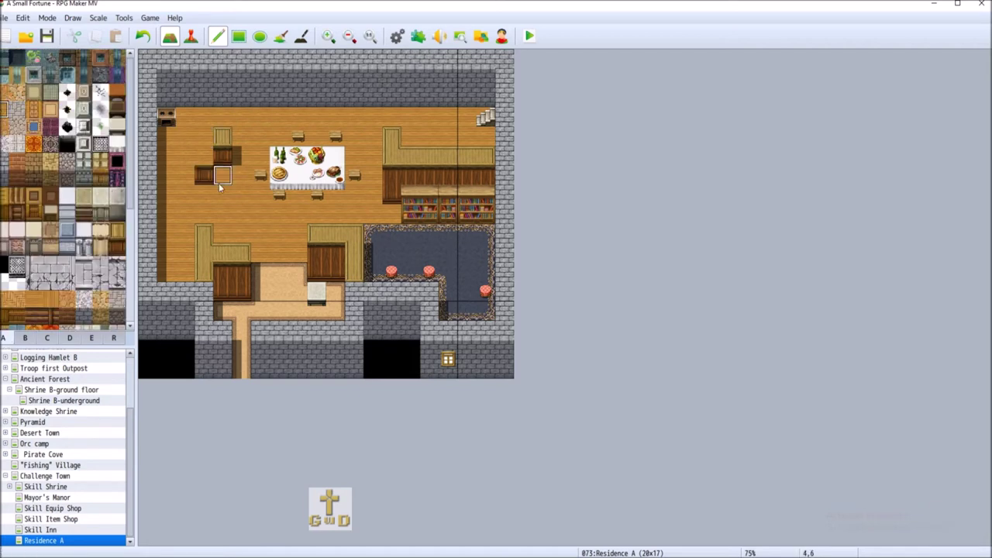
pyautogui.click(223, 136)
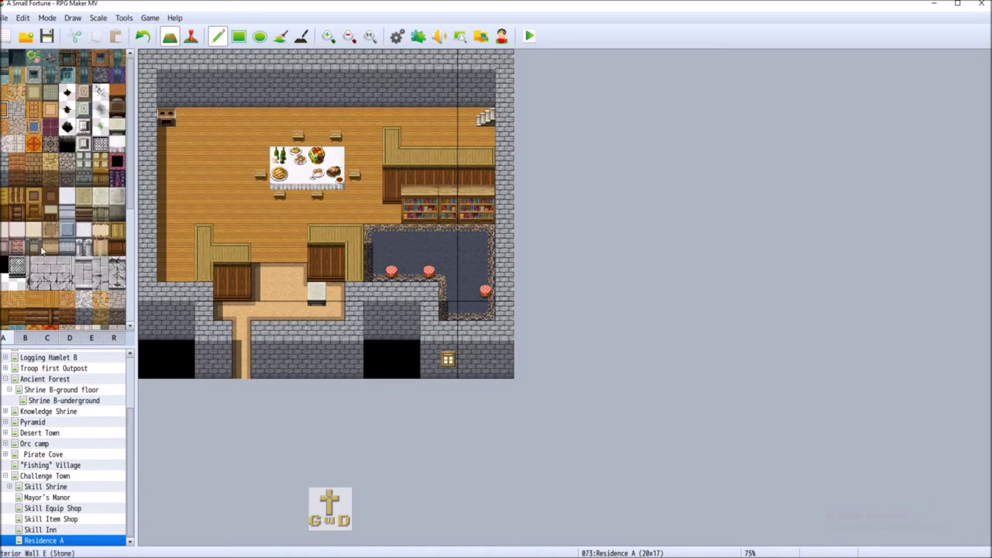
# - Place a three-tile kitchen counter directly right of the stove, from tile 2,3 to tile 4,3
pyautogui.click(239, 36)
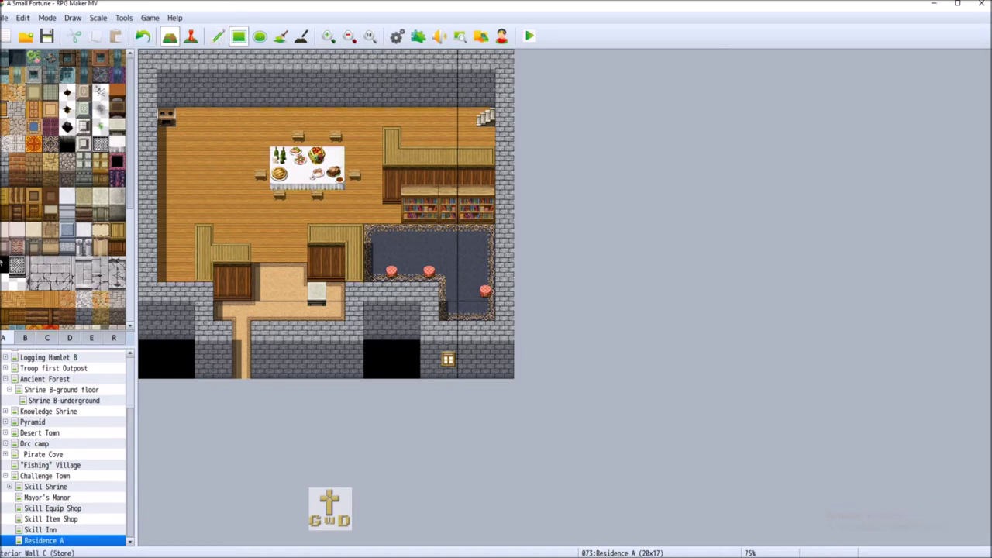
pyautogui.click(26, 339)
pyautogui.moveTo(17, 214); pyautogui.dragTo(48, 214)
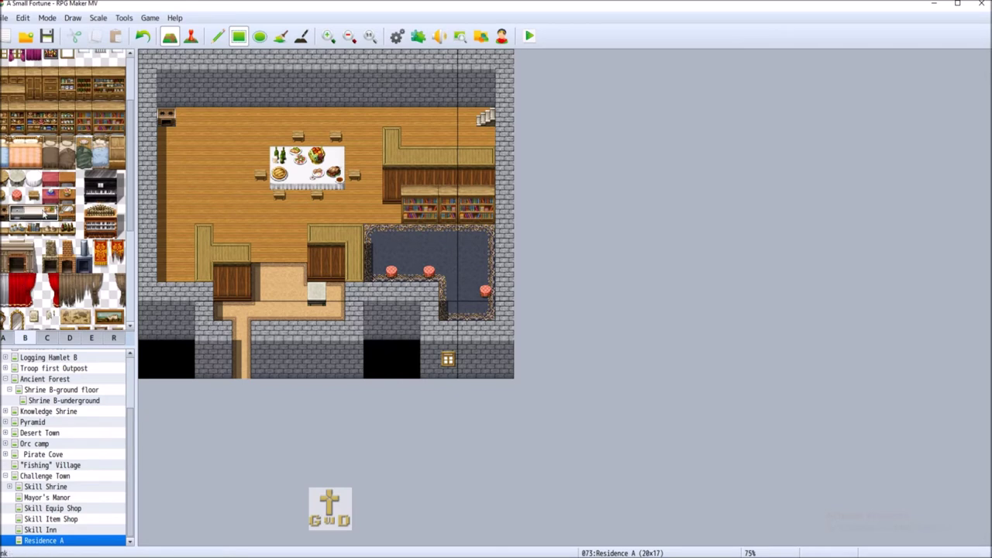
pyautogui.click(167, 116)
pyautogui.moveTo(203, 115)
pyautogui.mouseDown()
pyautogui.moveTo(237, 116)
pyautogui.moveTo(217, 117)
pyautogui.mouseUp()
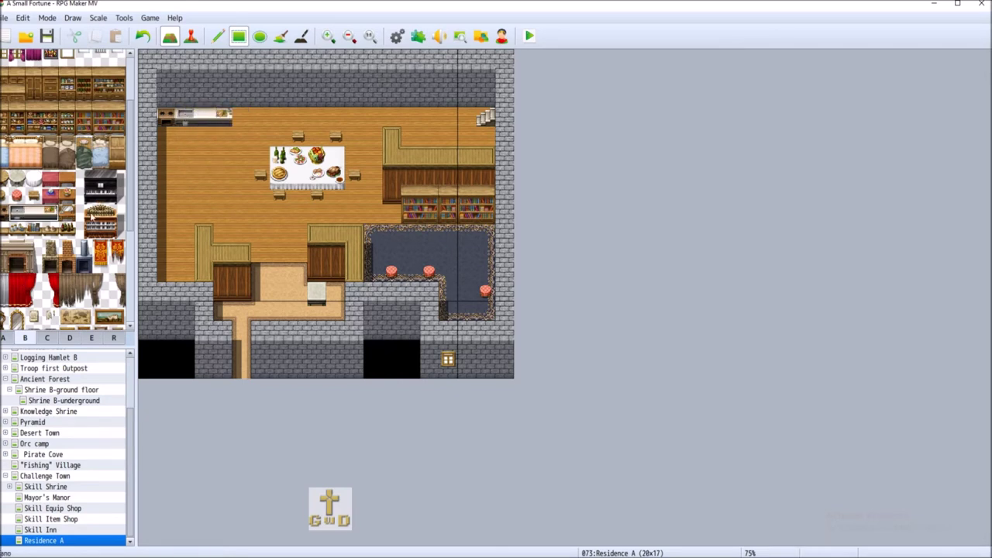
# - Build a one-tile-wide wooden partition right of the kitchen counter in column 5, with a four-tile top from row 1 above a two-tile-high face
pyautogui.click(9, 340)
pyautogui.click(116, 230)
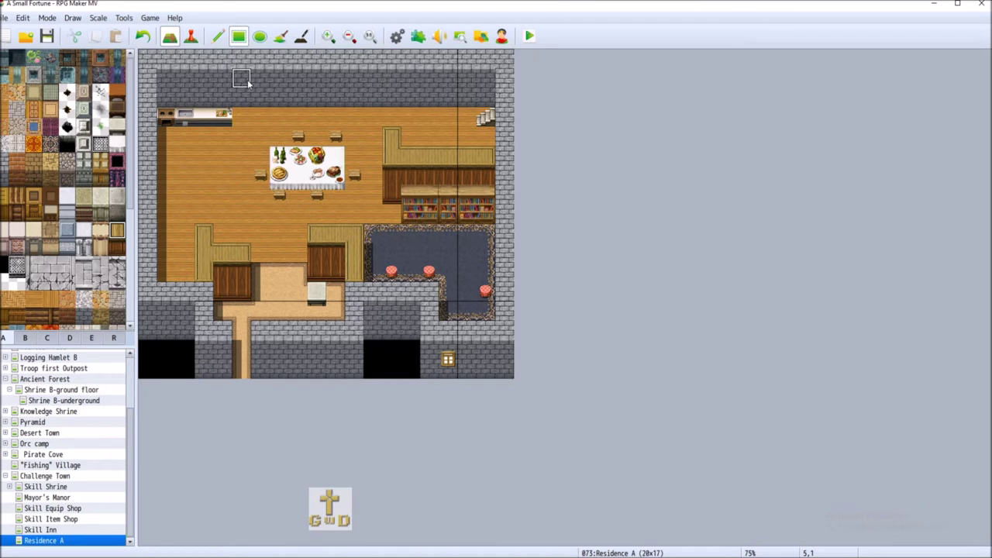
pyautogui.moveTo(247, 79); pyautogui.dragTo(245, 112)
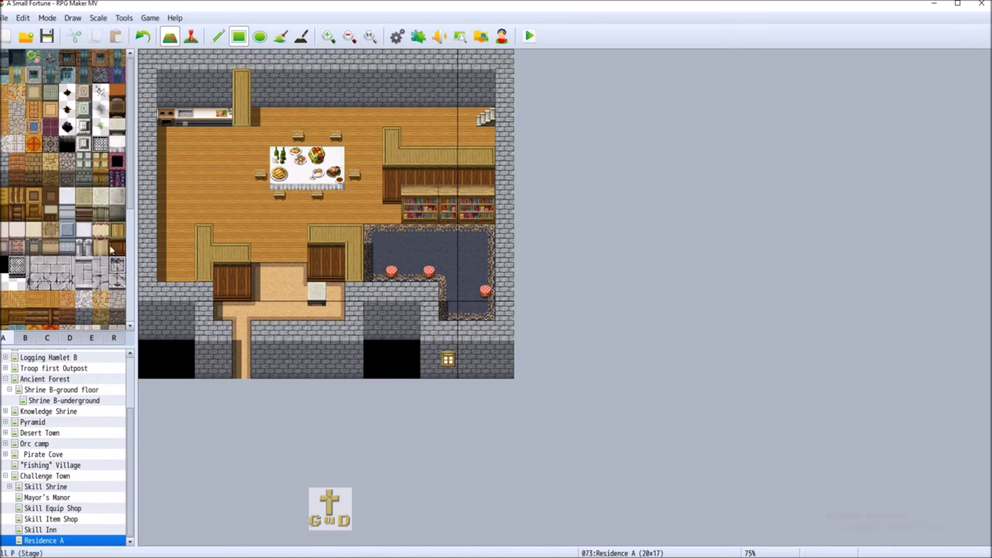
pyautogui.moveTo(247, 133); pyautogui.dragTo(240, 159)
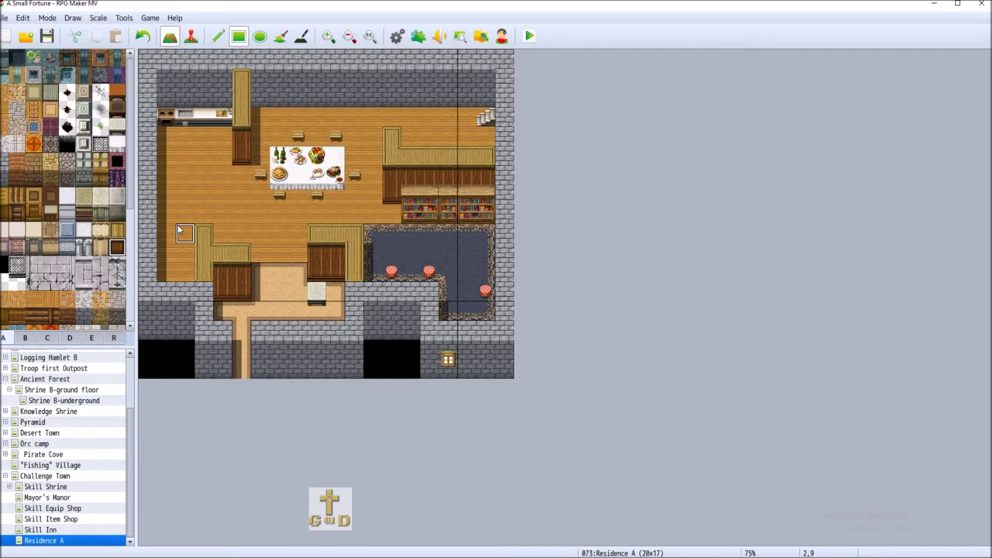
pyautogui.click(117, 230)
pyautogui.click(237, 159)
pyautogui.click(117, 247)
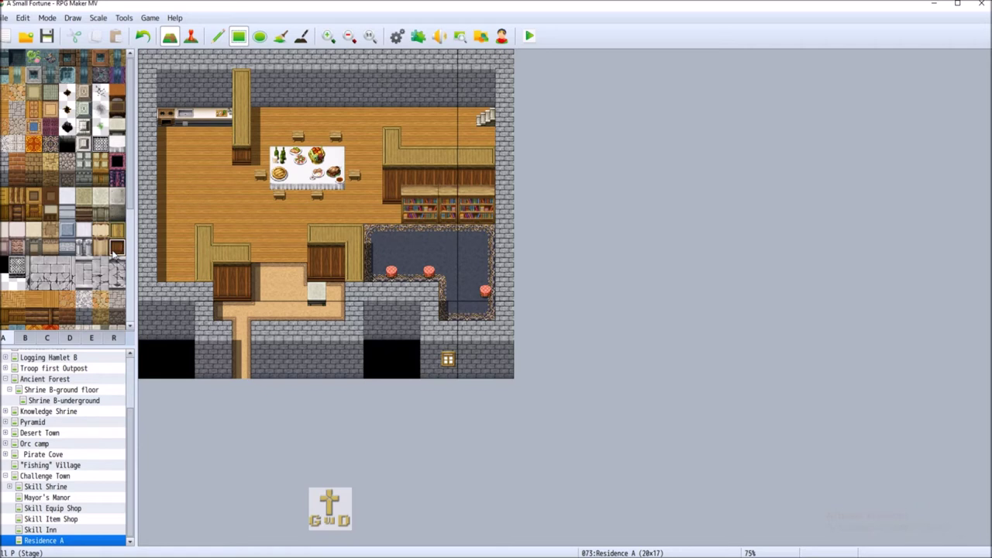
pyautogui.click(241, 173)
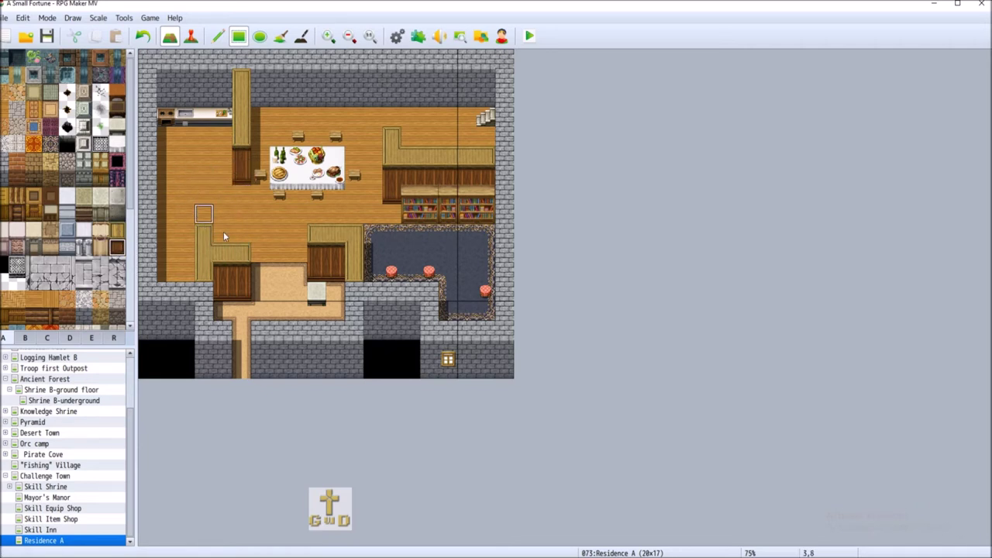
# - Move the lower-left partition's one-tile upward extension from its left end to its right end at tile 5,9
pyautogui.click(117, 230)
pyautogui.click(241, 232)
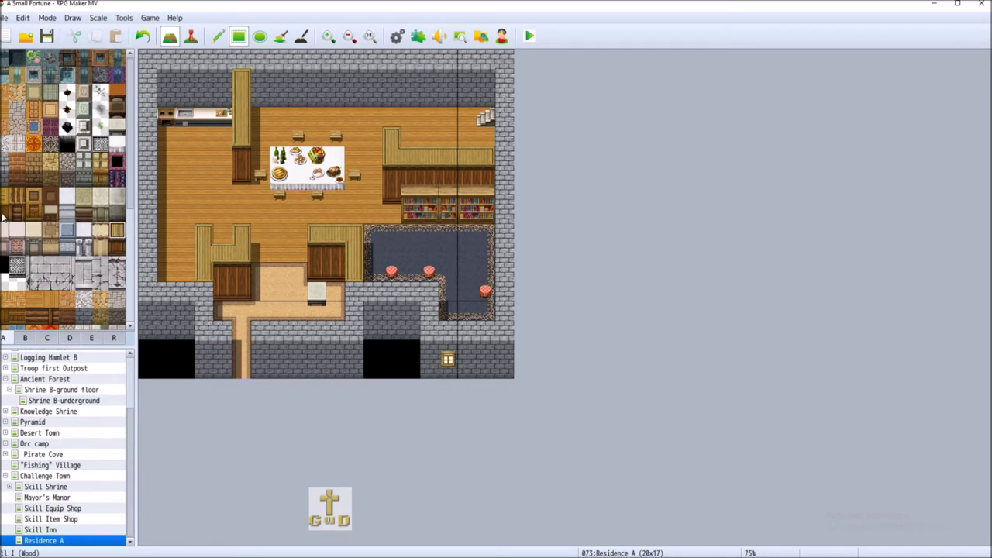
pyautogui.click(204, 237)
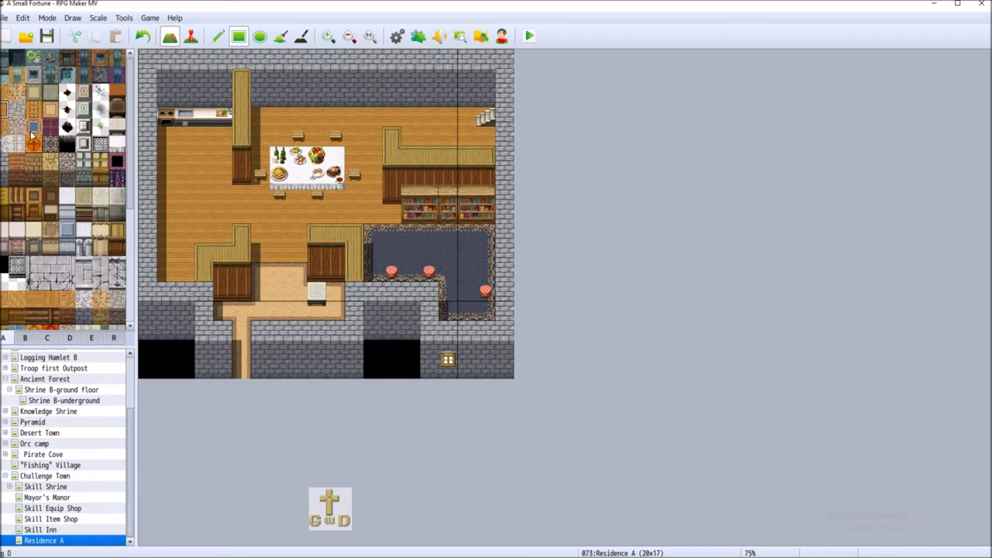
# - Lay gray-green floor matting four by two tiles below the kitchen counter and two by two tiles in the wooden floor's lower-left corner
pyautogui.click(49, 93)
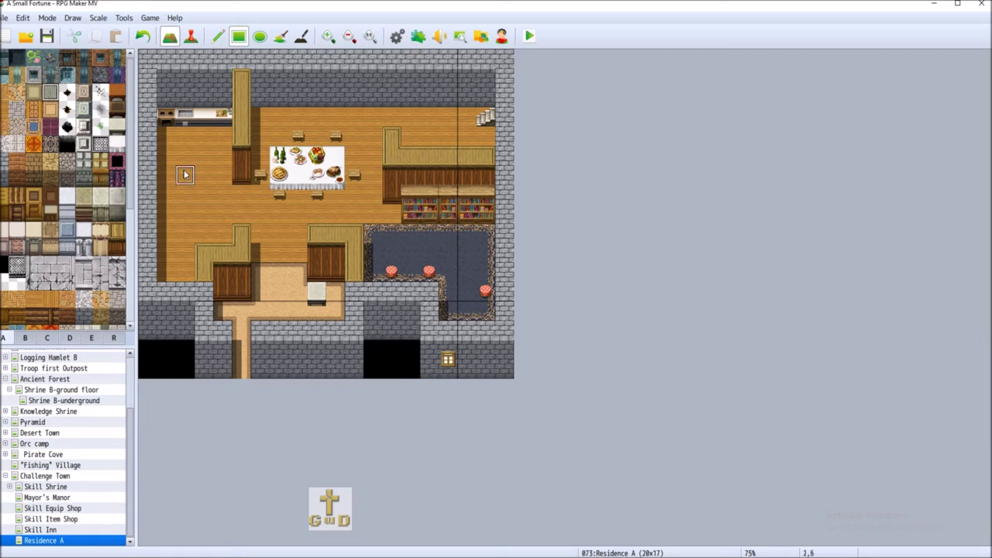
pyautogui.moveTo(166, 139); pyautogui.dragTo(225, 159)
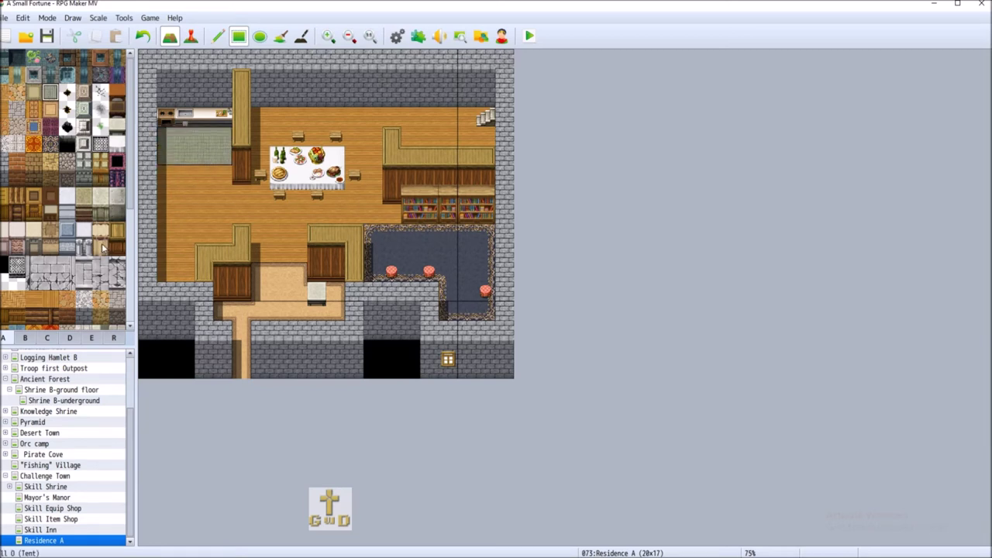
pyautogui.moveTo(176, 264); pyautogui.dragTo(166, 279)
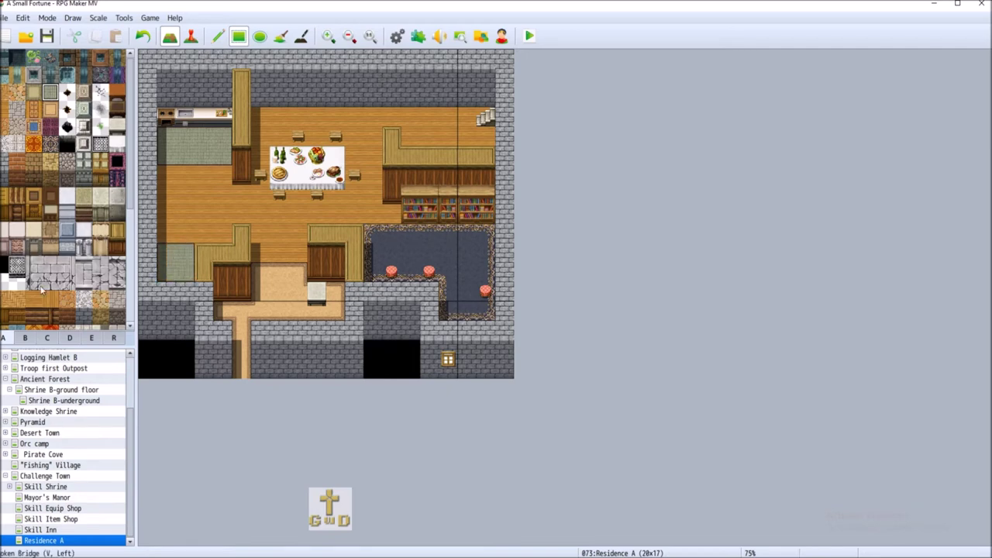
# - Place two barrels and a wooden crate on the lower-left matting at tiles 1,10, 1,11 and 2,11, and save the project
pyautogui.click(25, 338)
pyautogui.scroll(-5, 31, 271)
pyautogui.click(17, 235)
pyautogui.click(166, 253)
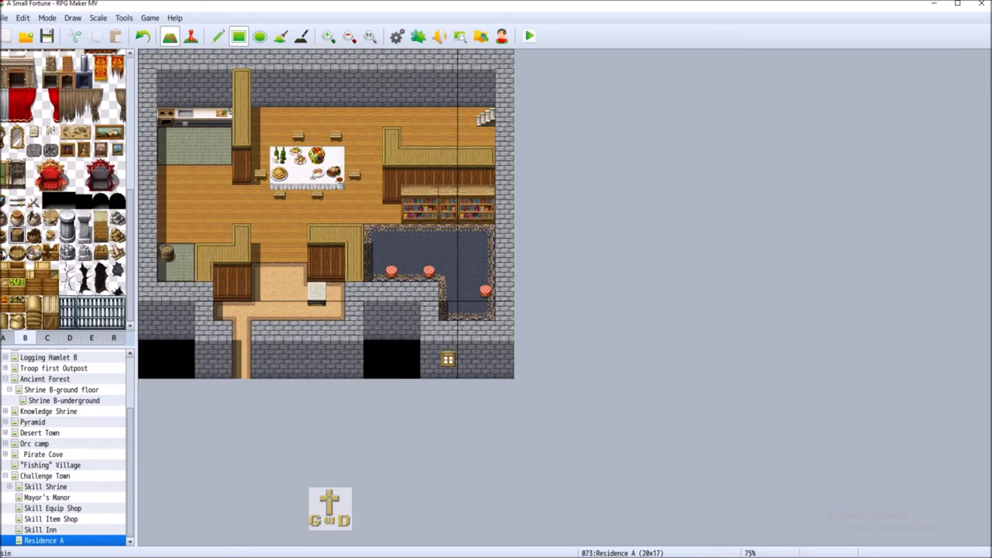
pyautogui.click(166, 271)
pyautogui.click(184, 271)
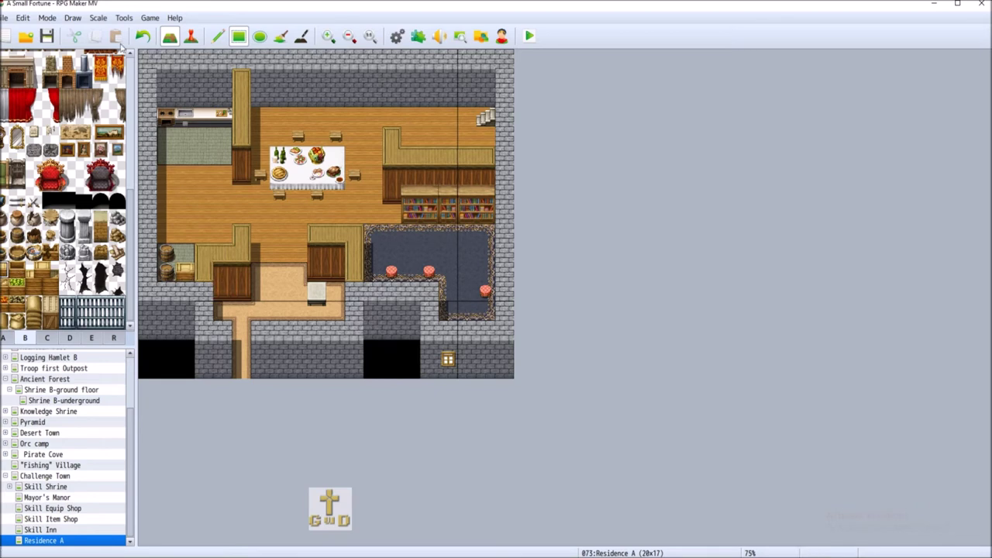
pyautogui.click(46, 35)
pyautogui.moveTo(68, 133); pyautogui.dragTo(82, 132)
# - Create a new map under Residence A and name it "Residence A-2"
pyautogui.rightClick(62, 541)
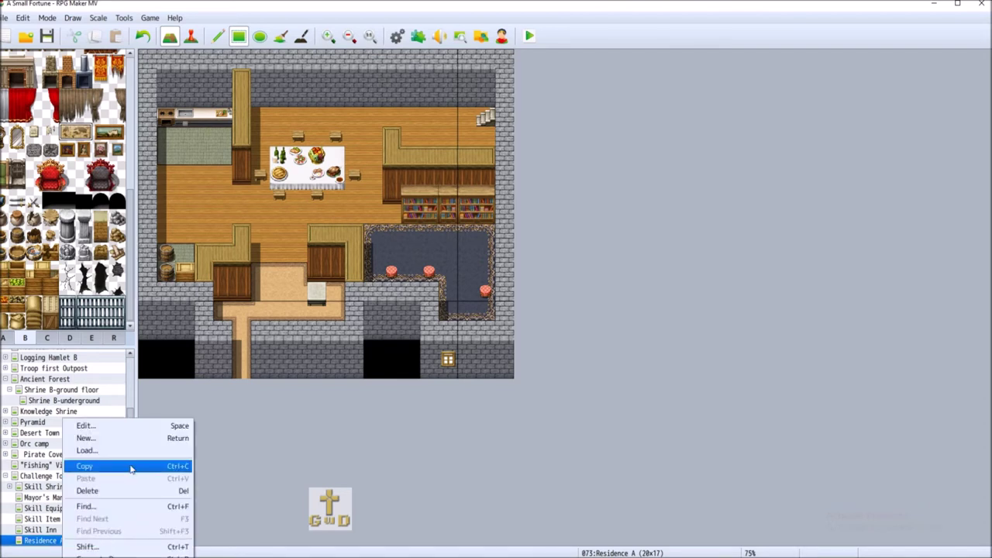
pyautogui.click(117, 438)
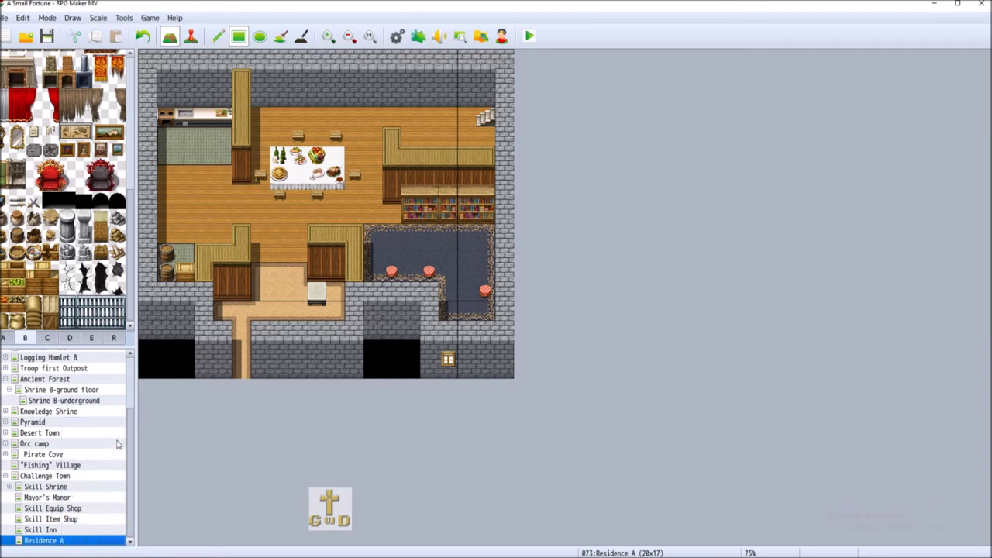
pyautogui.write('Residence')
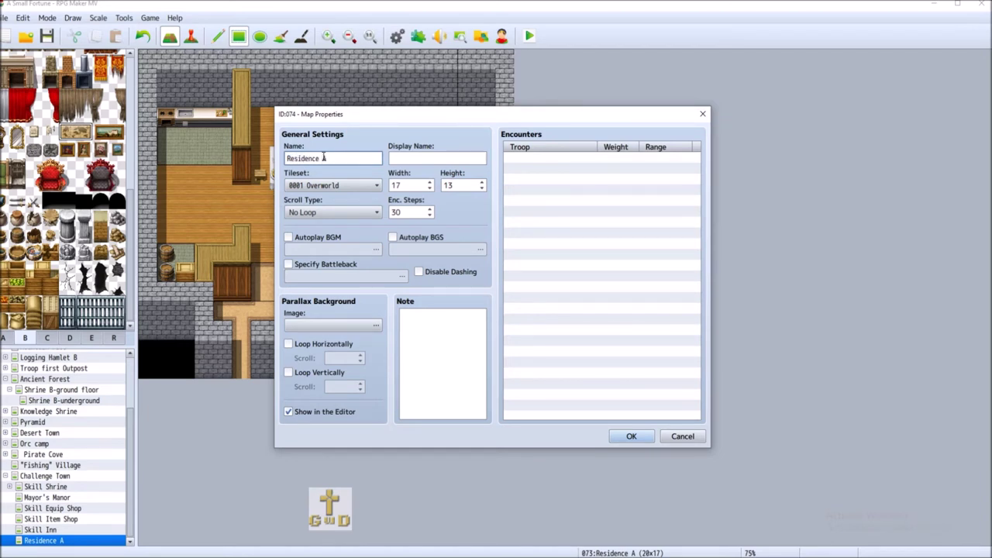
pyautogui.write('A-2')
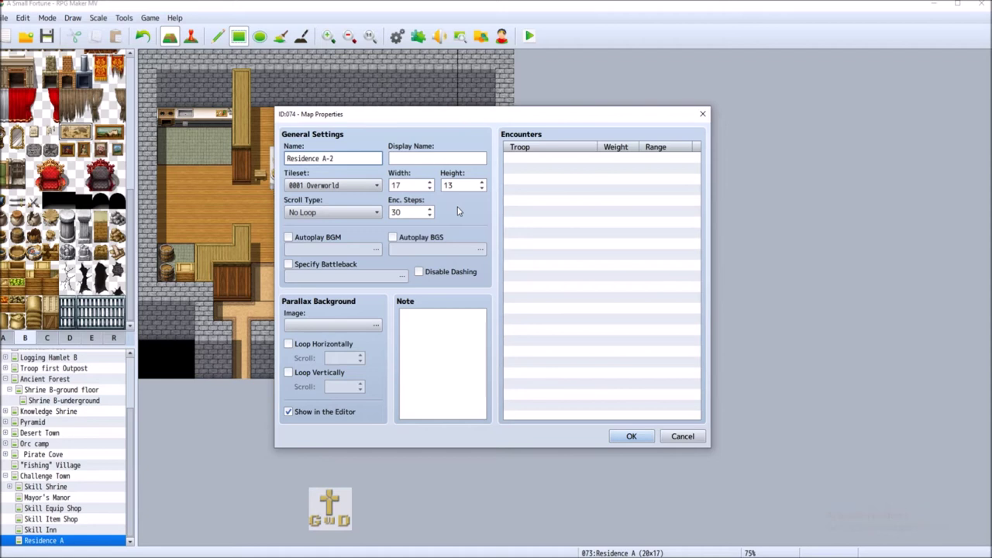
# - Give the new map the 0003 Inside tileset, a width of 20 and a height of 17, and create it
pyautogui.click(341, 185)
pyautogui.click(337, 224)
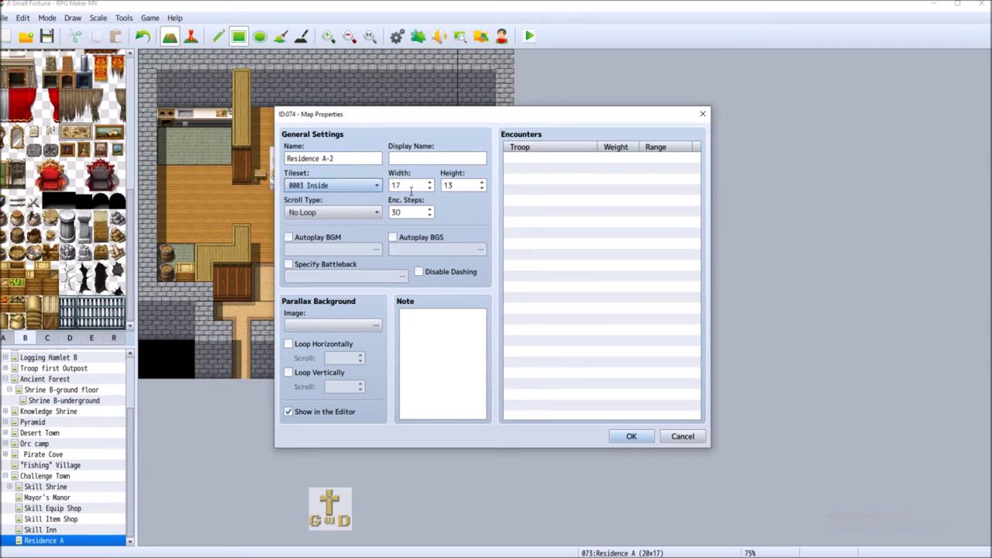
pyautogui.click(430, 182)
pyautogui.click(430, 183)
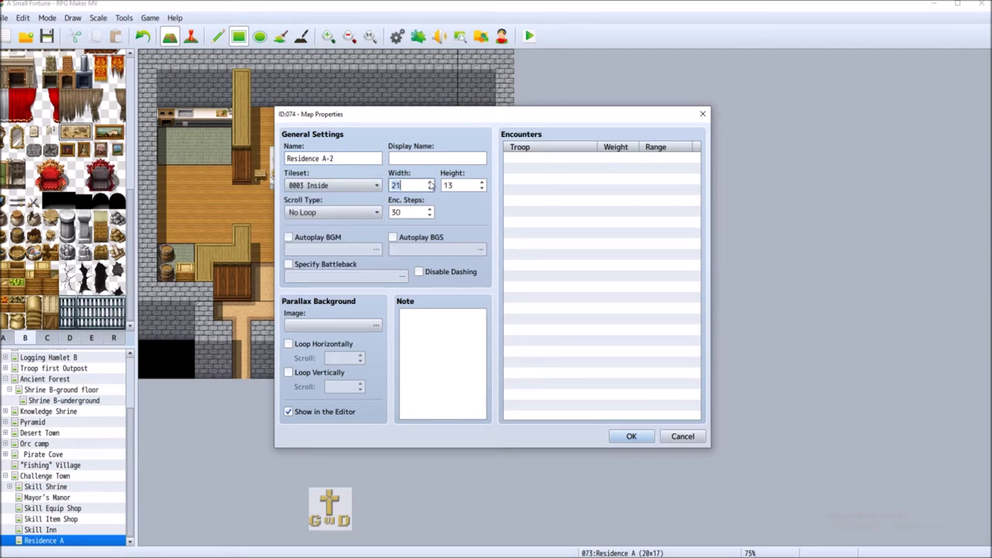
pyautogui.click(430, 183)
pyautogui.click(482, 186)
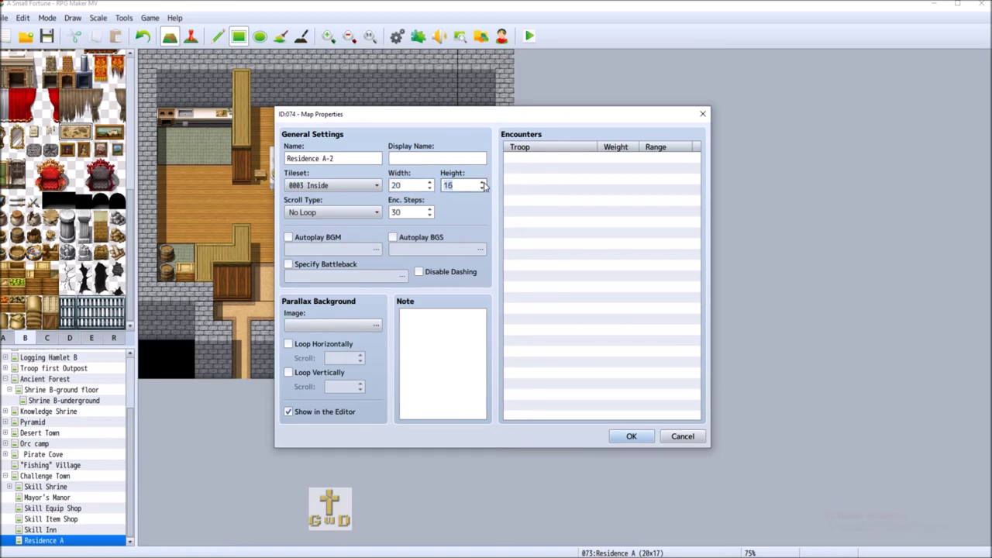
pyautogui.click(630, 436)
# - Fill the entire Residence A-2 map with black tiles and cover tiles 1,1 to 18,15 with wooden flooring
pyautogui.click(3, 338)
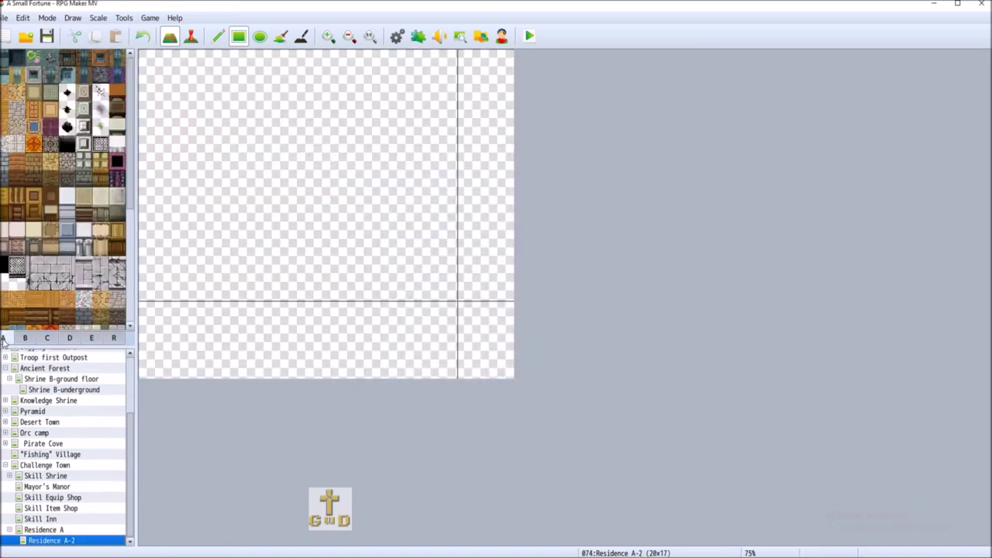
pyautogui.click(147, 78)
pyautogui.moveTo(151, 68); pyautogui.dragTo(507, 372)
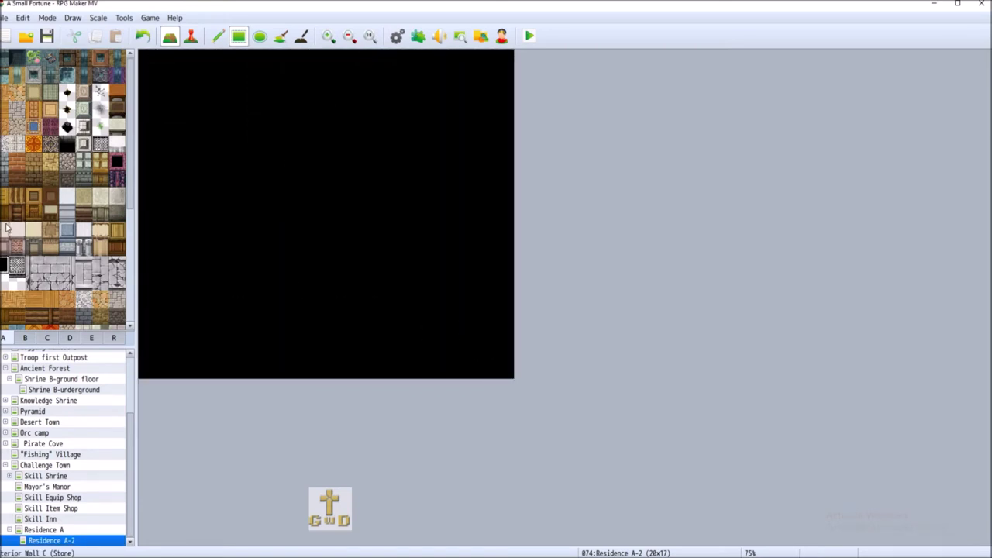
pyautogui.click(5, 113)
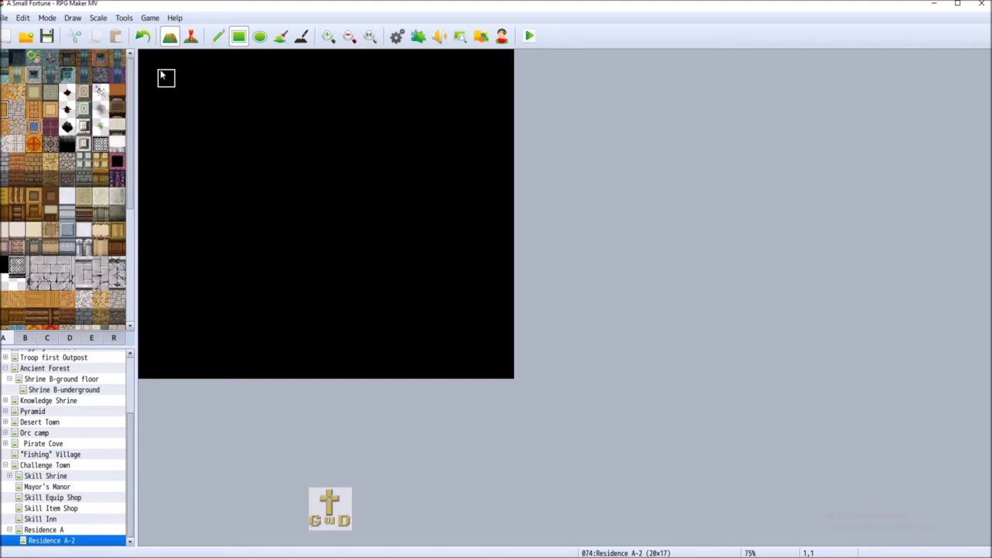
pyautogui.moveTo(168, 80); pyautogui.dragTo(494, 348)
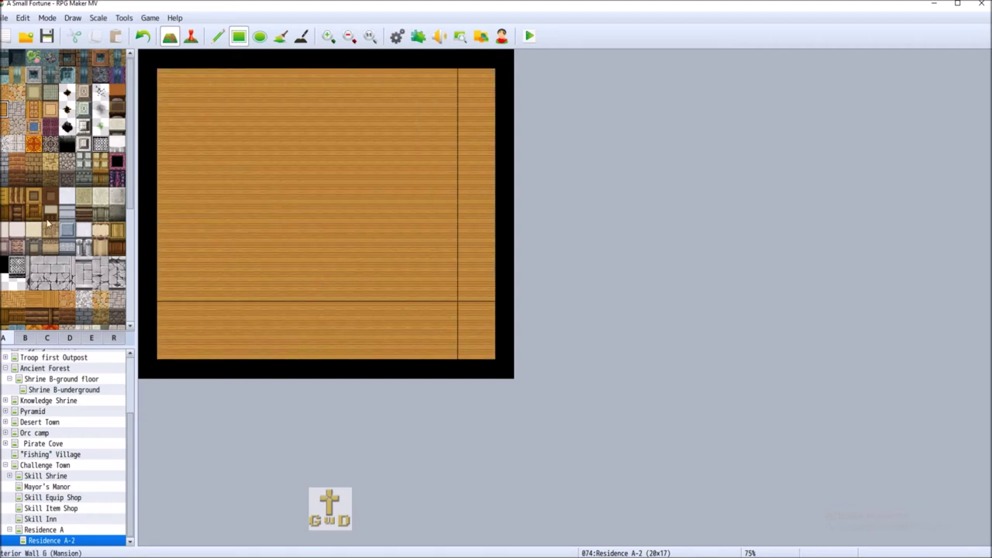
# - Paint a two-tile-high gray stone wall face across the floor's upper edge and a one-tile stone wall top above it
pyautogui.click(5, 182)
pyautogui.click(170, 72)
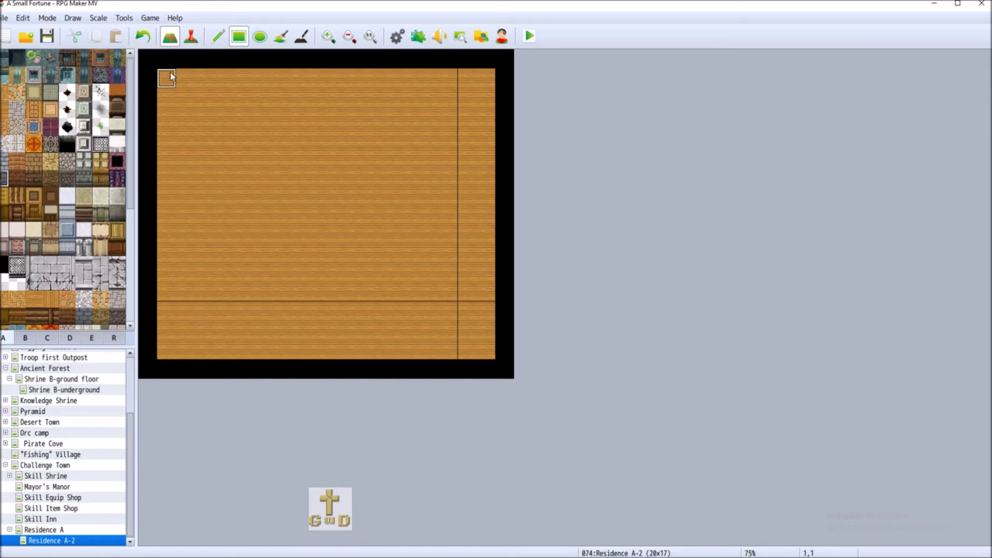
pyautogui.moveTo(173, 79); pyautogui.dragTo(482, 93)
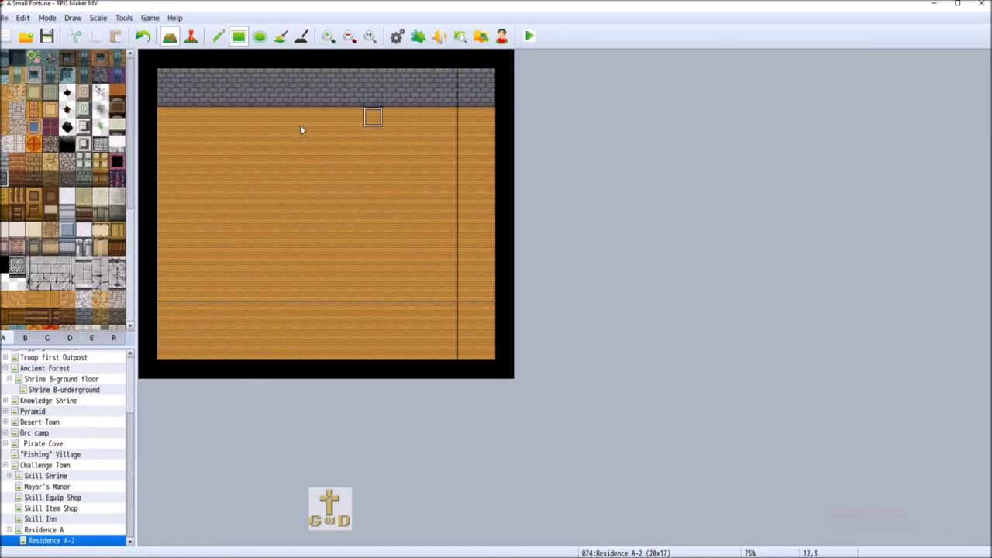
pyautogui.moveTo(167, 59); pyautogui.dragTo(479, 61)
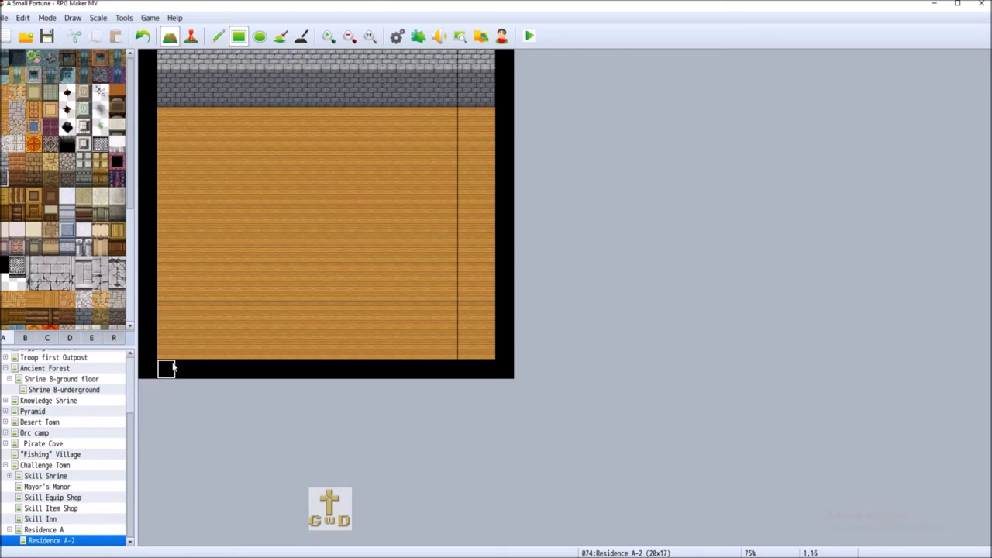
# - Paint a two-tile-high stone wall face along the map's lower edge and enclose both sides and the floor's lower edge with stone wall tops
pyautogui.moveTo(177, 346); pyautogui.dragTo(492, 351)
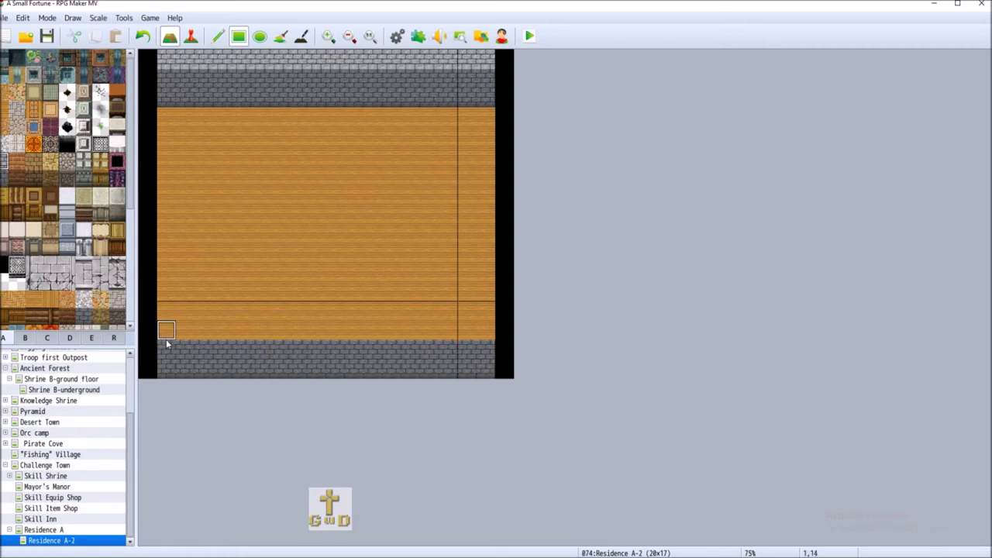
pyautogui.moveTo(162, 338)
pyautogui.mouseDown()
pyautogui.moveTo(155, 99)
pyautogui.moveTo(167, 78)
pyautogui.mouseUp()
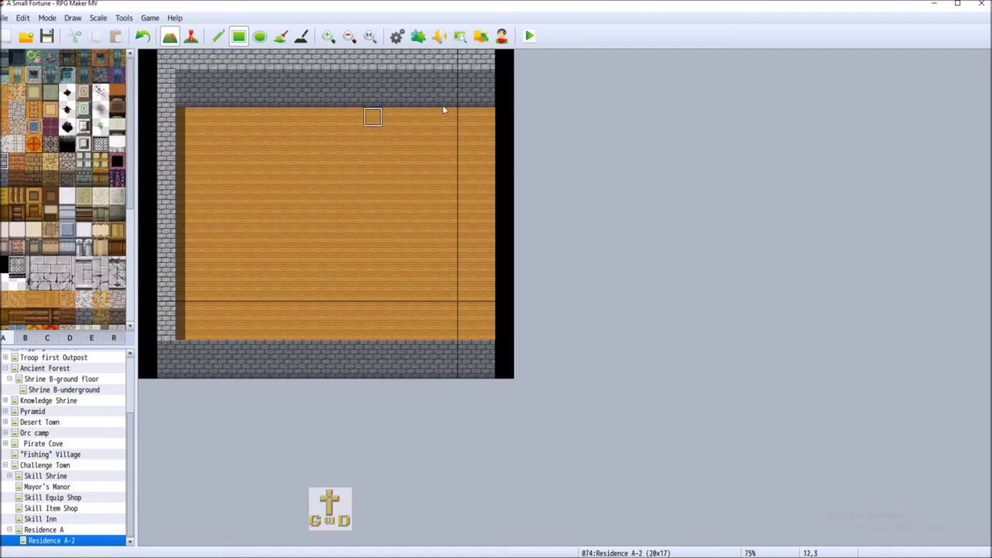
pyautogui.moveTo(493, 71); pyautogui.dragTo(494, 343)
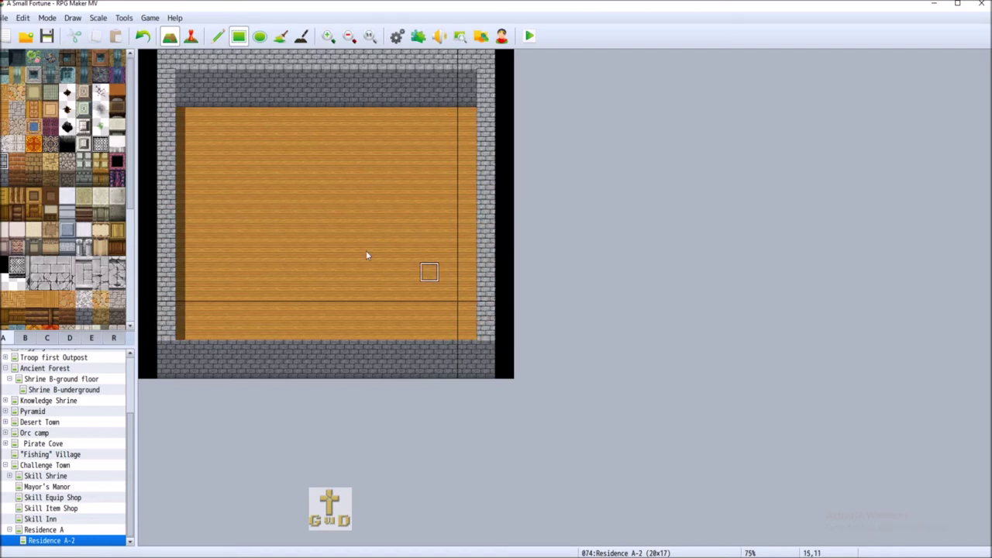
pyautogui.moveTo(192, 328)
pyautogui.mouseDown()
pyautogui.moveTo(488, 335)
pyautogui.moveTo(474, 332)
pyautogui.mouseUp()
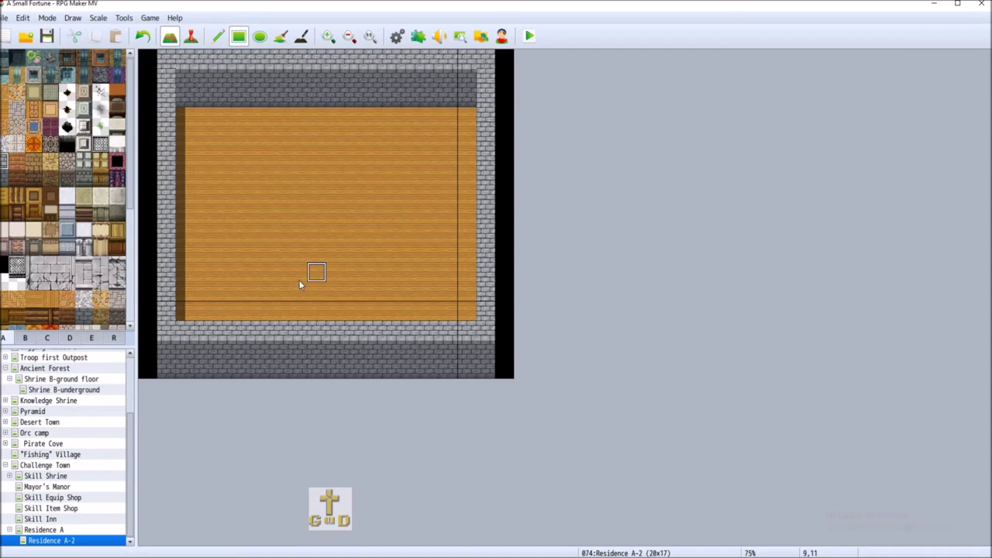
# - Place a gray descending-stairs tile at 17,3 in the room's upper-right corner, undoing the misplaced one below it
pyautogui.click(25, 339)
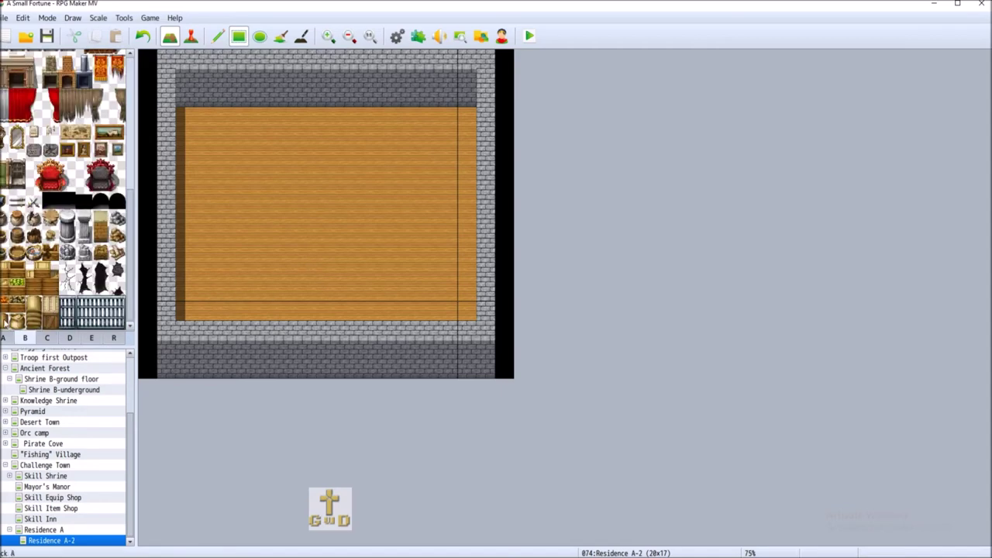
pyautogui.scroll(4, 27, 319)
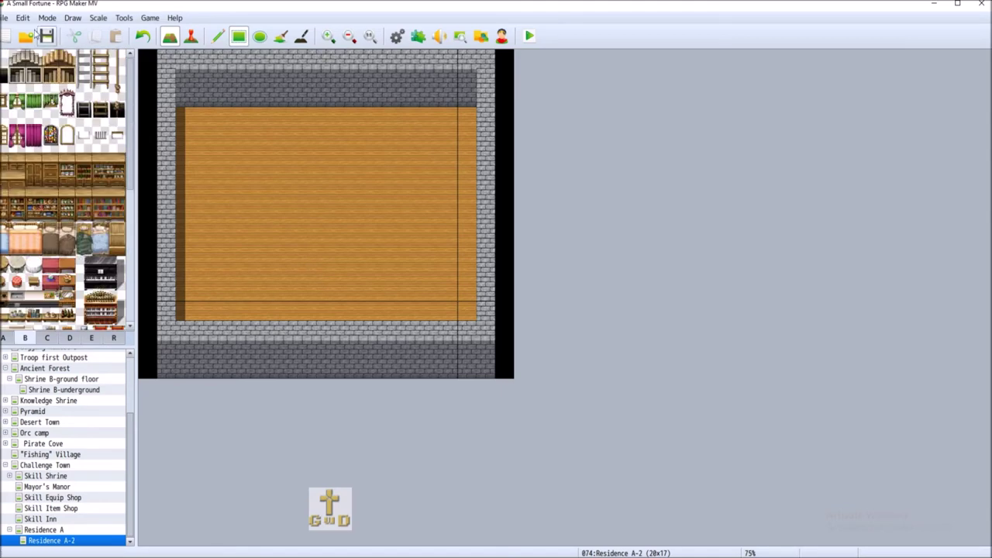
pyautogui.click(36, 78)
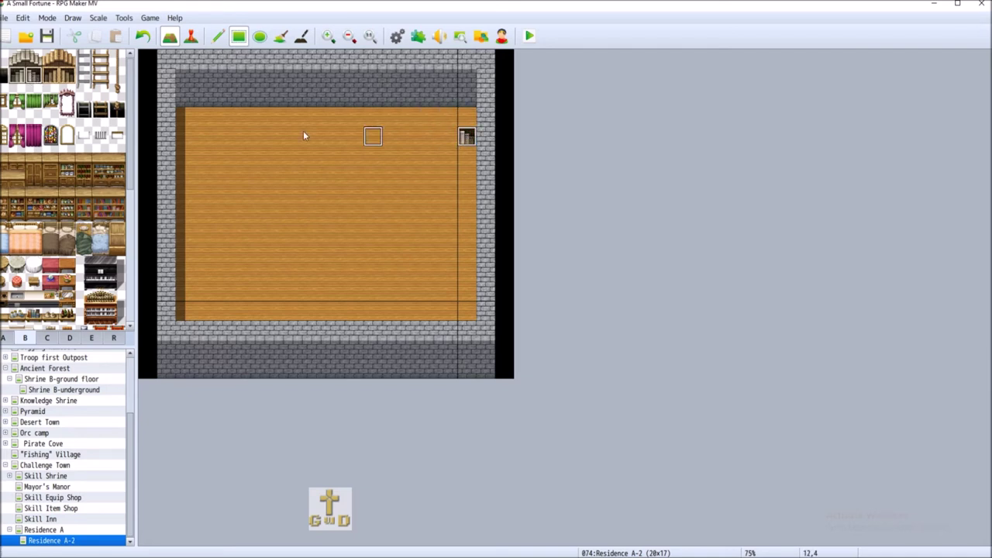
pyautogui.click(142, 35)
pyautogui.click(466, 116)
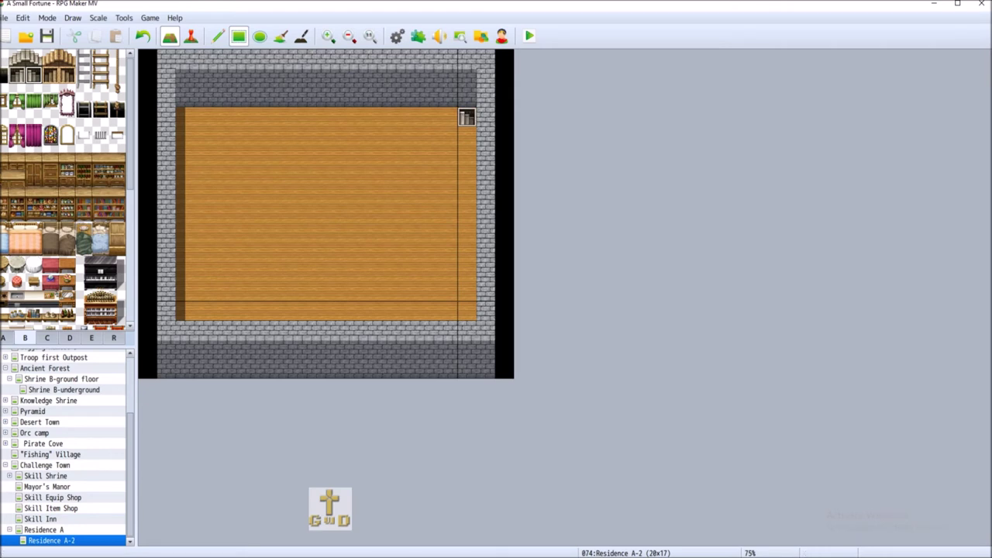
# - Build wooden partitions around the stairs: wall tops down column 13 and across 15,6 to 17,6, each with a two-tile-high dark wood face below
pyautogui.click(3, 337)
pyautogui.click(118, 234)
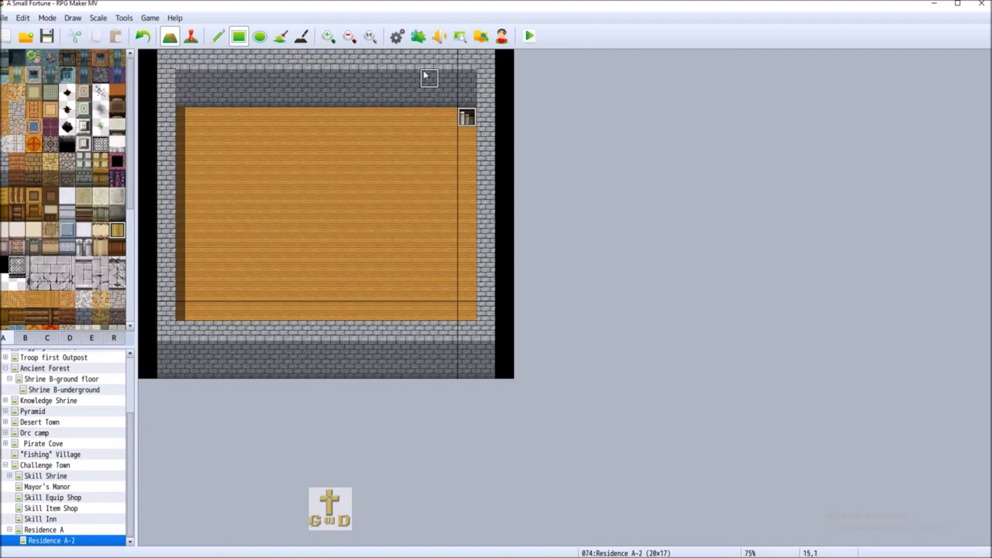
pyautogui.moveTo(462, 177); pyautogui.dragTo(411, 182)
pyautogui.moveTo(395, 79); pyautogui.dragTo(396, 120)
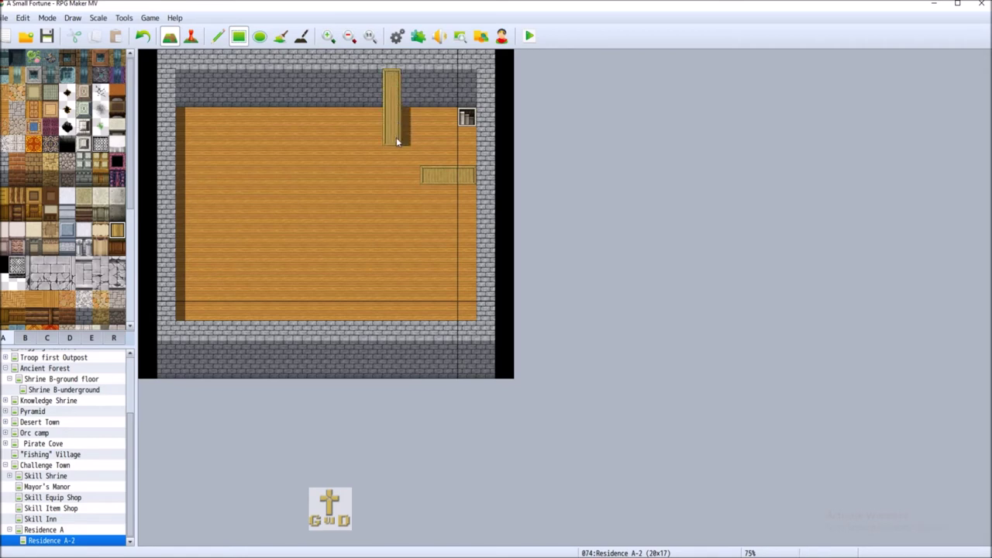
pyautogui.click(118, 246)
pyautogui.click(393, 156)
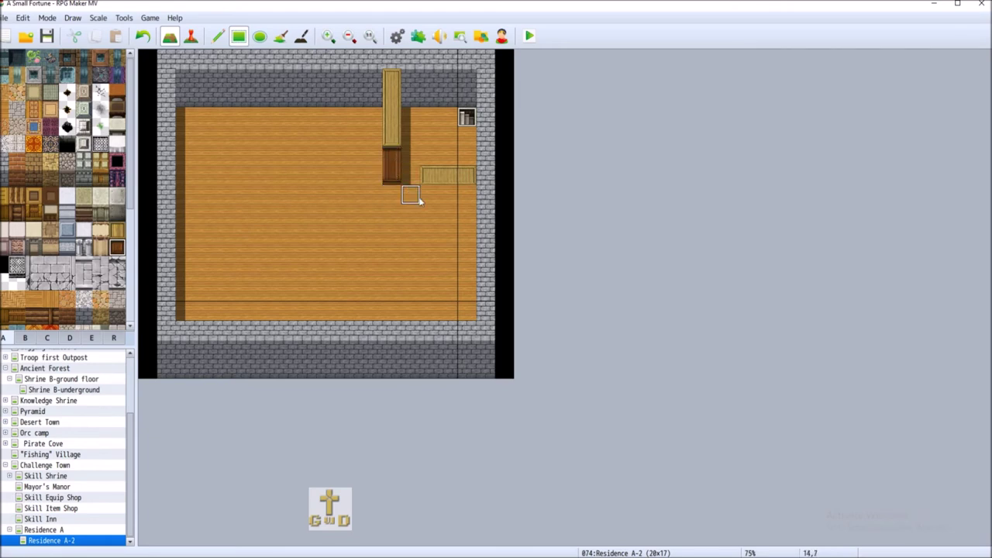
pyautogui.moveTo(431, 192)
pyautogui.mouseDown()
pyautogui.moveTo(468, 194)
pyautogui.moveTo(471, 210)
pyautogui.mouseUp()
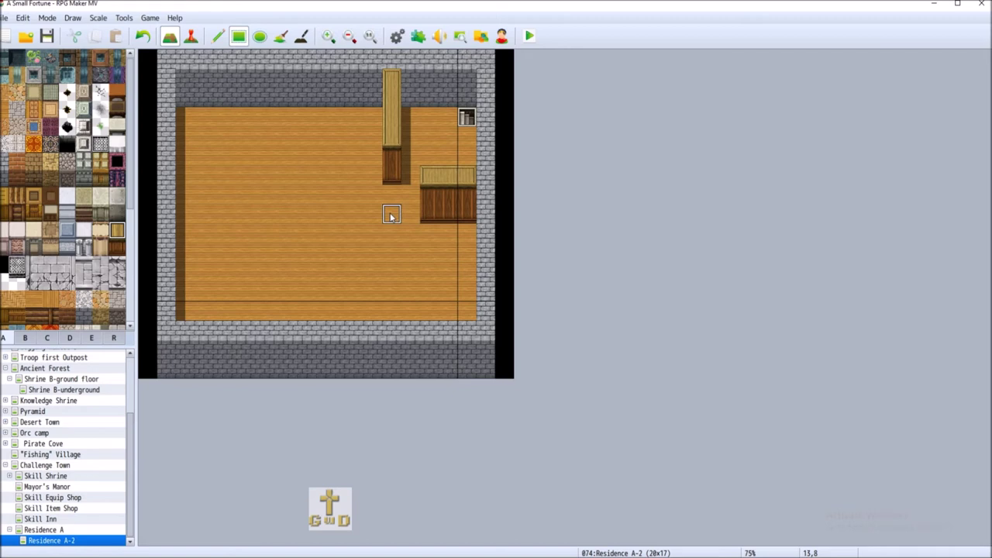
# - Build an L-shaped wooden partition across 11,8 to 13,8 and down column 13 to the lower wall, with a dark wood face at 11,9 to 12,10
pyautogui.moveTo(391, 215); pyautogui.dragTo(369, 218)
pyautogui.click(116, 246)
pyautogui.click(353, 235)
pyautogui.moveTo(353, 235); pyautogui.dragTo(392, 314)
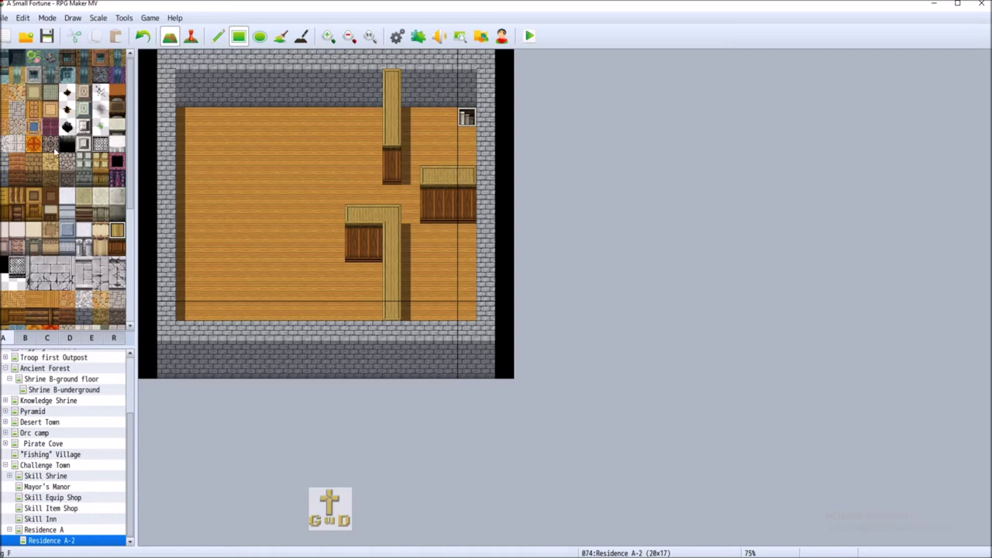
# - Cover the lower-right room from 14,9 to 17,13 with dark blue bordered carpet and place a blue single bed at 17,8 to 17,9
pyautogui.click(51, 144)
pyautogui.moveTo(412, 228); pyautogui.dragTo(466, 309)
pyautogui.click(24, 338)
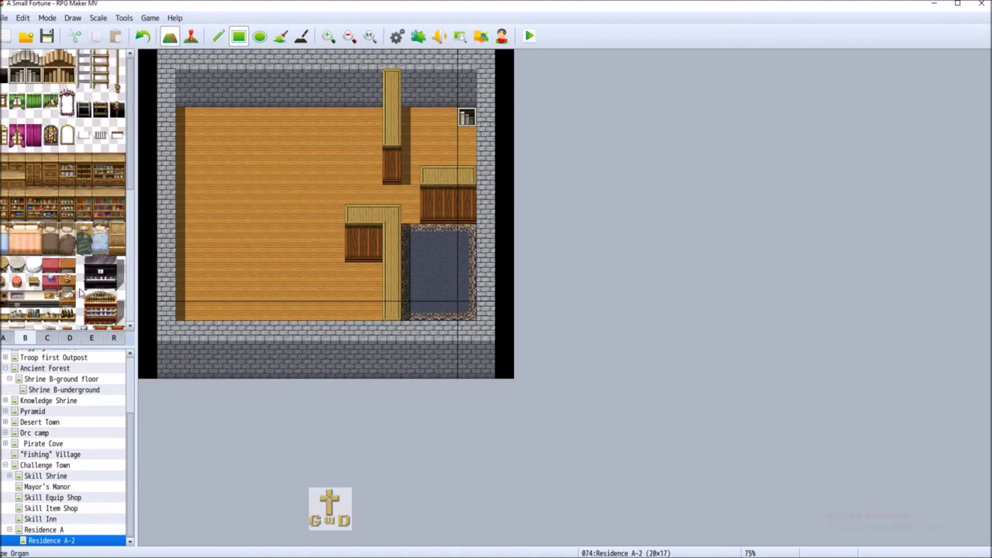
pyautogui.click(6, 237)
pyautogui.click(465, 226)
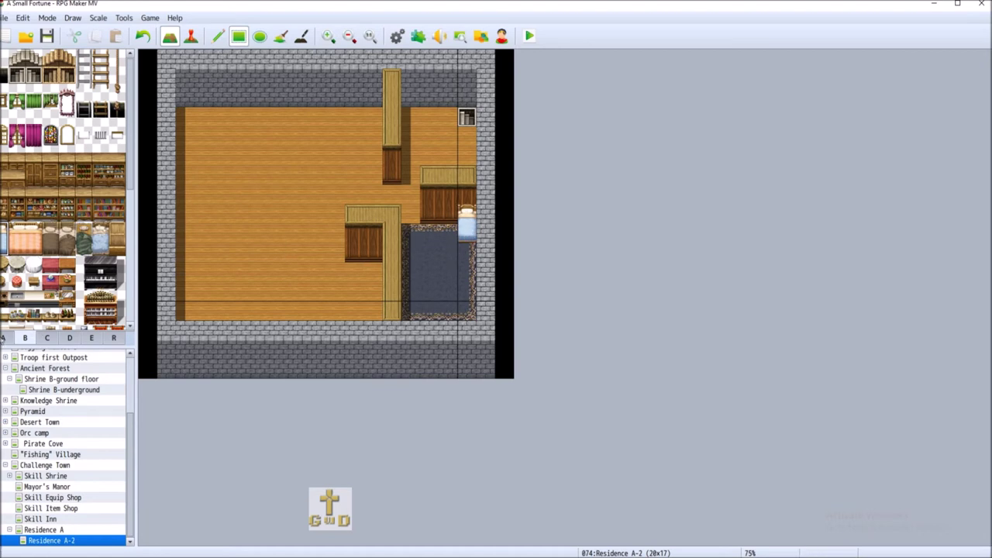
# - Build a horizontal wooden partition with its wall top across 5,8 to 9,8 and a two-tile-high dark wood face beneath it
pyautogui.click(3, 338)
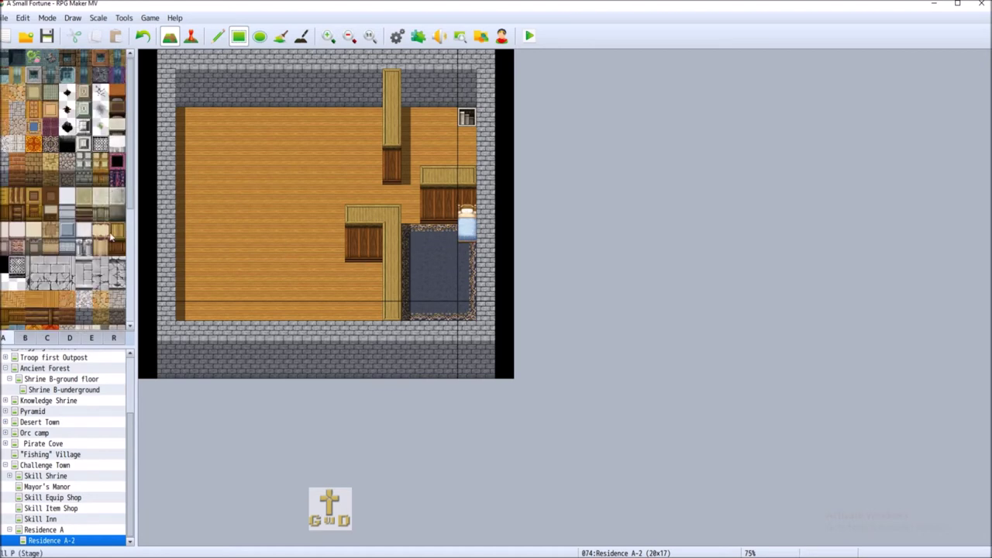
pyautogui.scroll(-4, 116, 239)
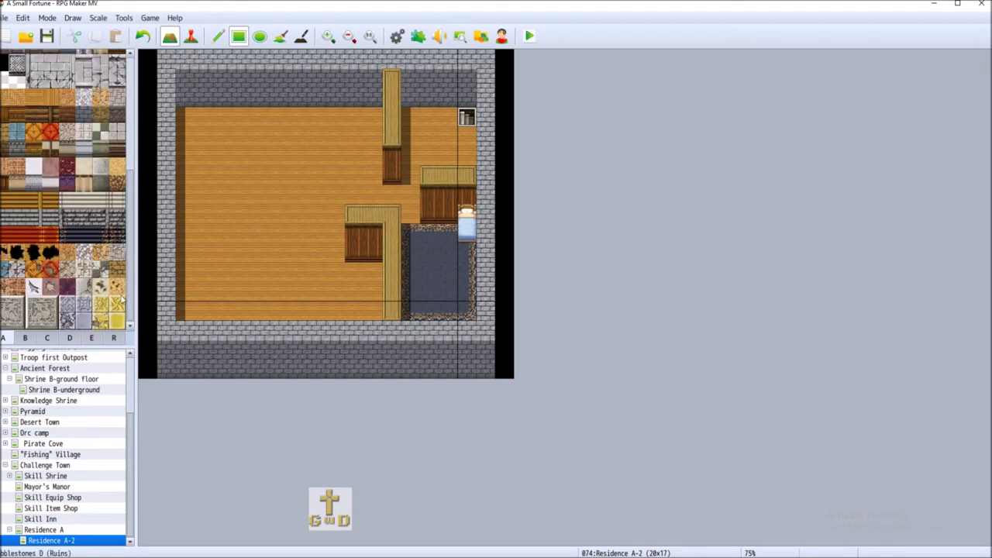
pyautogui.scroll(2, 114, 243)
pyautogui.click(117, 169)
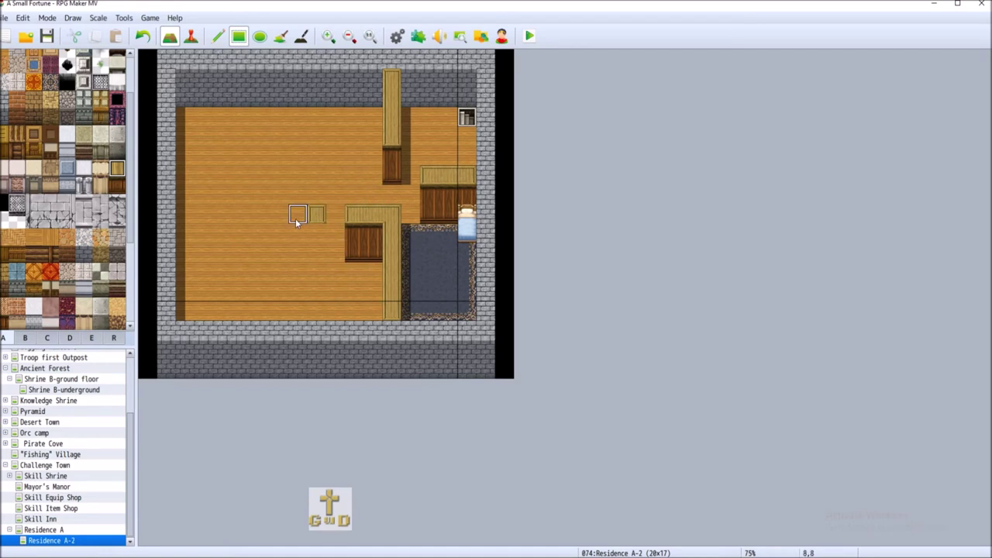
pyautogui.click(116, 184)
pyautogui.click(116, 168)
pyautogui.click(276, 218)
pyautogui.click(262, 216)
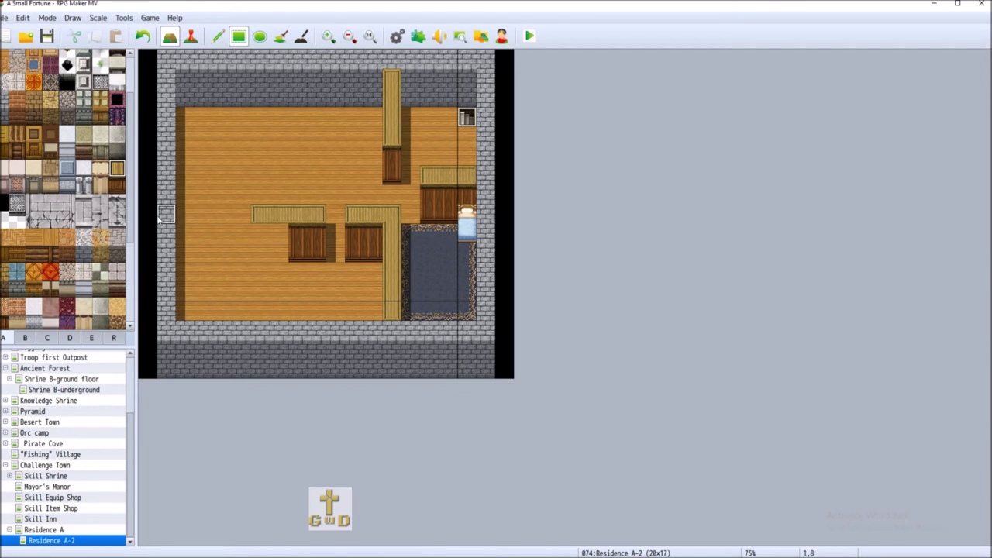
pyautogui.click(242, 216)
pyautogui.click(116, 185)
pyautogui.click(260, 234)
pyautogui.click(242, 233)
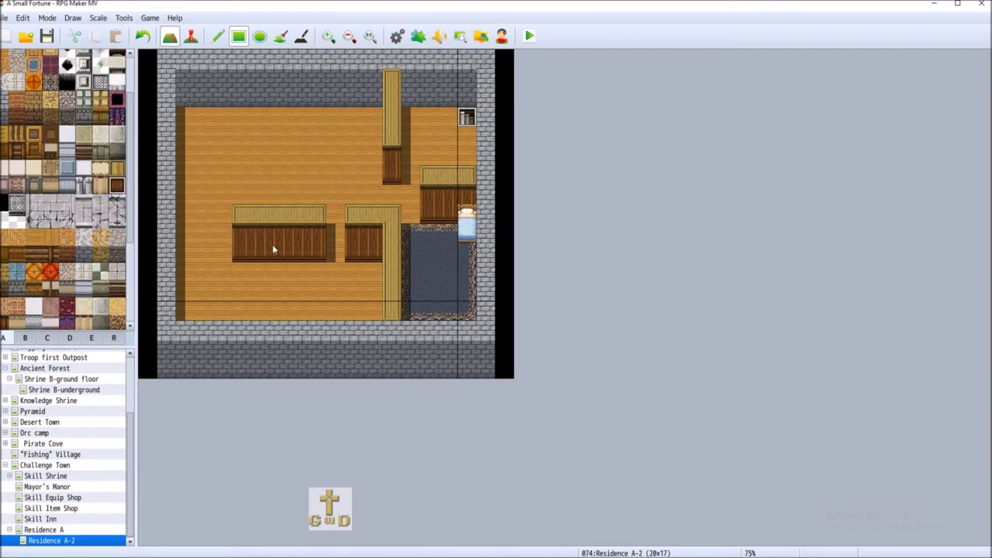
# - Extend the partition's left end down column 5 with wall top to row 10 and a dark wood face on rows 11 and 12
pyautogui.click(116, 168)
pyautogui.moveTo(229, 240)
pyautogui.mouseDown()
pyautogui.moveTo(243, 228)
pyautogui.moveTo(252, 307)
pyautogui.mouseUp()
pyautogui.click(142, 36)
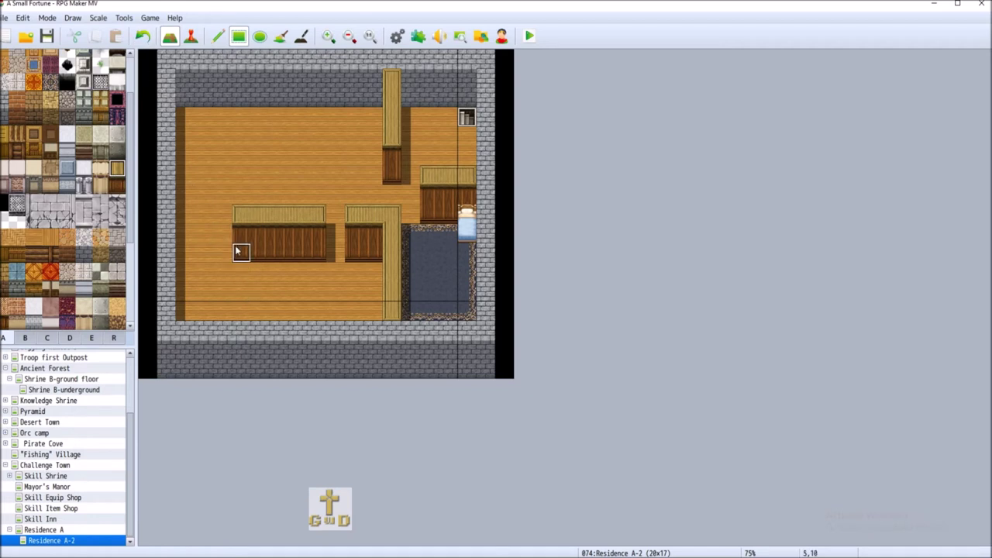
pyautogui.moveTo(237, 250); pyautogui.dragTo(239, 272)
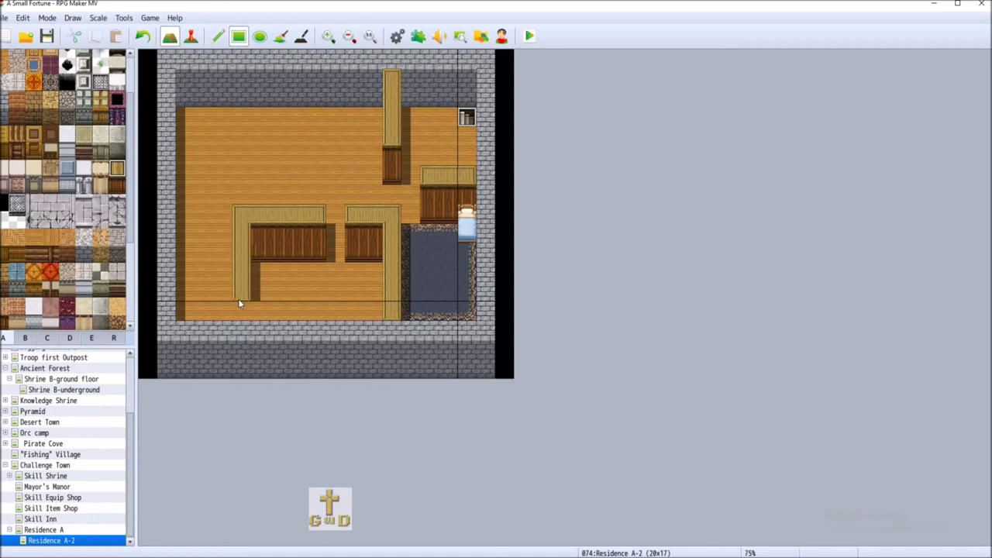
pyautogui.click(116, 185)
pyautogui.click(244, 298)
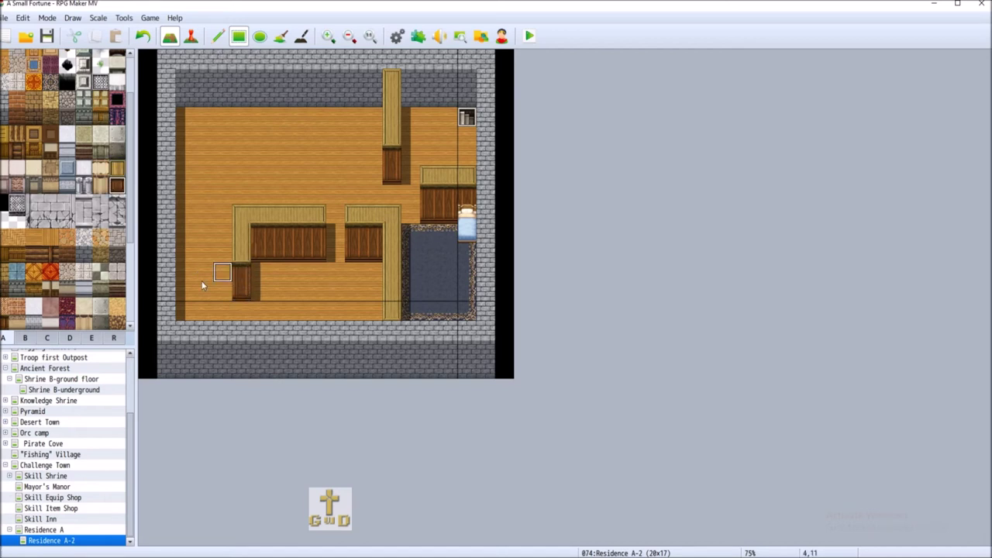
# - Connect the partition to the left stone wall with wall top across 2,9 to 4,9 and a two-tile-high dark wood face below
pyautogui.click(118, 170)
pyautogui.moveTo(228, 241); pyautogui.dragTo(189, 241)
pyautogui.click(117, 185)
pyautogui.click(191, 256)
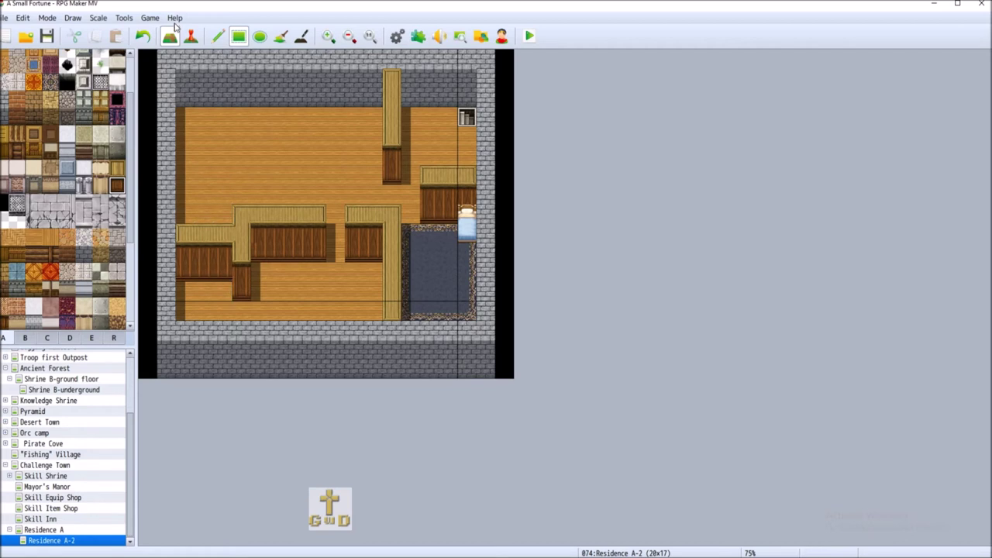
pyautogui.click(143, 36)
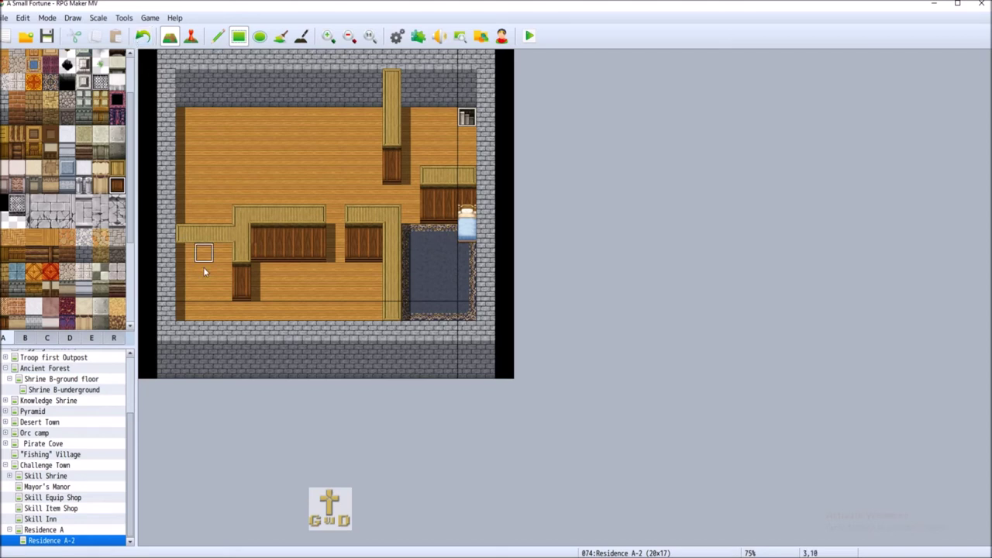
pyautogui.moveTo(203, 277); pyautogui.dragTo(216, 281)
# - Lay dark blue bordered carpet over 6,11 to 12,13 and place the orange large bed in the carpet's upper-left corner
pyautogui.click(50, 81)
pyautogui.moveTo(258, 275); pyautogui.dragTo(379, 319)
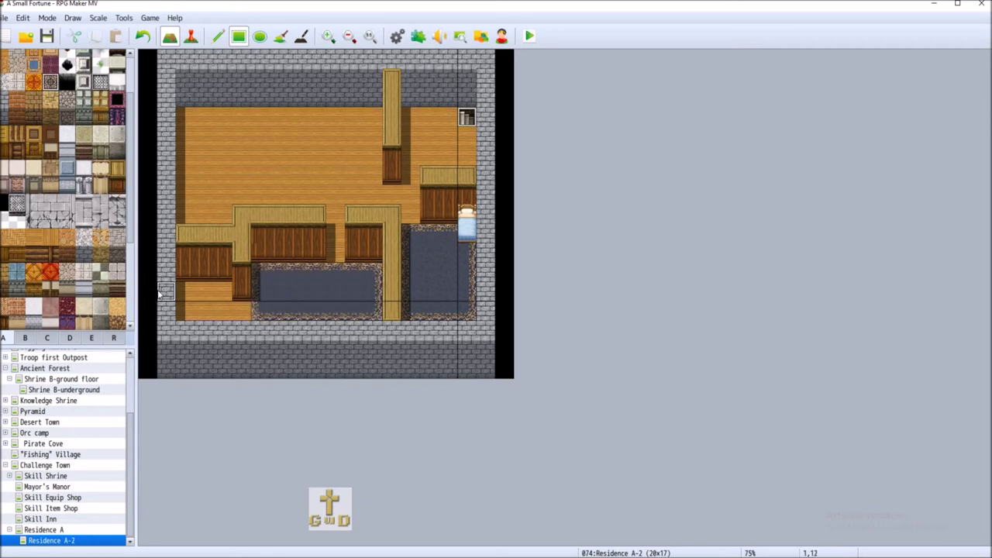
pyautogui.click(26, 340)
pyautogui.moveTo(18, 231); pyautogui.dragTo(34, 242)
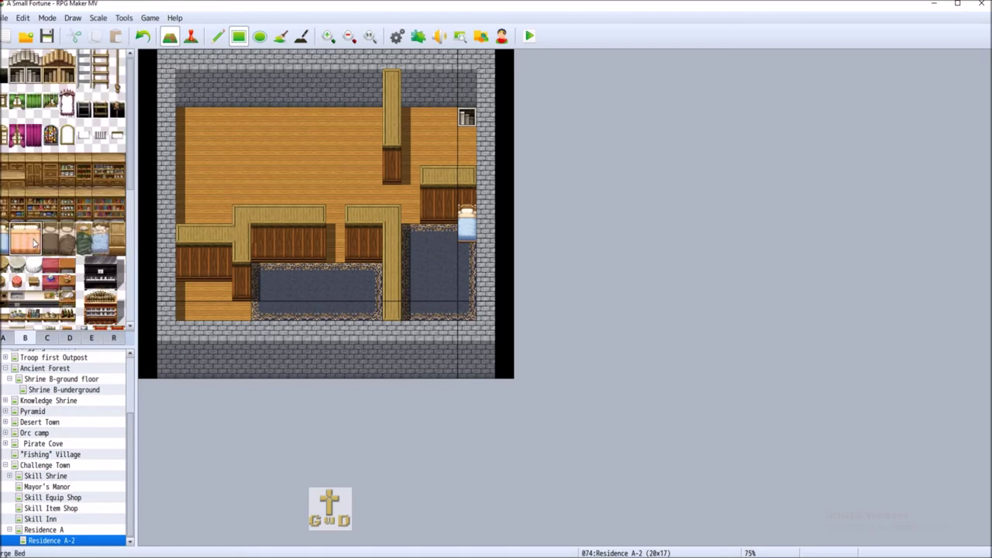
pyautogui.click(268, 280)
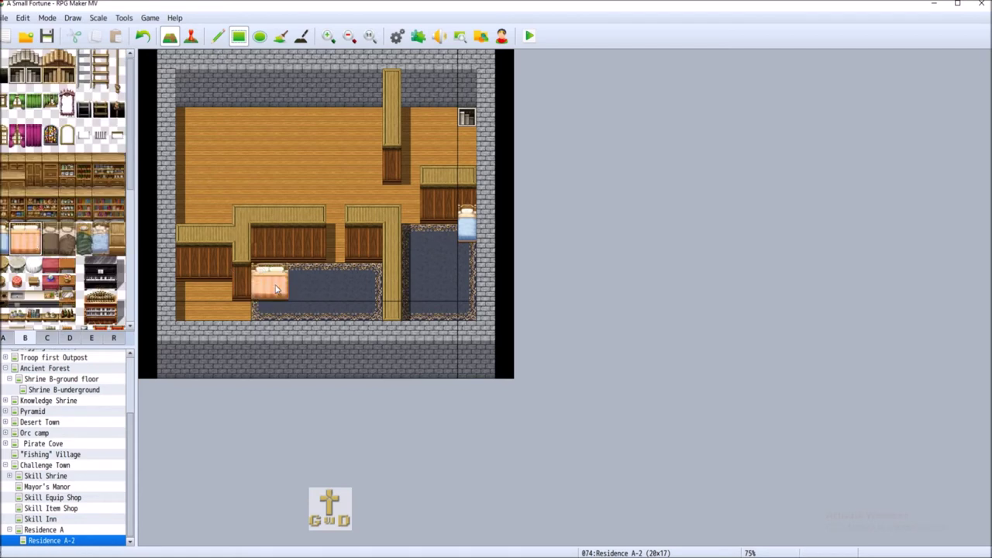
# - Add a wooden wall top across 10,4 to 12,4 joining the upper partition, with a two-tile-high dark wood face beneath it
pyautogui.click(9, 335)
pyautogui.scroll(3, 129, 252)
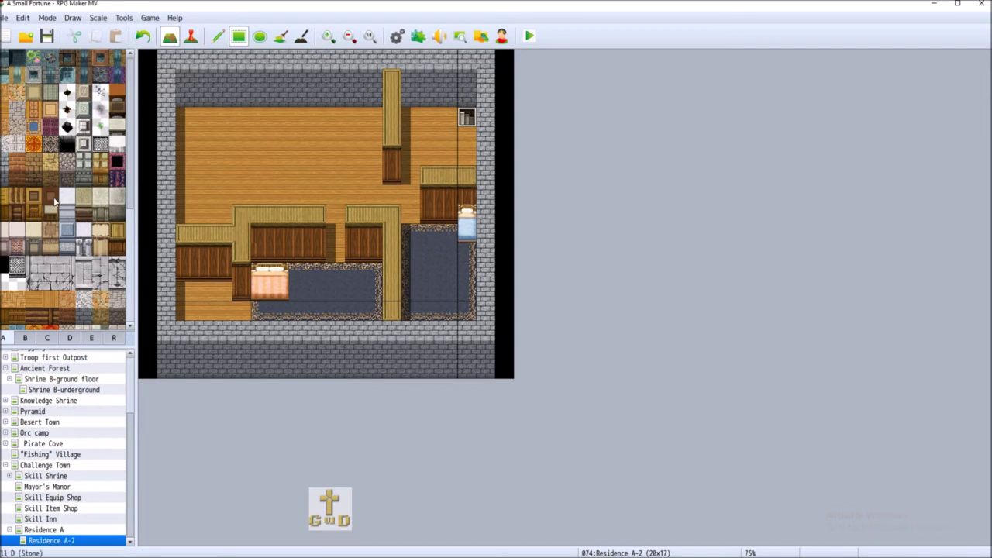
pyautogui.click(116, 231)
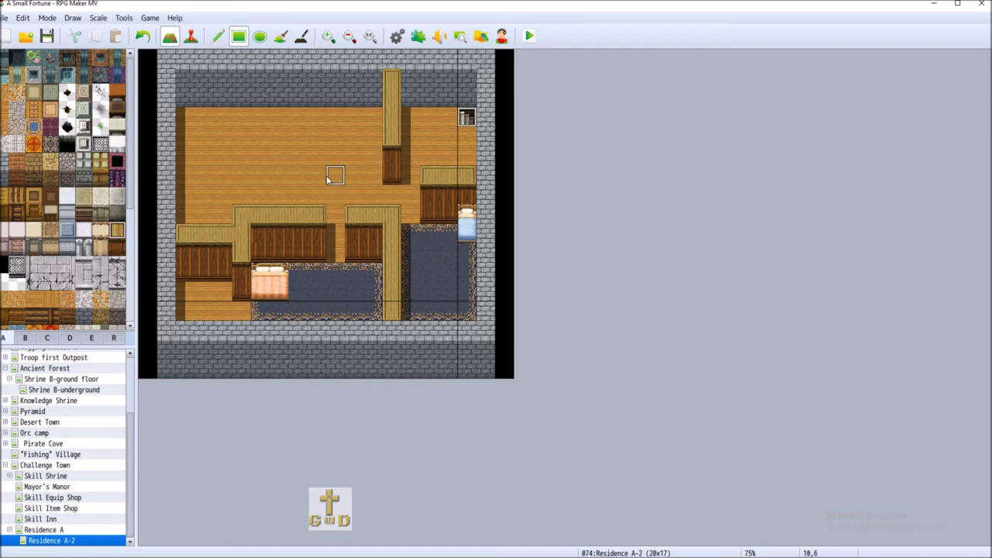
pyautogui.moveTo(323, 155); pyautogui.dragTo(376, 157)
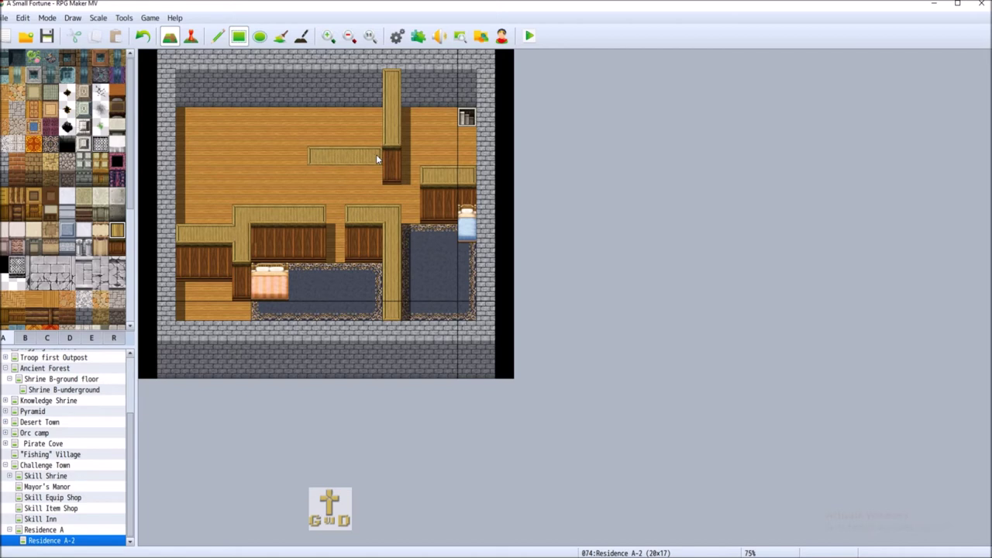
pyautogui.hotkey('ctrl', 'z')
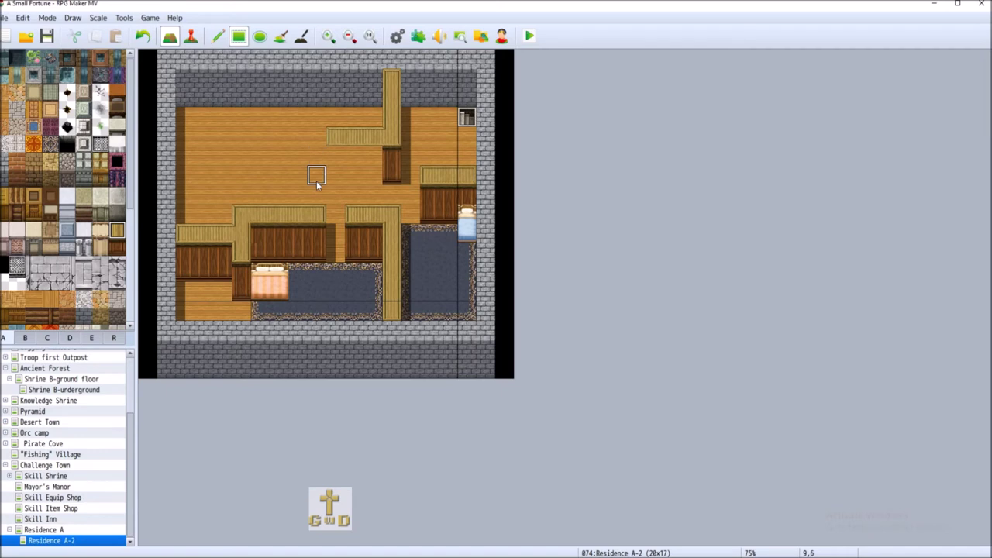
pyautogui.click(117, 246)
pyautogui.click(338, 158)
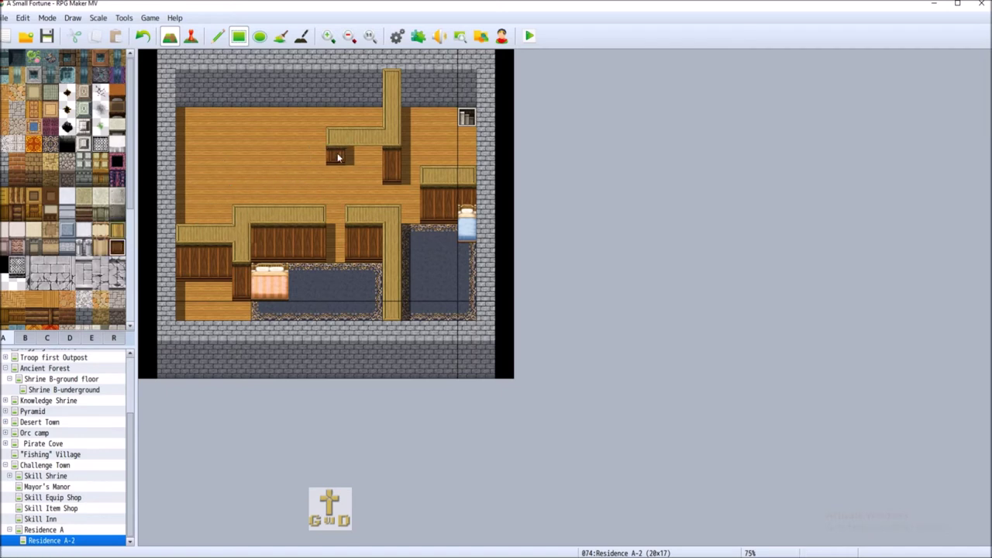
pyautogui.moveTo(337, 158); pyautogui.dragTo(383, 163)
# - Paint a vertical wooden wall top in column 7 from row 7 up to row 5, rising from the lower-left partition
pyautogui.click(117, 230)
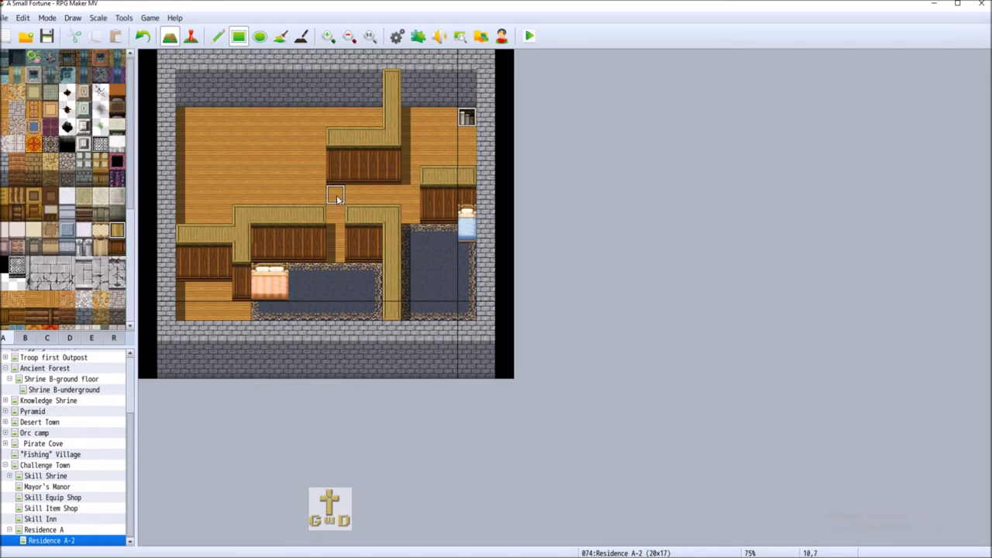
pyautogui.moveTo(280, 192); pyautogui.dragTo(277, 168)
pyautogui.click(277, 169)
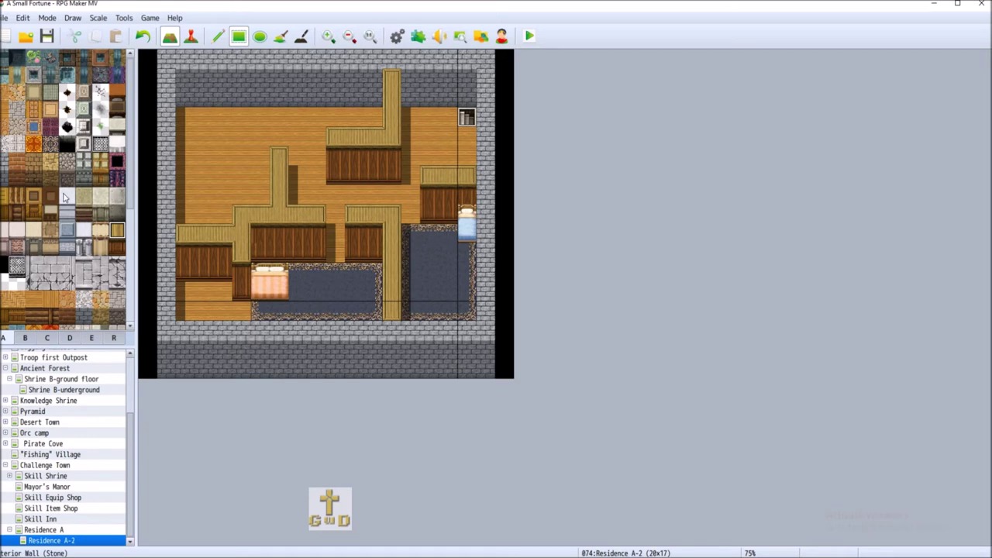
# - Lay dark blue bordered carpet over 2,3 to 6,7 and place a blue single bed at 2,2 against the upper stone wall
pyautogui.click(50, 144)
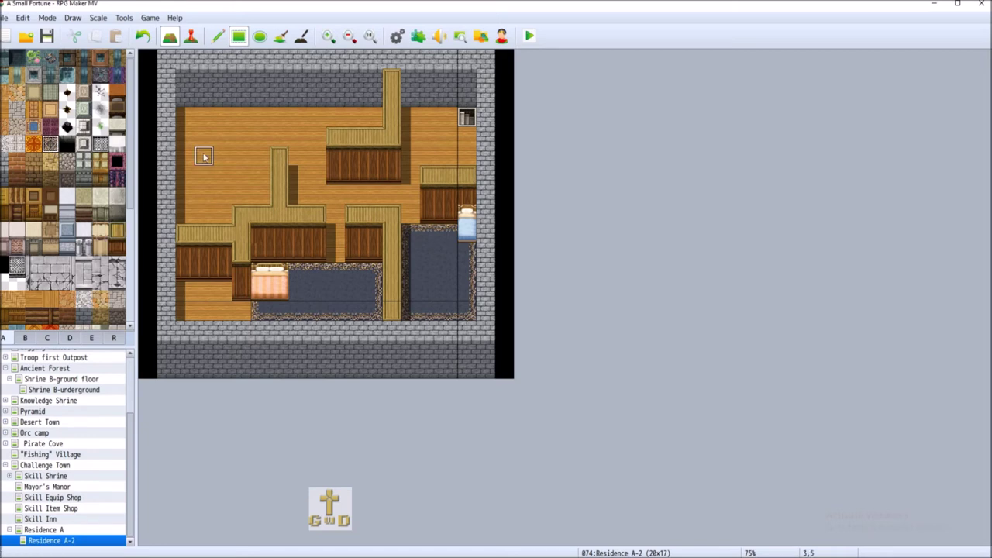
pyautogui.moveTo(190, 122)
pyautogui.mouseDown()
pyautogui.moveTo(251, 167)
pyautogui.moveTo(252, 190)
pyautogui.mouseUp()
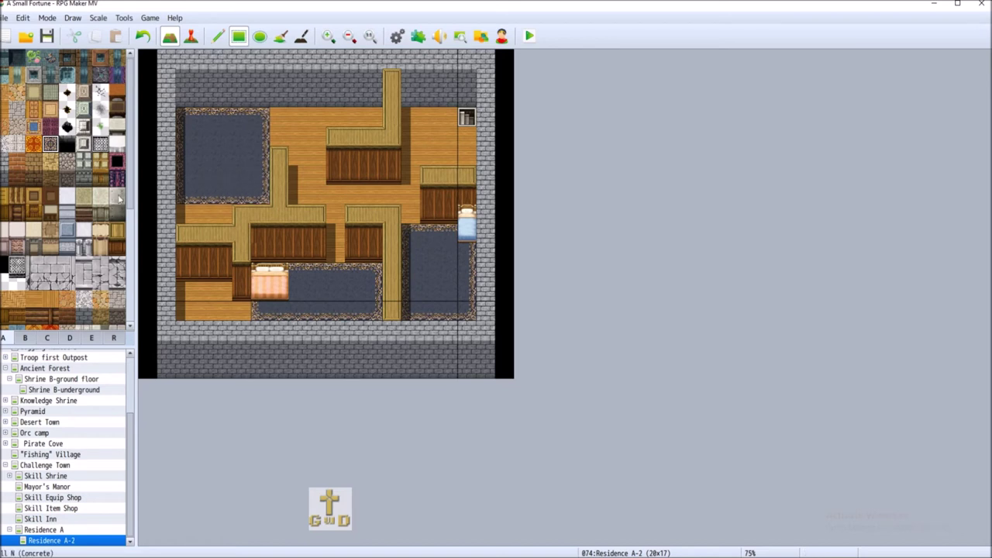
pyautogui.click(23, 338)
pyautogui.click(4, 235)
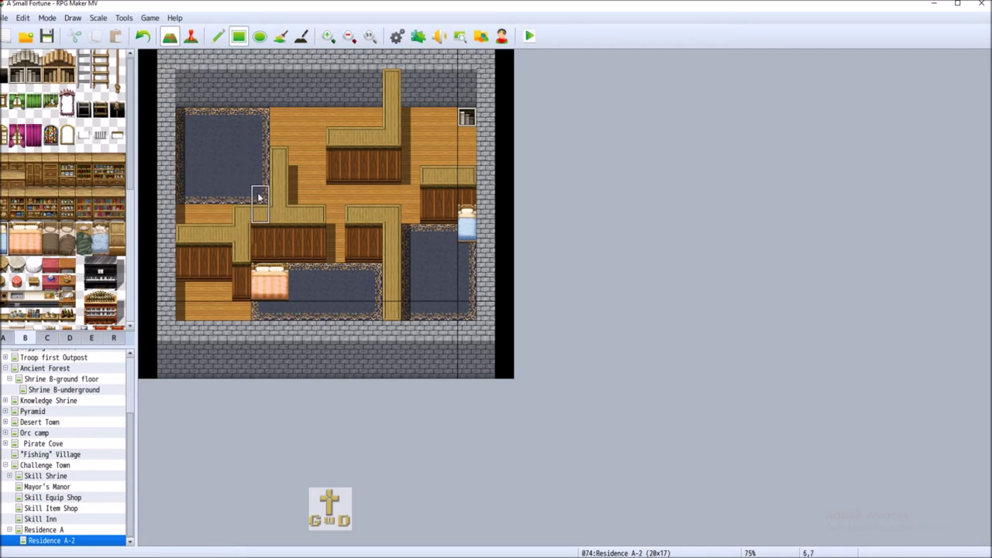
pyautogui.click(183, 101)
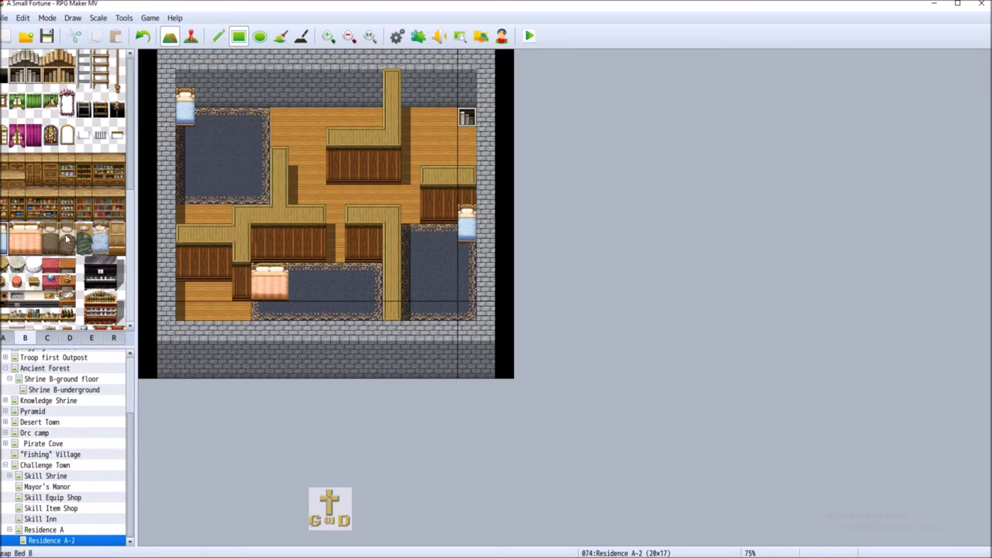
# - Add a wooden wall top at 7,1 in the upper stone wall, with a two-tile-high dark wood face beneath it at 7,2 to 7,3
pyautogui.click(4, 338)
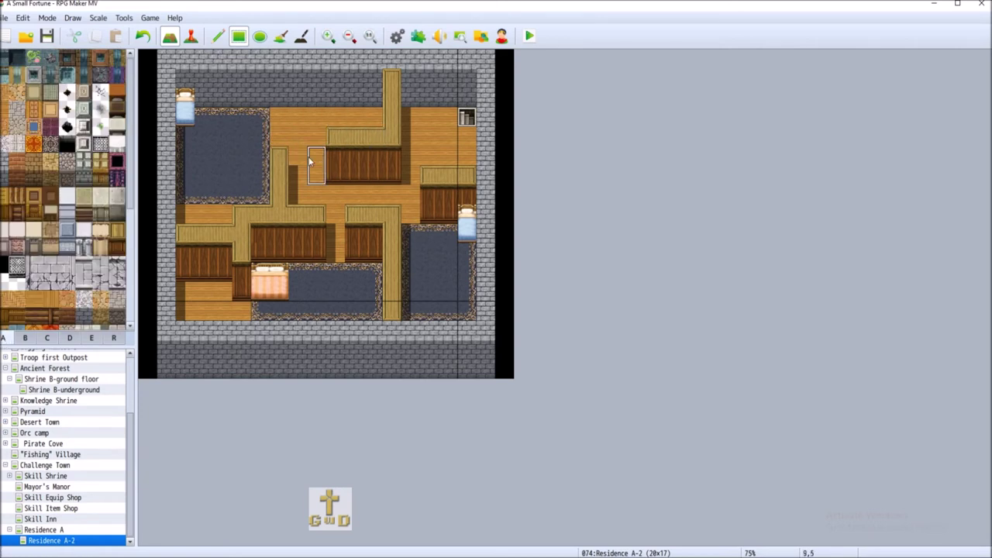
pyautogui.click(117, 230)
pyautogui.rightClick(279, 157)
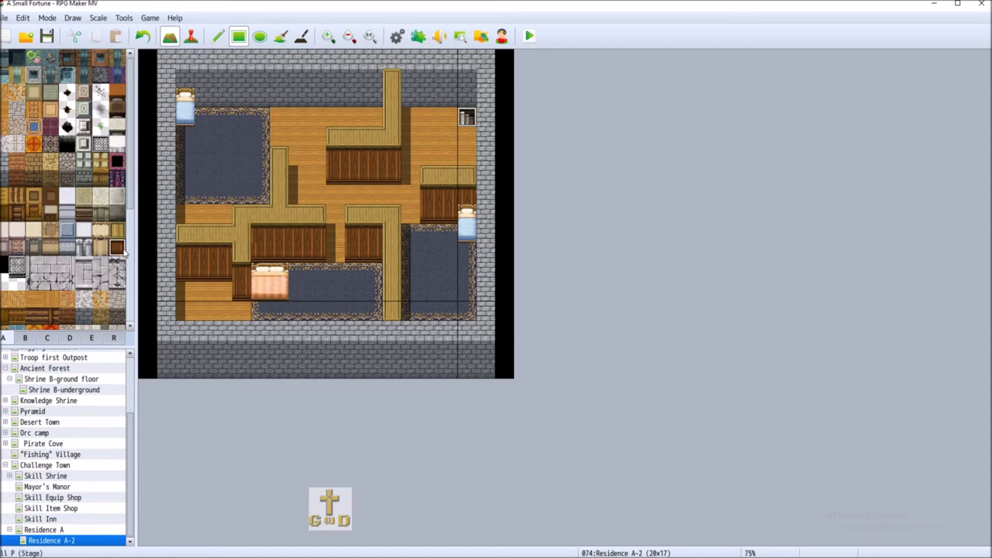
pyautogui.click(280, 99)
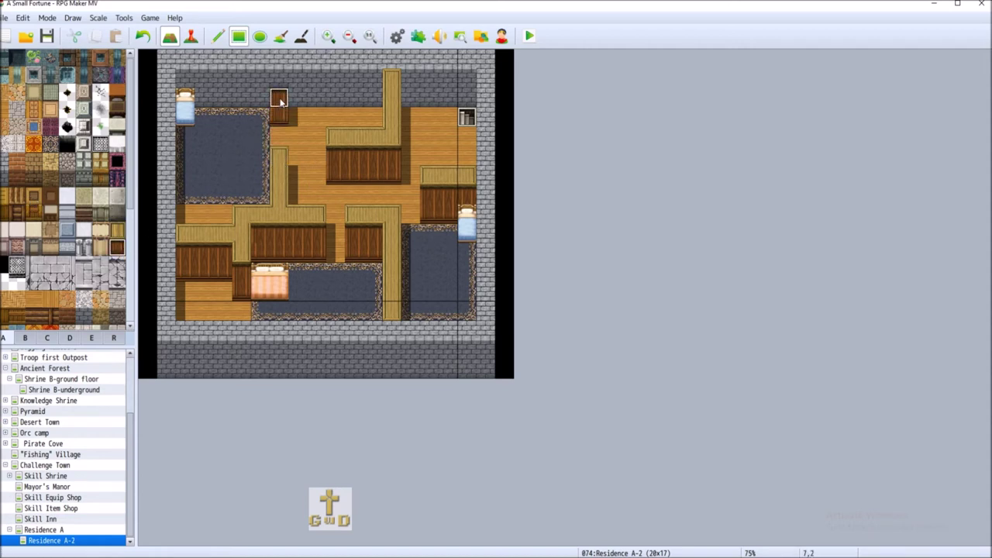
pyautogui.click(116, 230)
pyautogui.click(282, 78)
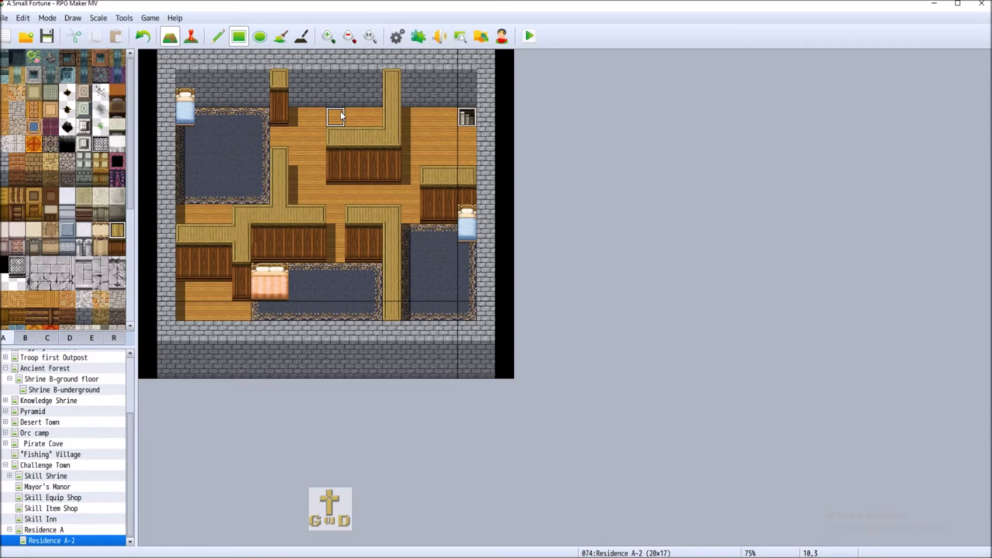
# - Place the blue rolled cloth tile at 12,3 beside the vertical partition in the upper middle room
pyautogui.click(25, 338)
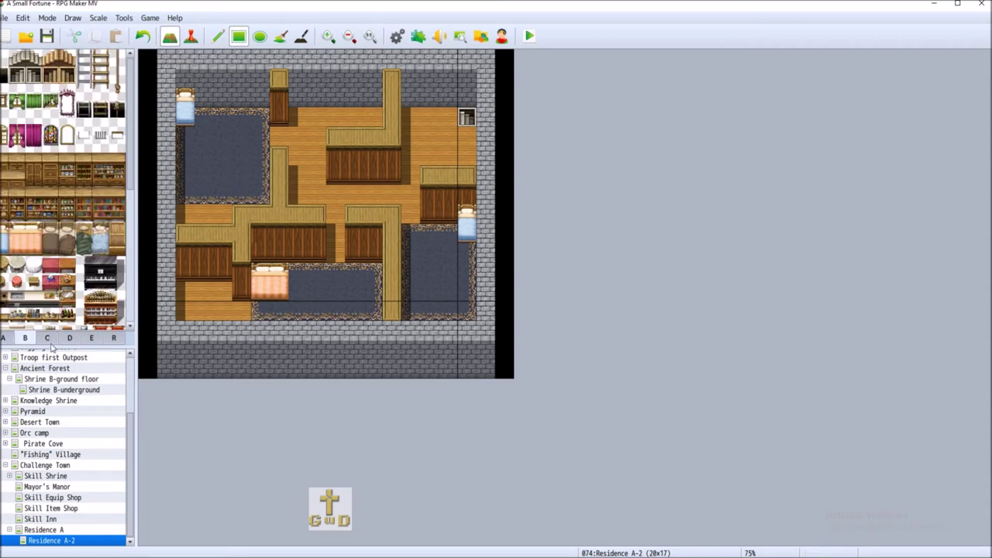
pyautogui.click(47, 337)
pyautogui.scroll(-3, 93, 225)
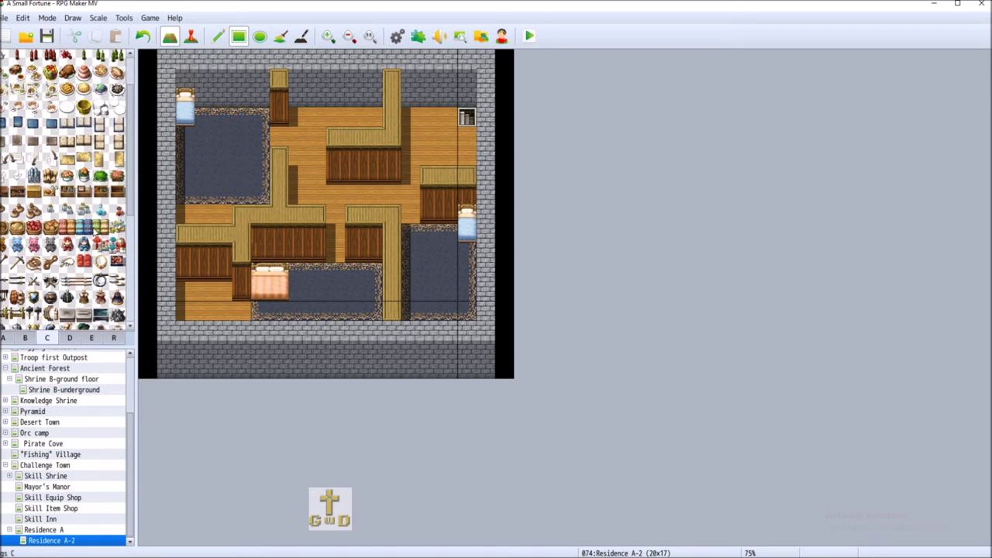
pyautogui.click(84, 227)
pyautogui.click(372, 116)
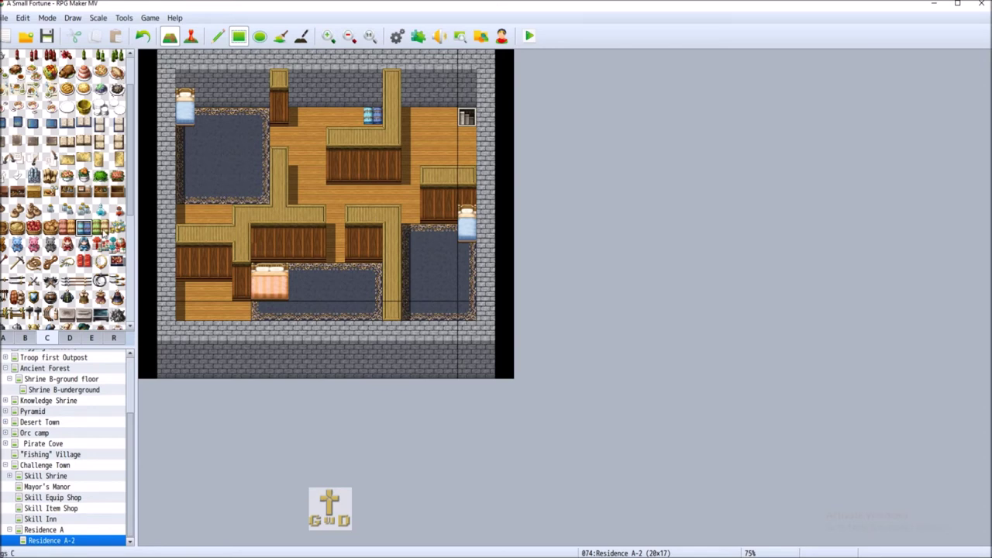
# - Look through the B, C and D object tiles for clothing and storage items to furnish the upper middle room
pyautogui.click(67, 227)
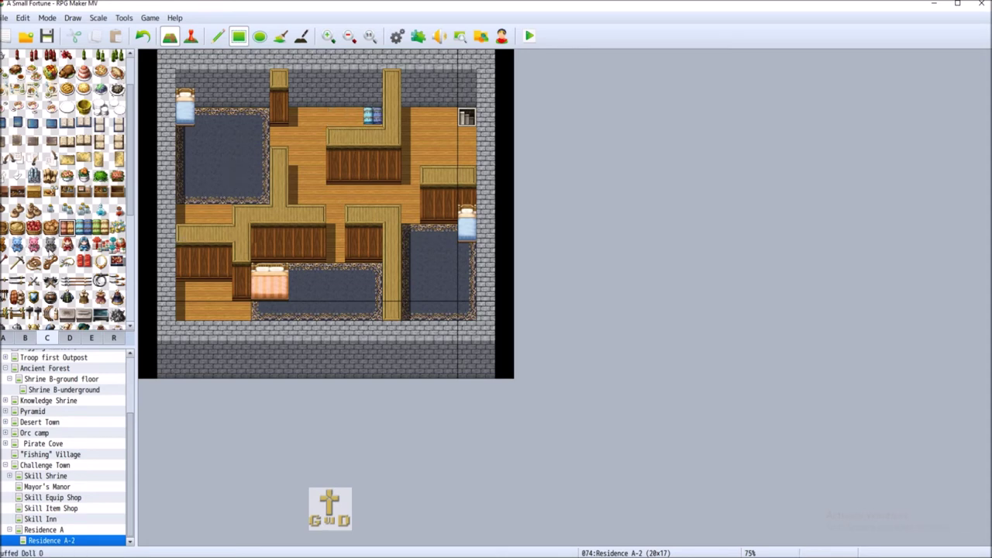
pyautogui.scroll(-3, 49, 248)
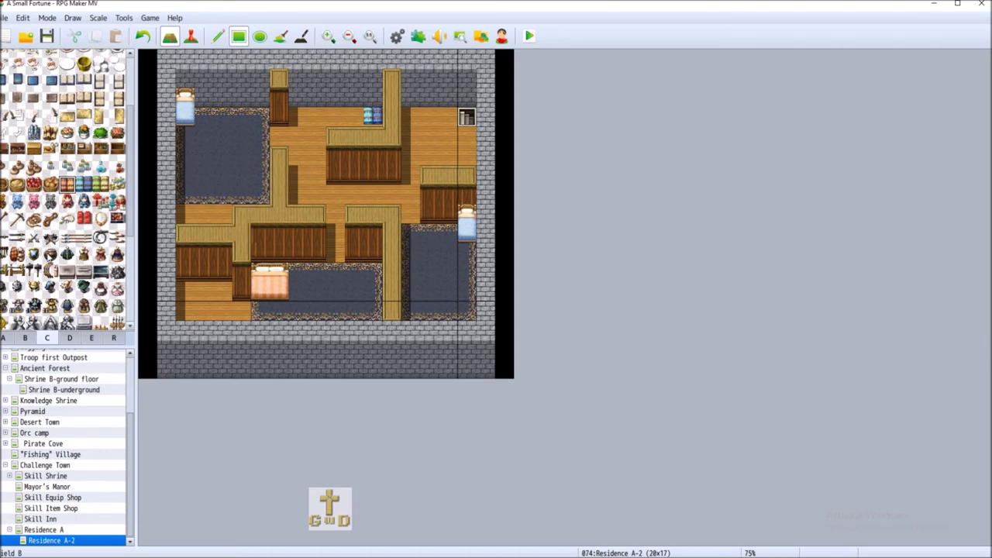
pyautogui.scroll(-2, 68, 189)
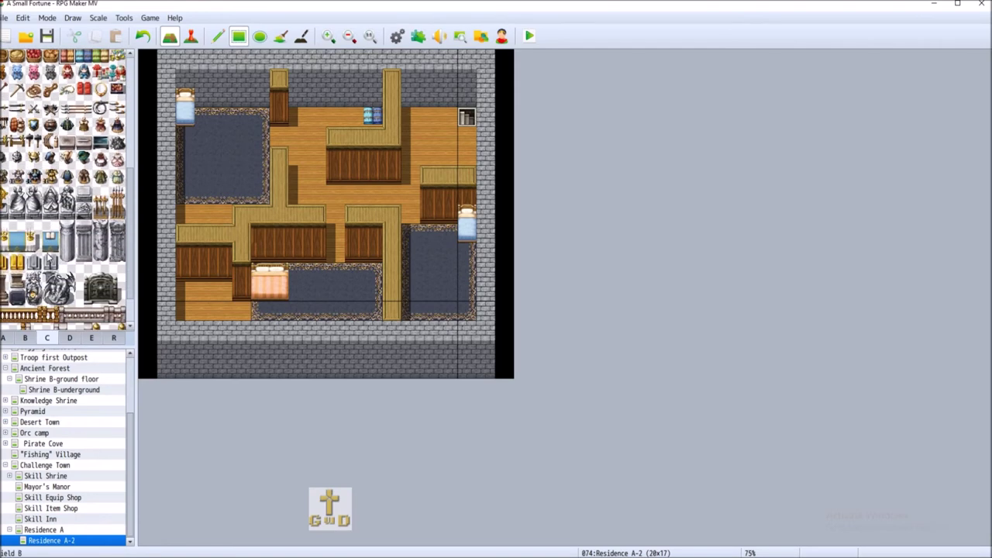
pyautogui.scroll(5, 92, 258)
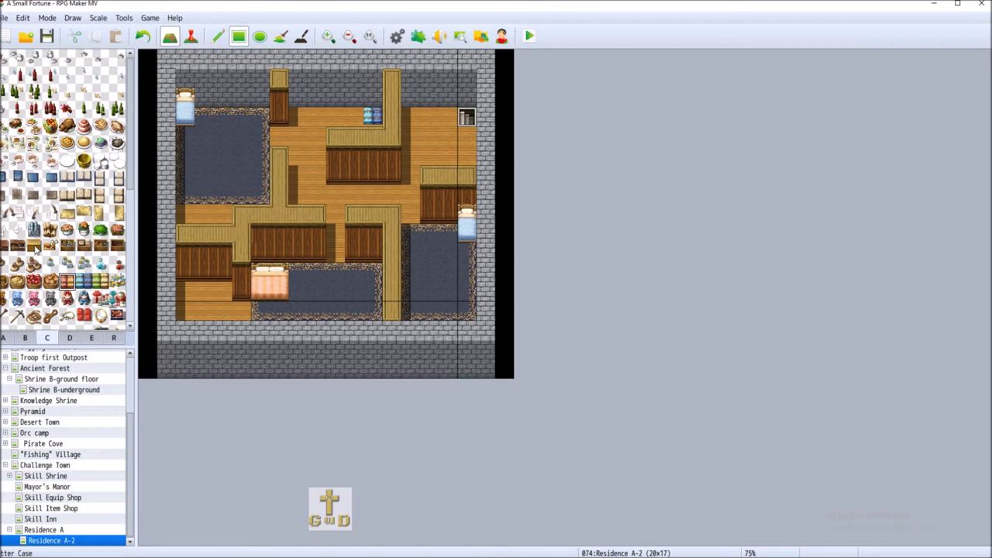
pyautogui.click(29, 337)
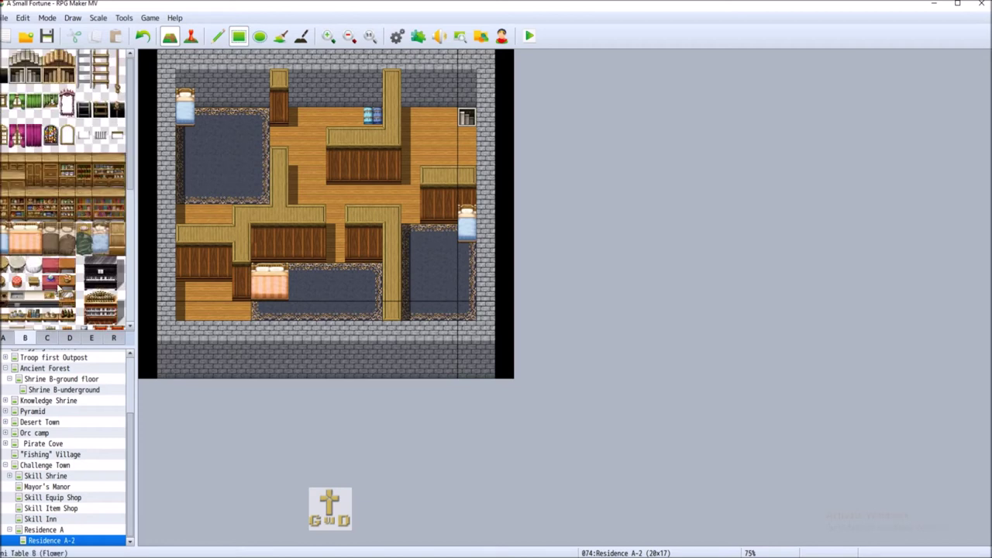
pyautogui.click(36, 166)
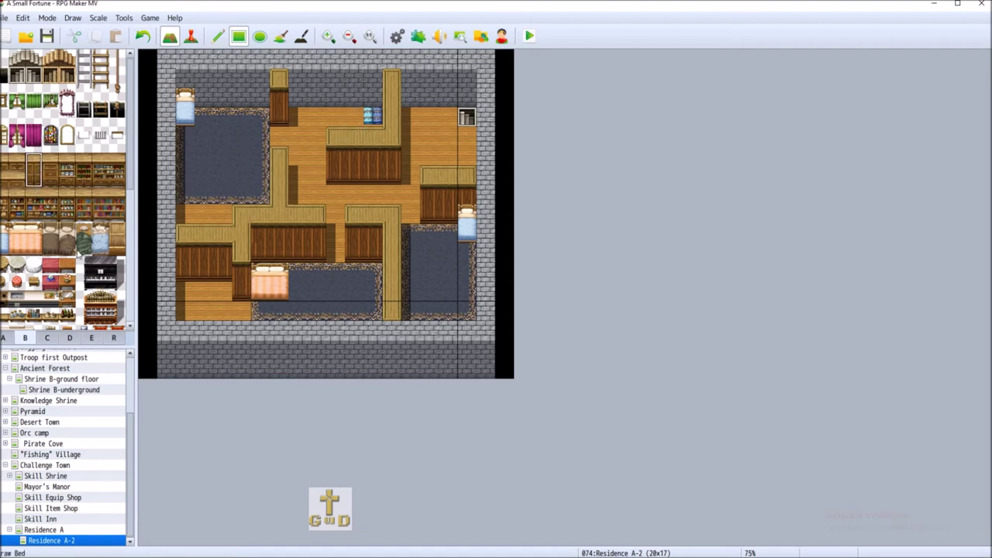
pyautogui.scroll(-2, 77, 251)
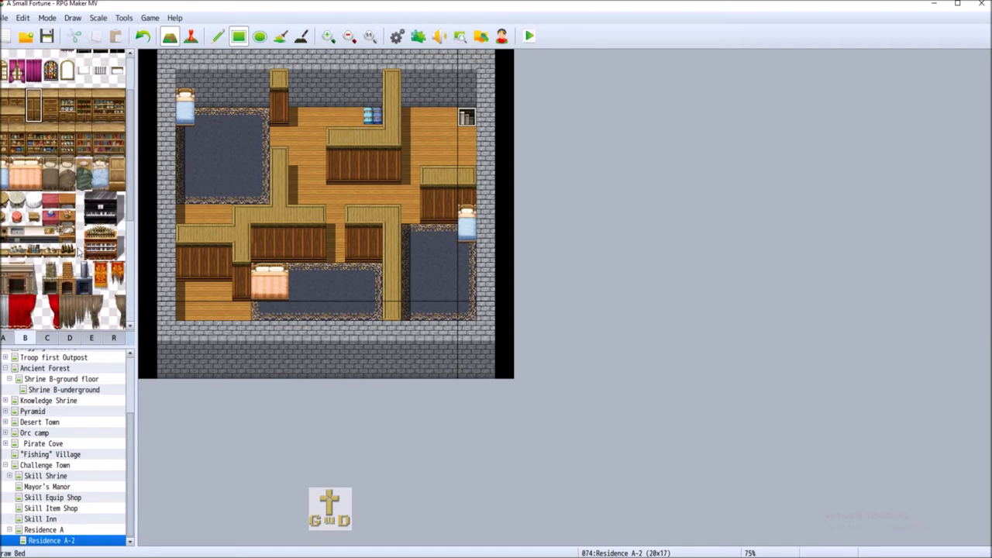
pyautogui.scroll(-6, 77, 250)
pyautogui.scroll(-1, 79, 249)
pyautogui.scroll(-1, 80, 250)
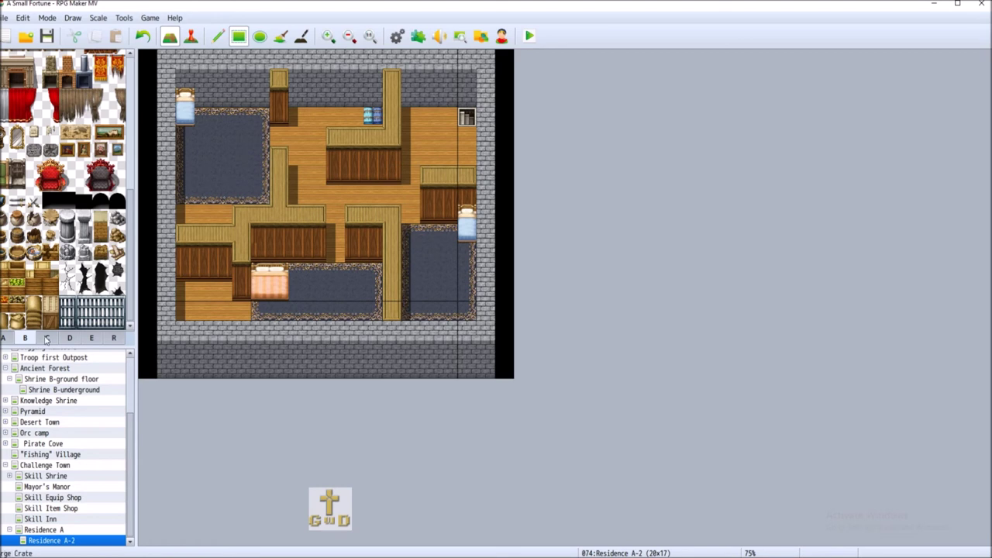
pyautogui.click(69, 338)
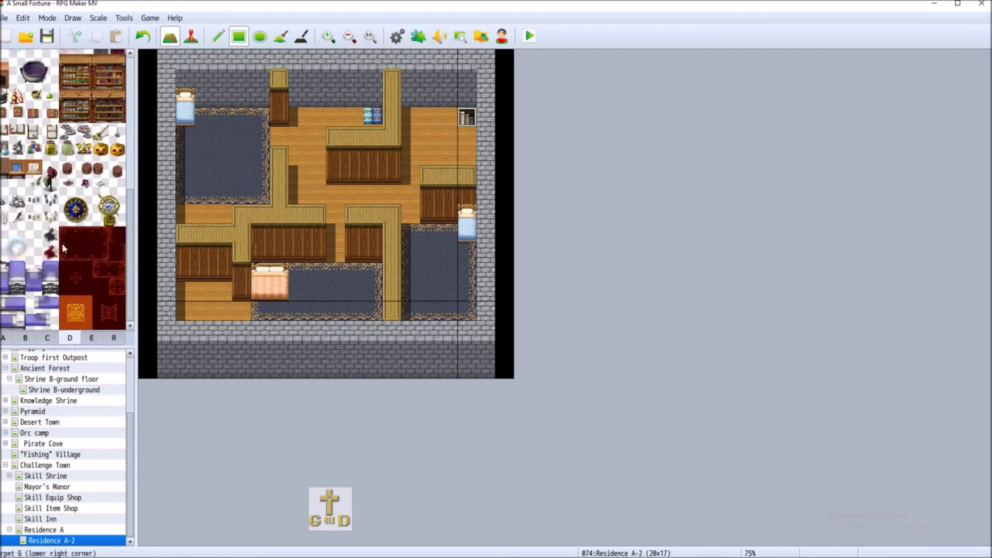
pyautogui.scroll(1, 51, 183)
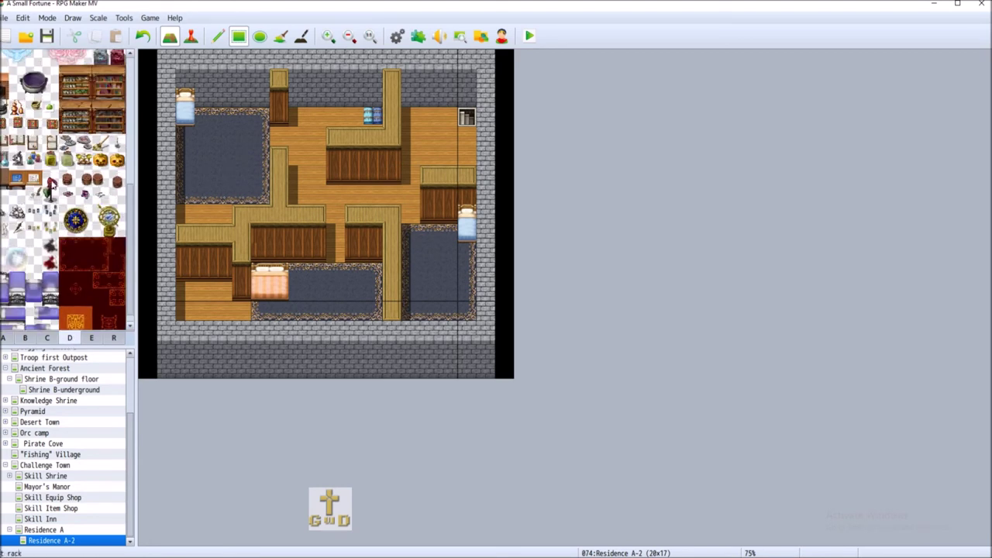
pyautogui.scroll(4, 7, 203)
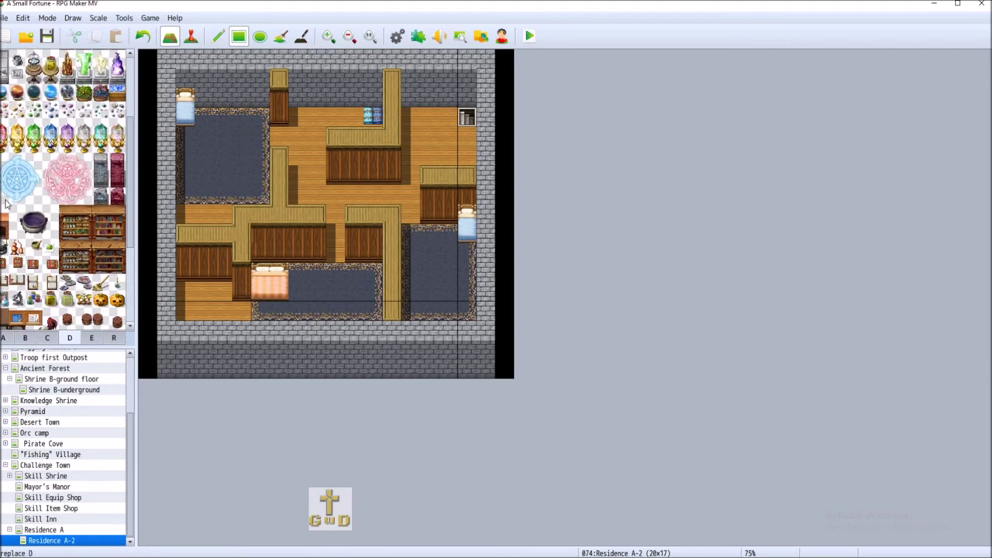
pyautogui.scroll(1, 6, 203)
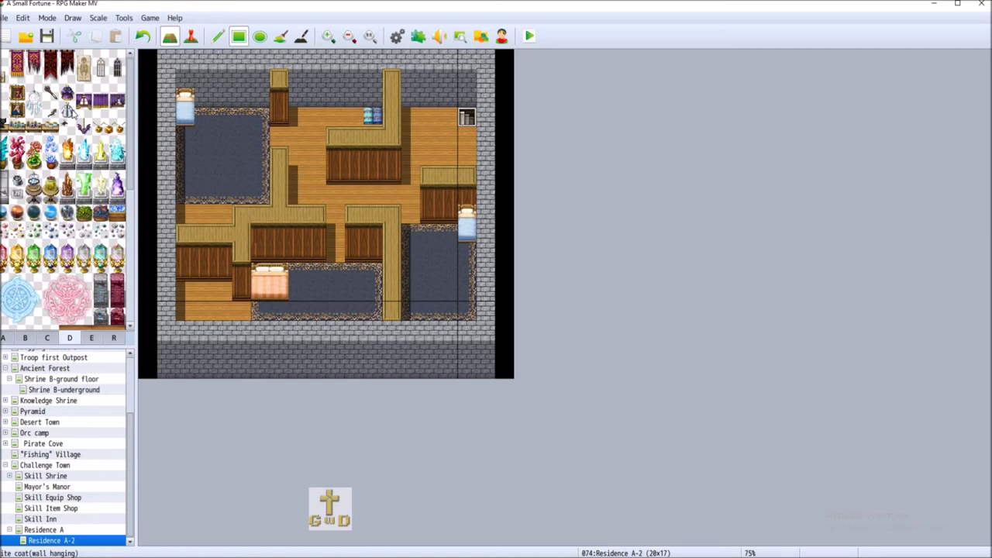
pyautogui.click(25, 337)
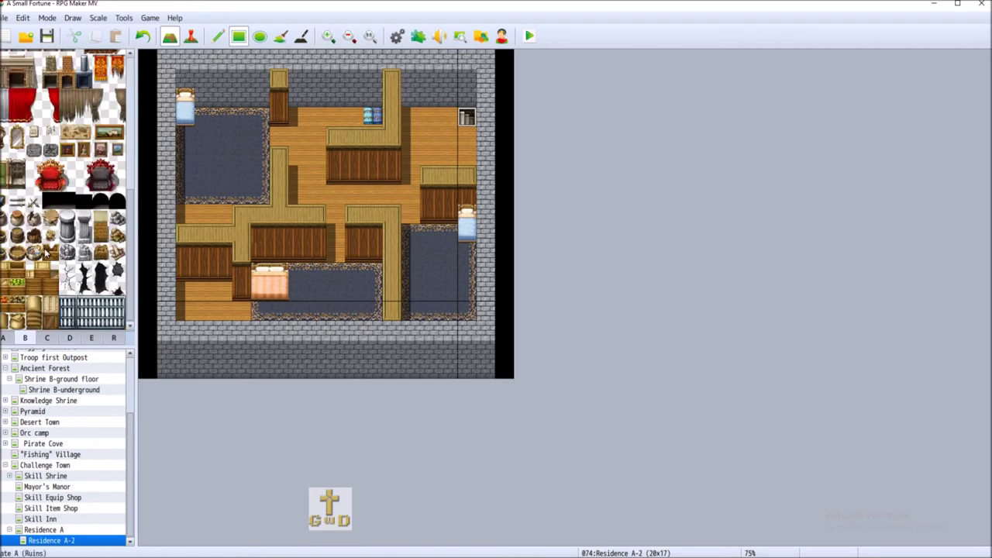
# - Place the white hat tile on the wall at 10,2 and the Robe A (Stand) tile at 11,3 beside the cloth
pyautogui.click(48, 339)
pyautogui.scroll(-3, 75, 273)
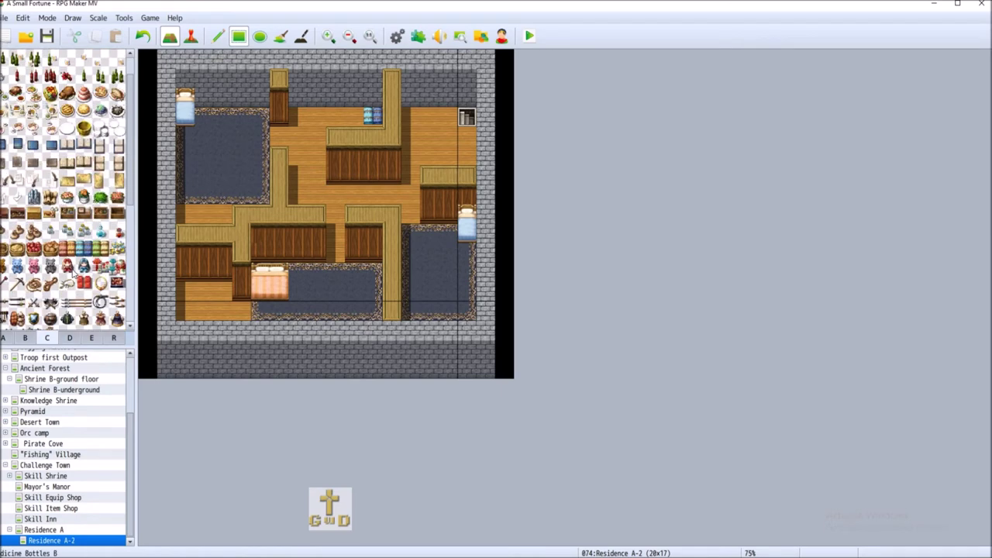
pyautogui.scroll(-3, 75, 272)
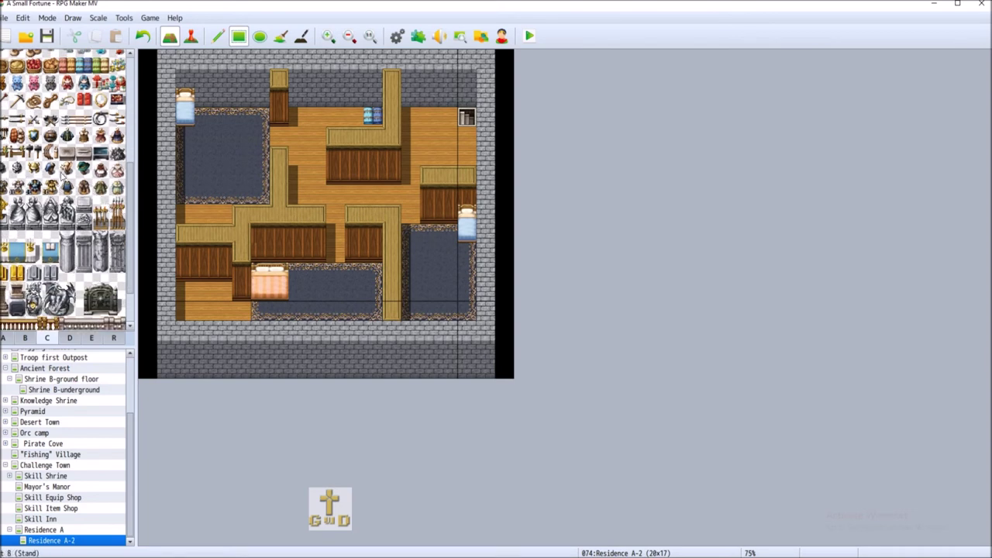
pyautogui.click(100, 169)
pyautogui.click(335, 97)
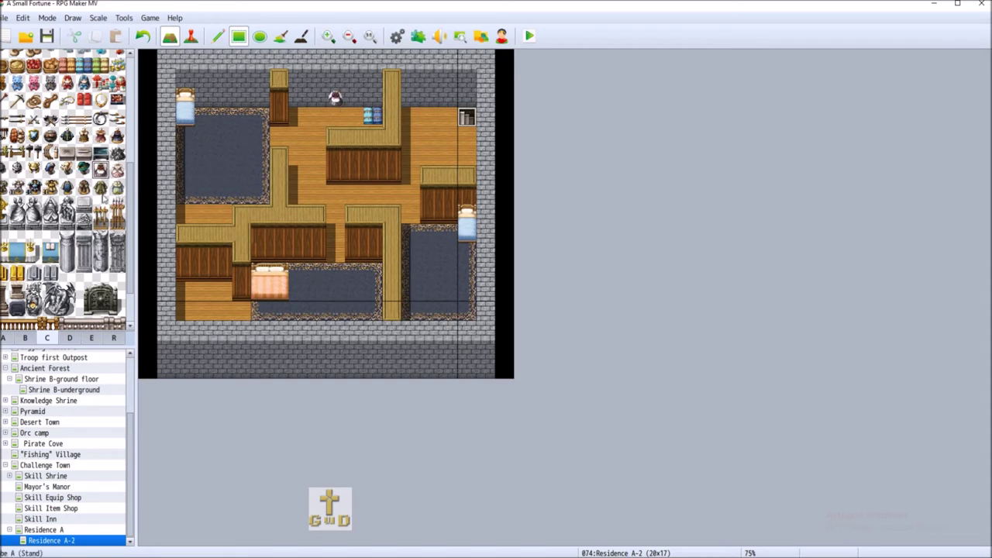
pyautogui.click(100, 187)
pyautogui.click(354, 117)
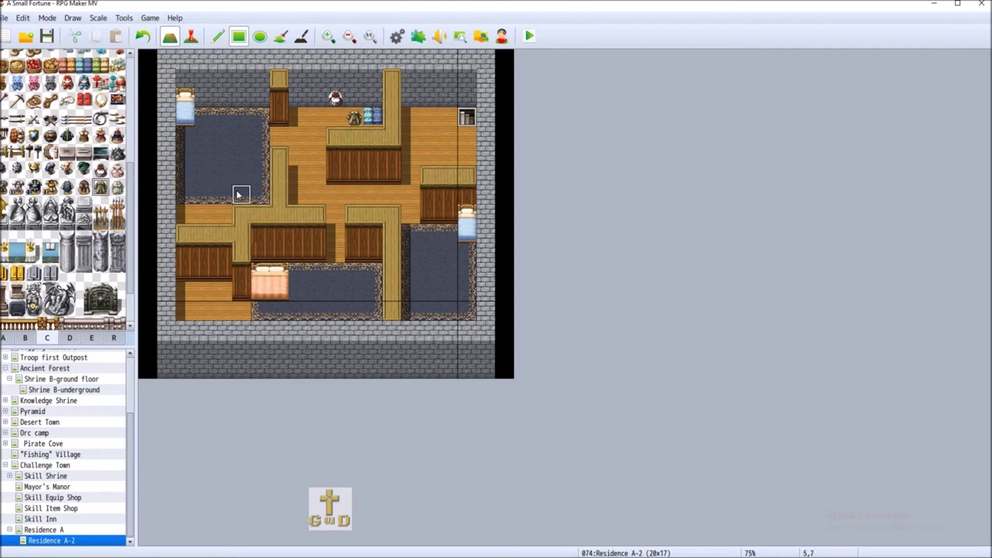
# - Place the purple hat tile on the wall at 11,2 and save the project
pyautogui.click(69, 337)
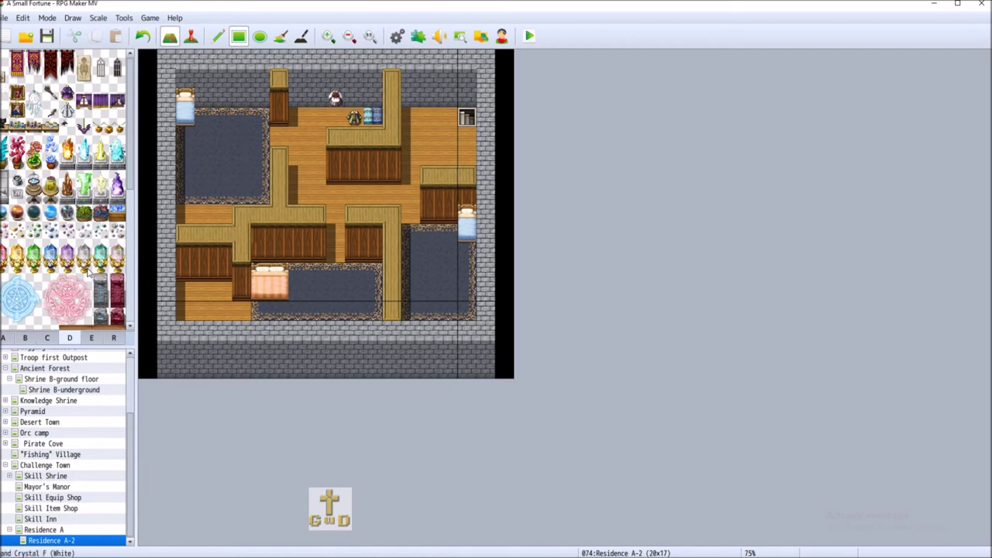
pyautogui.click(67, 93)
pyautogui.click(354, 99)
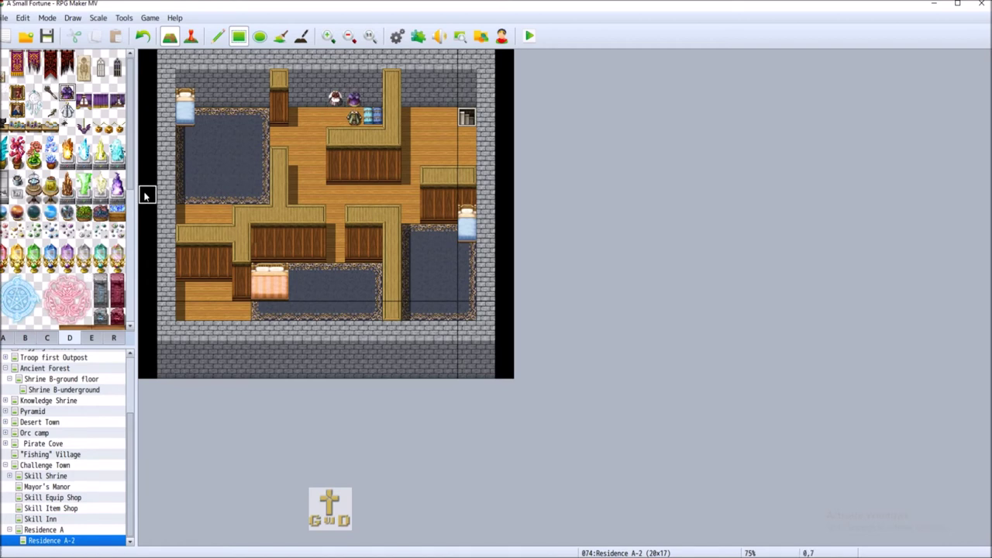
pyautogui.click(46, 35)
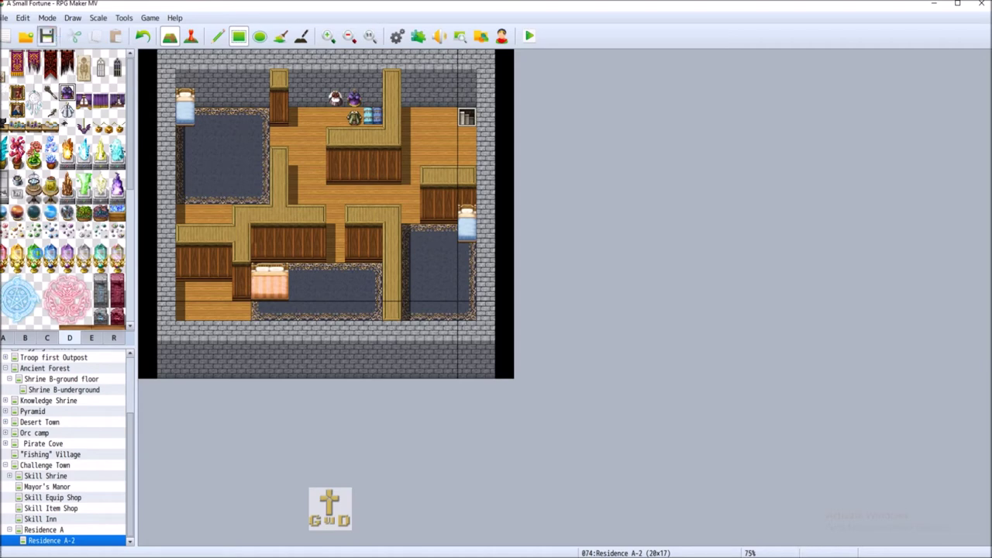
# - Furnish the lower-right bedroom with a red doll at 16,9 next to the bed and an empty round basket at 15,13
pyautogui.click(48, 338)
pyautogui.scroll(5, 101, 179)
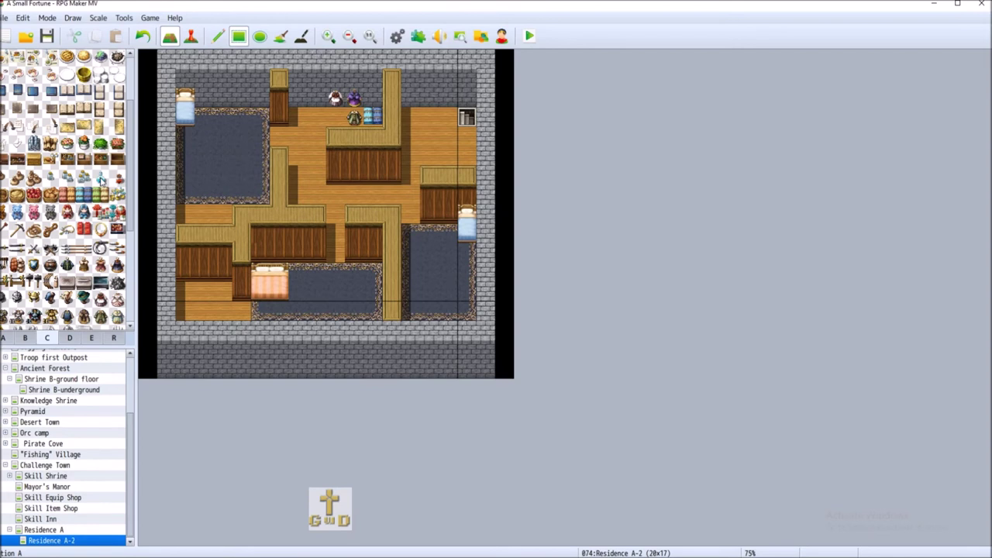
pyautogui.click(69, 214)
pyautogui.click(448, 233)
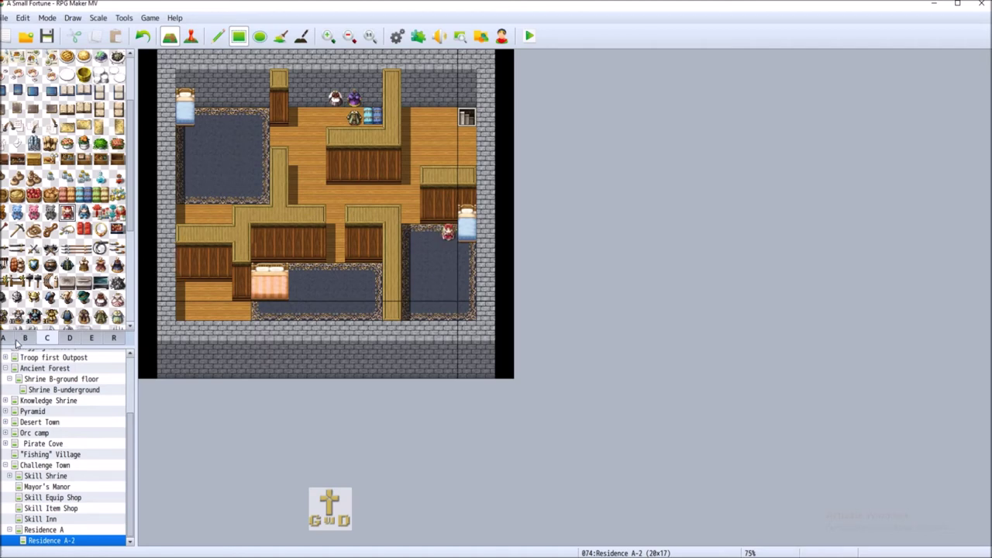
pyautogui.click(25, 338)
pyautogui.click(17, 253)
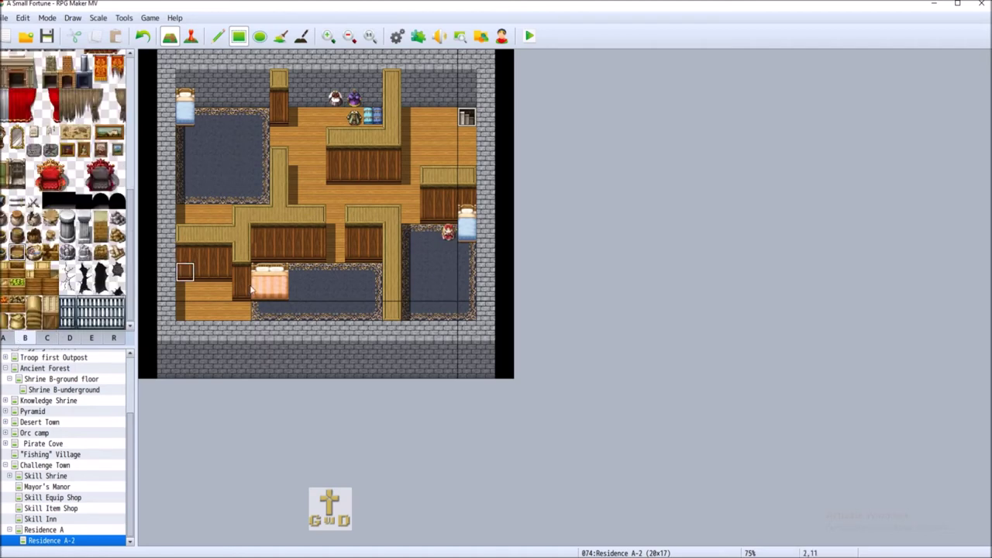
pyautogui.click(429, 311)
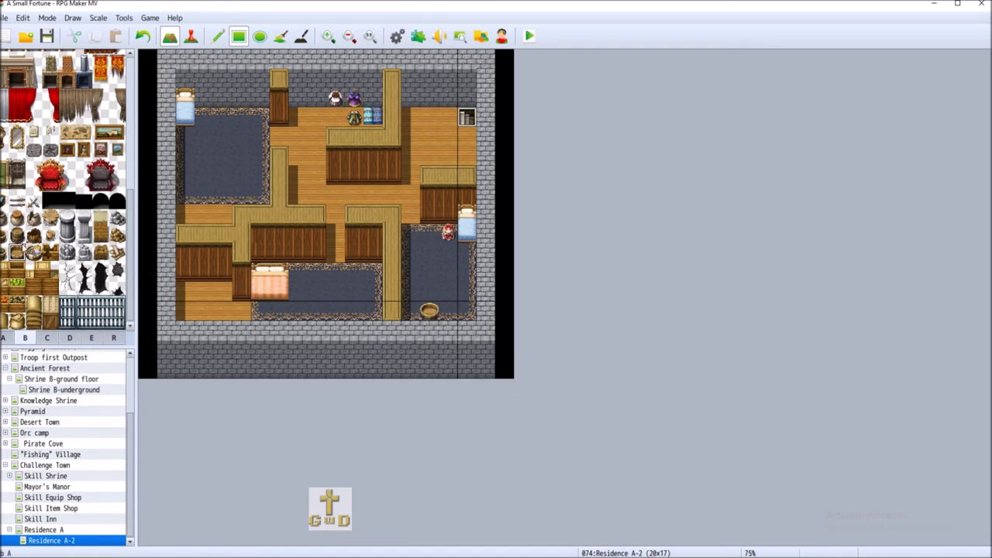
# - Place the small desk tile at 14,11 against the inner wall of the lower-right bedroom
pyautogui.scroll(3, 58, 250)
pyautogui.scroll(1, 58, 250)
pyautogui.click(67, 155)
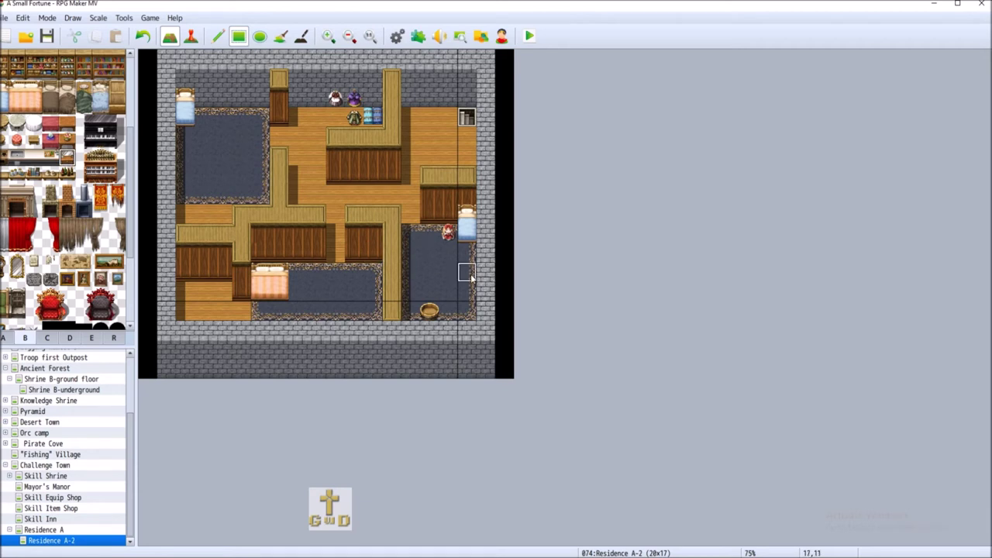
pyautogui.click(409, 273)
# - Clear the round basket from 15,13 and place an empty basket in the lower-right bedroom's corner at 17,13
pyautogui.click(5, 338)
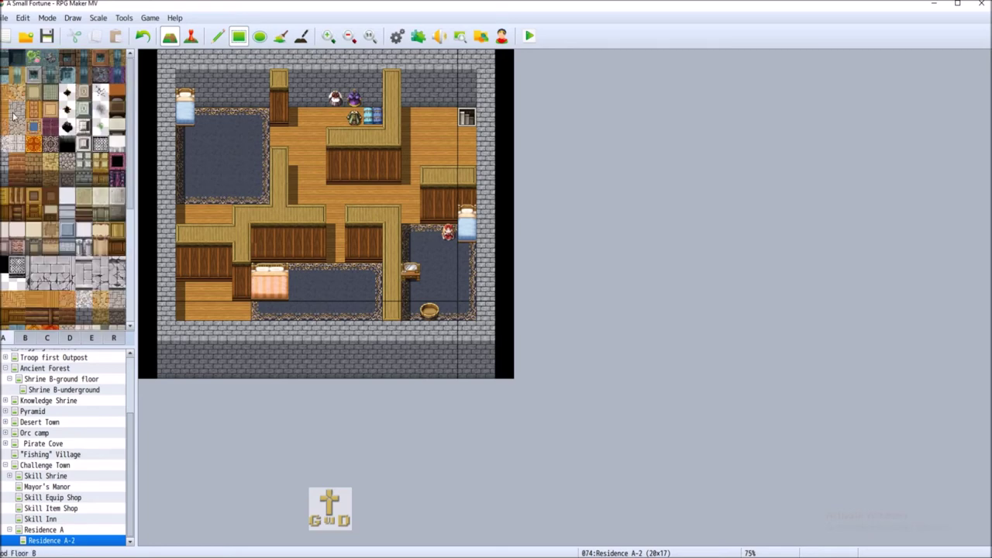
pyautogui.click(50, 143)
pyautogui.click(427, 312)
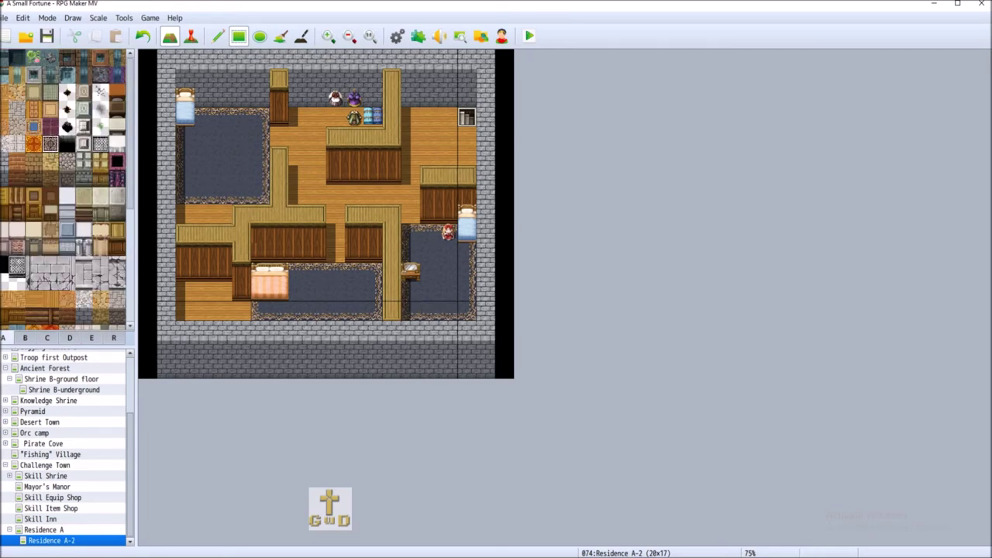
pyautogui.click(25, 338)
pyautogui.scroll(-3, 24, 316)
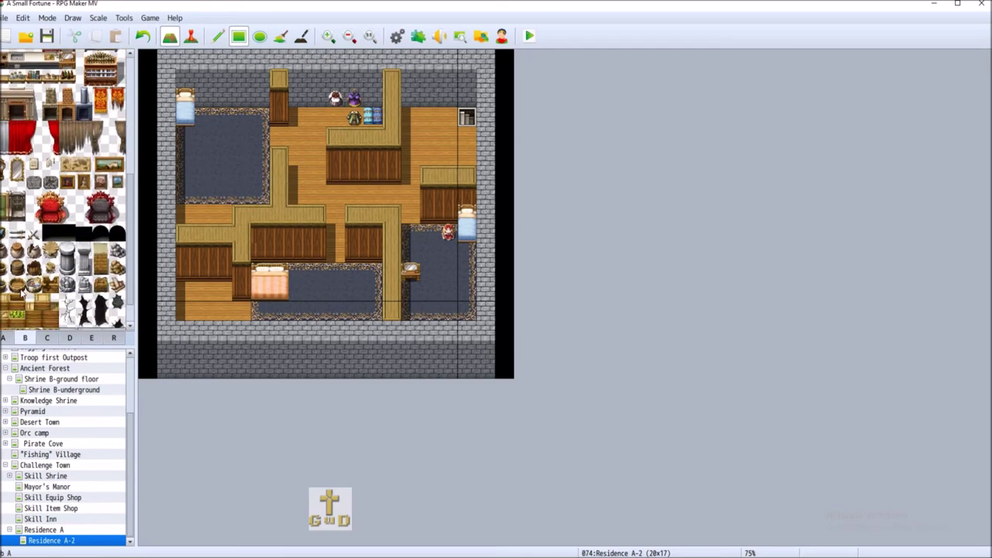
pyautogui.click(17, 285)
pyautogui.click(466, 310)
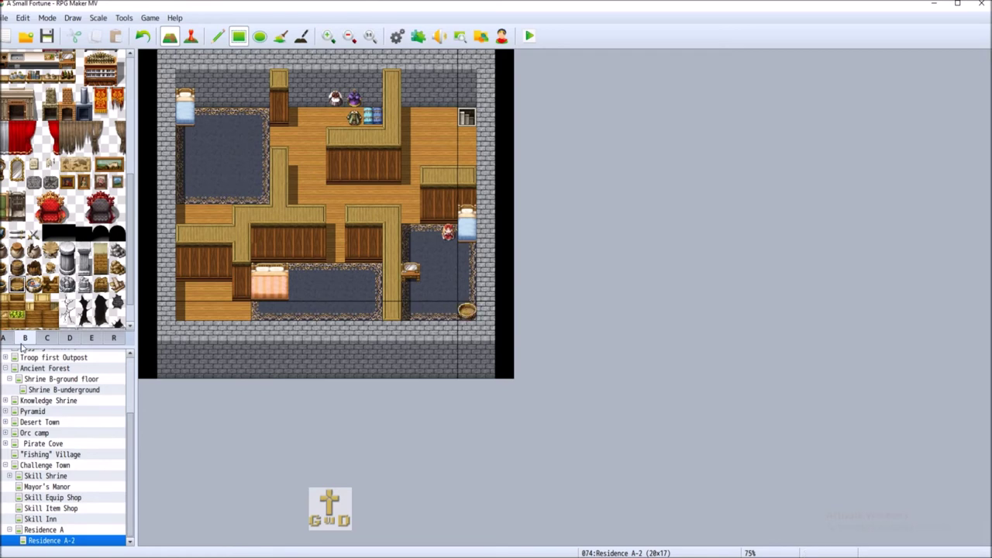
# - Place a round red stool at 14,12 directly below the small desk in the lower-right bedroom
pyautogui.scroll(3, 46, 233)
pyautogui.click(21, 120)
pyautogui.click(410, 290)
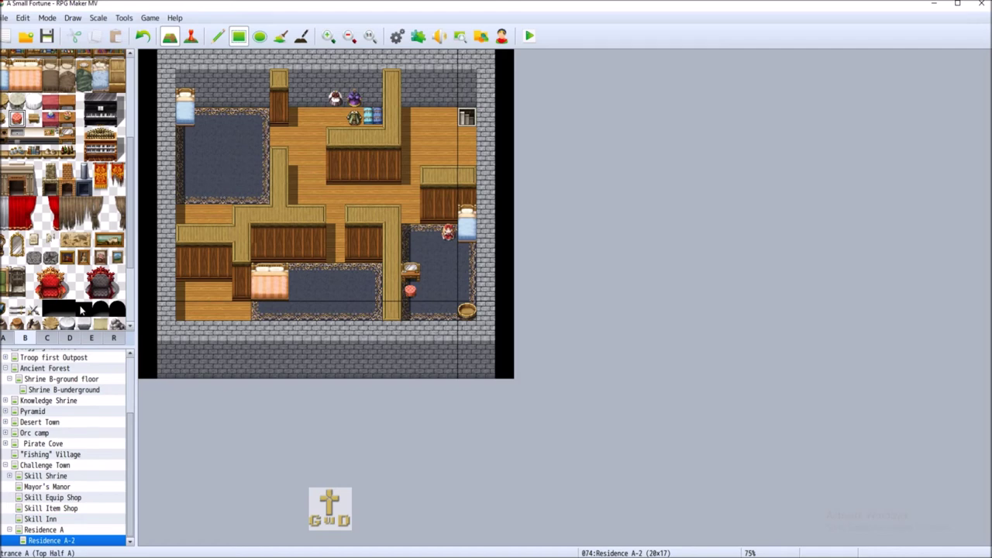
# - Place the dark box tile with red contents at 3,8 on the wooden floor below the upper-left bedroom carpet
pyautogui.click(47, 337)
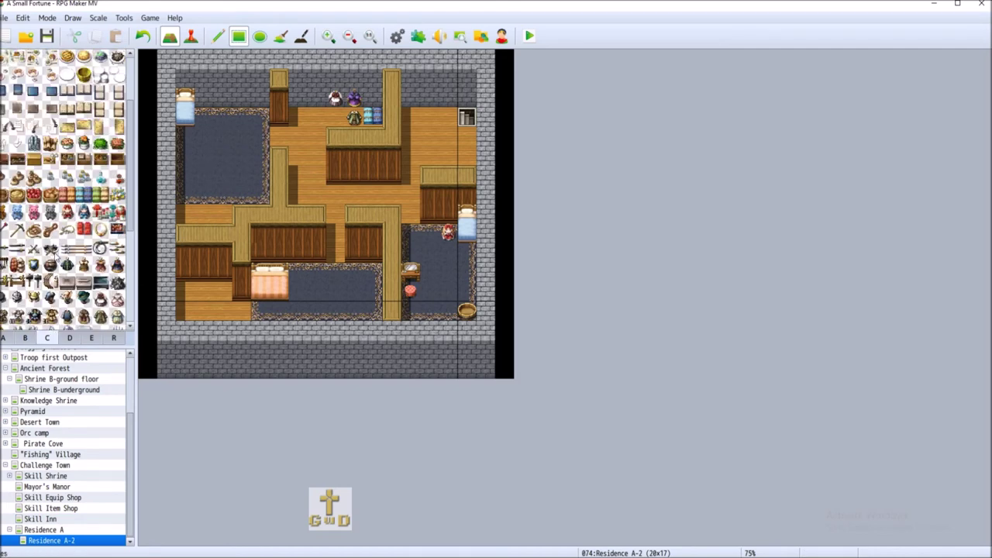
pyautogui.click(117, 229)
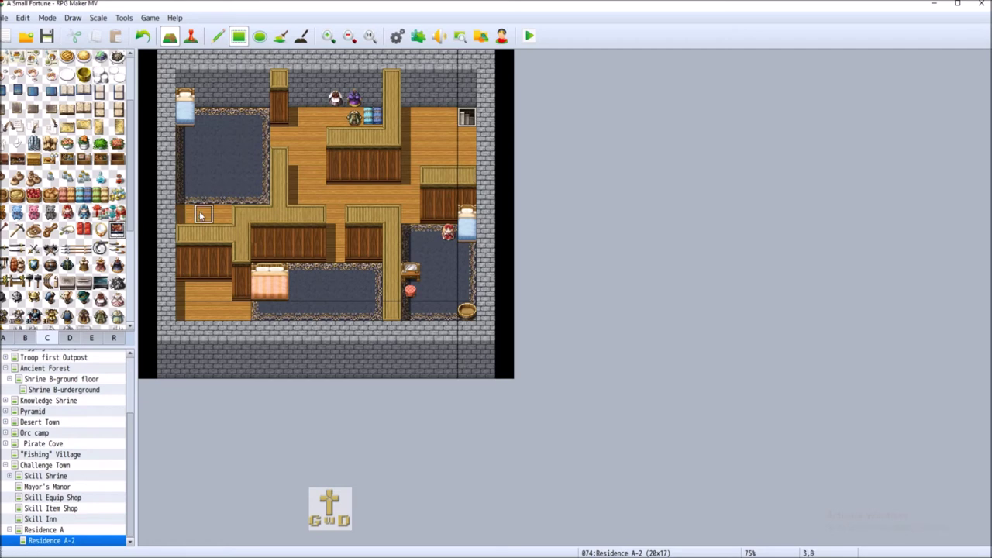
pyautogui.click(185, 212)
pyautogui.click(143, 36)
pyautogui.click(203, 212)
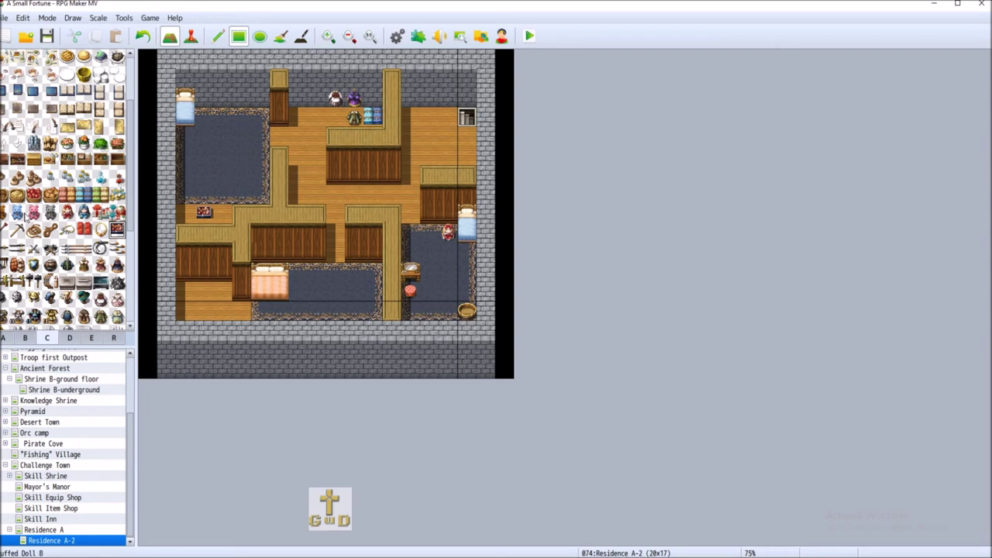
# - Try the grey stuffed bear tile at 3,3 and 2,3 by the upper-left bed, undoing each placement
pyautogui.click(50, 213)
pyautogui.click(203, 116)
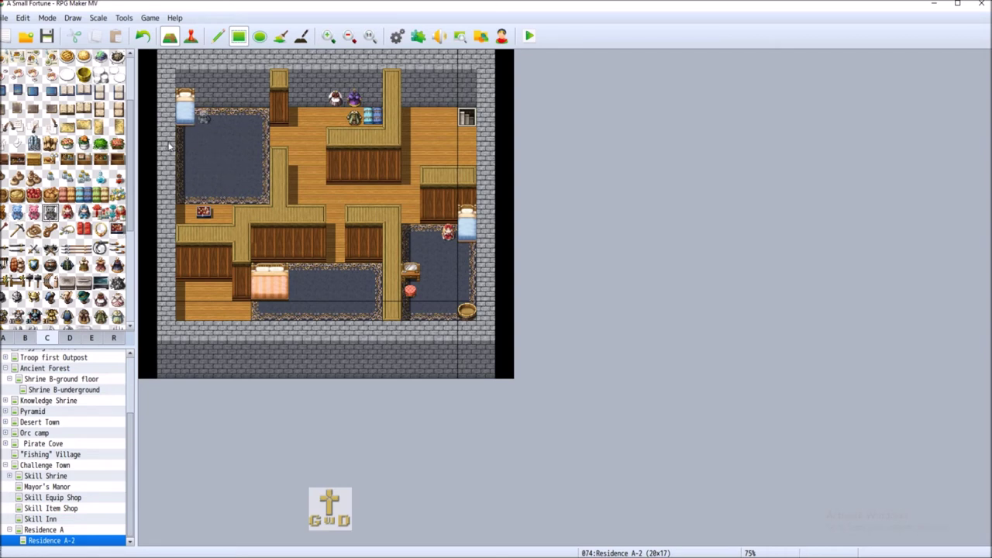
pyautogui.click(143, 36)
pyautogui.click(184, 116)
pyautogui.click(142, 36)
# - Place the Small Box B tile at 2,8 beside the dark box with red contents
pyautogui.click(84, 160)
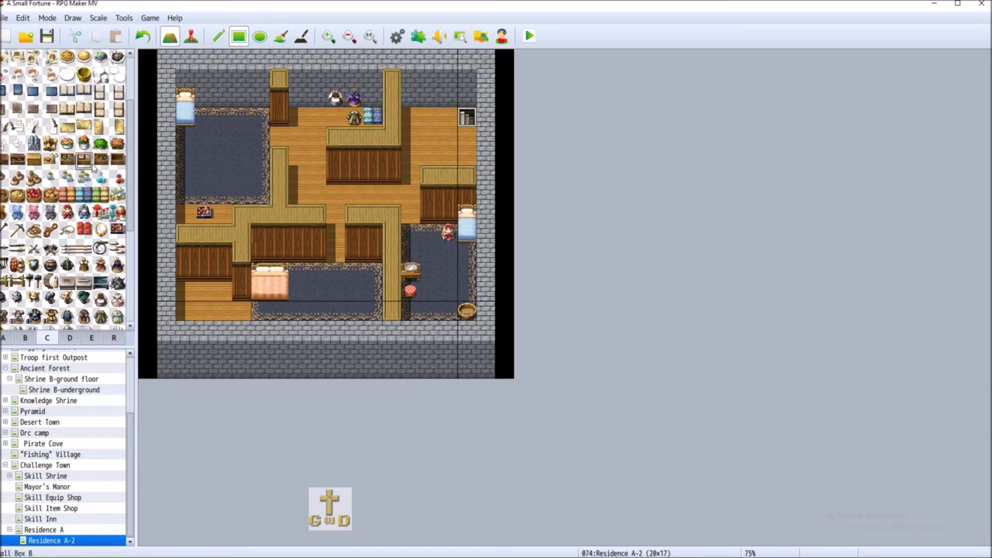
pyautogui.click(184, 212)
# - Place two tall wooden cabinets side by side at 11,10 and 12,10 against the wall of the lower middle bedroom
pyautogui.scroll(-3, 68, 190)
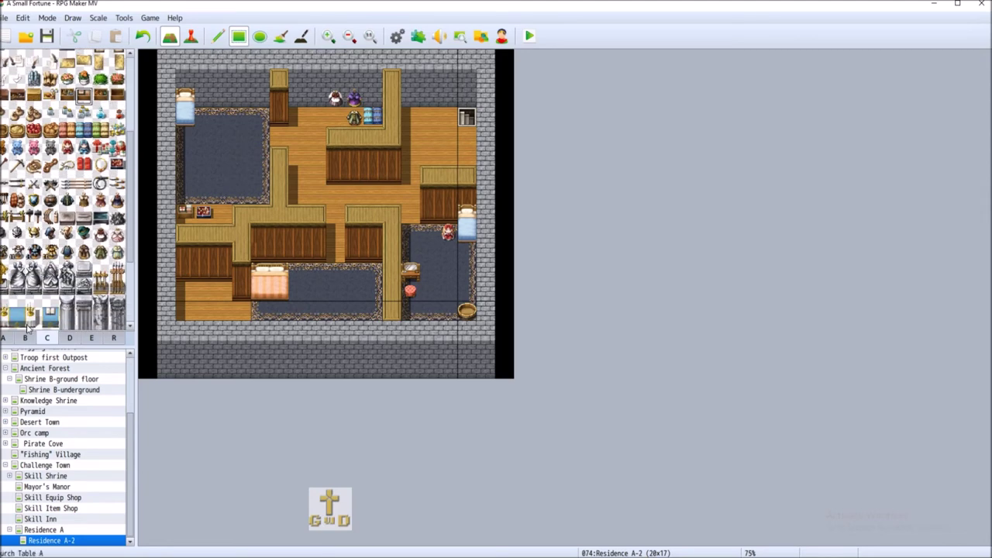
pyautogui.click(25, 338)
pyautogui.scroll(7, 70, 260)
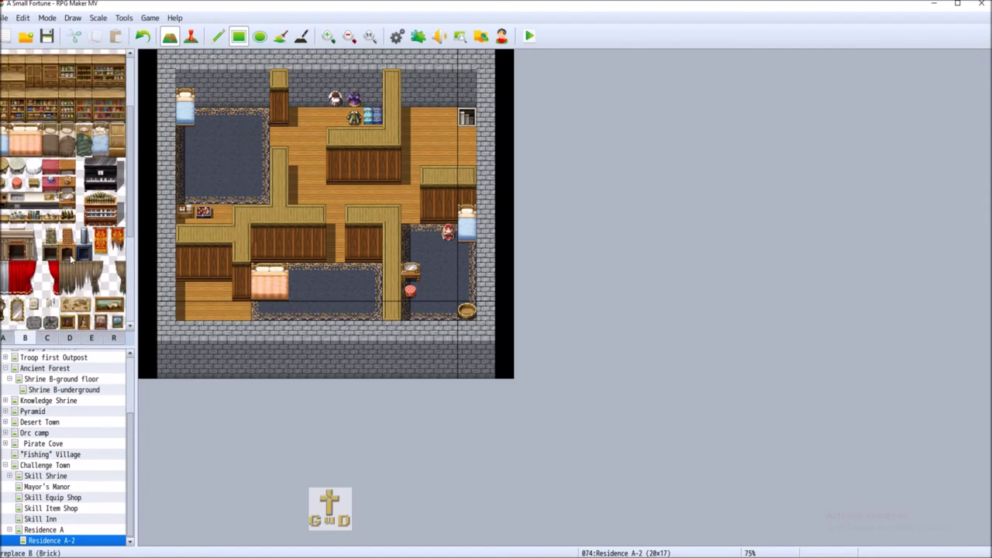
pyautogui.moveTo(36, 161); pyautogui.dragTo(35, 178)
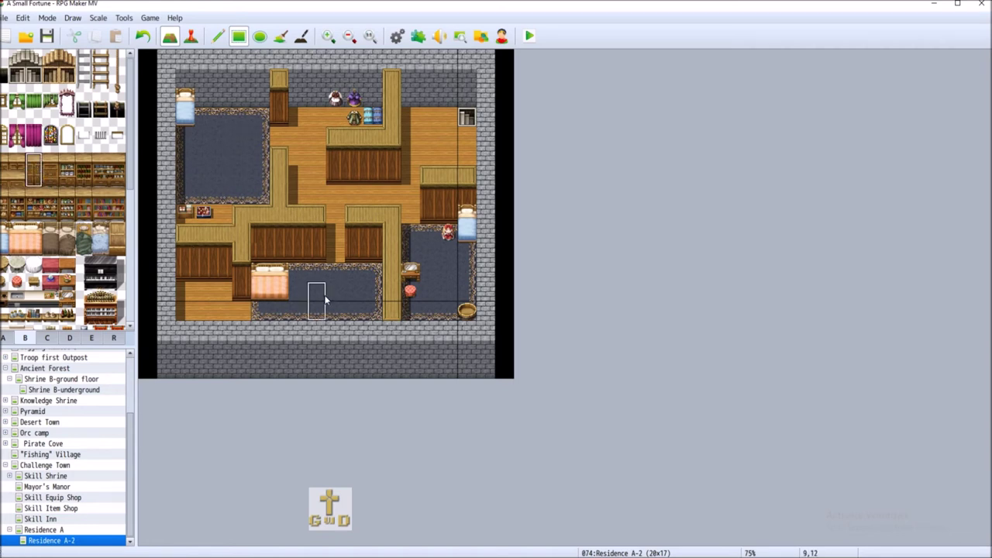
pyautogui.click(371, 258)
pyautogui.click(353, 260)
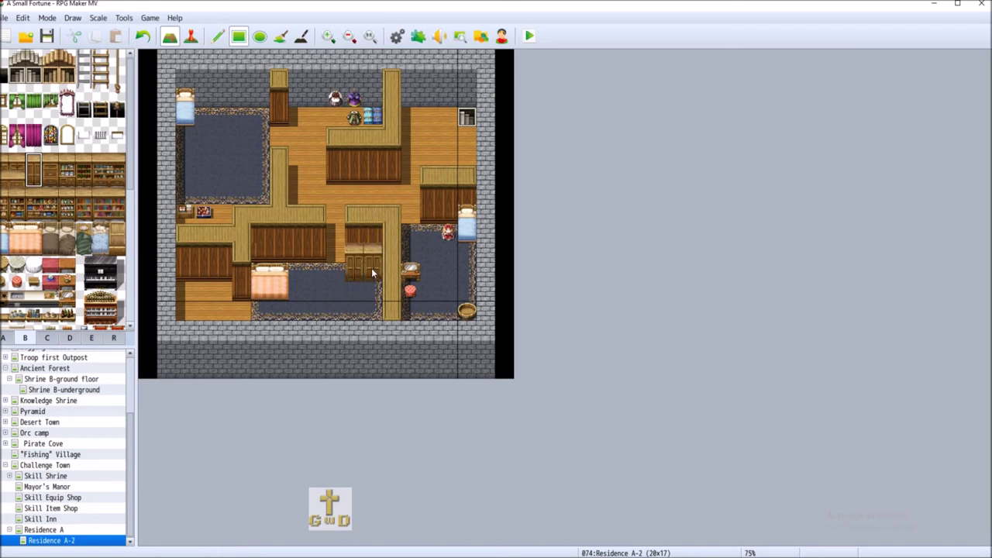
# - Place the two-tile-wide wooden cabinet piece at 5,3 along the upper wall of the upper-left bedroom
pyautogui.moveTo(3, 180); pyautogui.dragTo(19, 180)
pyautogui.click(229, 112)
pyautogui.click(143, 35)
pyautogui.click(237, 114)
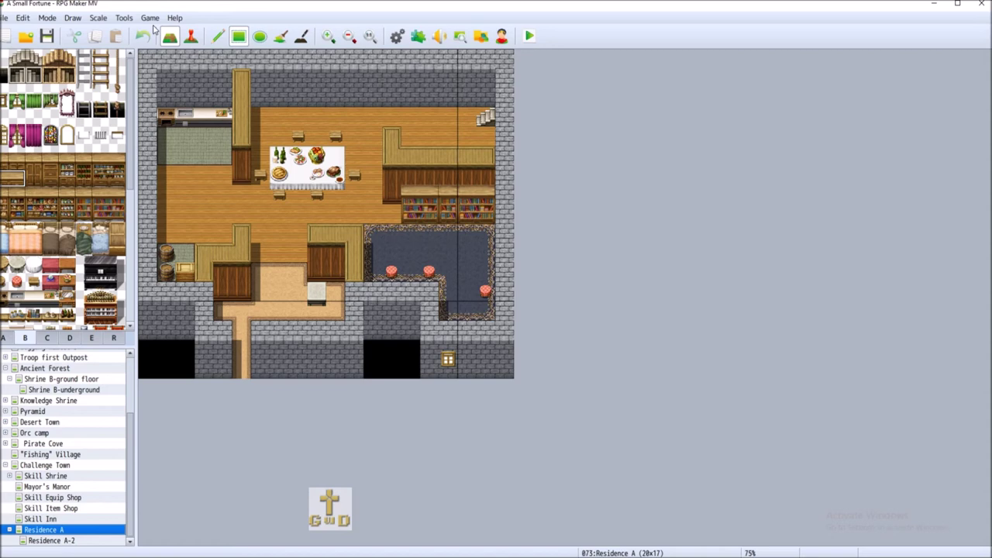
# - On the Residence A map, create an event on the chair at 6,6 using the blue-beret character from People2
pyautogui.click(190, 36)
pyautogui.doubleClick(261, 179)
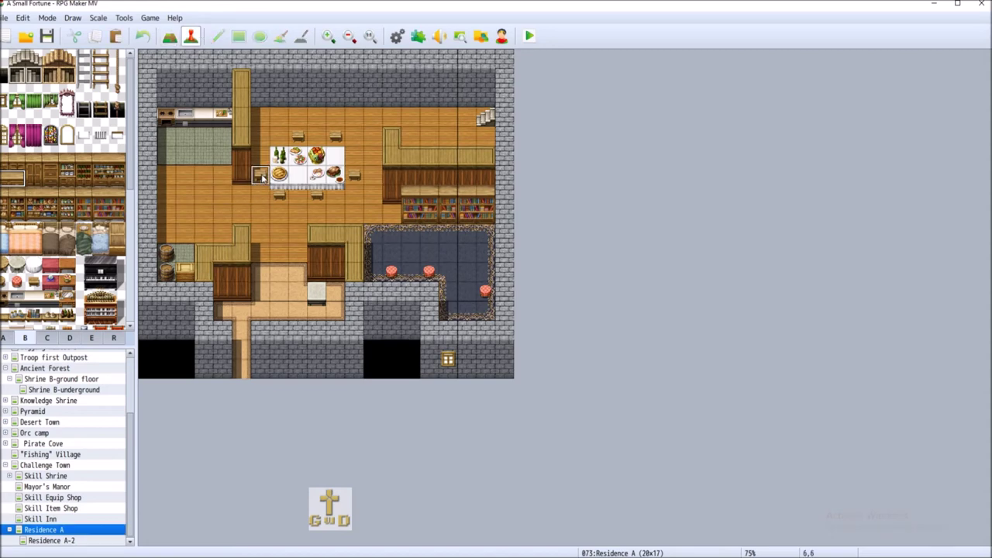
pyautogui.doubleClick(272, 322)
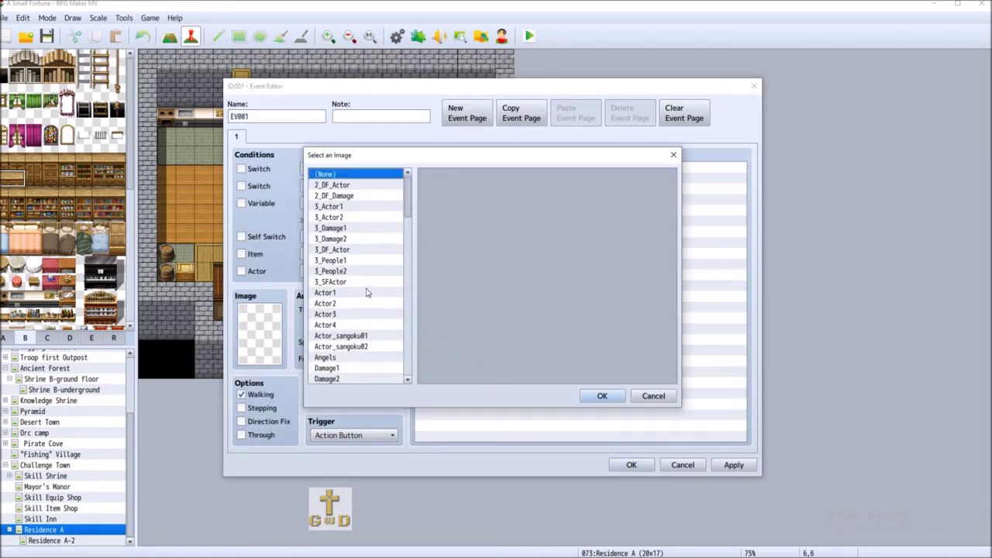
pyautogui.click(342, 304)
pyautogui.click(355, 314)
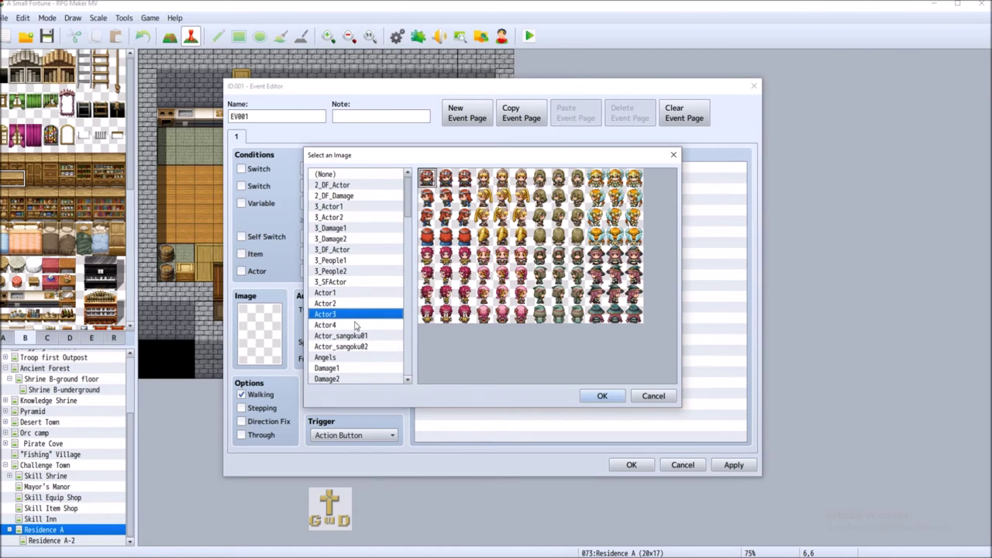
pyautogui.click(355, 325)
pyautogui.moveTo(405, 215); pyautogui.dragTo(405, 287)
pyautogui.click(334, 310)
pyautogui.click(346, 298)
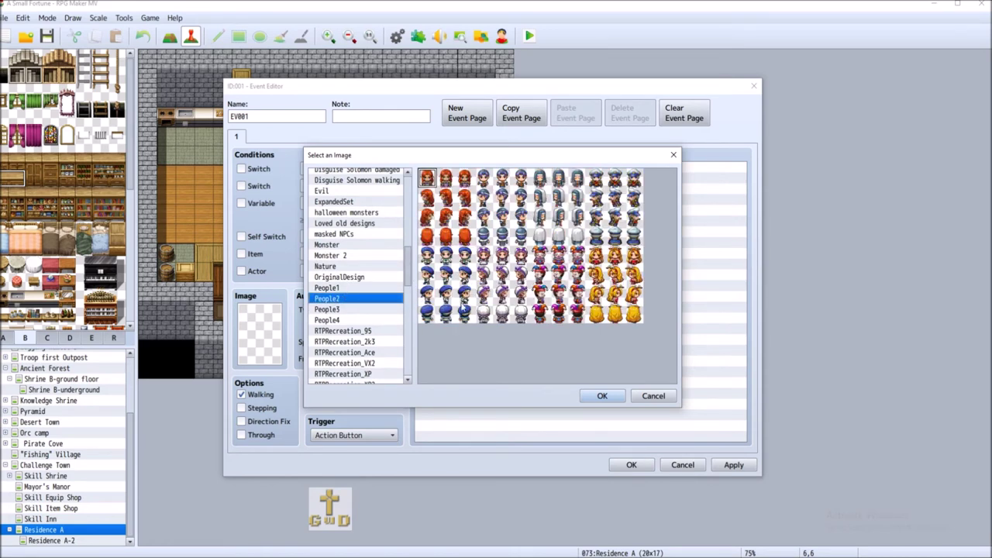
pyautogui.doubleClick(453, 299)
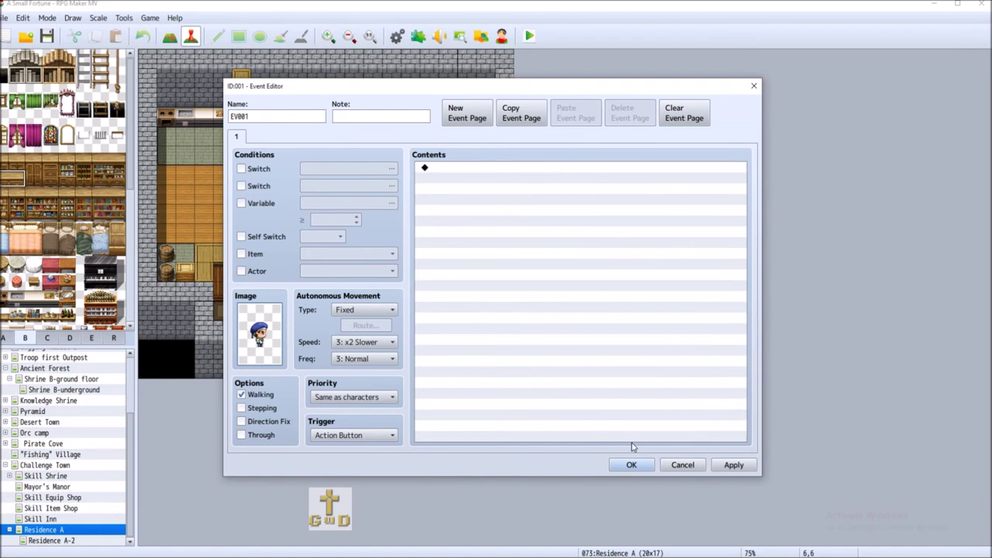
pyautogui.click(631, 464)
# - Create an event on the chair at 11,6 using the purple-capped character from People2
pyautogui.doubleClick(357, 177)
pyautogui.doubleClick(259, 333)
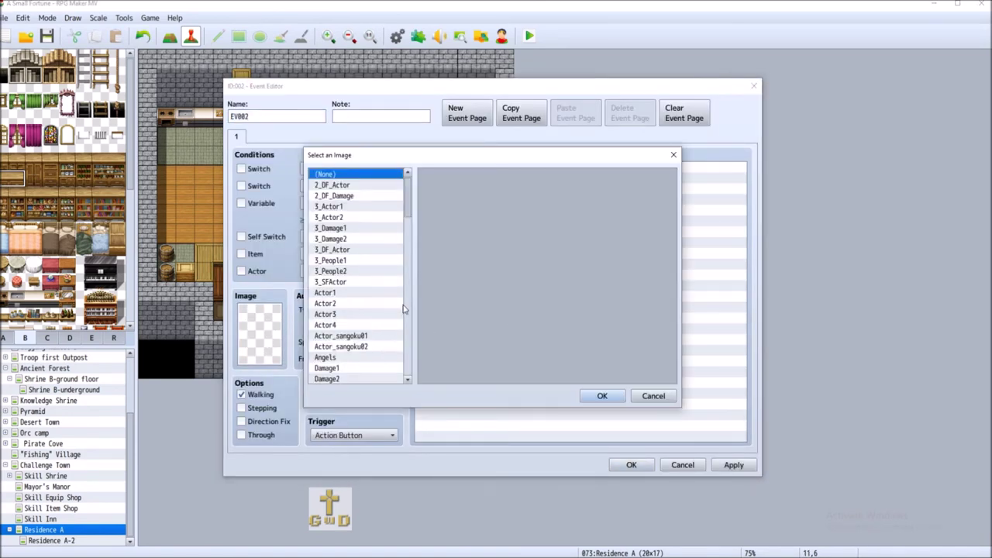
pyautogui.moveTo(408, 199); pyautogui.dragTo(415, 272)
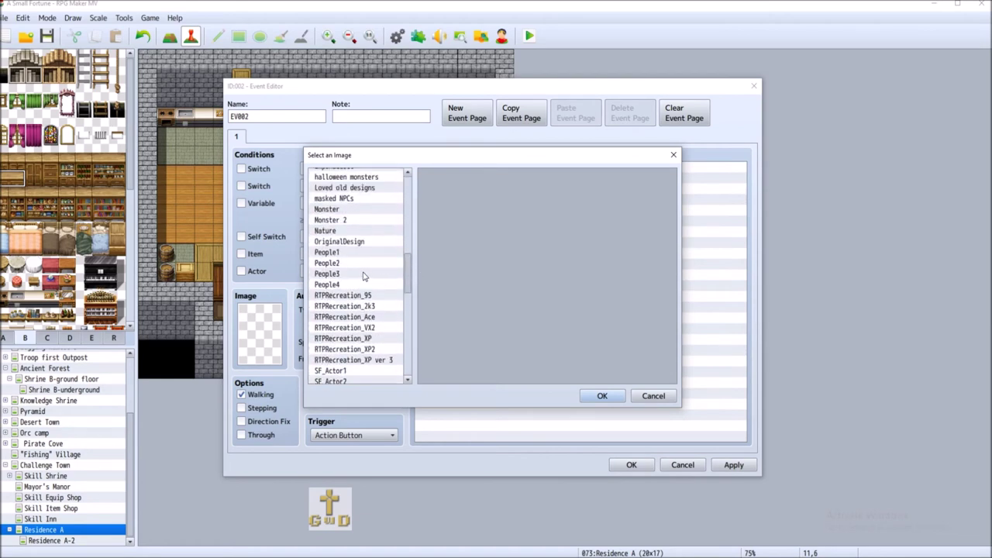
pyautogui.click(355, 263)
pyautogui.doubleClick(502, 274)
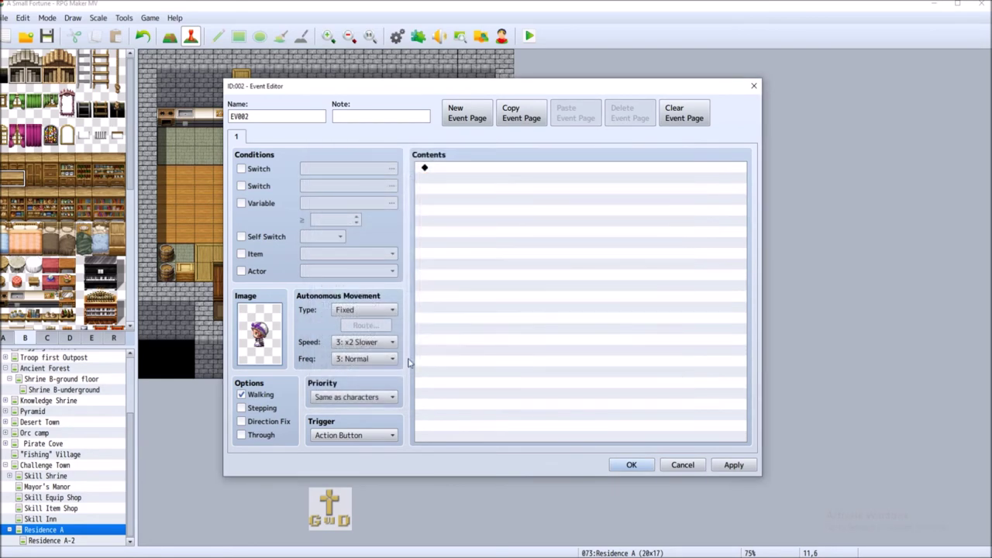
pyautogui.click(632, 465)
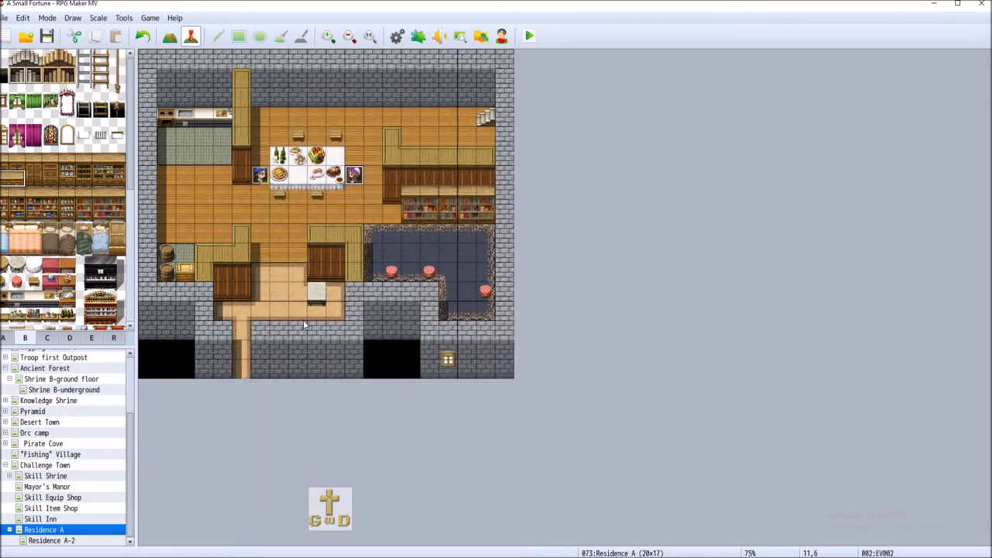
# - Start a new event on the chair at 8,4 and compare the People1 to People4 and masked NPCs sheets for its image
pyautogui.doubleClick(271, 120)
pyautogui.doubleClick(260, 333)
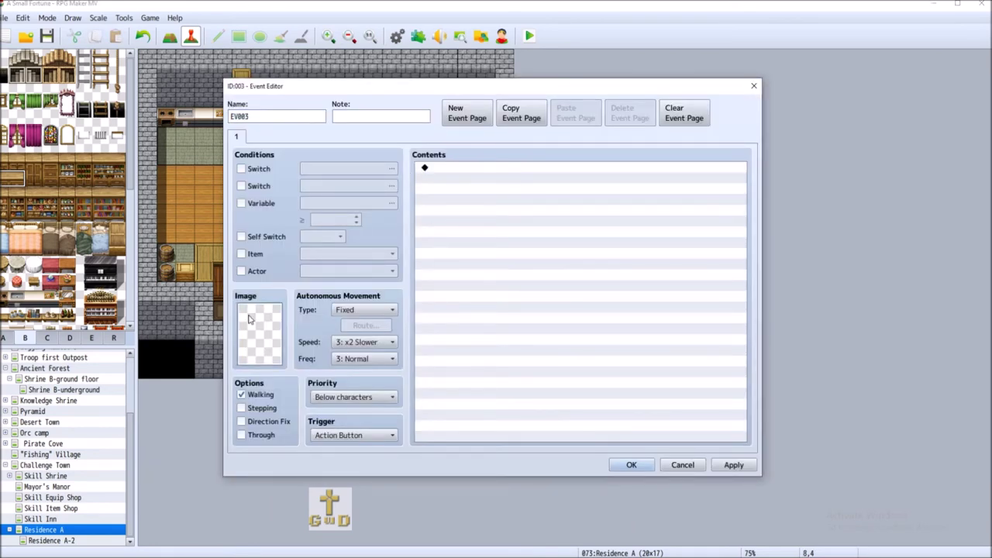
pyautogui.moveTo(409, 201); pyautogui.dragTo(410, 260)
pyautogui.click(358, 310)
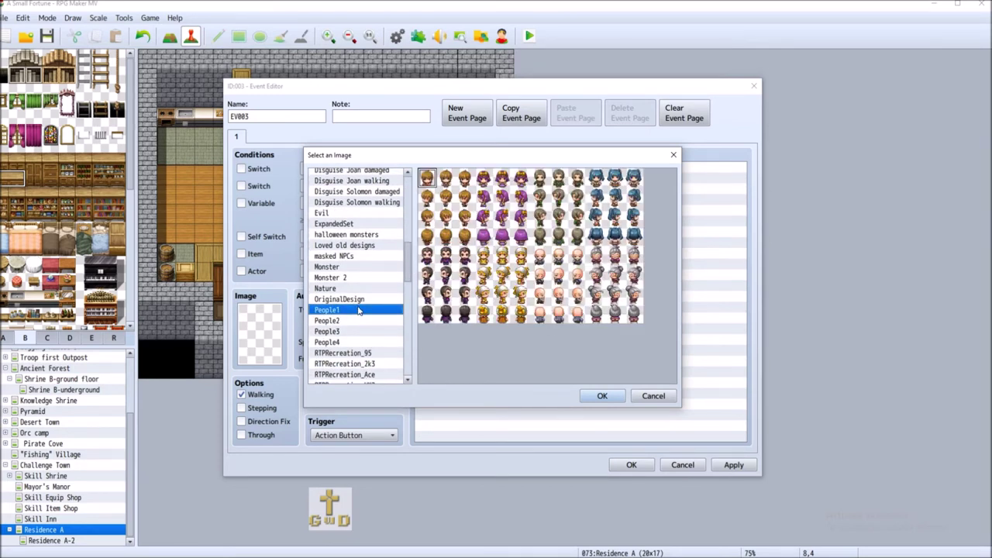
pyautogui.click(358, 321)
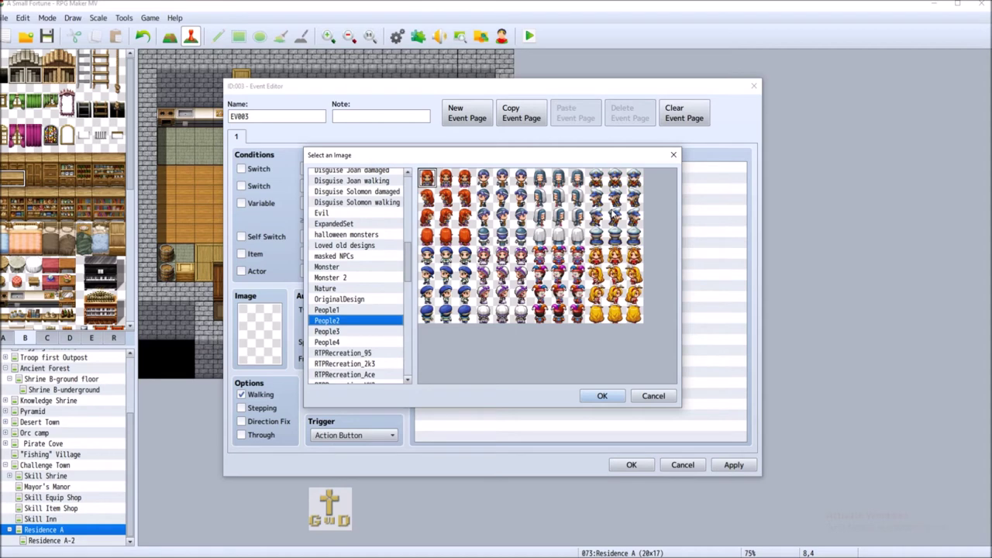
pyautogui.click(354, 332)
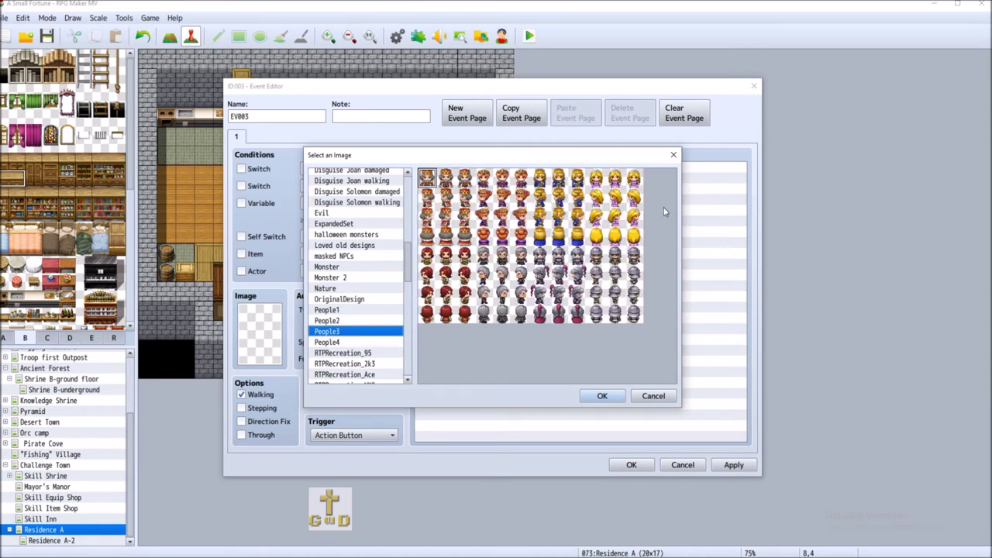
pyautogui.click(343, 342)
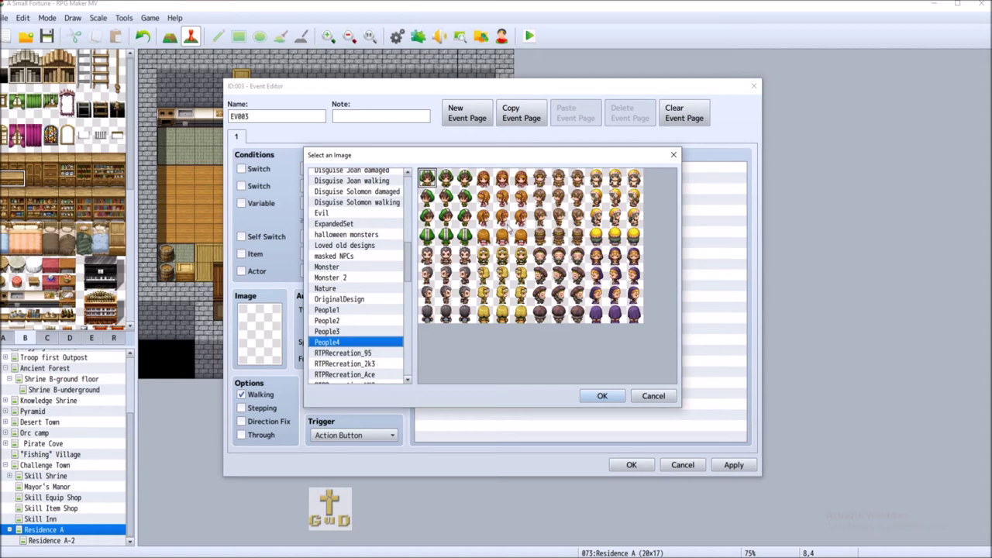
pyautogui.click(401, 256)
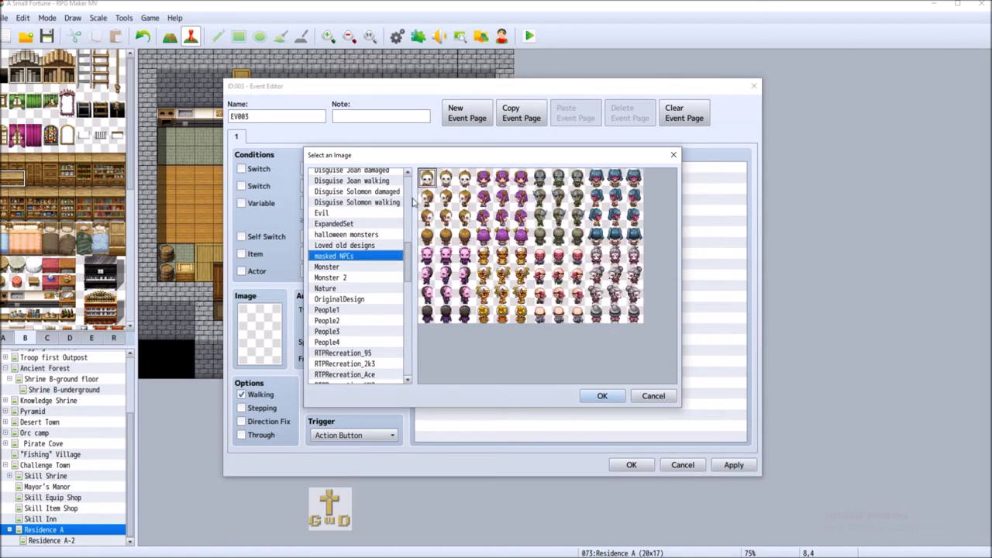
pyautogui.scroll(8, 407, 184)
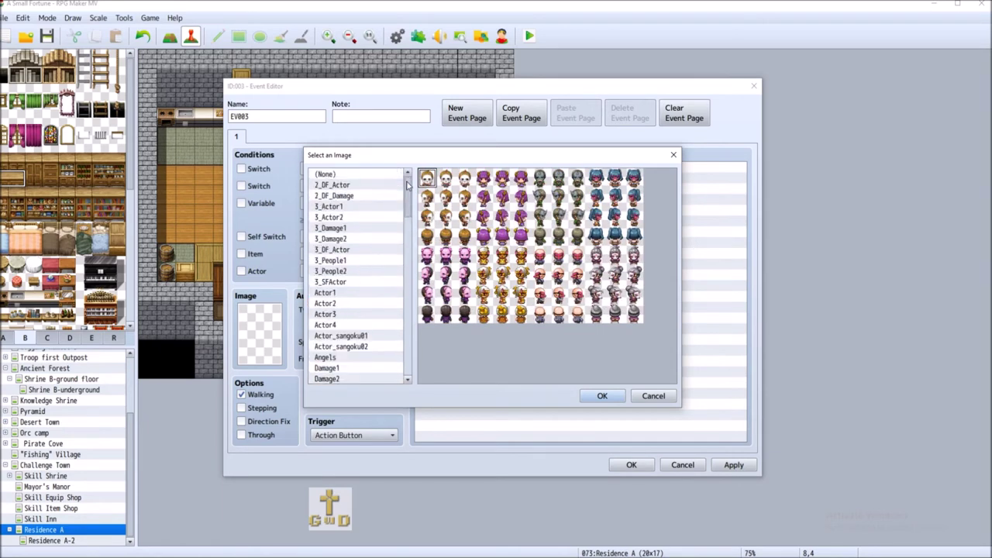
# - Examine the Actor1 to Actor4 character sheets for a suitable diner to seat at 8,4
pyautogui.click(352, 294)
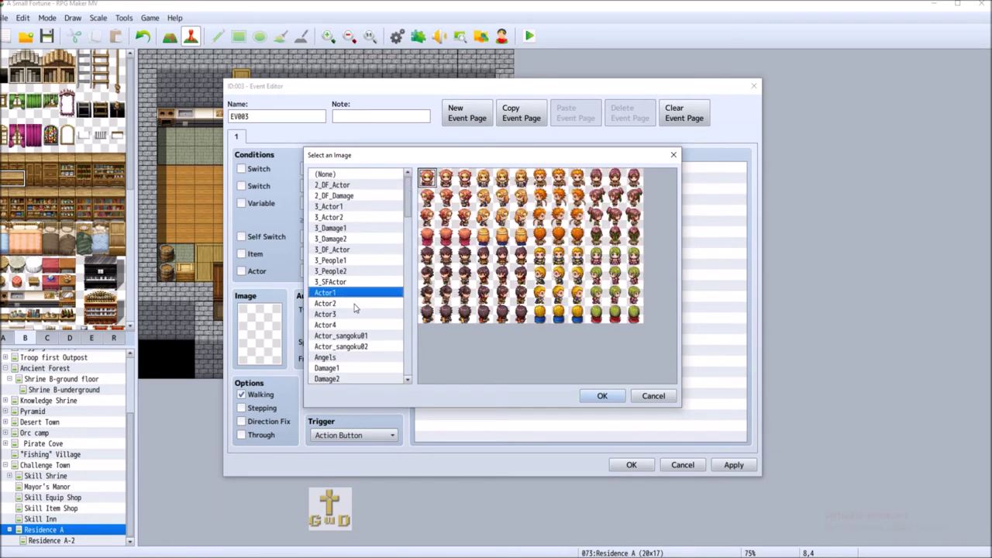
pyautogui.click(354, 304)
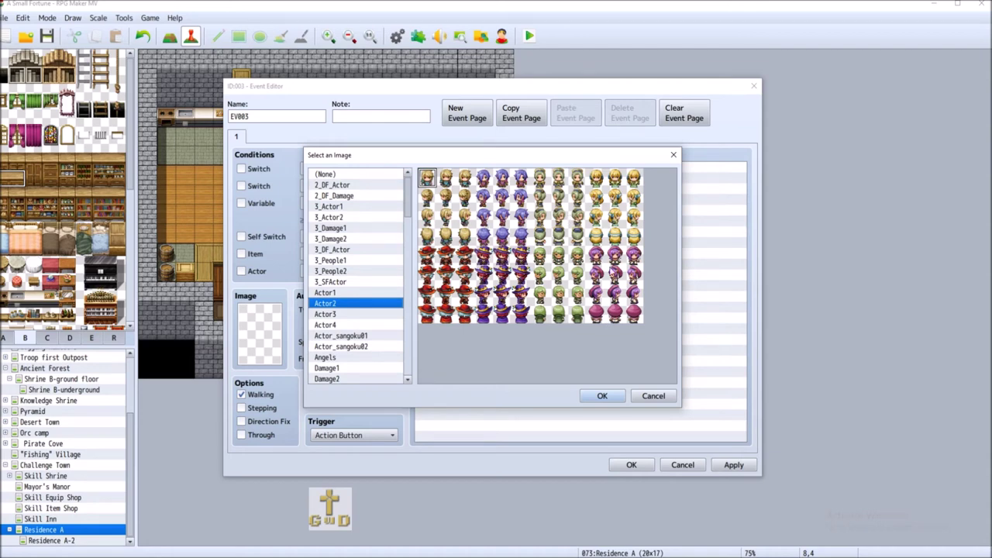
pyautogui.click(355, 316)
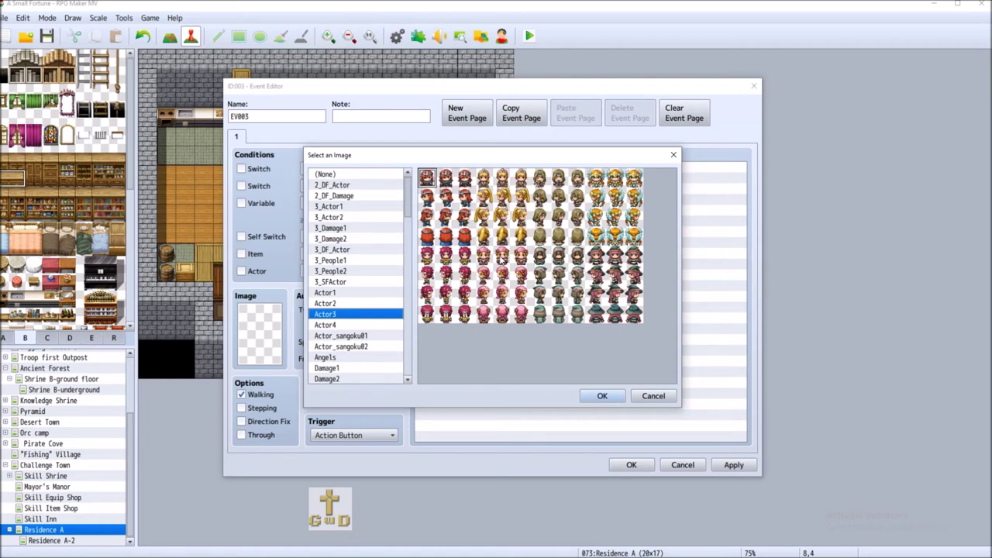
pyautogui.click(355, 325)
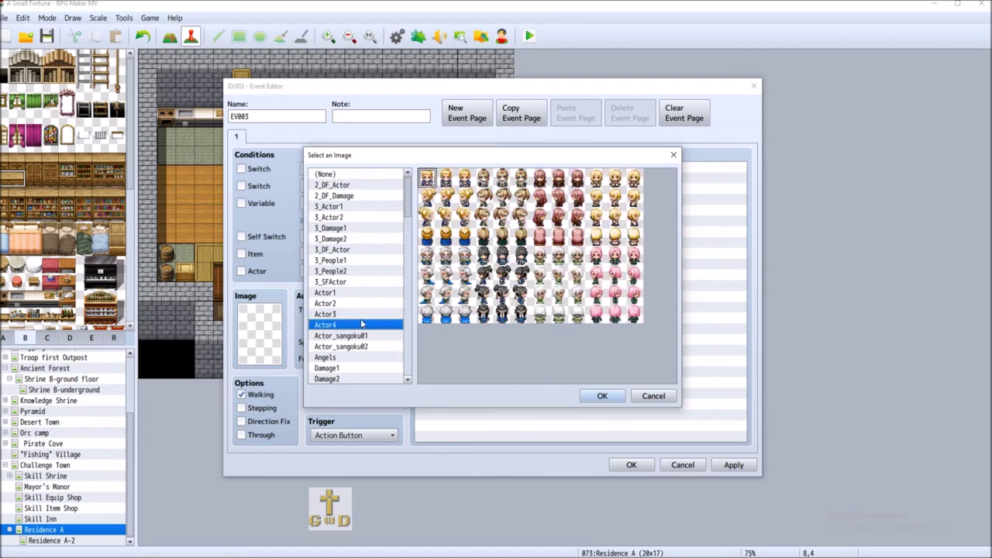
pyautogui.click(351, 294)
pyautogui.click(354, 303)
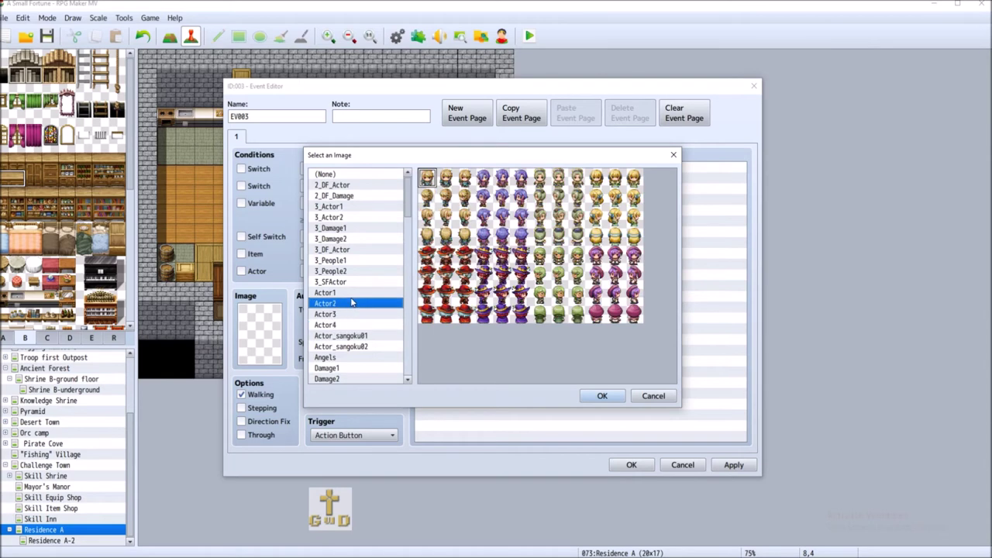
pyautogui.click(355, 293)
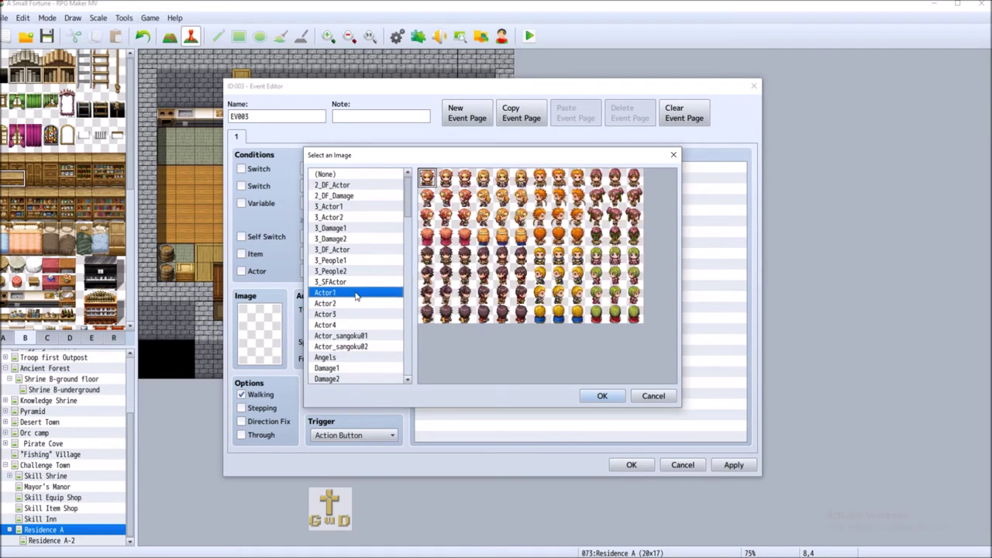
pyautogui.click(363, 307)
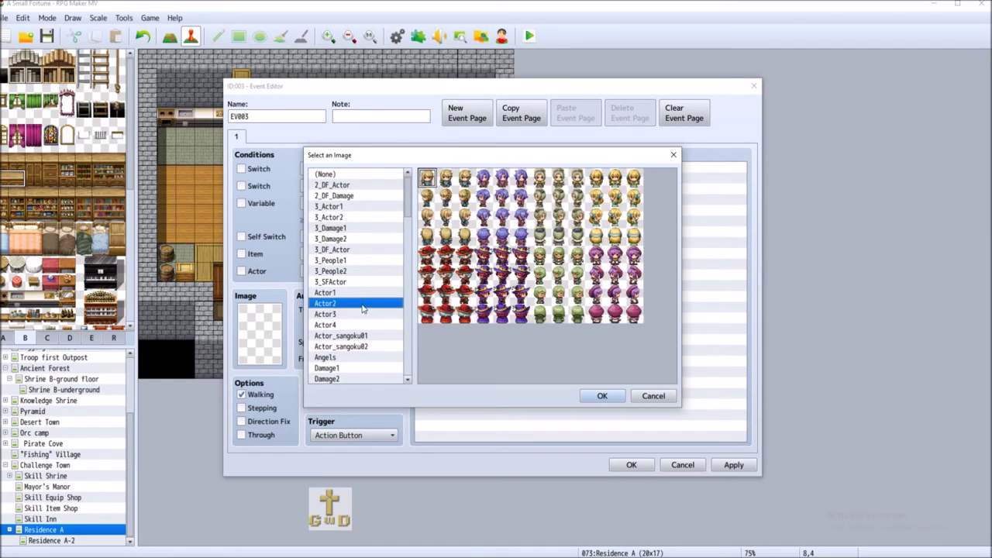
pyautogui.scroll(-2, 364, 310)
pyautogui.click(362, 303)
pyautogui.click(362, 315)
# - Give the event at 8,4 the front-facing dark-haired character in purple from People1 and save the event
pyautogui.scroll(-5, 368, 322)
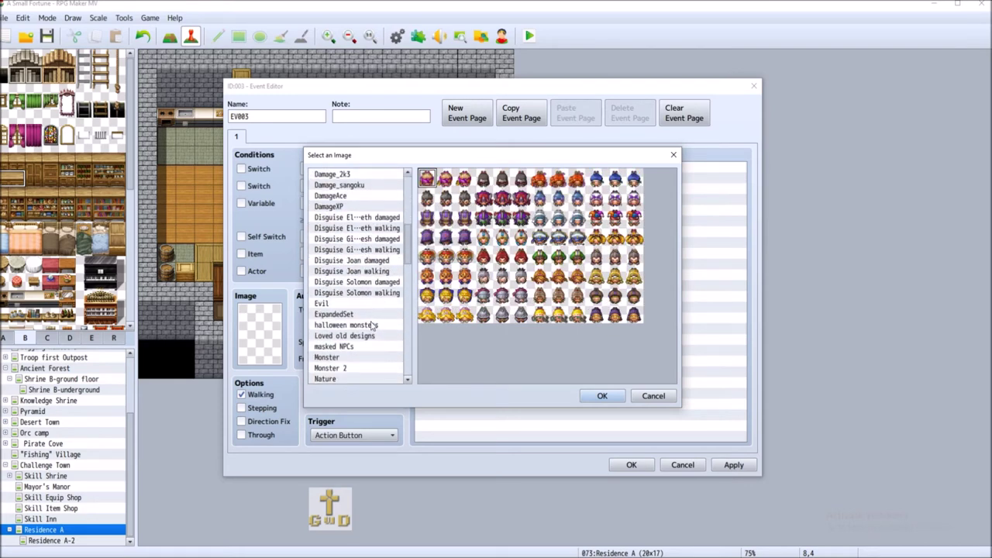
pyautogui.click(372, 338)
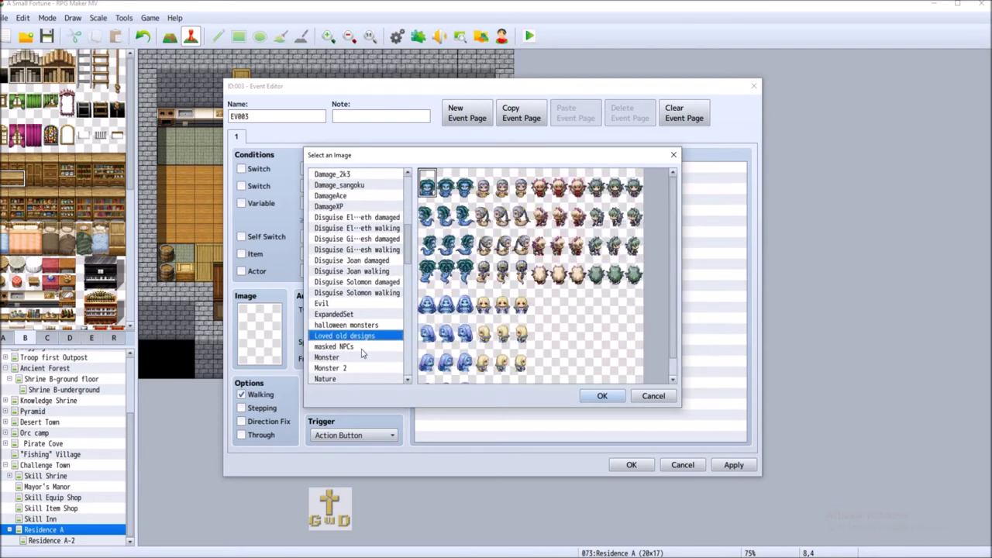
pyautogui.click(362, 348)
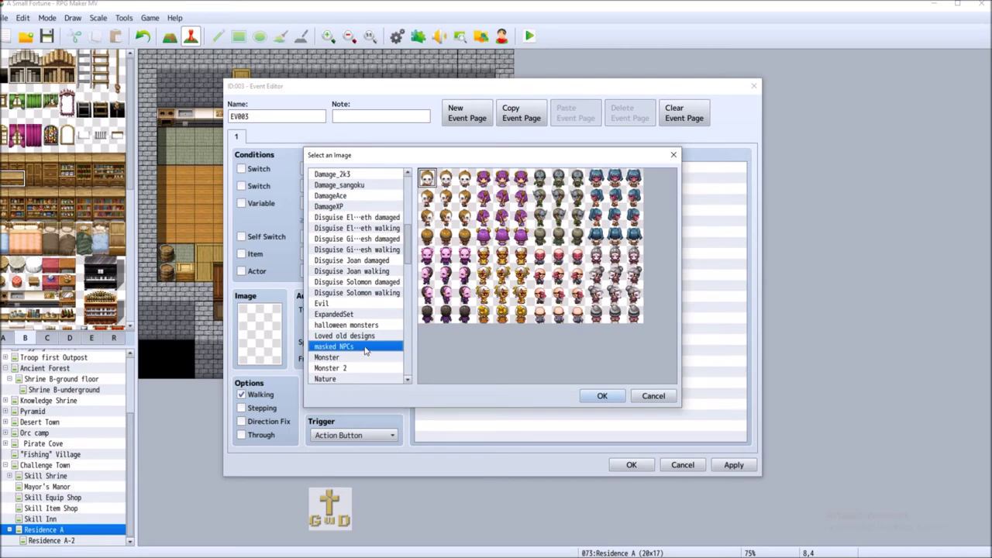
pyautogui.scroll(-2, 364, 353)
pyautogui.click(363, 315)
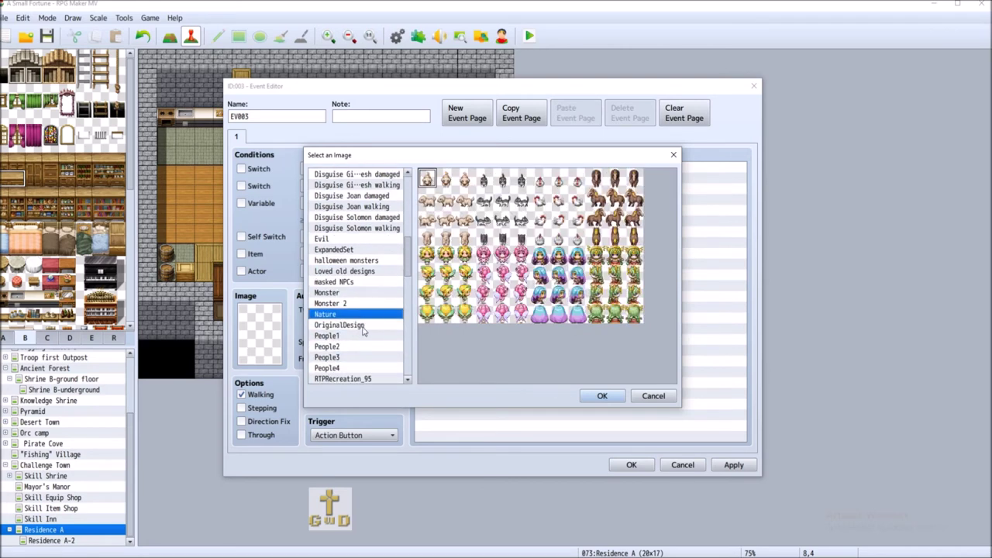
pyautogui.click(362, 327)
pyautogui.click(363, 338)
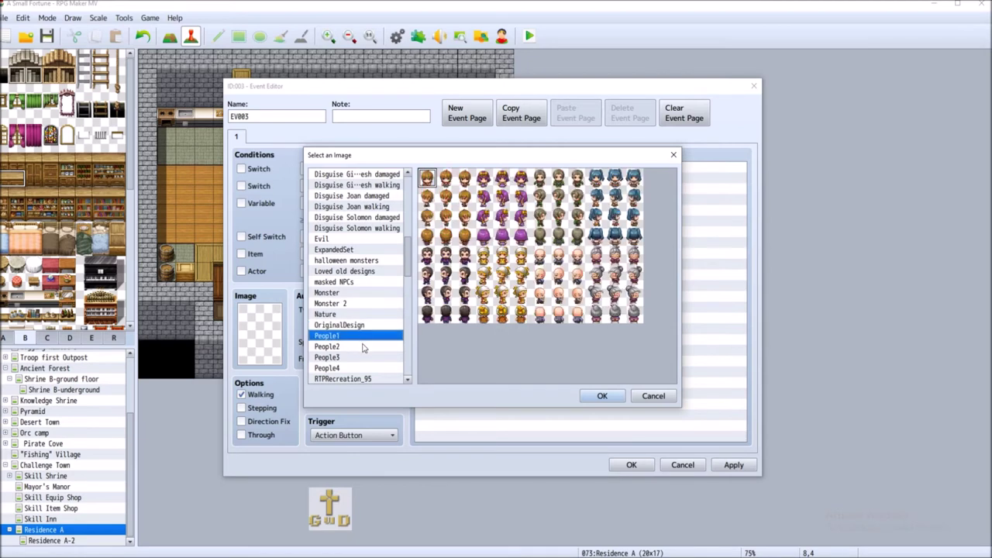
pyautogui.doubleClick(451, 260)
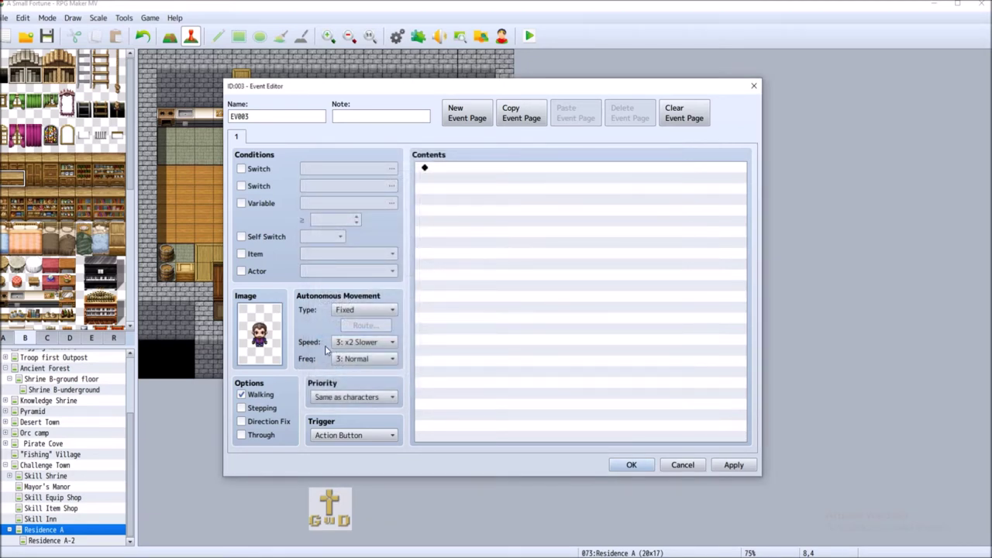
pyautogui.click(631, 464)
# - Start a new event on the chair at 9,7 and compare the SF_Actor and SF_People character sheets for its image
pyautogui.doubleClick(318, 194)
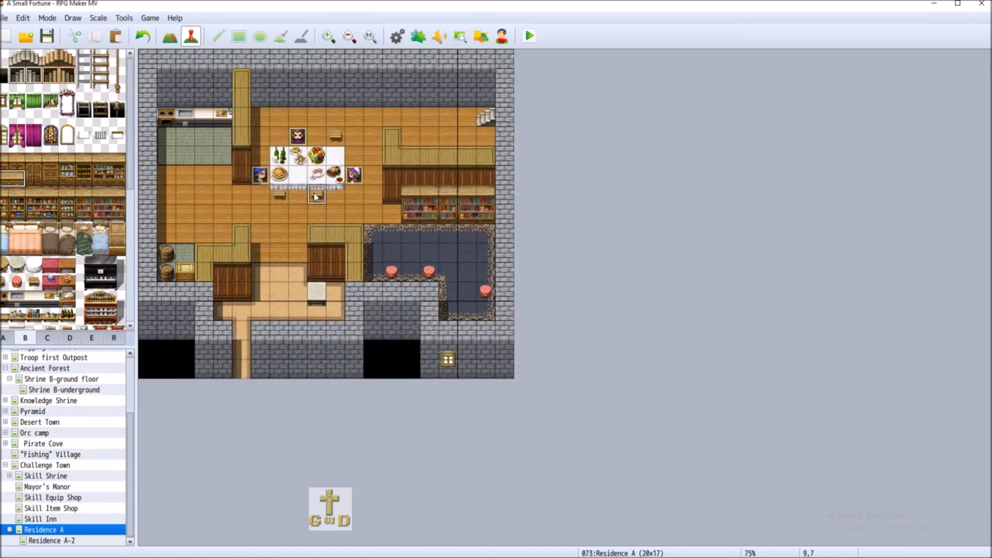
pyautogui.doubleClick(261, 358)
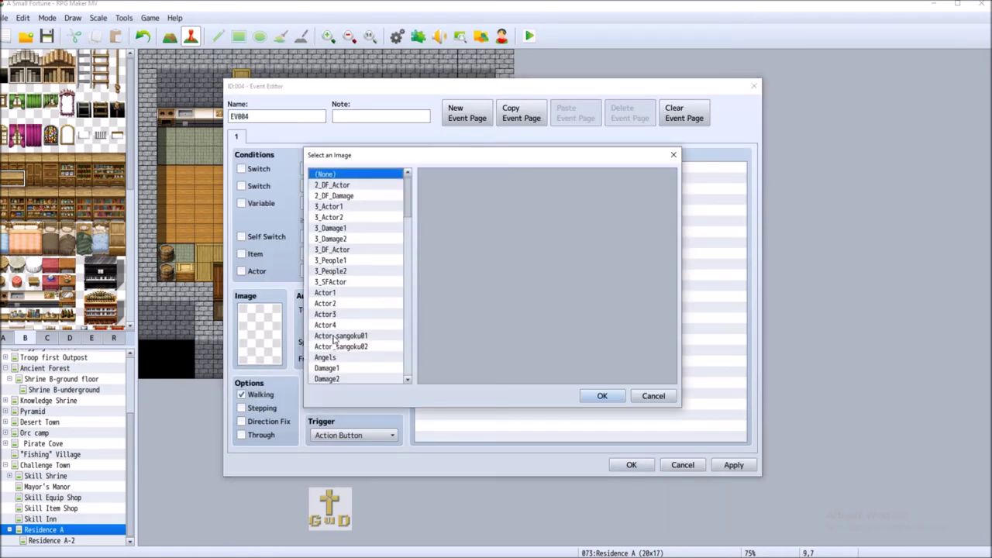
pyautogui.moveTo(411, 206); pyautogui.dragTo(411, 278)
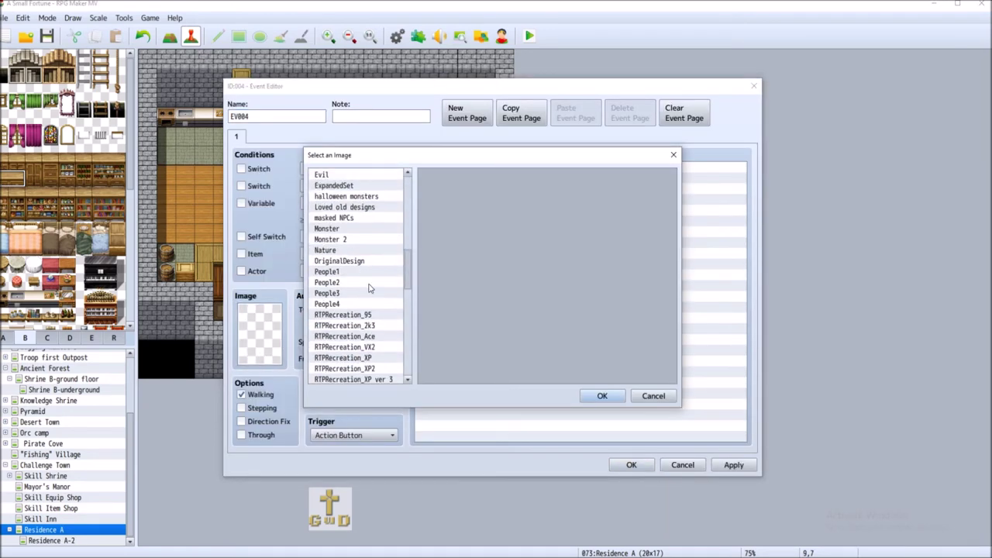
pyautogui.scroll(-3, 364, 302)
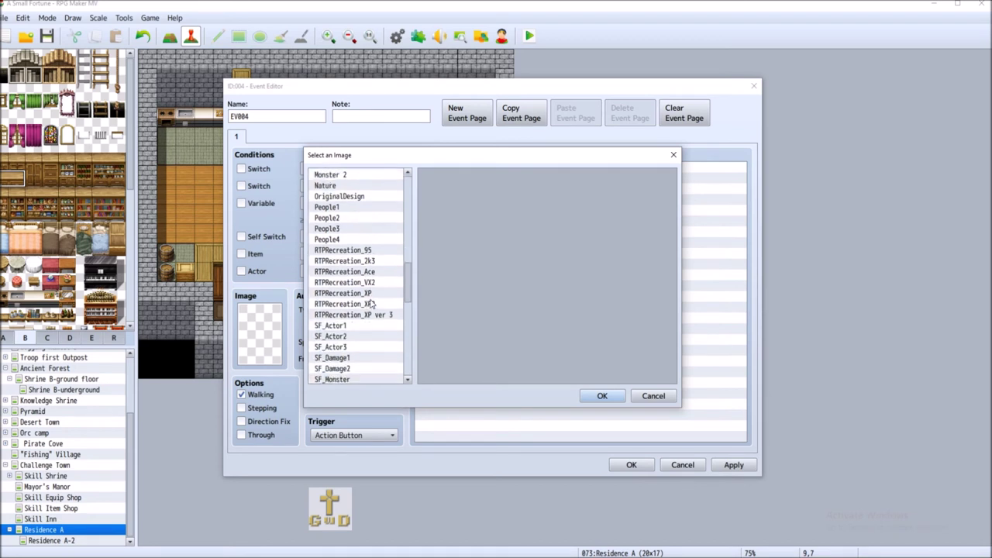
pyautogui.click(350, 294)
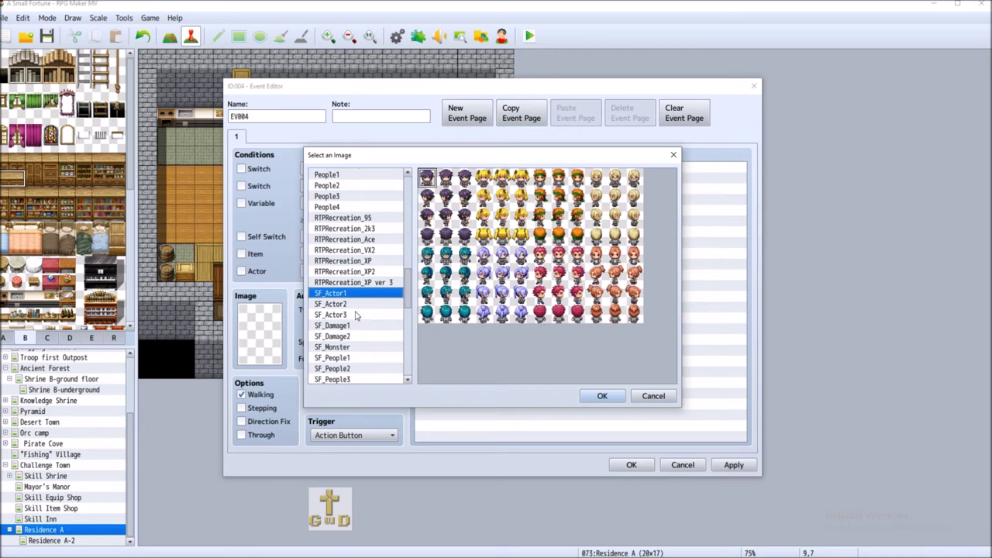
pyautogui.click(358, 314)
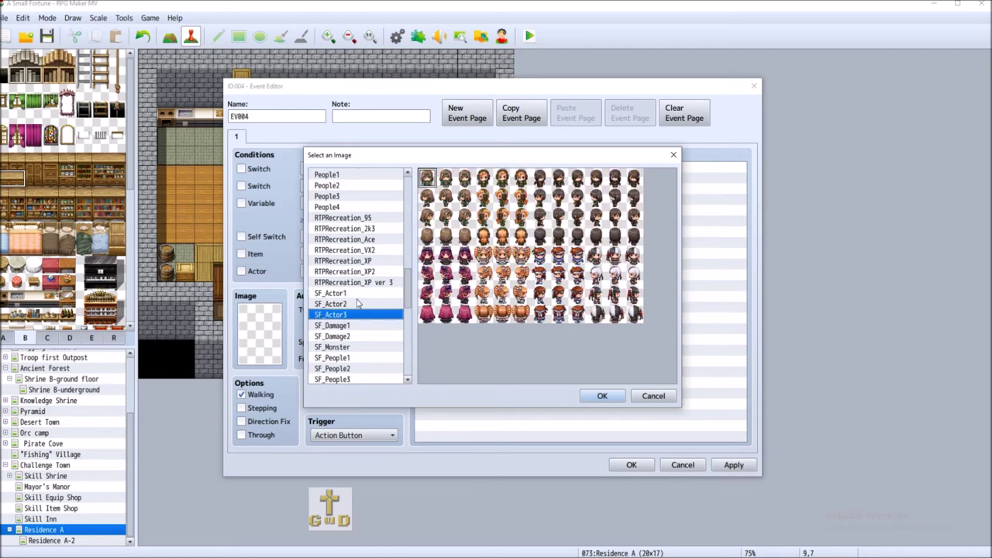
pyautogui.click(358, 304)
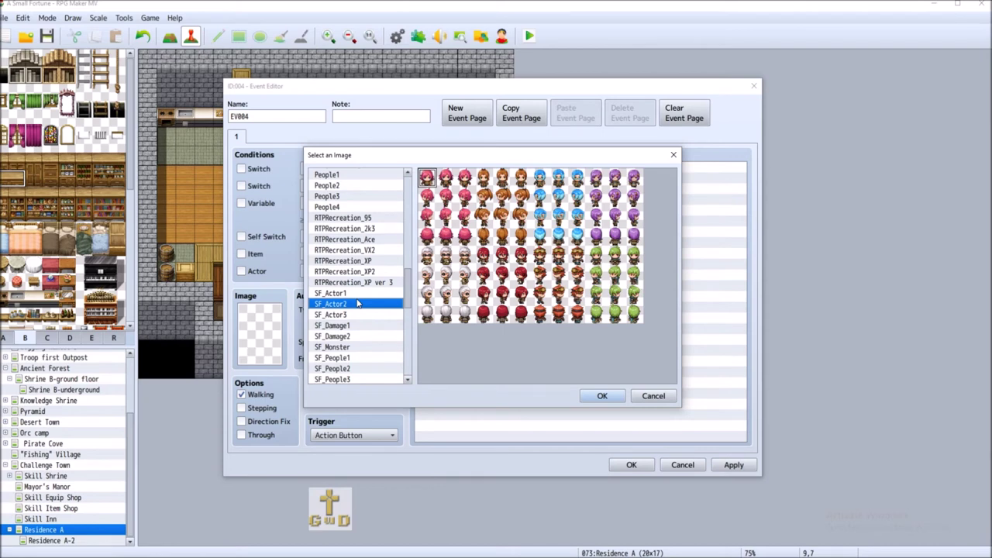
pyautogui.click(359, 358)
pyautogui.click(362, 369)
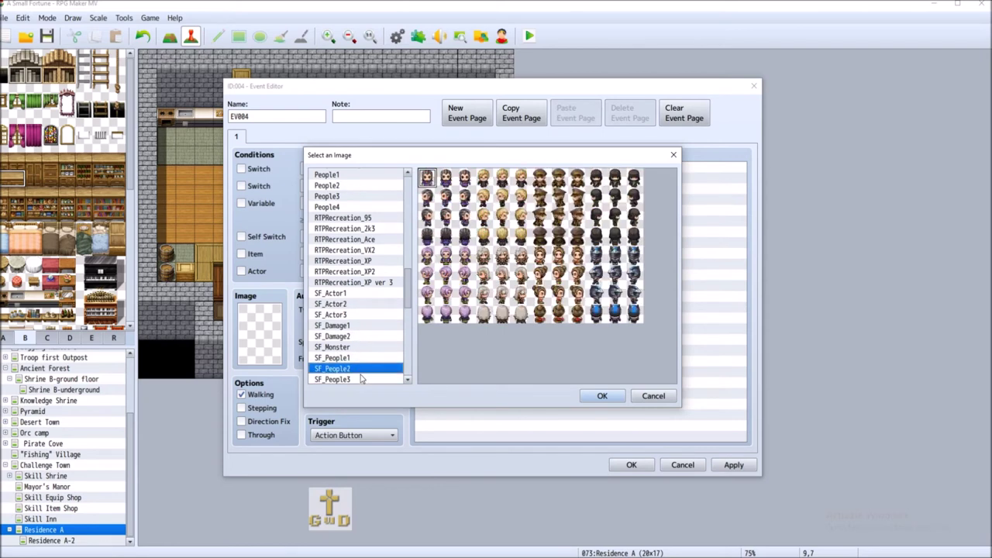
pyautogui.scroll(-1, 360, 377)
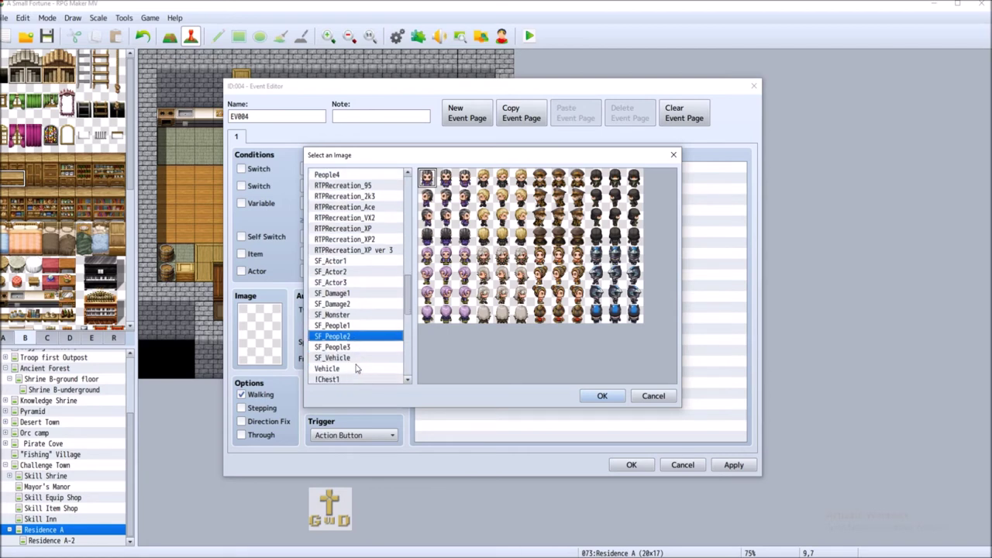
pyautogui.click(351, 348)
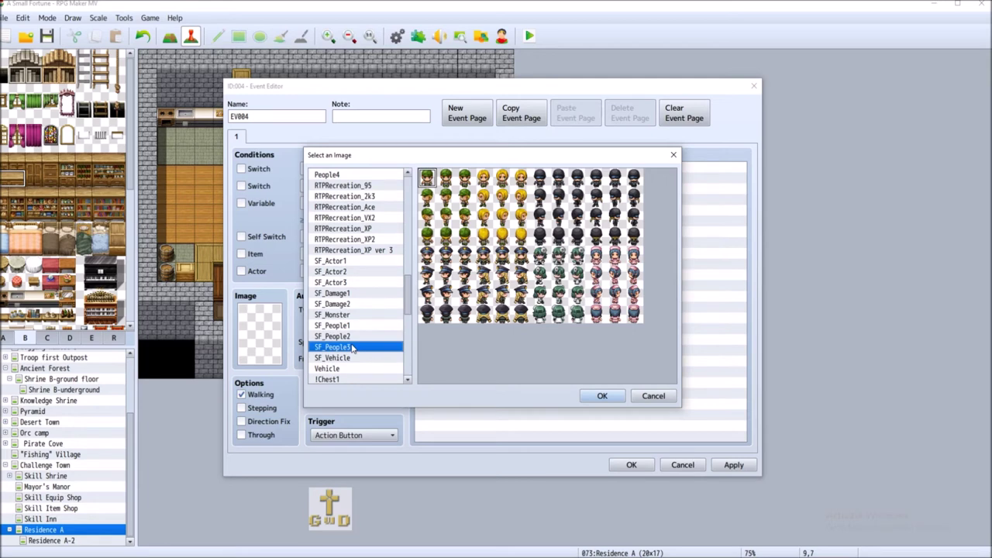
pyautogui.scroll(-2, 353, 349)
pyautogui.scroll(-3, 353, 348)
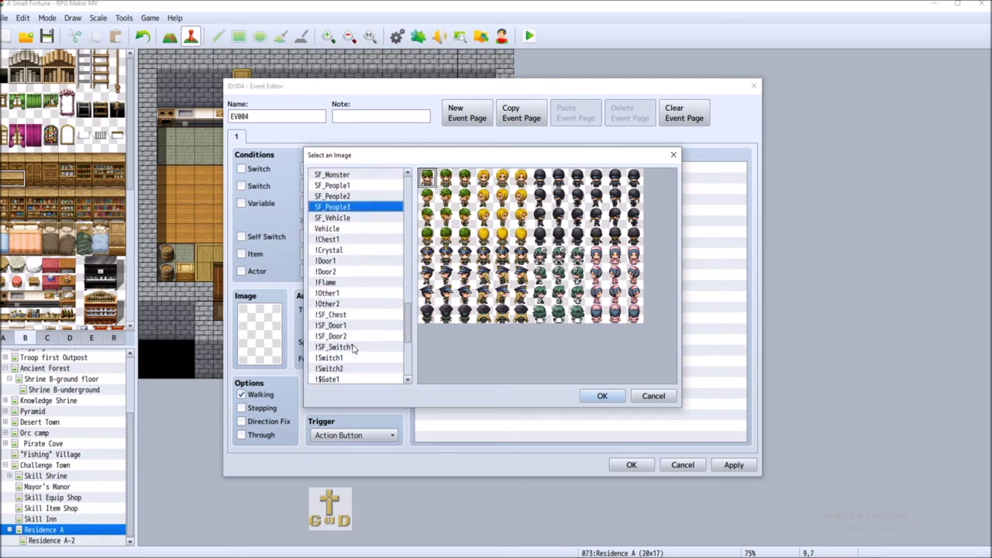
# - Give the event at 9,7 the blonde character from People4, facing away toward the table, and save the event
pyautogui.scroll(7, 353, 348)
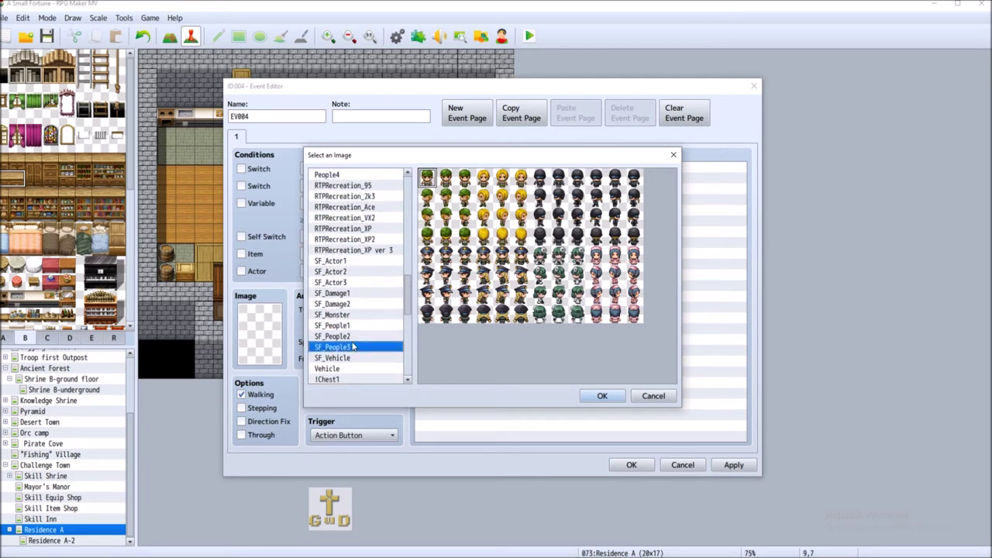
pyautogui.click(355, 272)
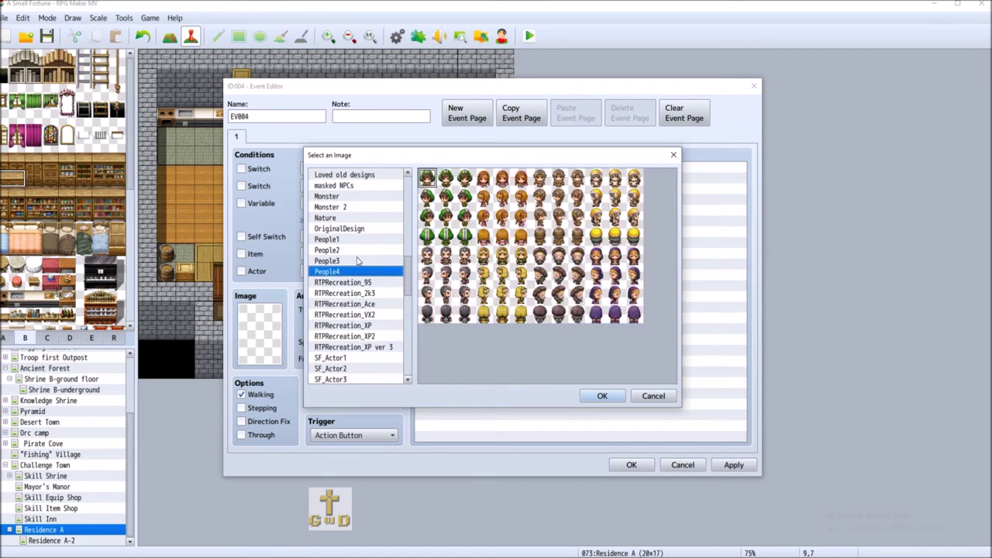
pyautogui.doubleClick(504, 315)
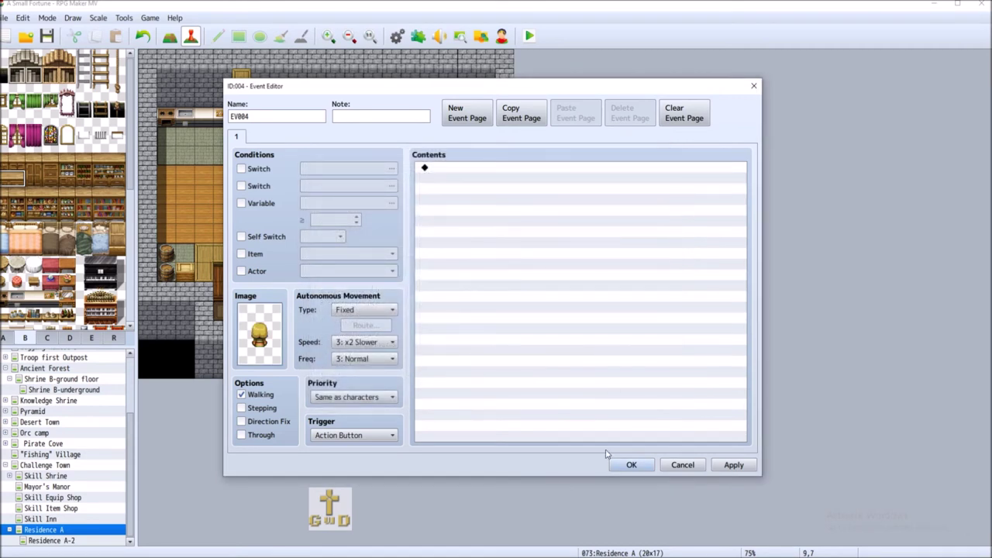
pyautogui.click(648, 467)
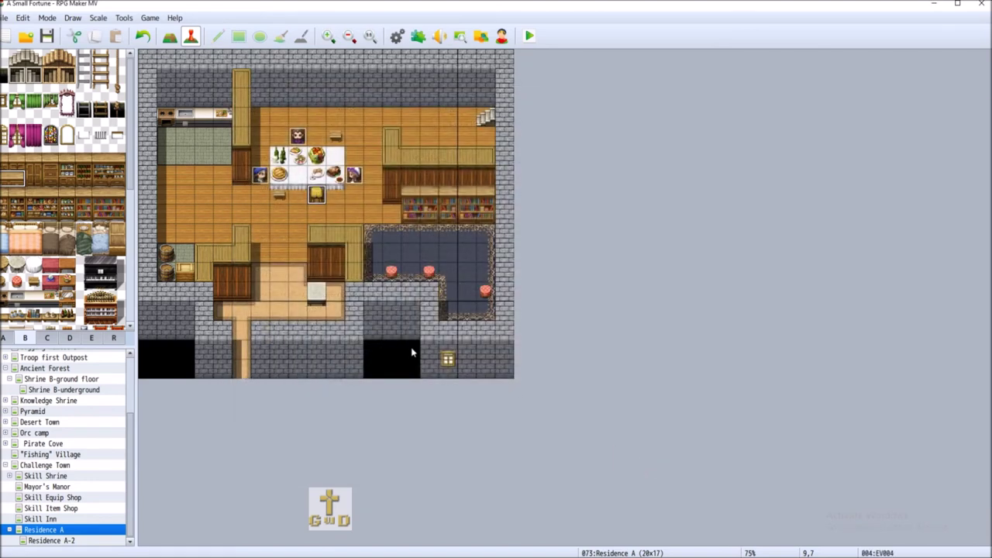
# - Create an event at 2,4 in front of the kitchen counter with the blonde People4 character facing away, and save the project
pyautogui.click(46, 39)
pyautogui.doubleClick(183, 133)
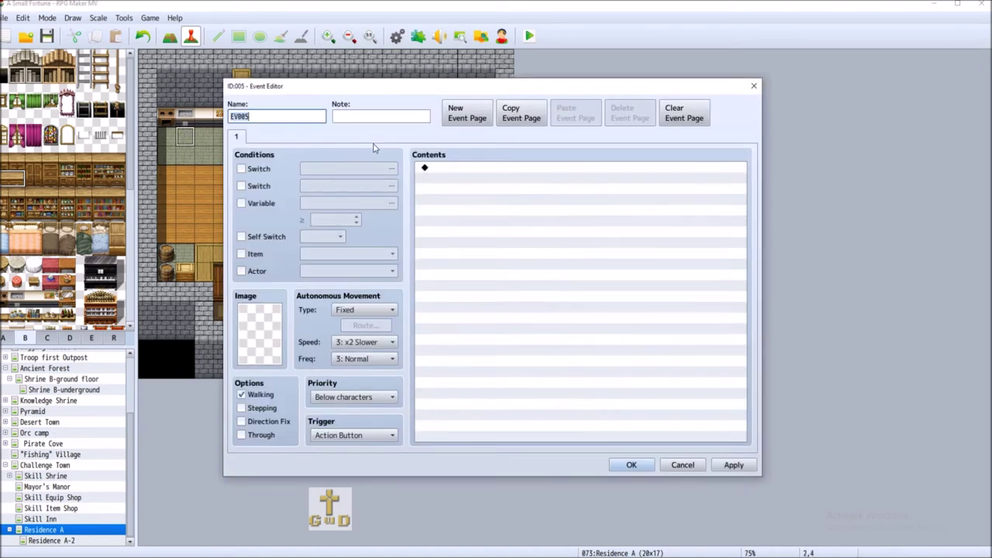
pyautogui.doubleClick(259, 345)
pyautogui.moveTo(408, 208); pyautogui.dragTo(406, 279)
pyautogui.scroll(-2, 395, 281)
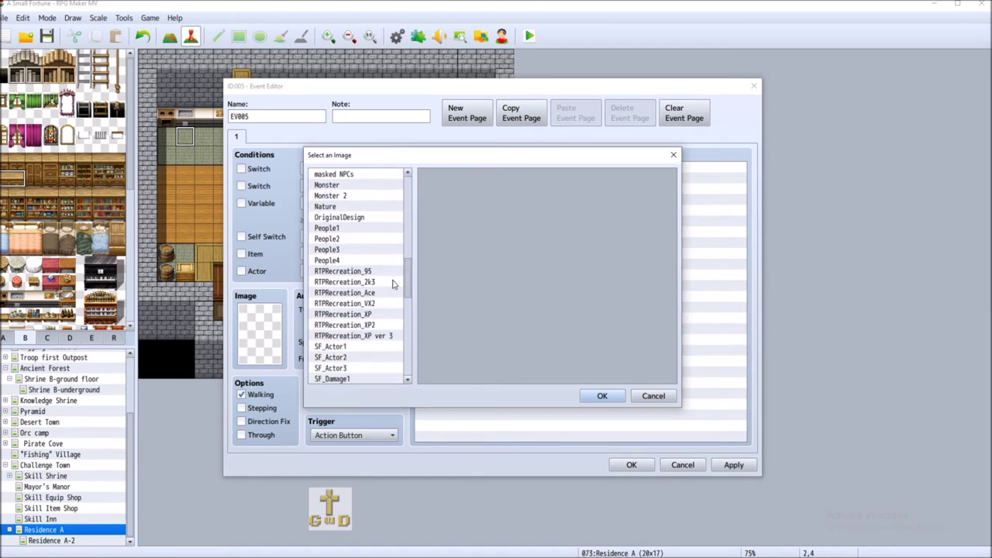
pyautogui.click(338, 262)
pyautogui.doubleClick(616, 236)
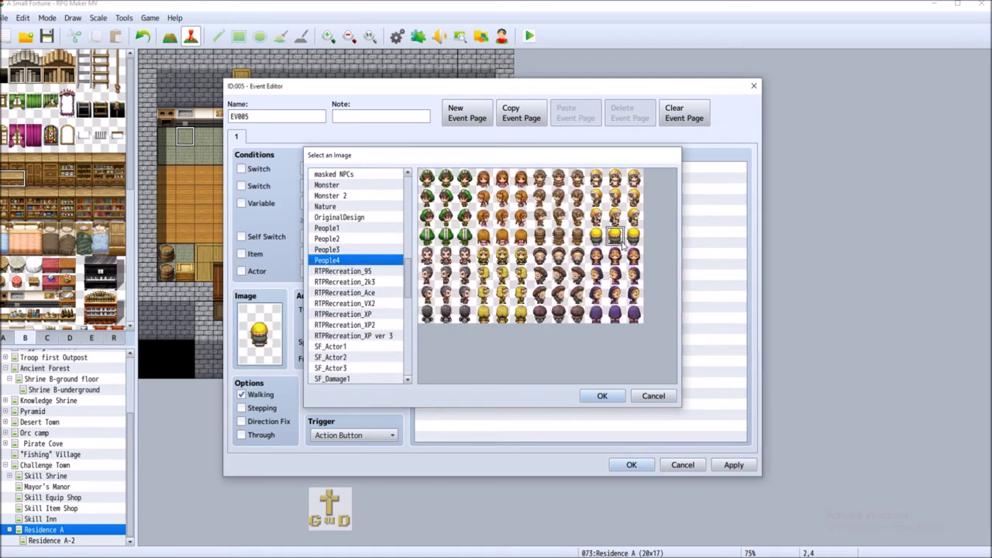
pyautogui.click(630, 465)
pyautogui.click(47, 36)
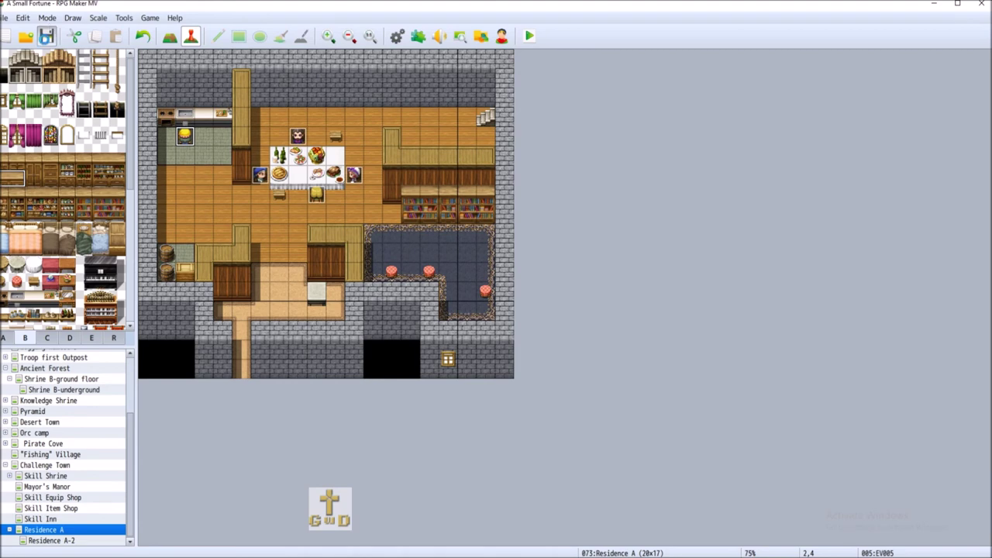
# - Start a new map under Challenge Town and name it Residence D
pyautogui.click(78, 465)
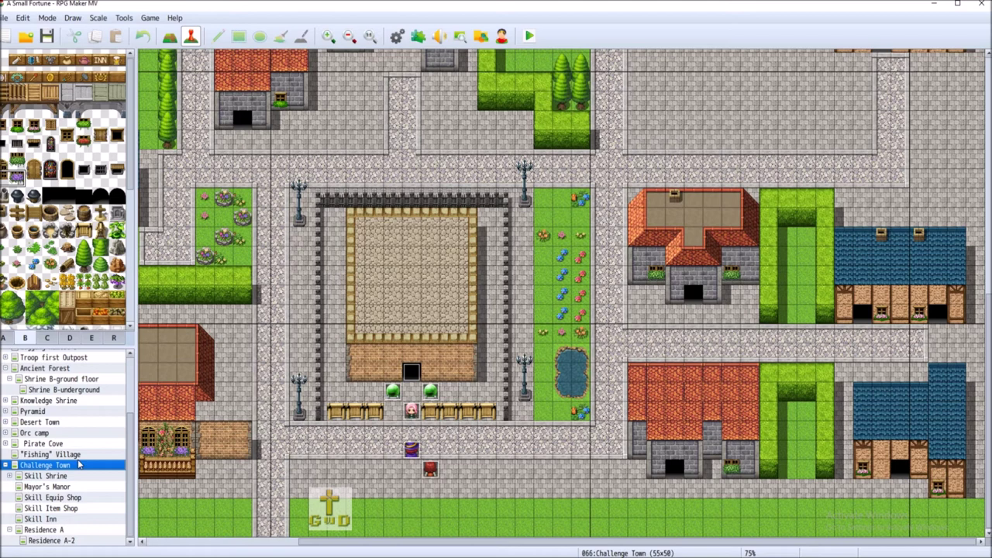
pyautogui.click(77, 540)
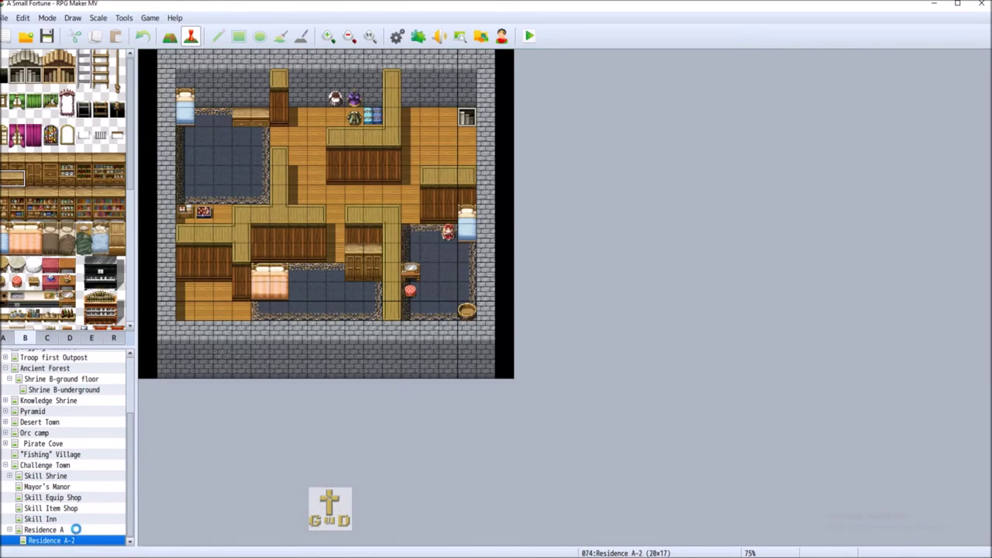
pyautogui.click(76, 530)
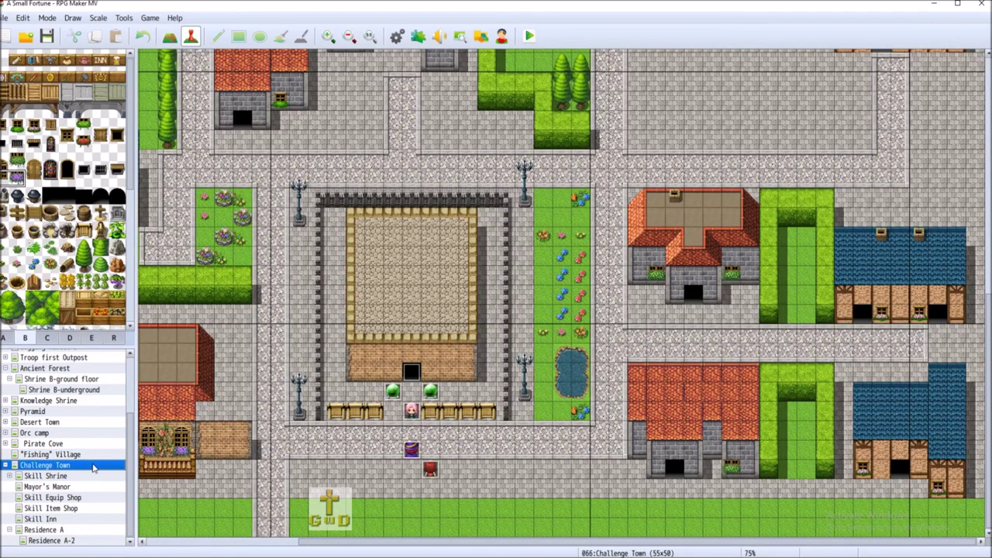
pyautogui.rightClick(93, 468)
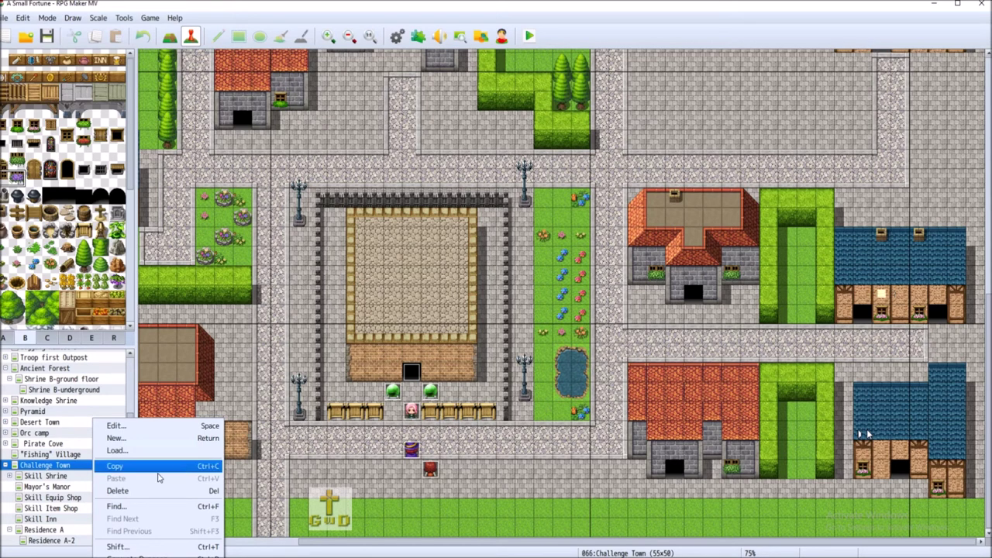
pyautogui.click(167, 438)
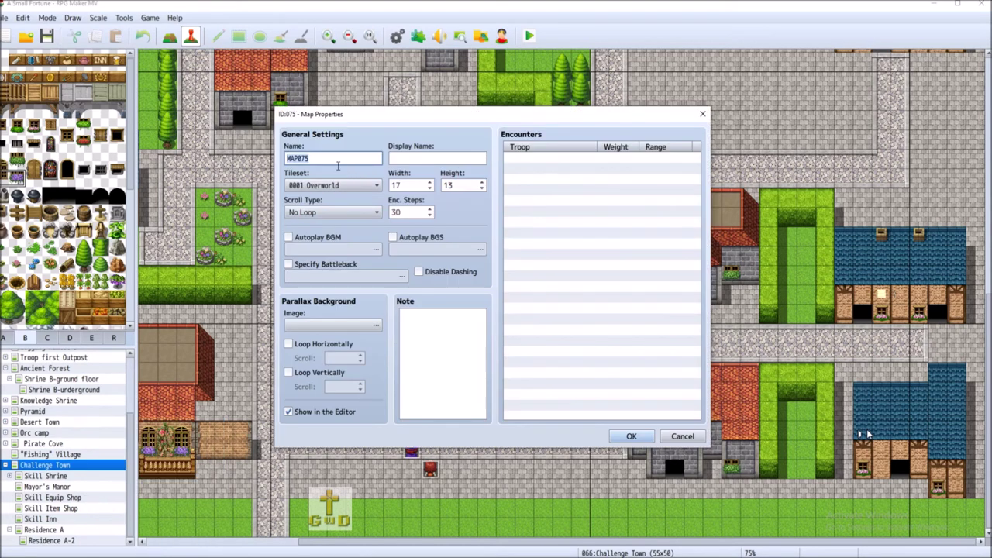
pyautogui.write('Residence')
pyautogui.write('D')
# - Set the new map's width to 24 and height to 15
pyautogui.click(430, 182)
pyautogui.click(429, 182)
pyautogui.click(430, 182)
pyautogui.click(429, 182)
pyautogui.click(429, 182)
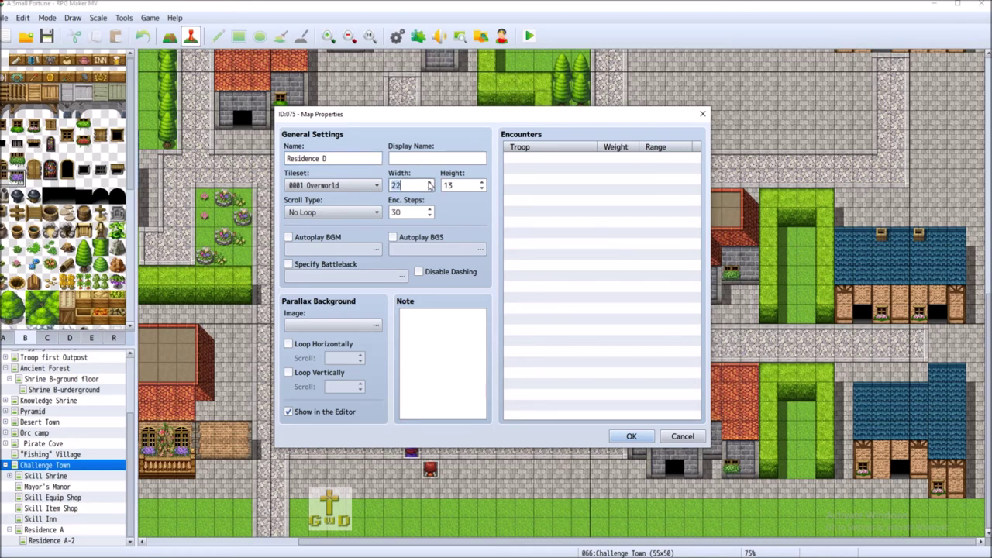
pyautogui.click(430, 182)
pyautogui.click(481, 182)
pyautogui.click(481, 182)
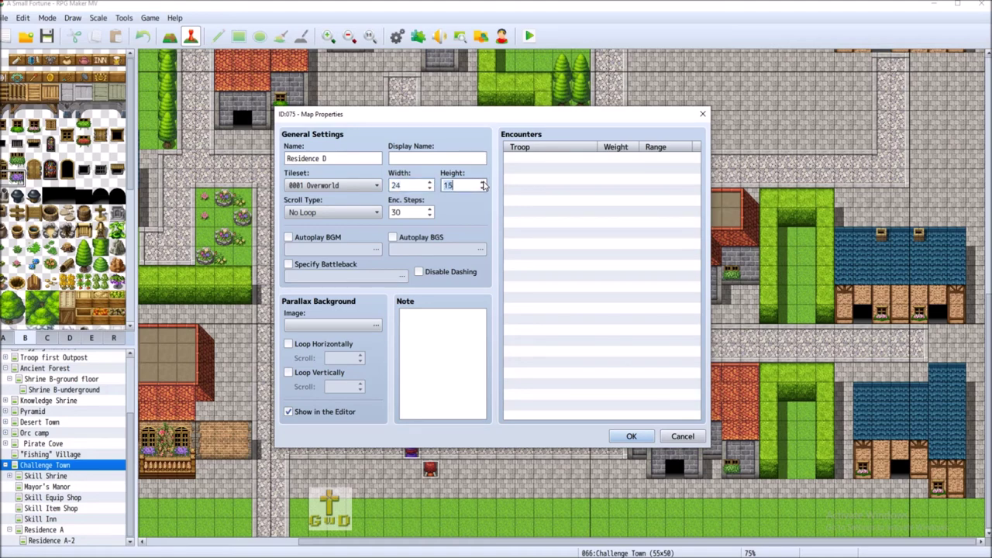